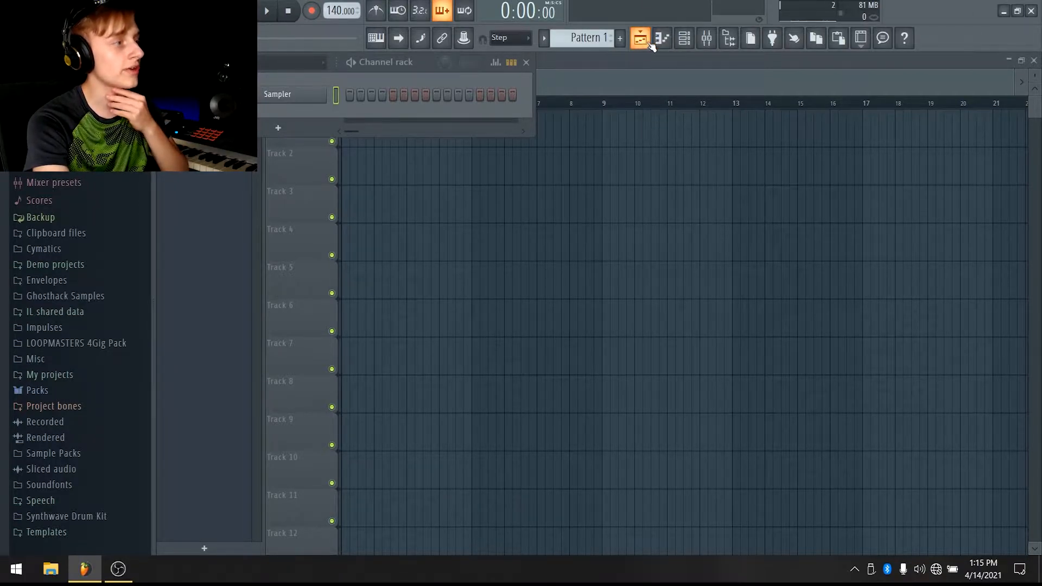
# Open the Sampler channel's settings window, move it aside, and close it again
pyautogui.click(688, 48)
pyautogui.click(688, 48)
pyautogui.click(688, 48)
pyautogui.click(688, 48)
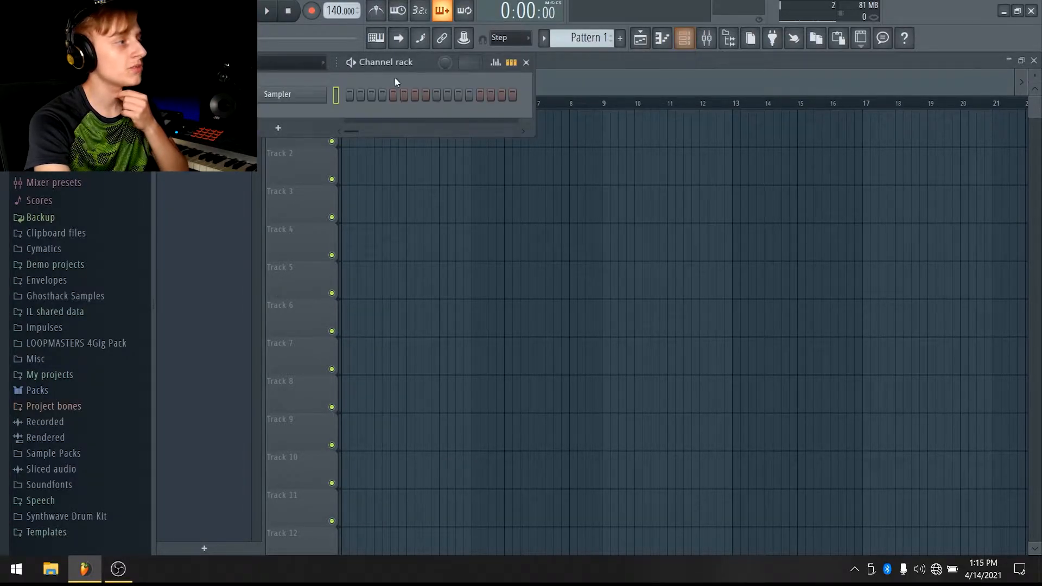
pyautogui.click(284, 102)
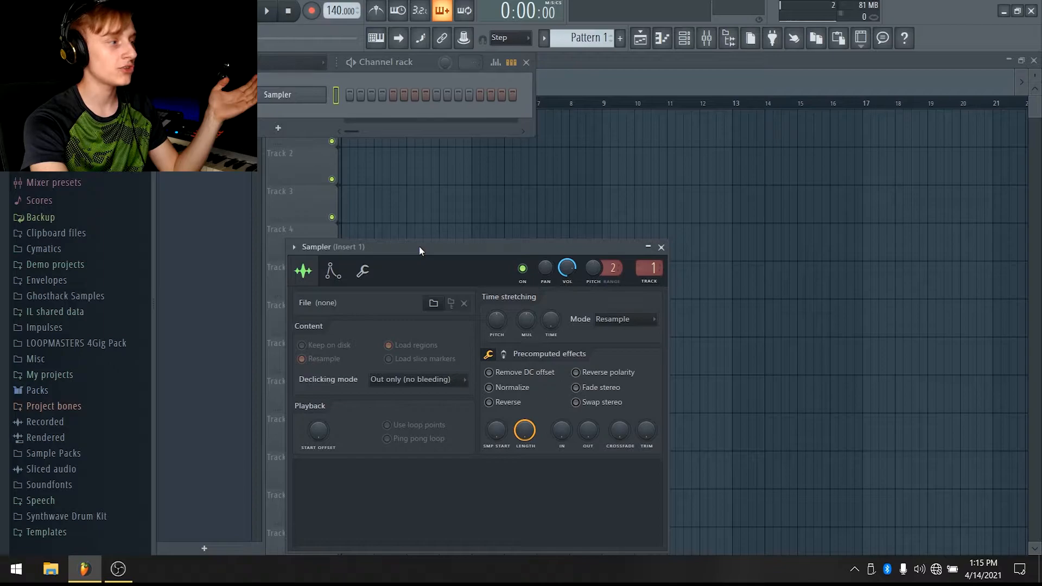
pyautogui.moveTo(419, 246); pyautogui.dragTo(555, 24)
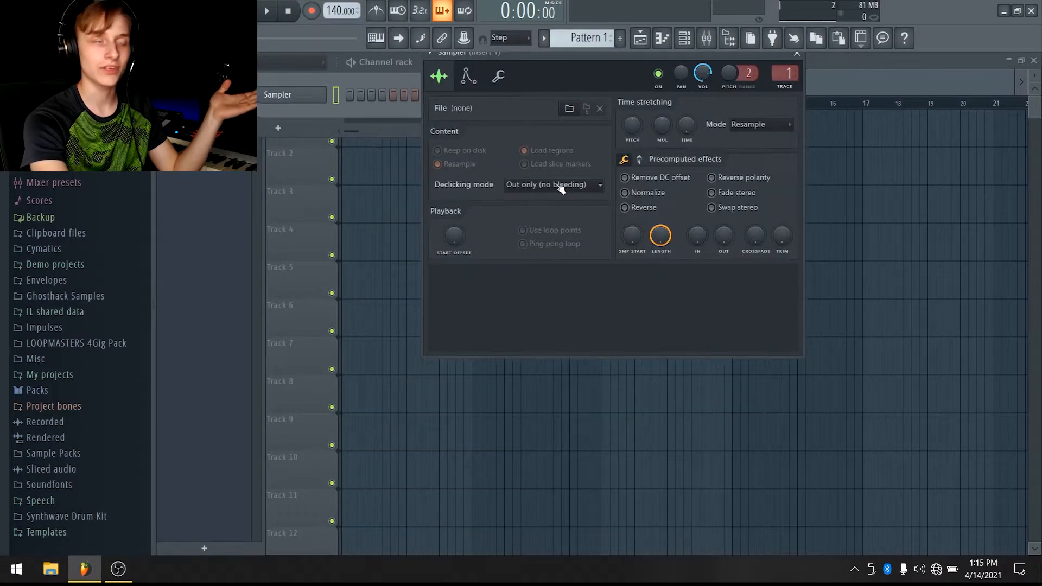
pyautogui.click(282, 103)
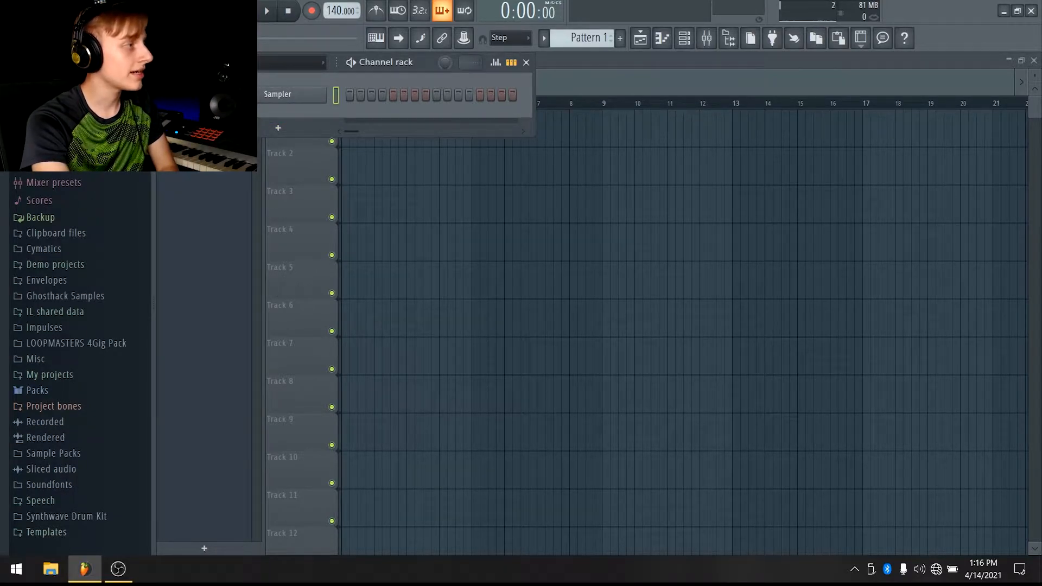
# Switch between the browser's views to look through the installed plugin folders
pyautogui.click(130, 62)
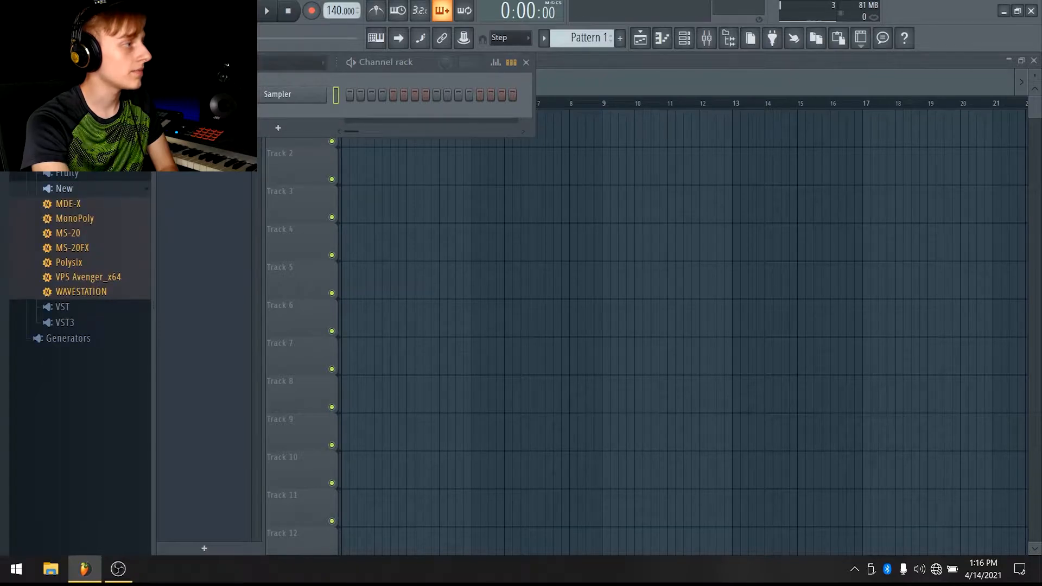
pyautogui.click(127, 62)
pyautogui.click(113, 62)
pyautogui.click(128, 62)
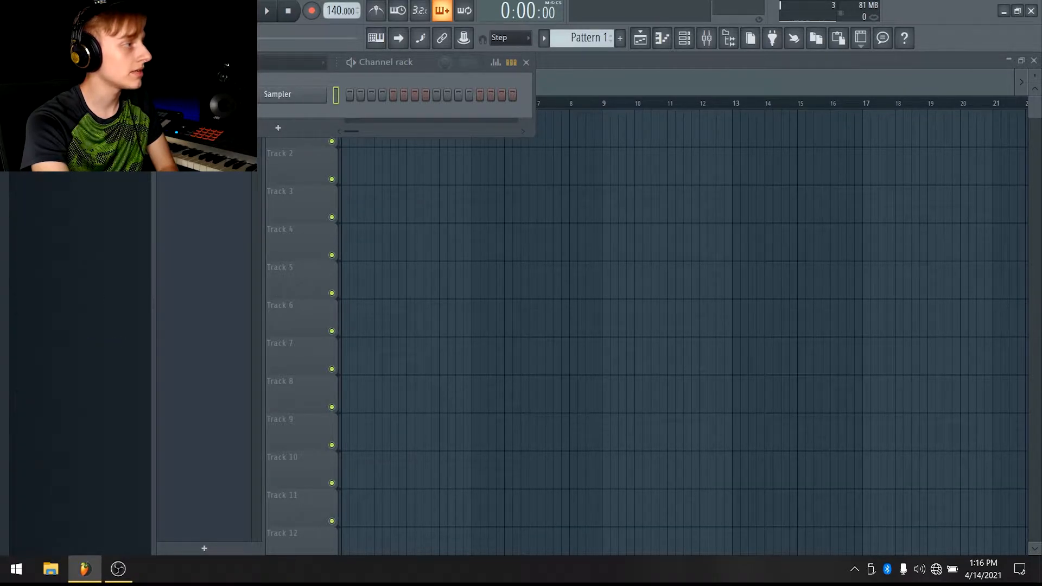
pyautogui.click(113, 62)
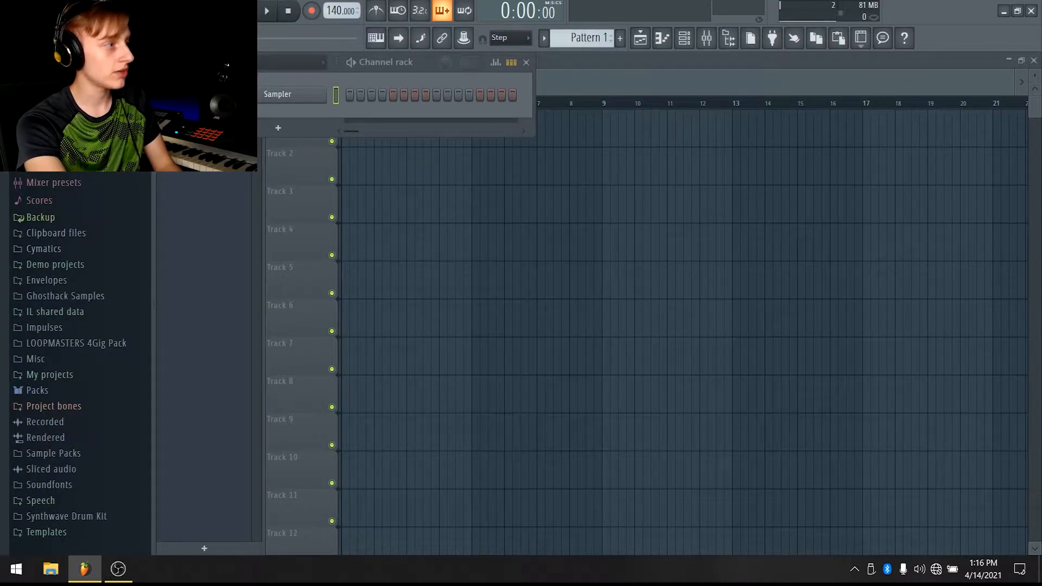
# Load 3x Osc from the plugin picker into the channel in place of the Sampler, then close its window
pyautogui.click(284, 130)
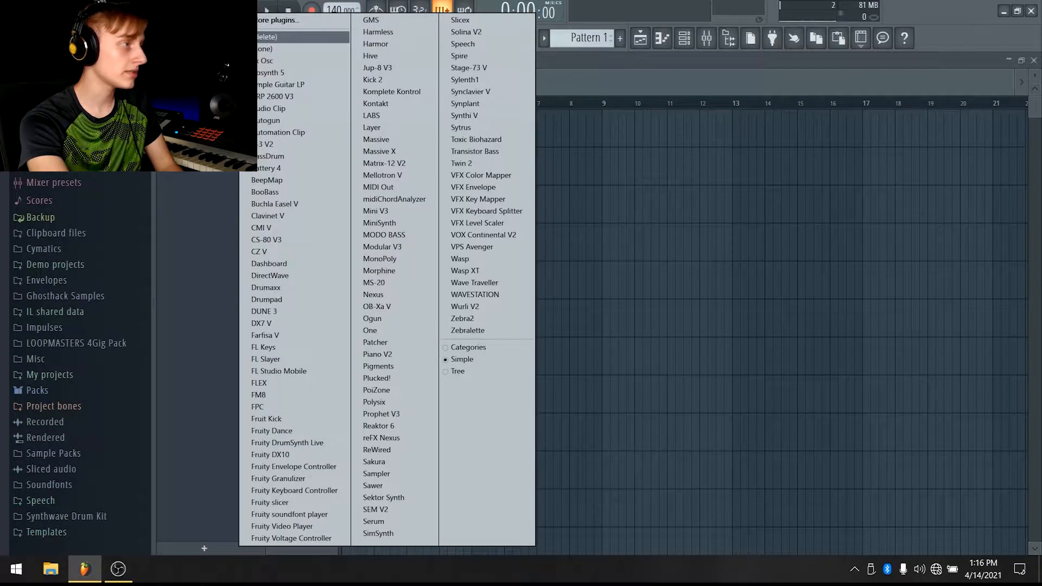
pyautogui.press('Escape')
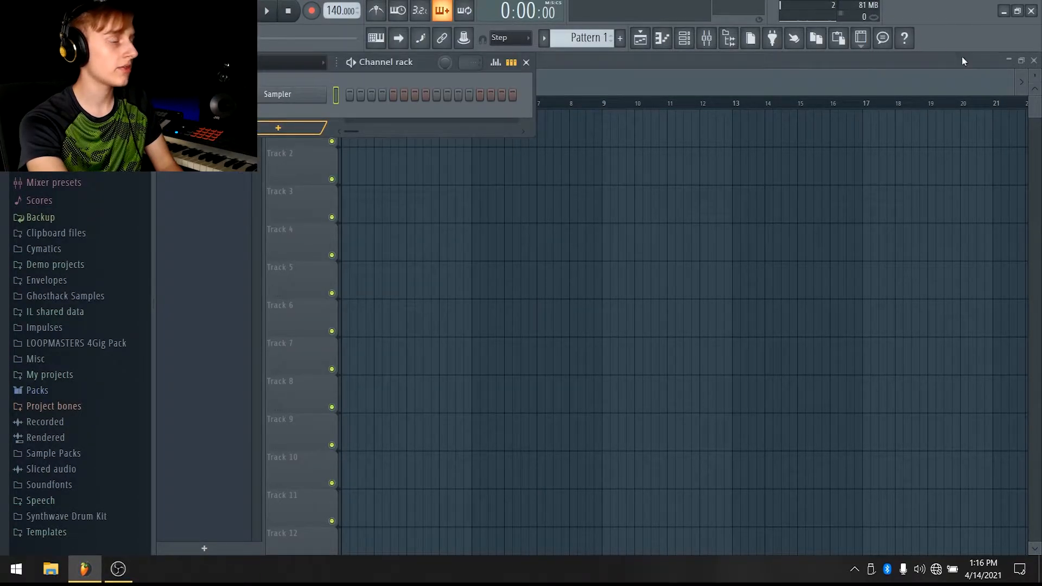
pyautogui.press('F8')
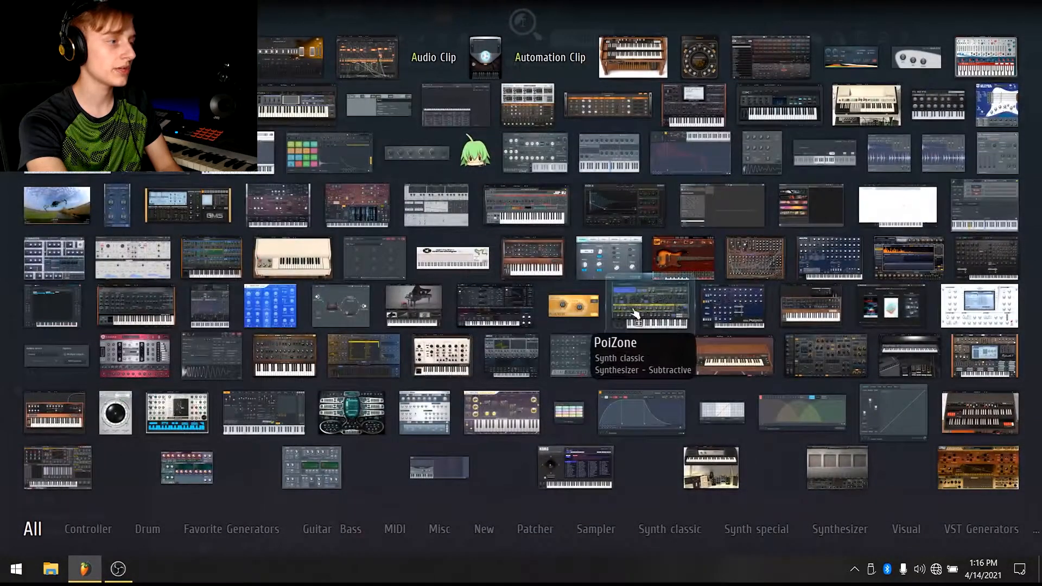
pyautogui.moveTo(58, 58); pyautogui.dragTo(293, 96)
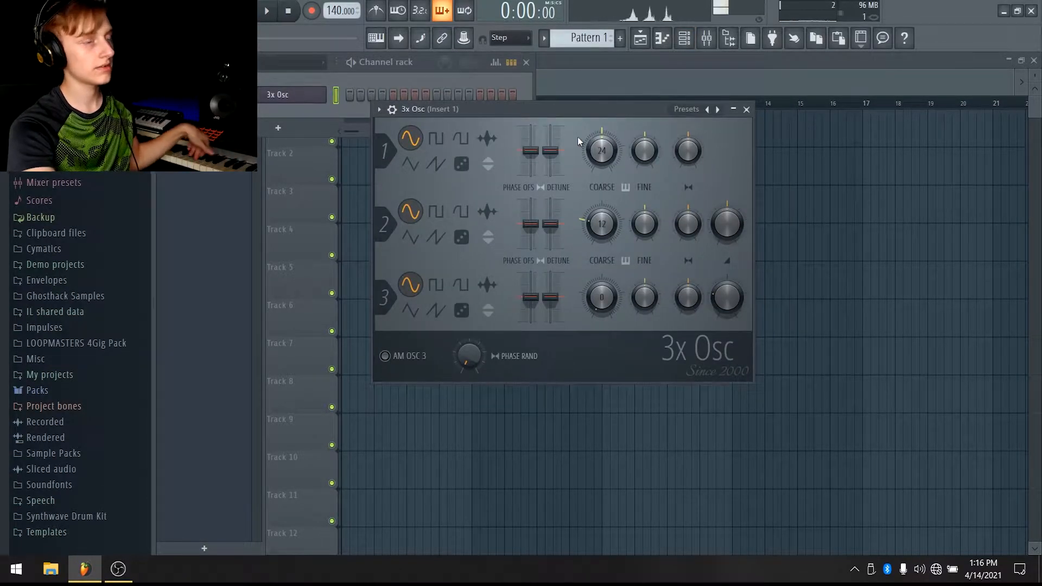
pyautogui.click(747, 109)
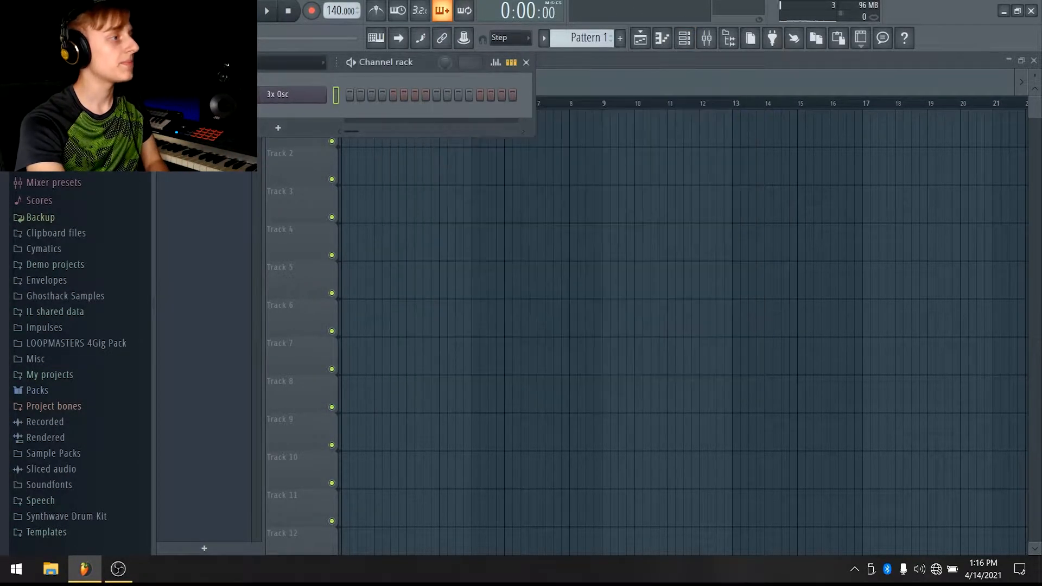
# Replace the 3x Osc channel with a Sampler again
pyautogui.rightClick(297, 96)
pyautogui.click(353, 228)
pyautogui.click(586, 326)
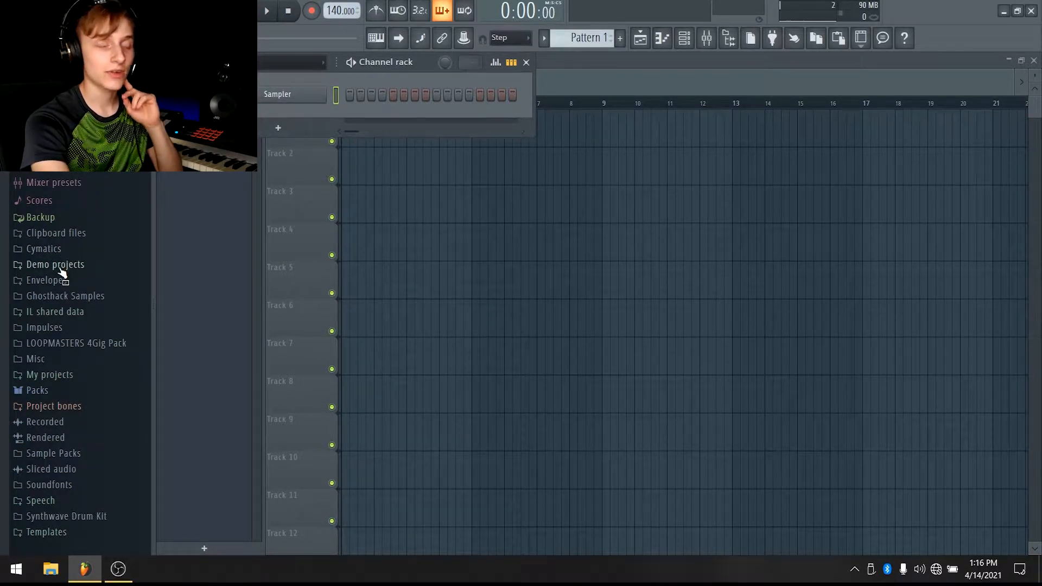
# Open the Kicks folder under Packs > Drums in the browser
pyautogui.click(49, 391)
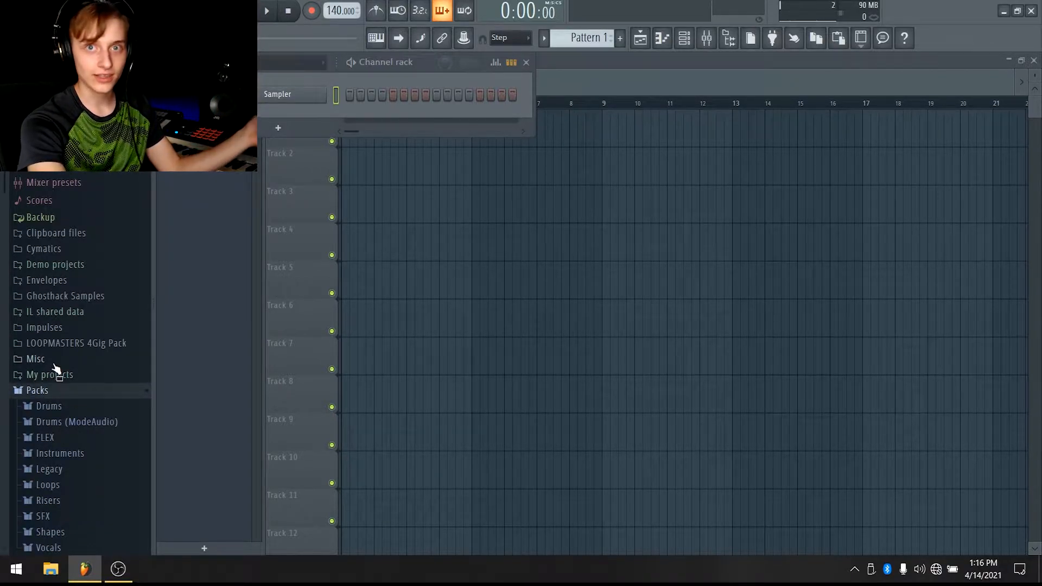
pyautogui.click(74, 406)
pyautogui.click(65, 396)
pyautogui.click(64, 396)
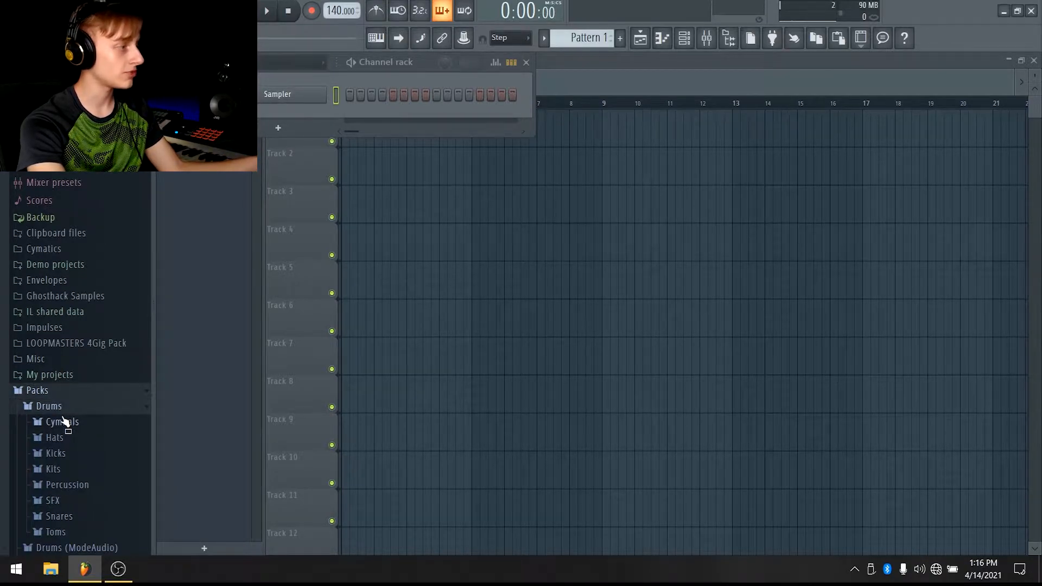
pyautogui.click(56, 453)
# Preview several kick samples, then collapse the Kicks and Packs folders
pyautogui.click(78, 216)
pyautogui.click(82, 272)
pyautogui.click(98, 376)
pyautogui.click(91, 257)
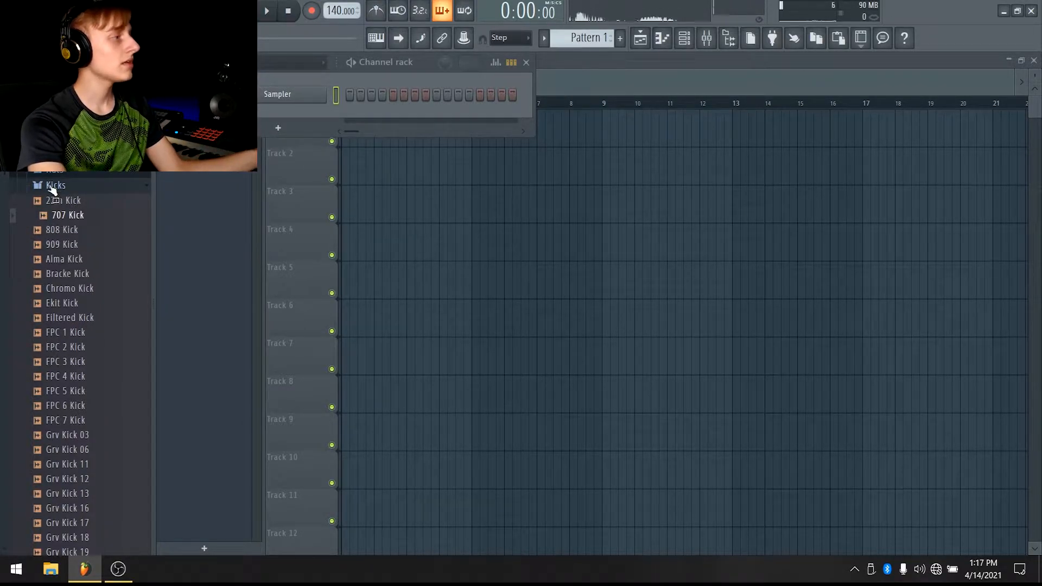
pyautogui.click(54, 185)
pyautogui.click(49, 122)
pyautogui.click(75, 251)
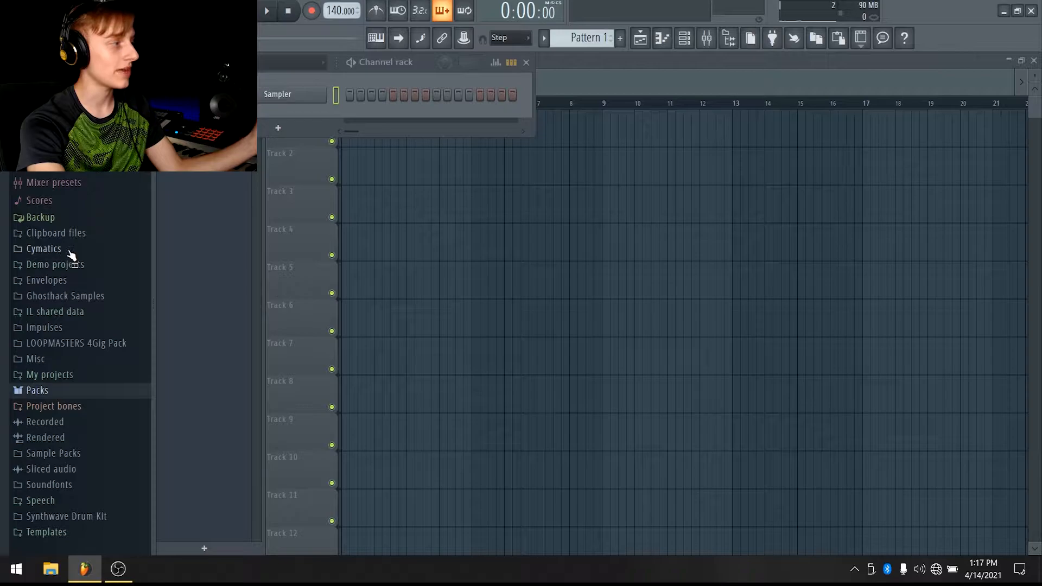
# Browse through the sample packs inside the Cymatics folder
pyautogui.click(71, 250)
pyautogui.scroll(-10, 76, 271)
pyautogui.scroll(-3, 76, 293)
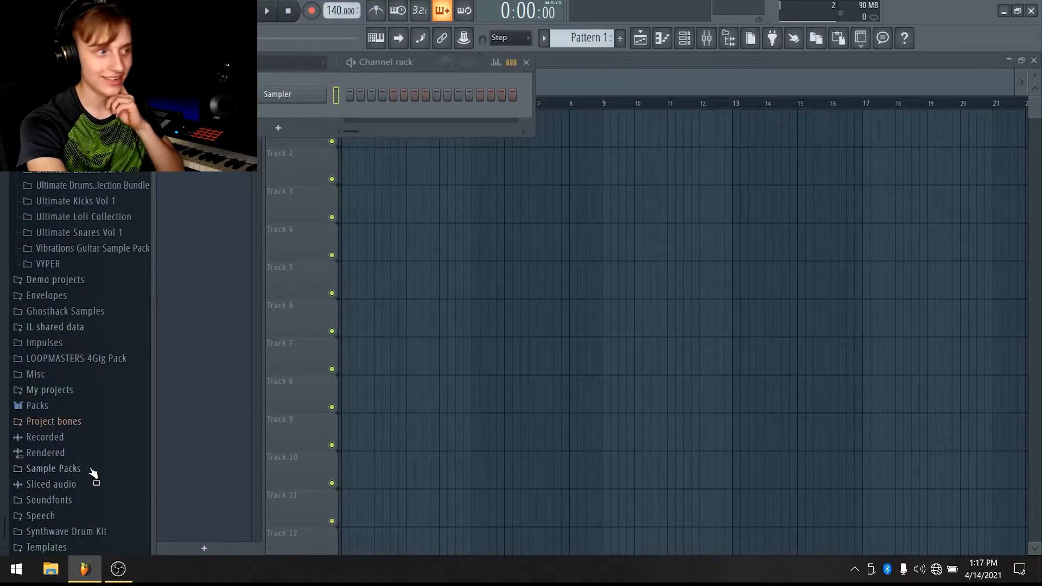
pyautogui.scroll(12, 121, 249)
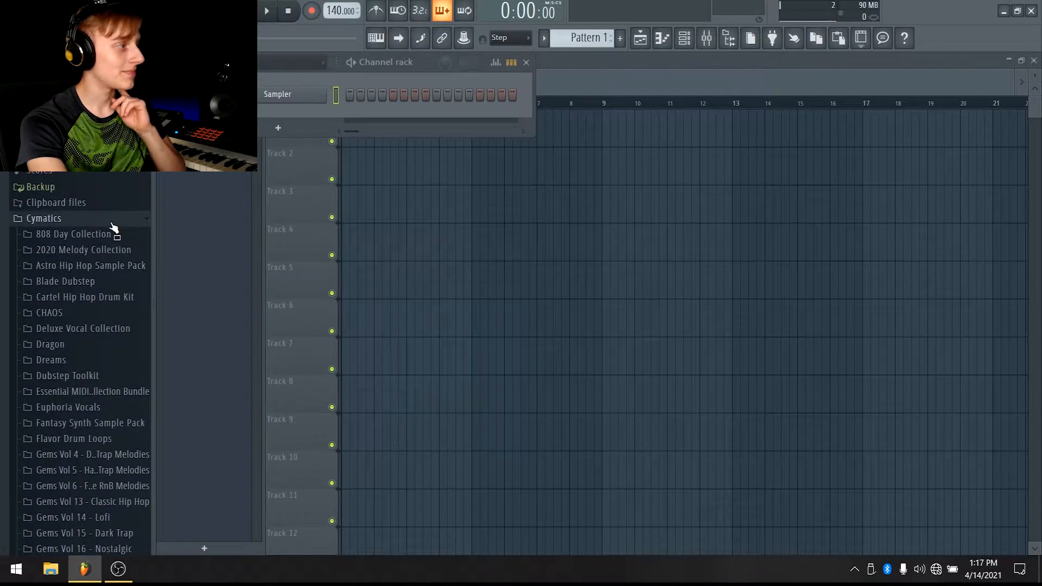
pyautogui.click(112, 222)
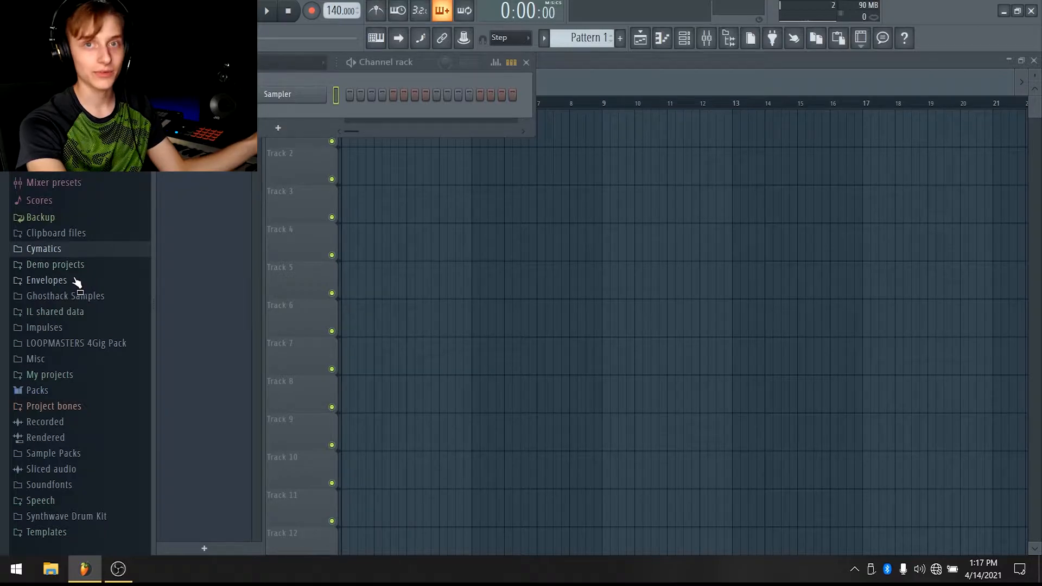
pyautogui.click(38, 250)
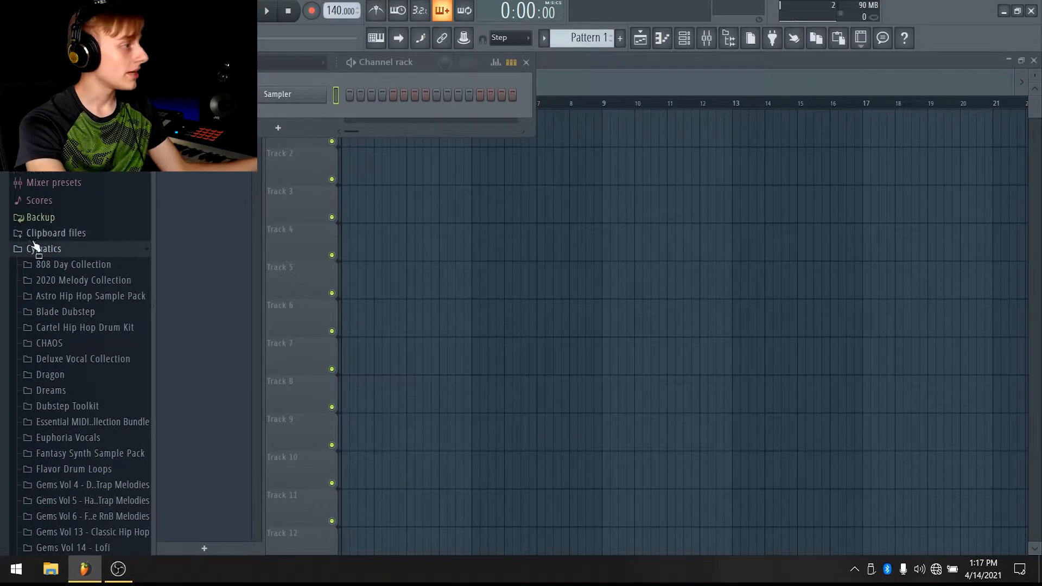
pyautogui.scroll(-5, 13, 246)
pyautogui.scroll(-5, 51, 295)
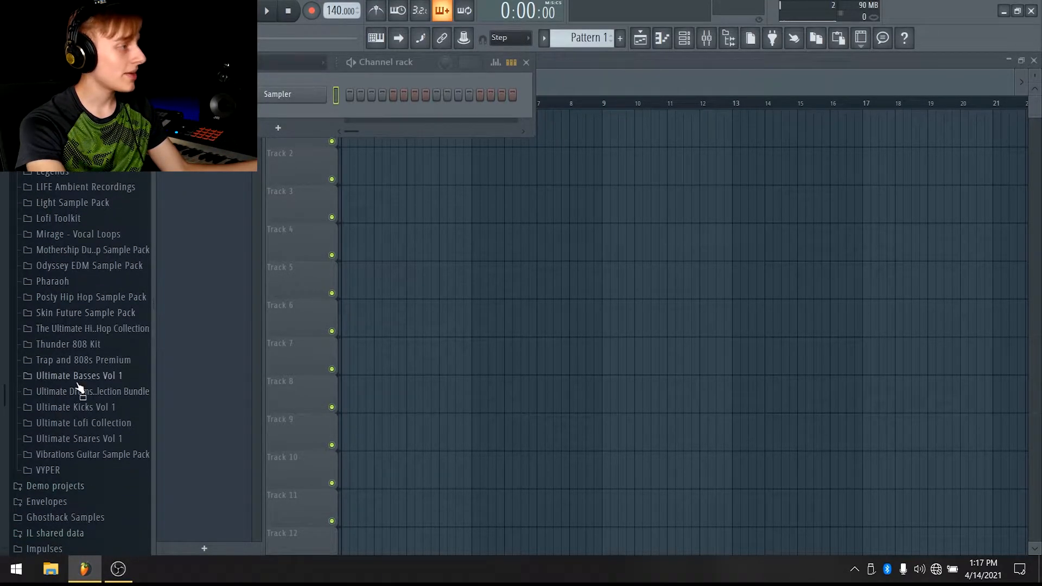
pyautogui.scroll(5, 83, 366)
pyautogui.scroll(4, 87, 331)
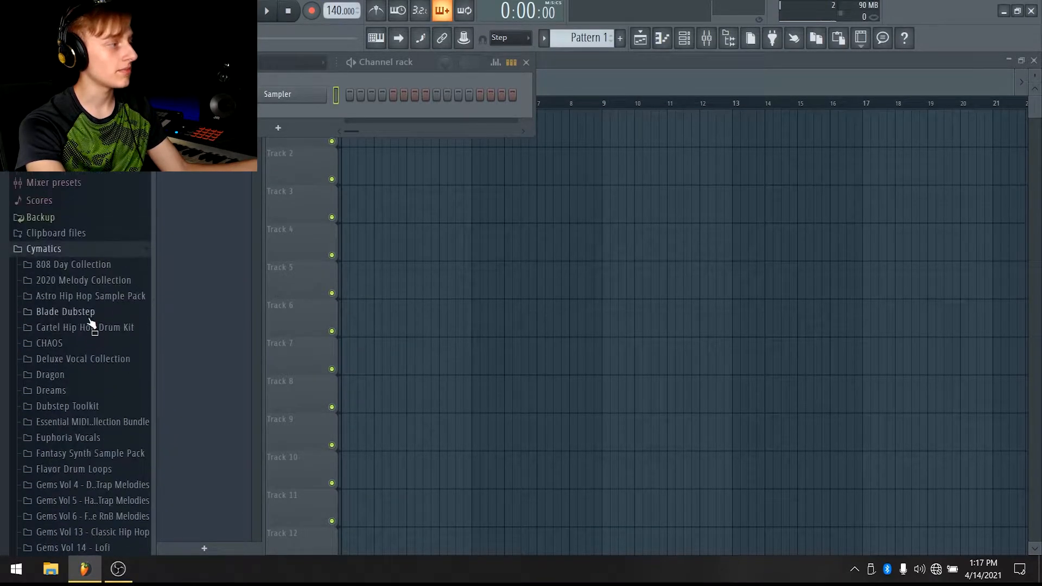
pyautogui.scroll(-2, 90, 252)
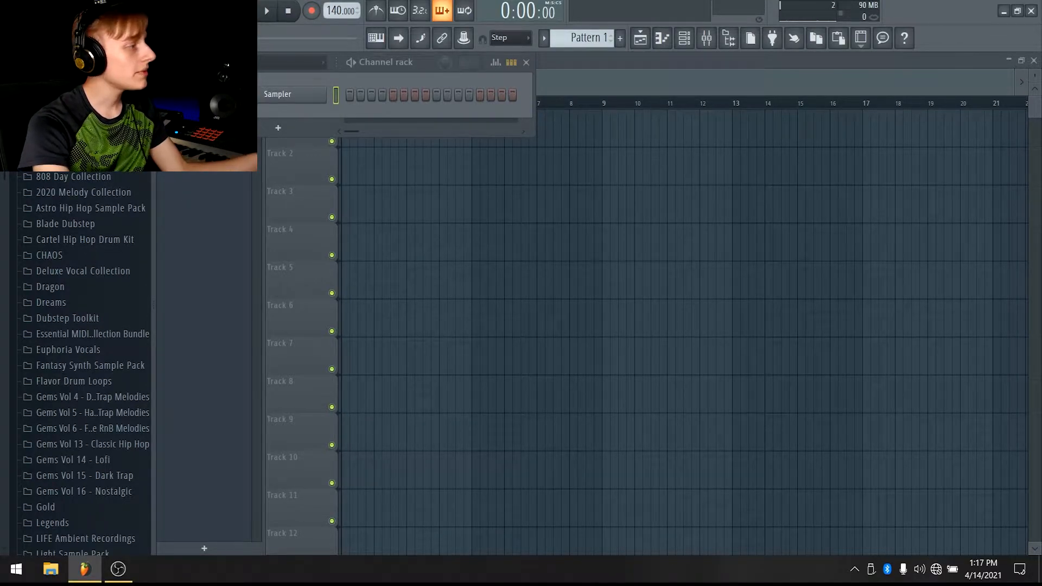
pyautogui.scroll(-4, 73, 297)
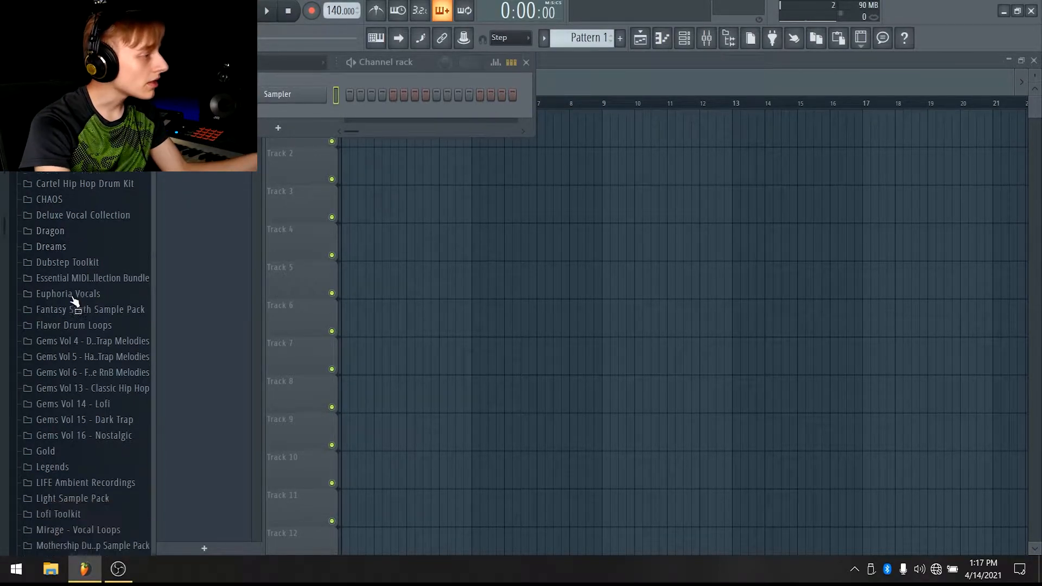
pyautogui.scroll(-4, 104, 293)
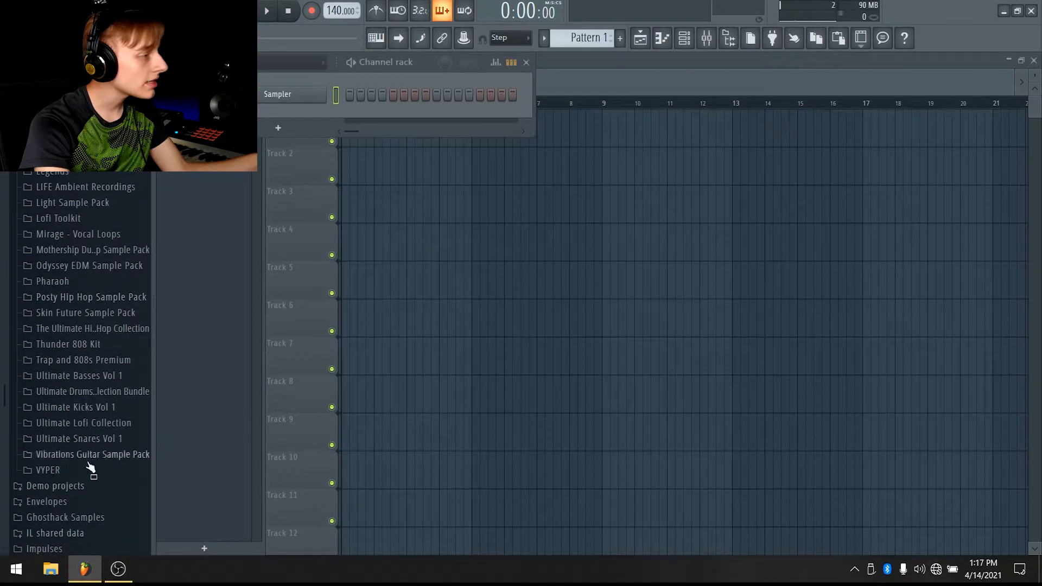
# Open Trap and 808s Premium > Drum Loops and preview a few full drum loops
pyautogui.click(112, 361)
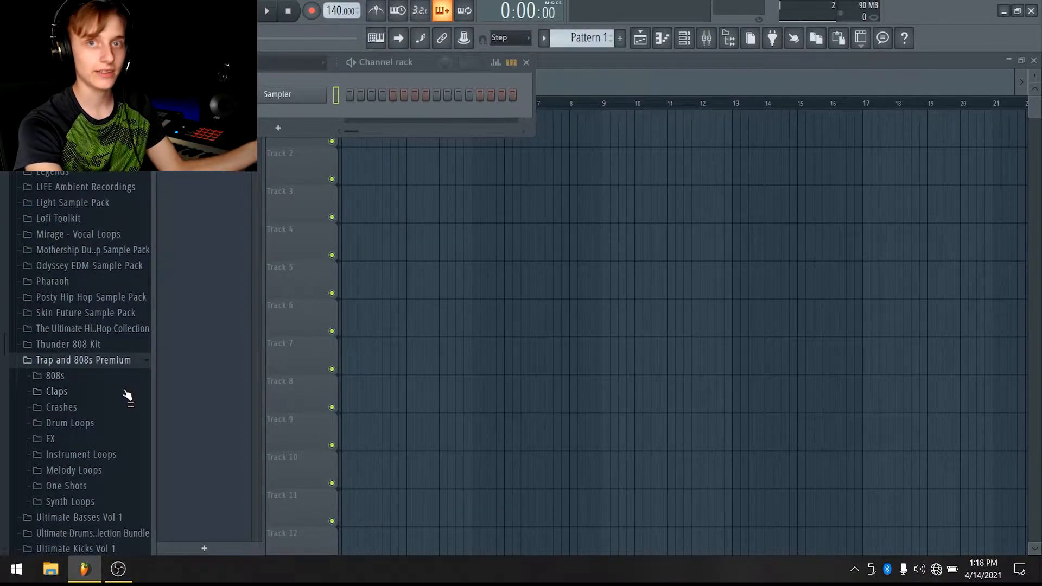
pyautogui.click(84, 424)
pyautogui.click(95, 440)
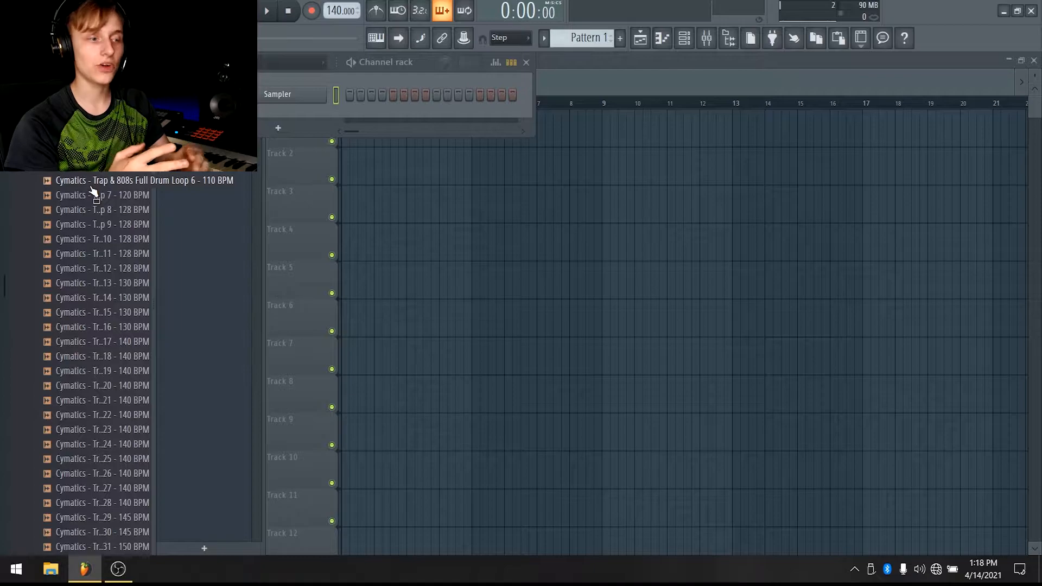
pyautogui.click(91, 187)
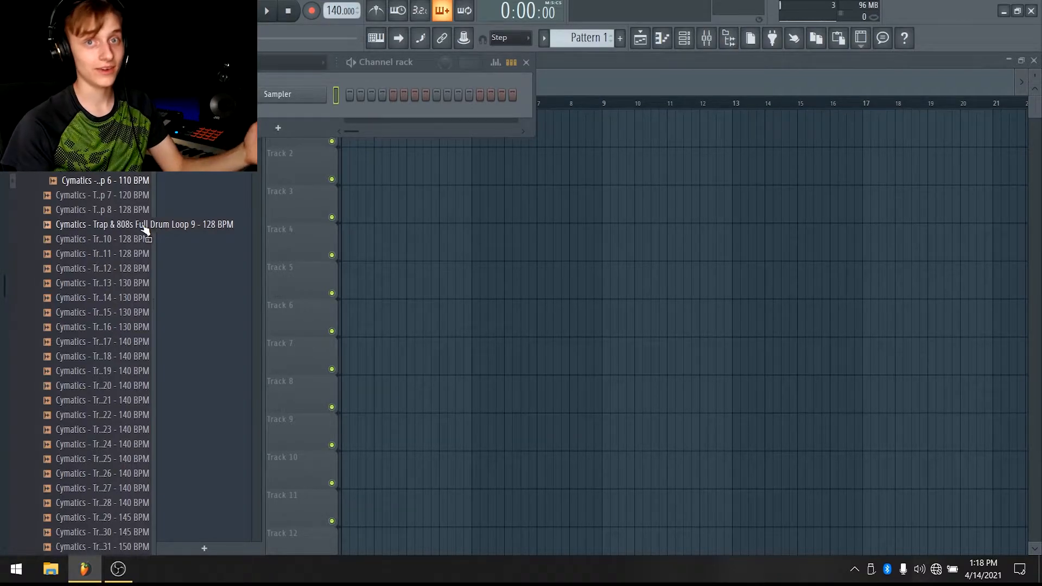
pyautogui.click(81, 92)
pyautogui.scroll(4, 98, 244)
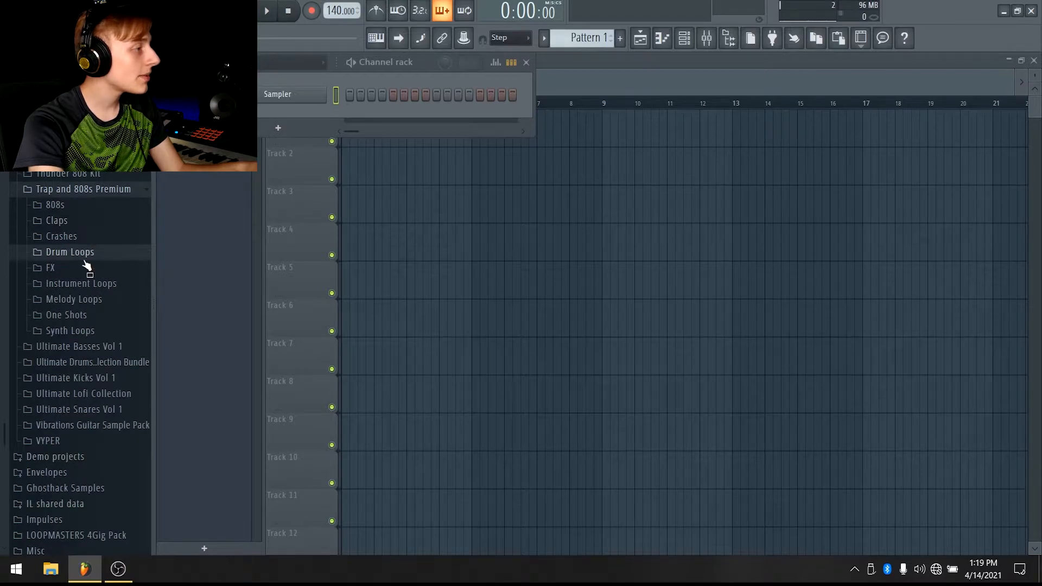
# Open the Kicks folder under One Shots in Trap and 808s Premium
pyautogui.click(90, 316)
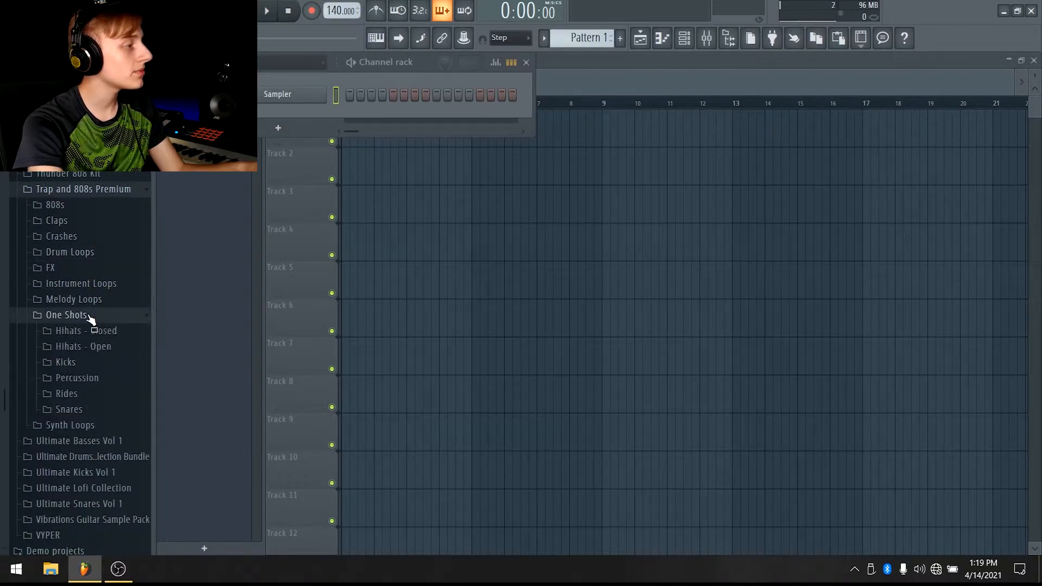
pyautogui.click(86, 362)
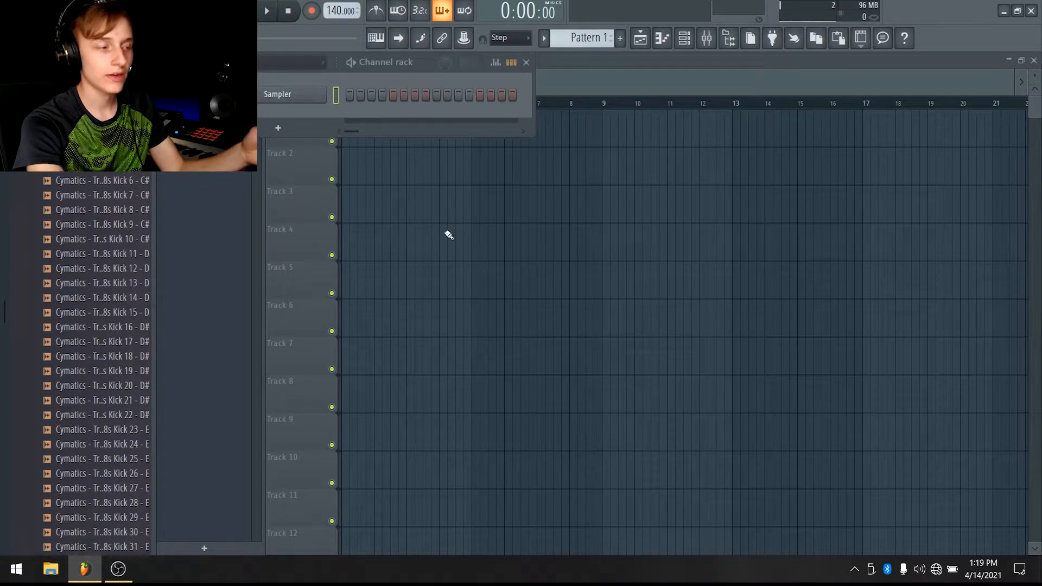
# Adjust the system playback volume and preview the first few Trap & 808s kick one-shots
pyautogui.click(923, 570)
pyautogui.click(903, 537)
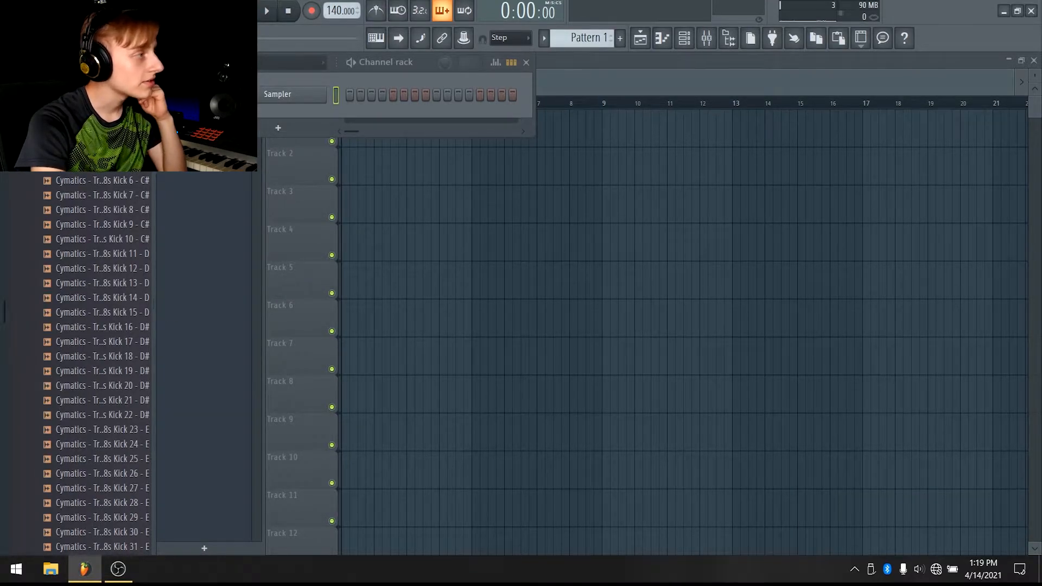
pyautogui.scroll(2, 99, 214)
pyautogui.click(98, 210)
pyautogui.click(98, 225)
pyautogui.click(98, 239)
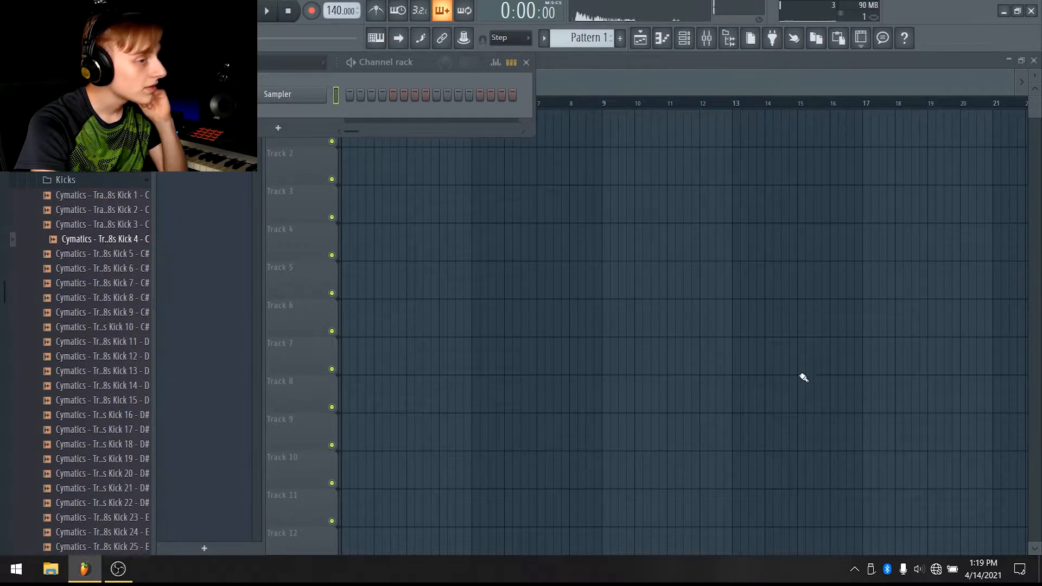
pyautogui.click(918, 569)
pyautogui.click(87, 195)
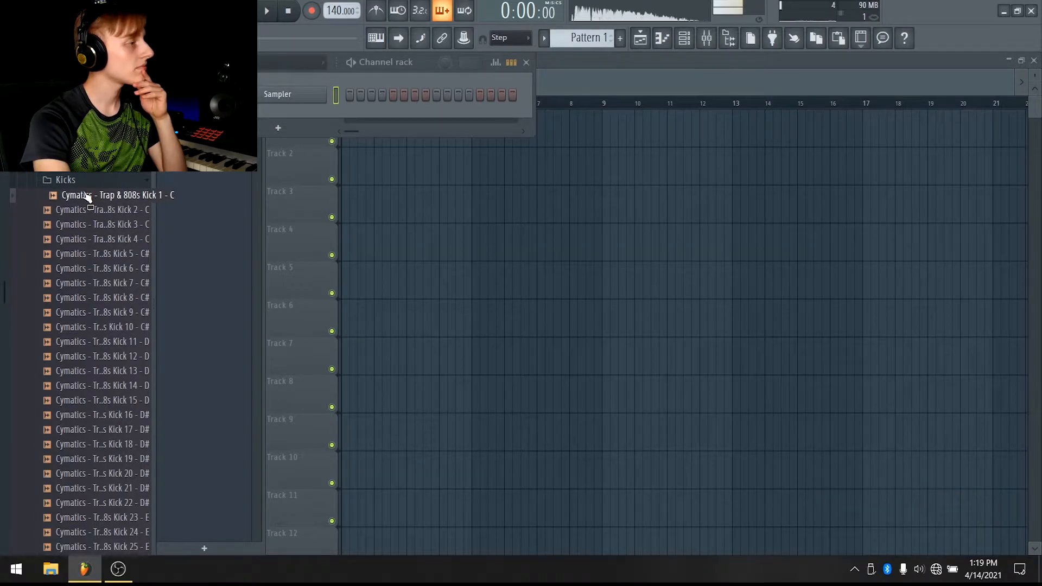
# Preview the Trap & 808s kick one-shots from Kick 2 down to Kick 10
pyautogui.click(92, 211)
pyautogui.click(95, 225)
pyautogui.click(98, 240)
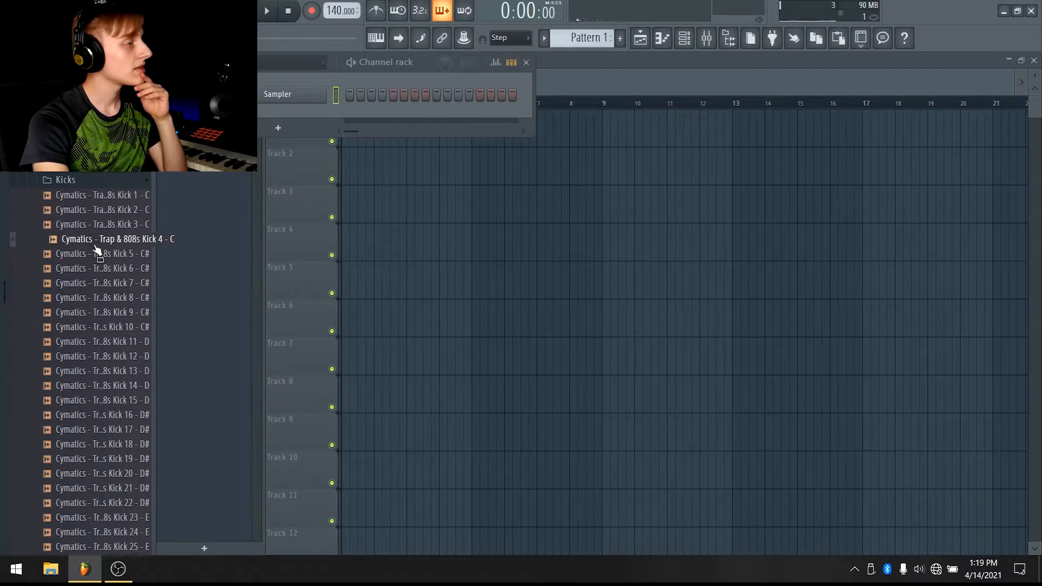
pyautogui.click(101, 255)
pyautogui.click(106, 269)
pyautogui.click(129, 326)
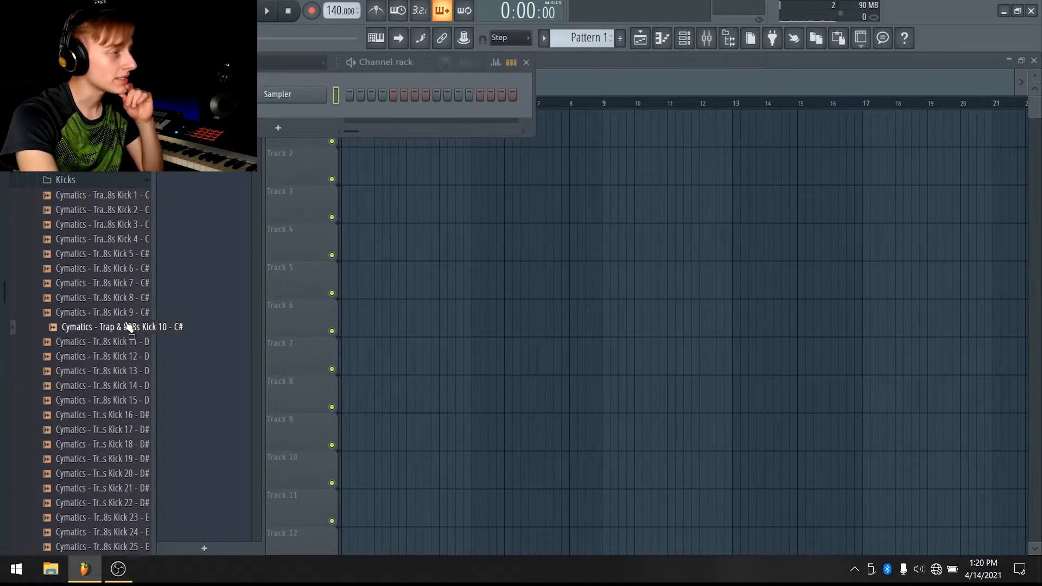
# Drag Trap & 808s Kick 10 into the playlist at the start of Track 1
pyautogui.moveTo(130, 327); pyautogui.dragTo(428, 180)
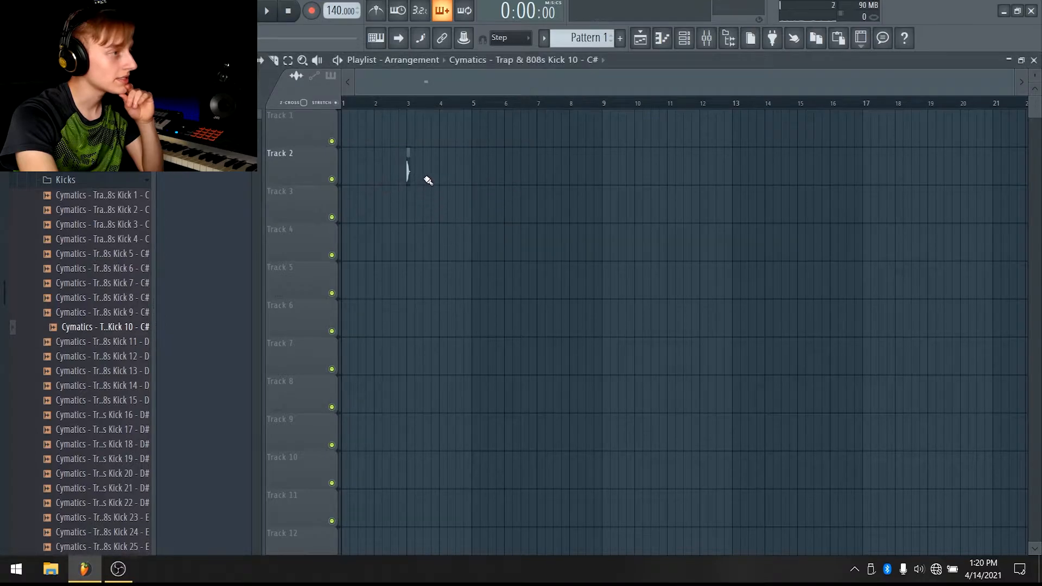
pyautogui.scroll(5, 119, 228)
pyautogui.scroll(-8, 114, 233)
pyautogui.moveTo(110, 246); pyautogui.dragTo(532, 192)
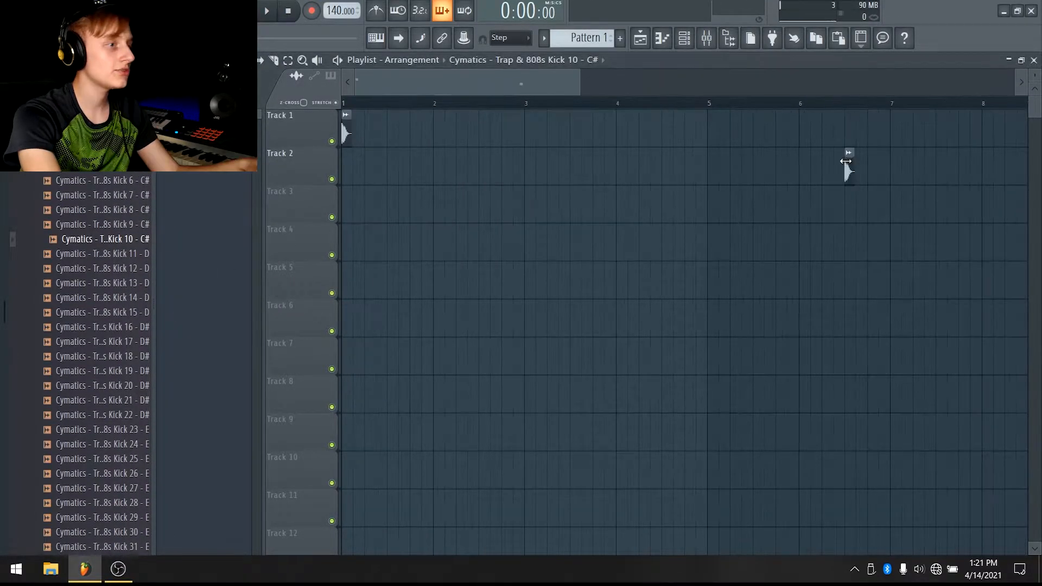
pyautogui.moveTo(579, 90); pyautogui.dragTo(367, 88)
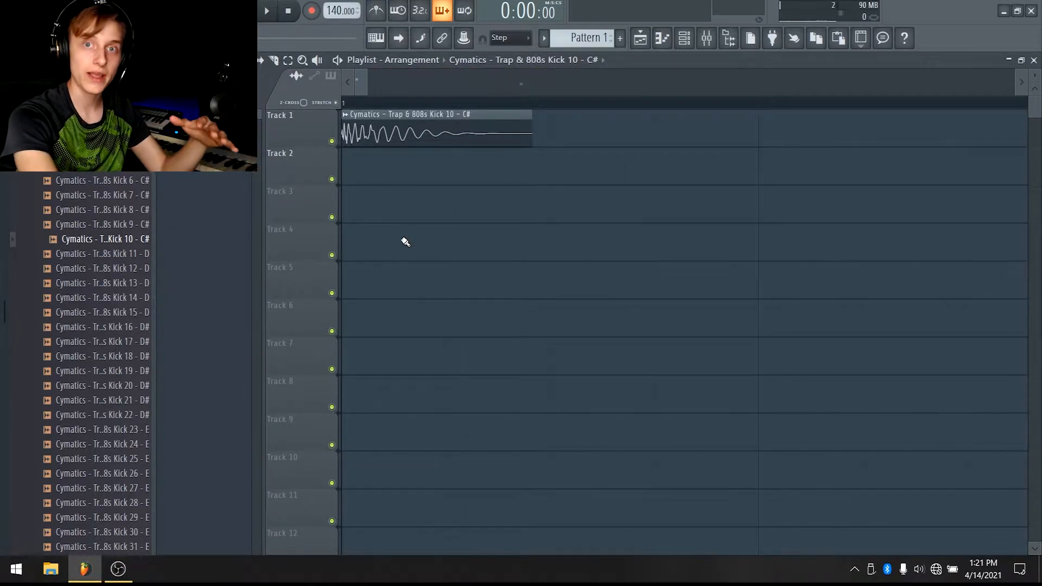
# Open the kick clip's sample settings and close them again
pyautogui.doubleClick(405, 121)
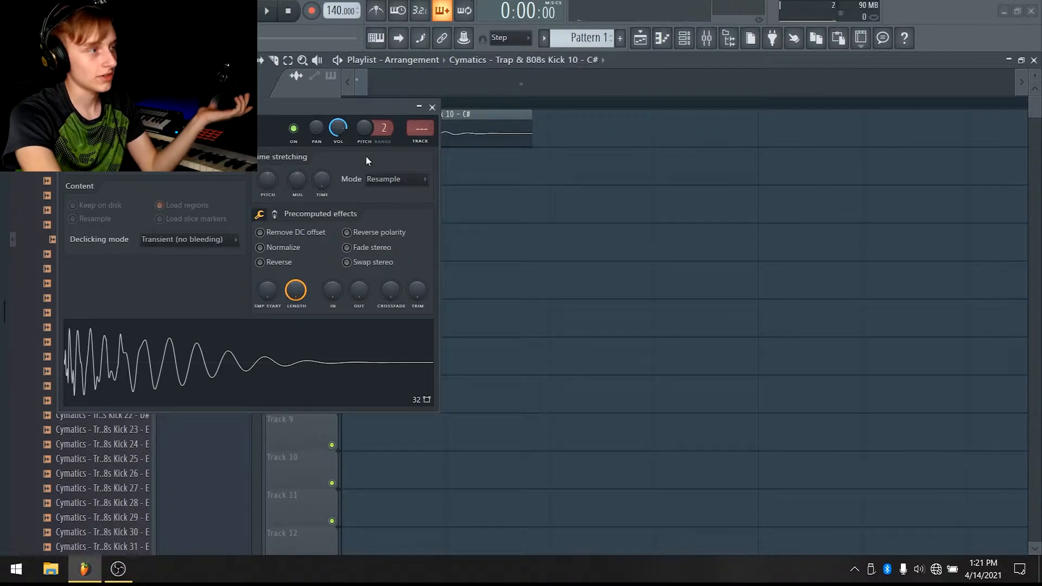
pyautogui.click(433, 107)
# Place the kick on every beat of Track 1 across the first two bars, deleting the stray clip on Track 2
pyautogui.scroll(-5, 783, 163)
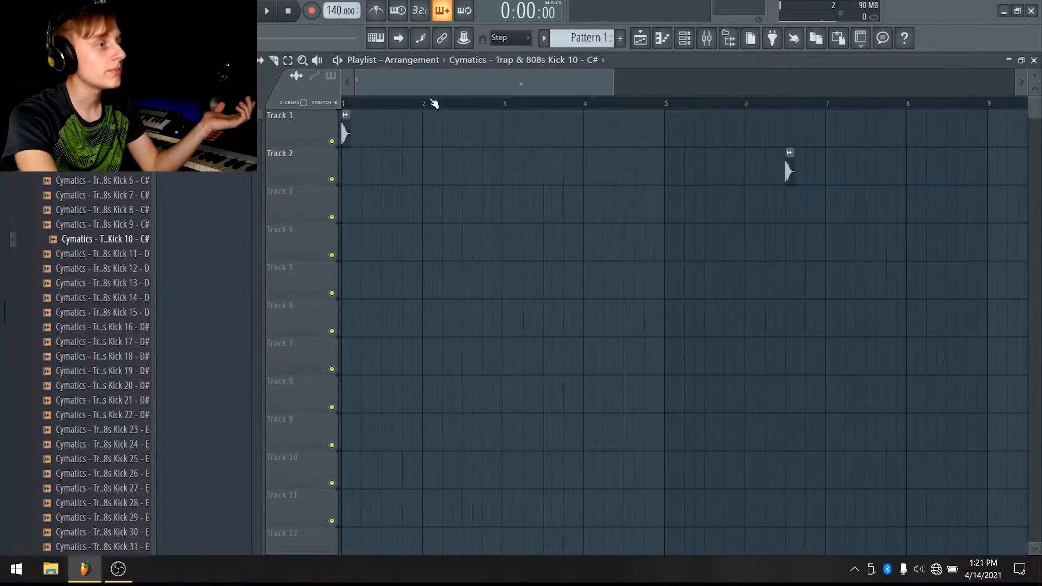
pyautogui.scroll(5, 459, 98)
pyautogui.click(426, 130)
pyautogui.click(504, 129)
pyautogui.moveTo(640, 142); pyautogui.dragTo(613, 126)
pyautogui.moveTo(398, 82); pyautogui.dragTo(435, 82)
pyautogui.rightClick(417, 136)
pyautogui.rightClick(485, 130)
pyautogui.rightClick(569, 124)
pyautogui.click(597, 130)
pyautogui.moveTo(676, 144)
pyautogui.mouseDown()
pyautogui.moveTo(341, 110)
pyautogui.moveTo(699, 122)
pyautogui.mouseUp()
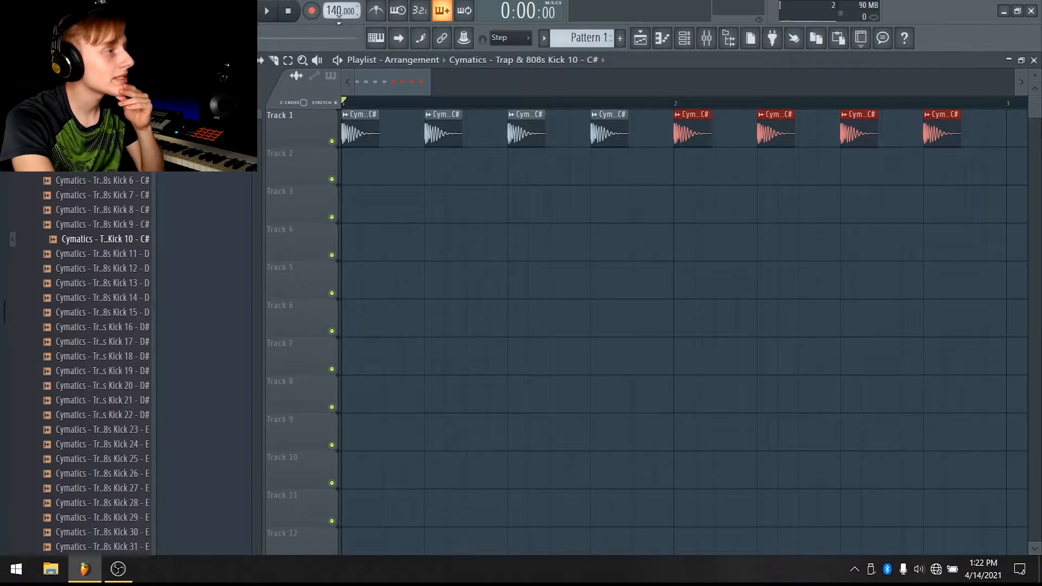
# Audition the kick pattern while setting the project tempo to 110 BPM
pyautogui.click(267, 11)
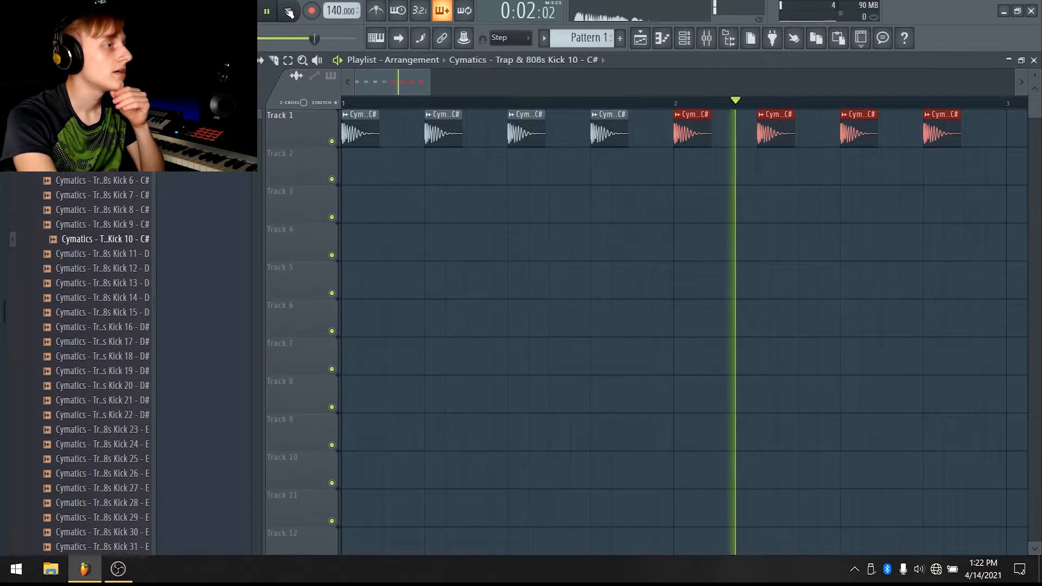
pyautogui.click(290, 12)
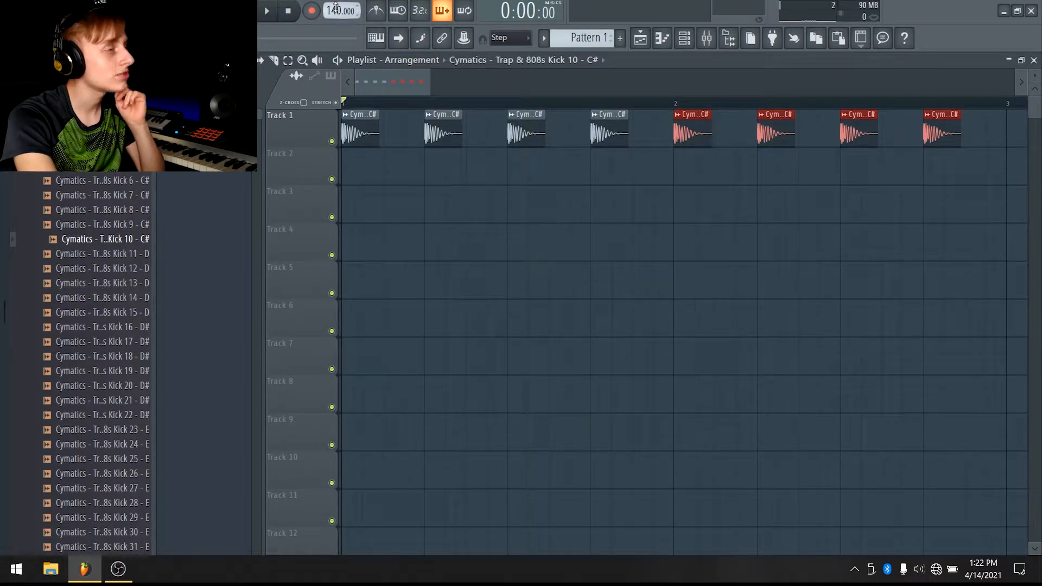
pyautogui.rightClick(335, 7)
pyautogui.click(483, 80)
pyautogui.click(267, 11)
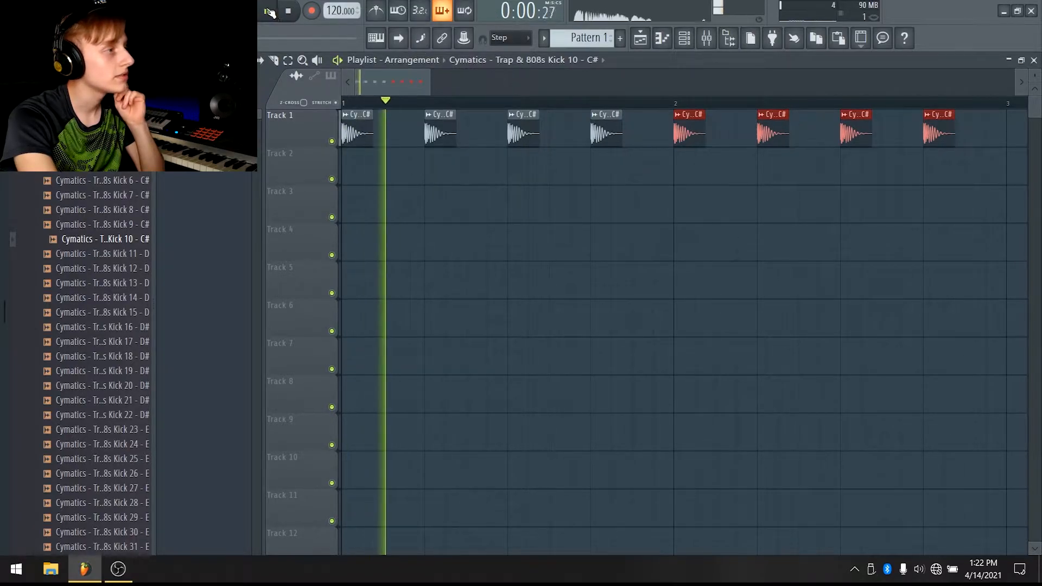
pyautogui.click(288, 11)
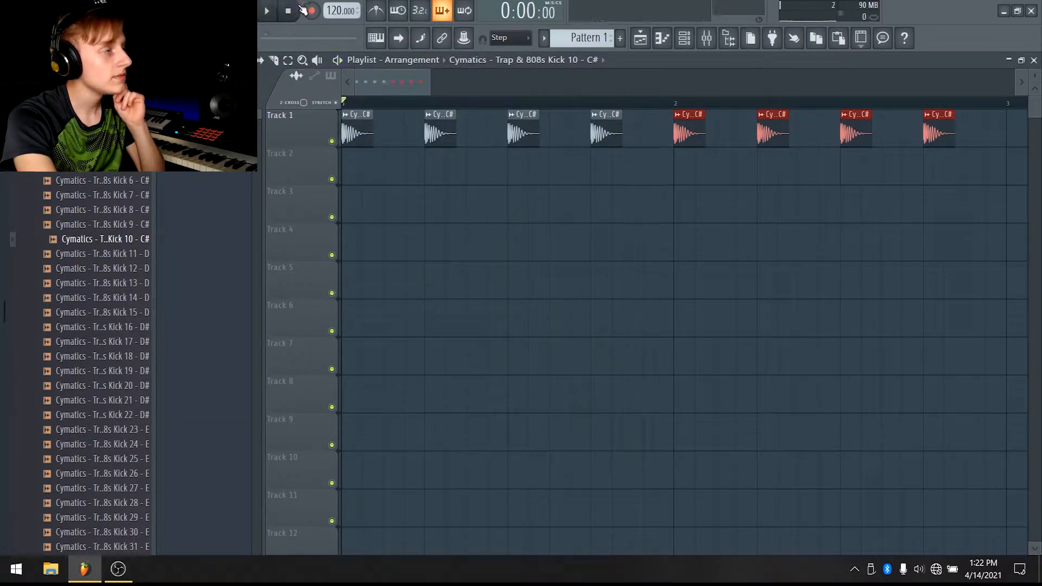
pyautogui.rightClick(336, 10)
pyautogui.click(483, 74)
pyautogui.click(267, 11)
pyautogui.press('space')
# Delete kicks so only the first beat of bar 1 and the first and third beats of bar 2 remain
pyautogui.rightClick(438, 130)
pyautogui.rightClick(606, 133)
pyautogui.rightClick(771, 133)
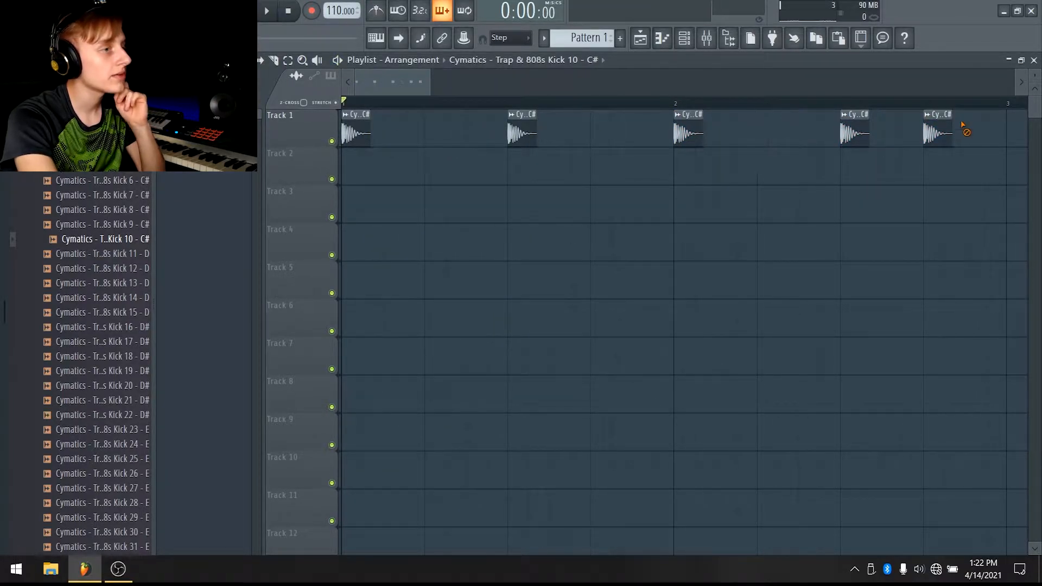
pyautogui.rightClick(937, 133)
pyautogui.press('space')
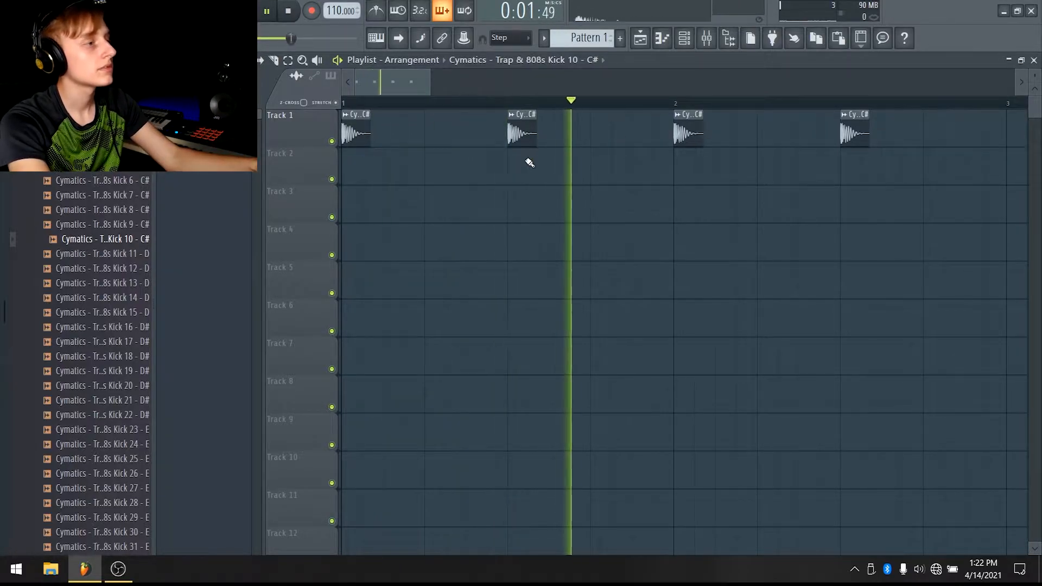
pyautogui.rightClick(522, 139)
pyautogui.press('space')
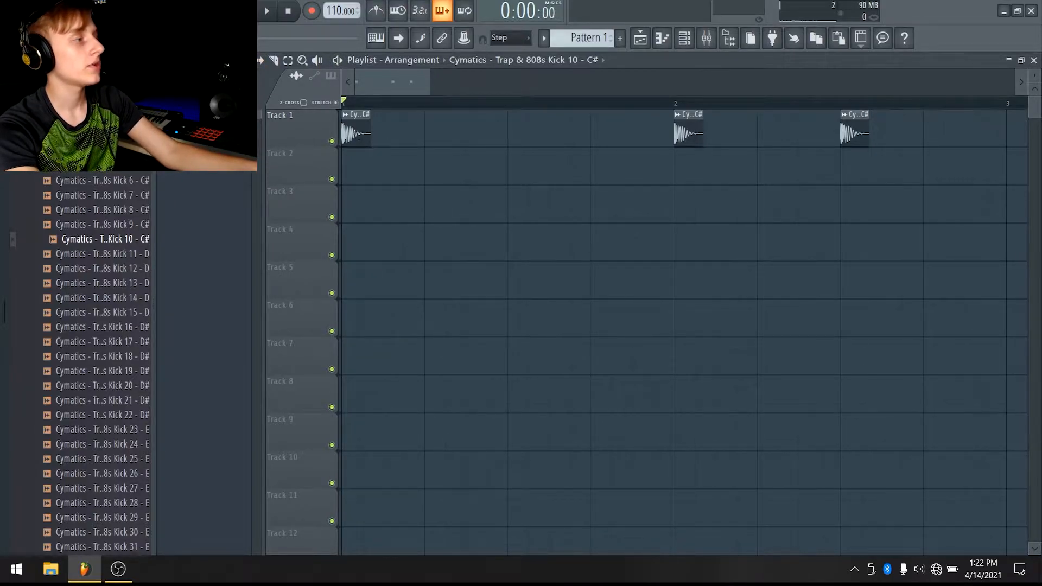
# Add a kick on the off-beat after beat 2 of the first bar and audition the pattern
pyautogui.scroll(5, 93, 190)
pyautogui.click(119, 269)
pyautogui.press('space')
pyautogui.moveTo(434, 133); pyautogui.dragTo(481, 135)
pyautogui.press('space')
pyautogui.press('space')
pyautogui.press('space')
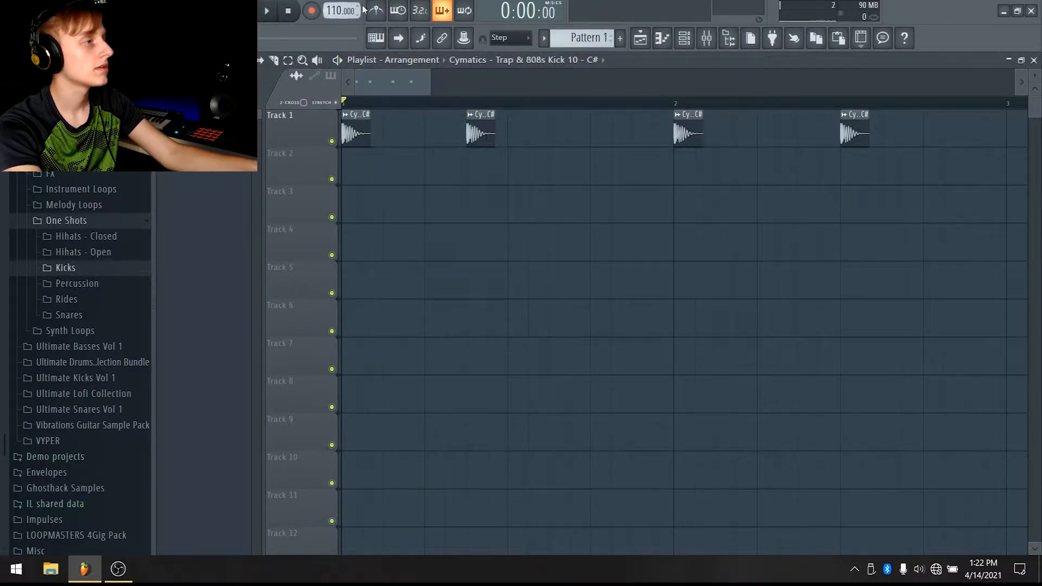
pyautogui.press('space')
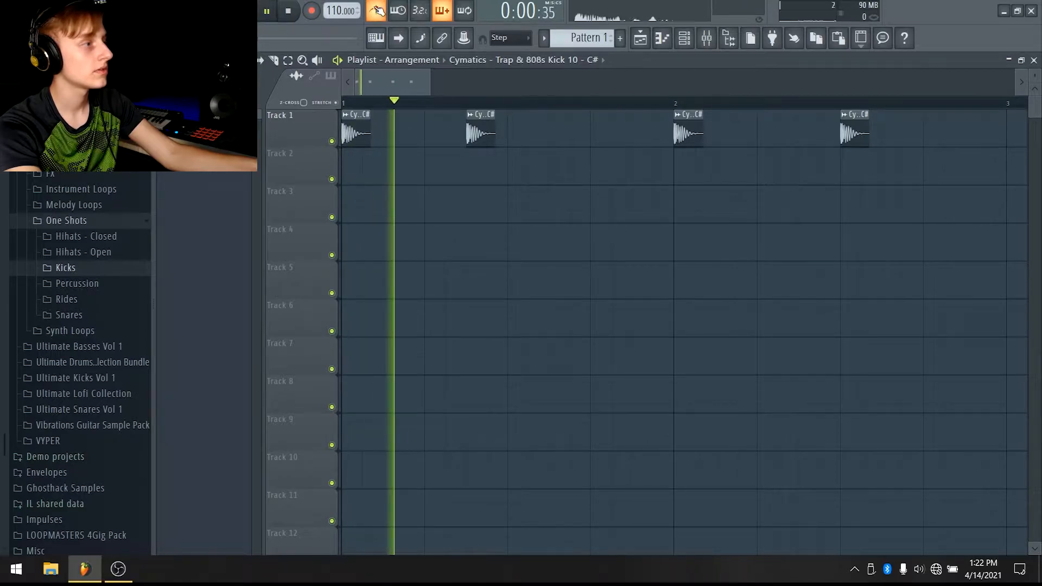
pyautogui.press('space')
pyautogui.press('space')
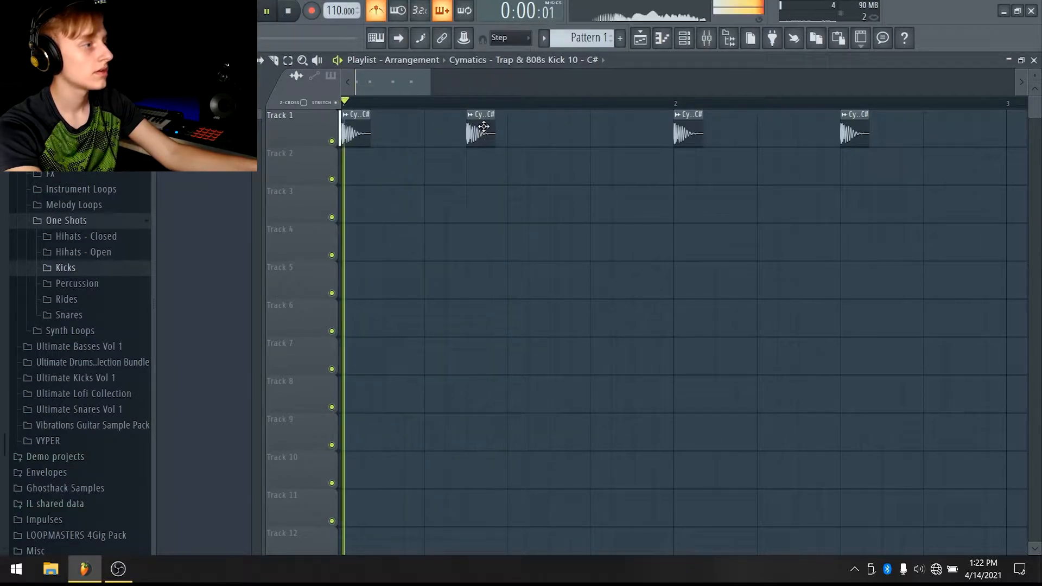
# Add two more kicks in the second half of the first bar and play the pattern
pyautogui.press('space')
pyautogui.click(531, 133)
pyautogui.click(575, 134)
pyautogui.press('space')
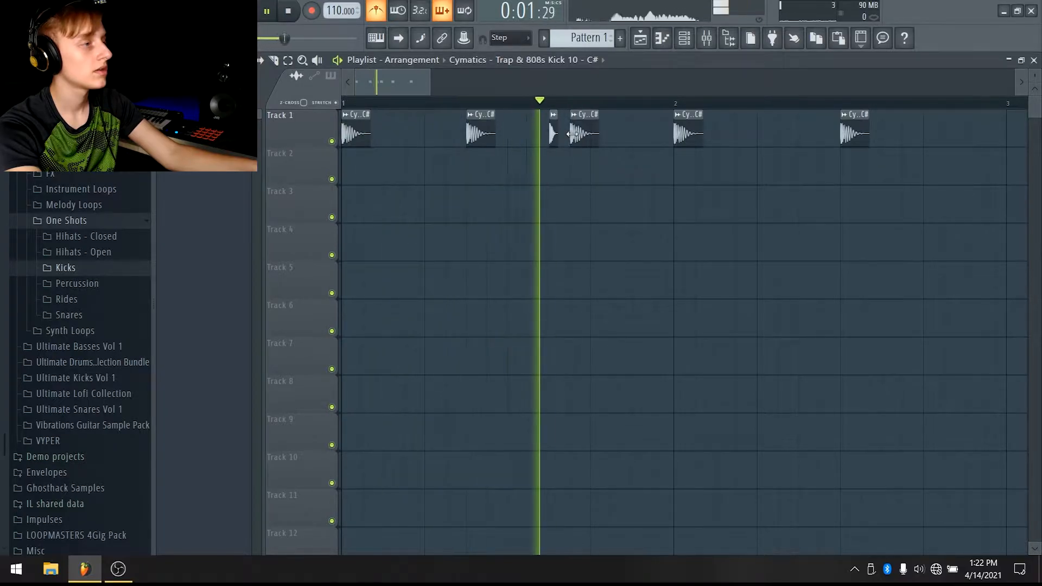
pyautogui.press('space')
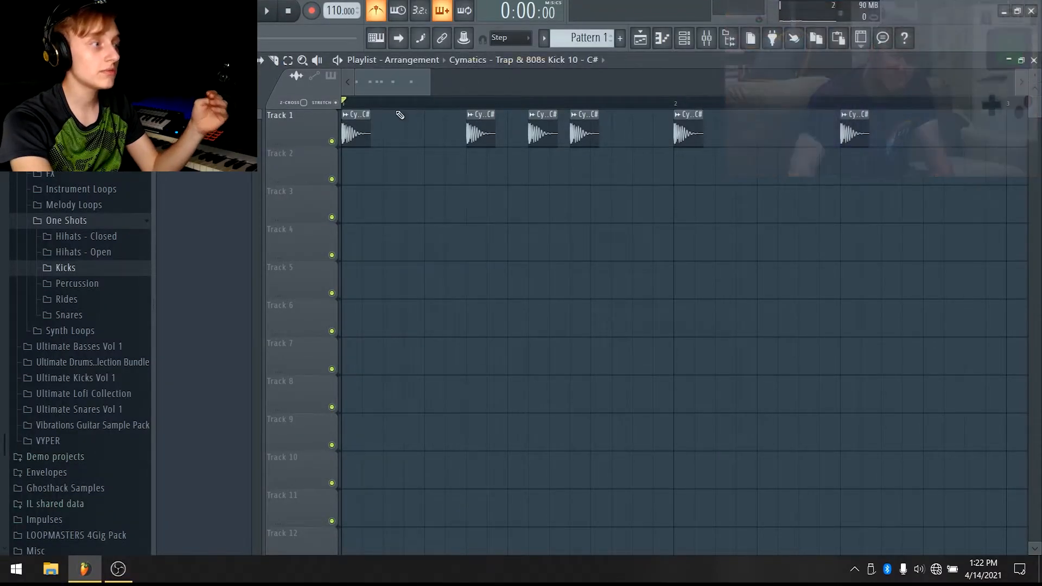
# Place Pattern 1 at the start of Track 2 in the playlist
pyautogui.moveTo(352, 126)
pyautogui.mouseDown()
pyautogui.moveTo(379, 147)
pyautogui.moveTo(356, 118)
pyautogui.mouseUp()
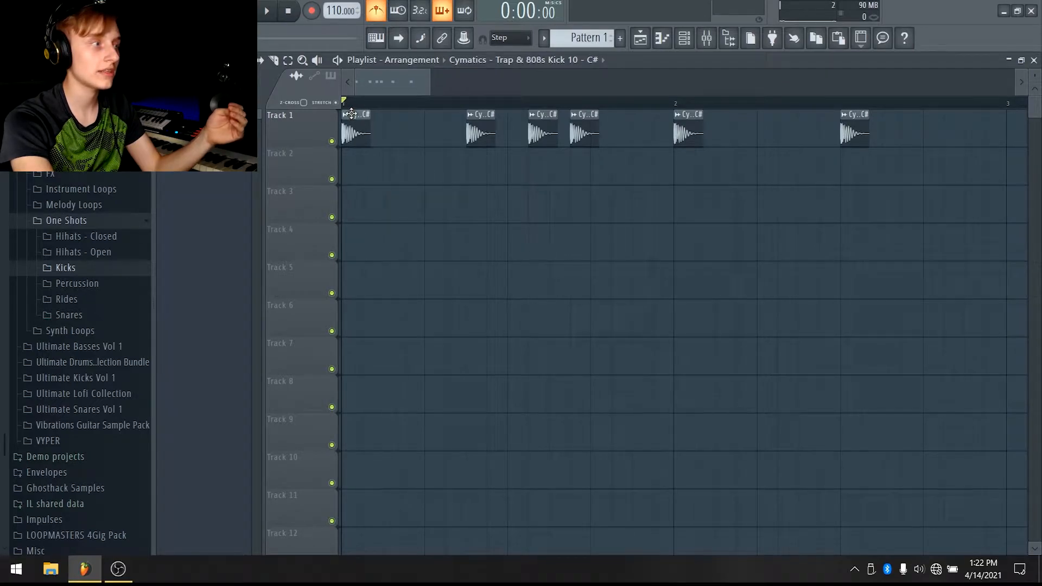
pyautogui.click(620, 37)
pyautogui.click(637, 54)
pyautogui.click(360, 168)
pyautogui.scroll(3, 703, 82)
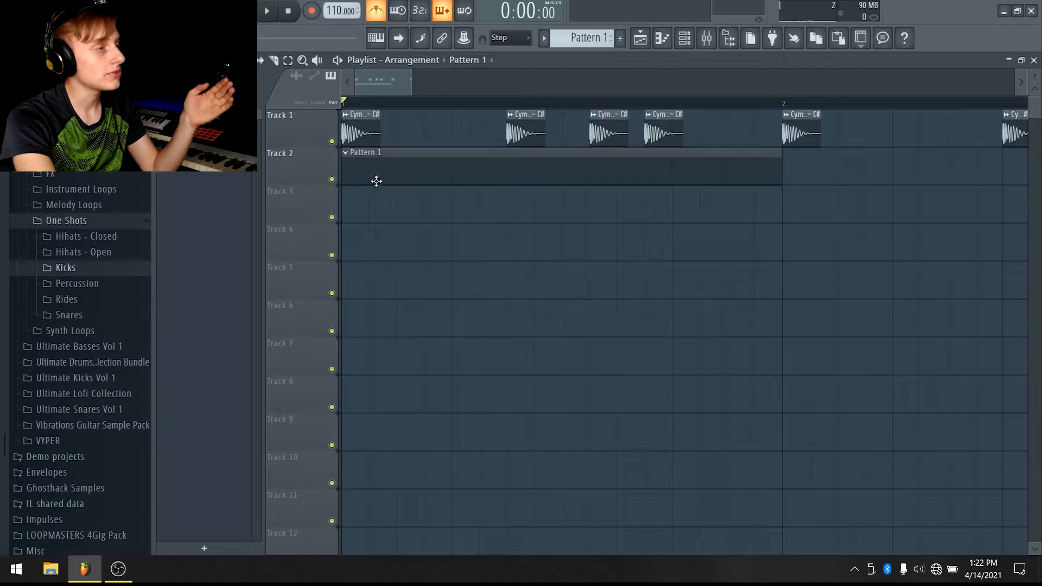
# Delete the kick audio clips from Track 1 and move Pattern 1 to the start of Track 1
pyautogui.moveTo(358, 122)
pyautogui.mouseDown()
pyautogui.moveTo(410, 133)
pyautogui.moveTo(357, 135)
pyautogui.moveTo(391, 128)
pyautogui.moveTo(365, 124)
pyautogui.mouseUp()
pyautogui.scroll(-5, 409, 80)
pyautogui.rightClick(353, 131)
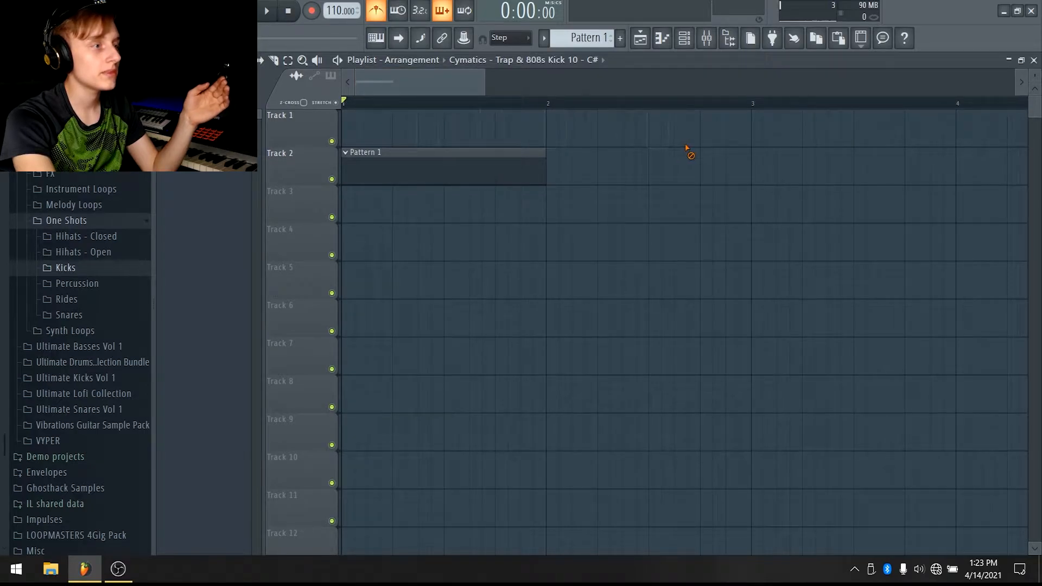
pyautogui.moveTo(483, 165); pyautogui.dragTo(412, 109)
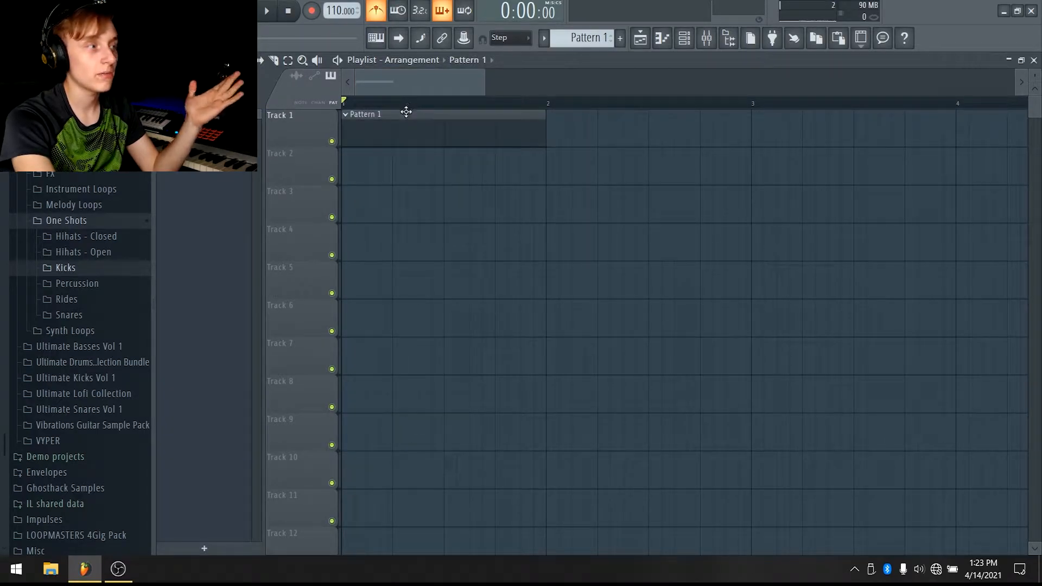
# Open the Channel rack and rename the kick sample channel to Kick
pyautogui.click(687, 46)
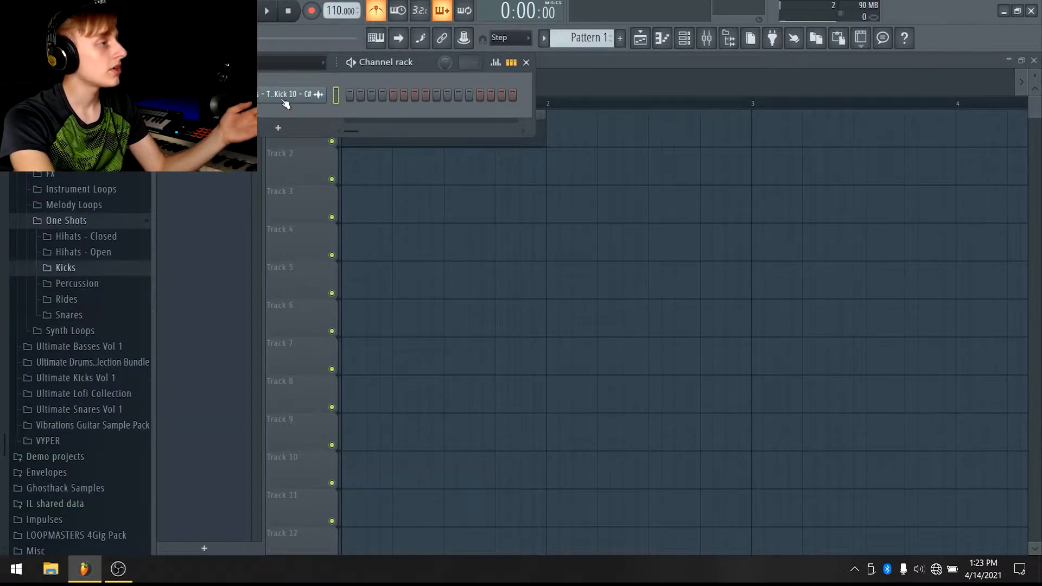
pyautogui.moveTo(336, 63); pyautogui.dragTo(458, 63)
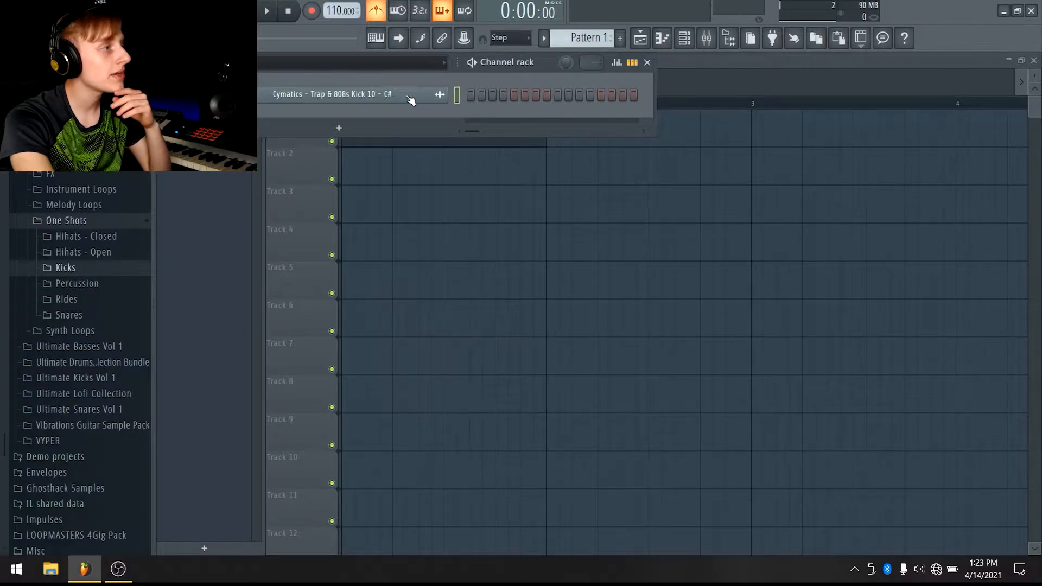
pyautogui.moveTo(458, 64); pyautogui.dragTo(363, 65)
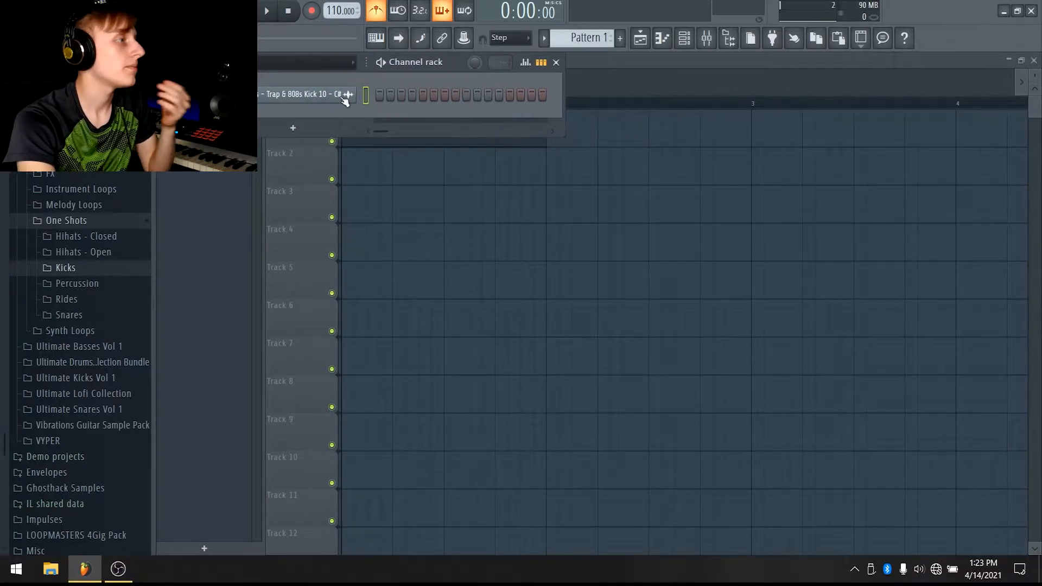
pyautogui.rightClick(291, 97)
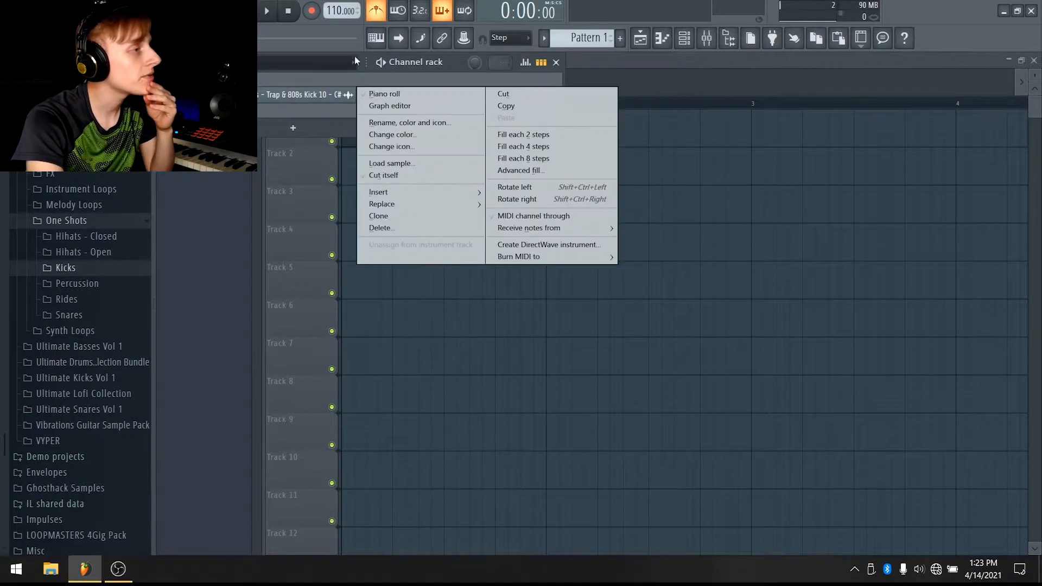
pyautogui.click(415, 127)
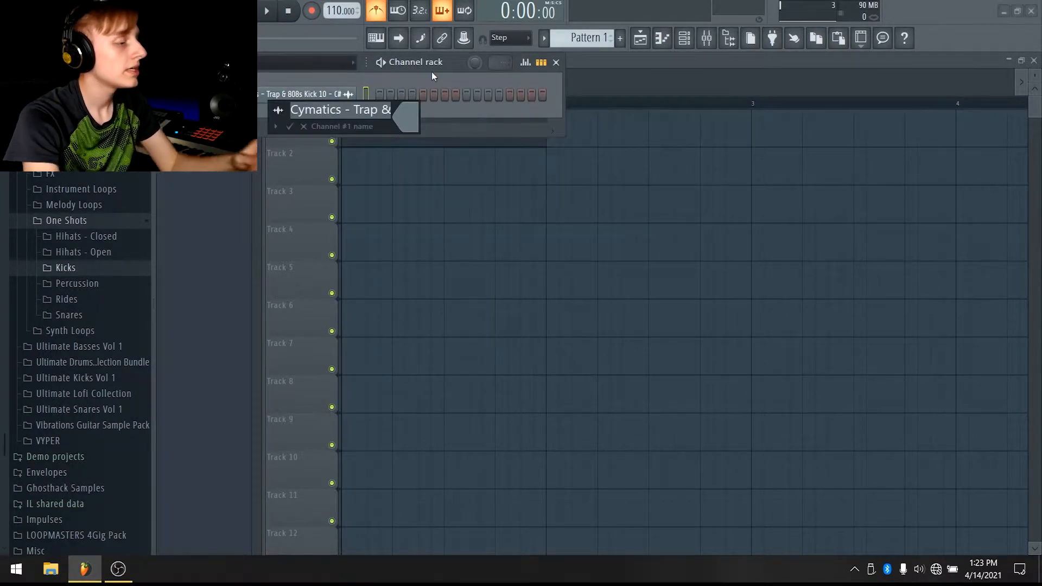
pyautogui.write('Kick')
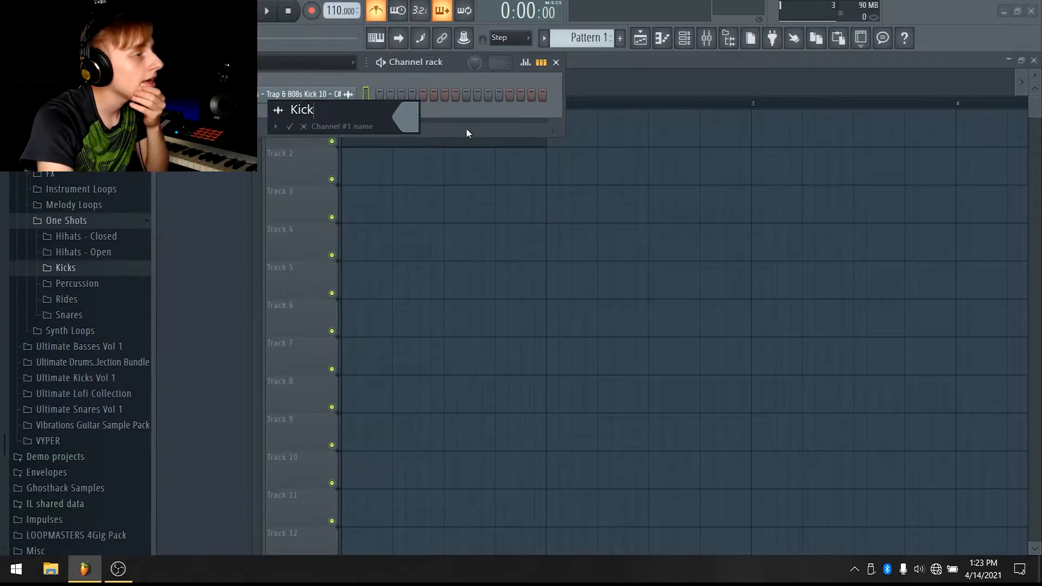
# Color the Kick channel slate blue #1F47C7, give it a drum icon, and confirm the changes
pyautogui.click(407, 120)
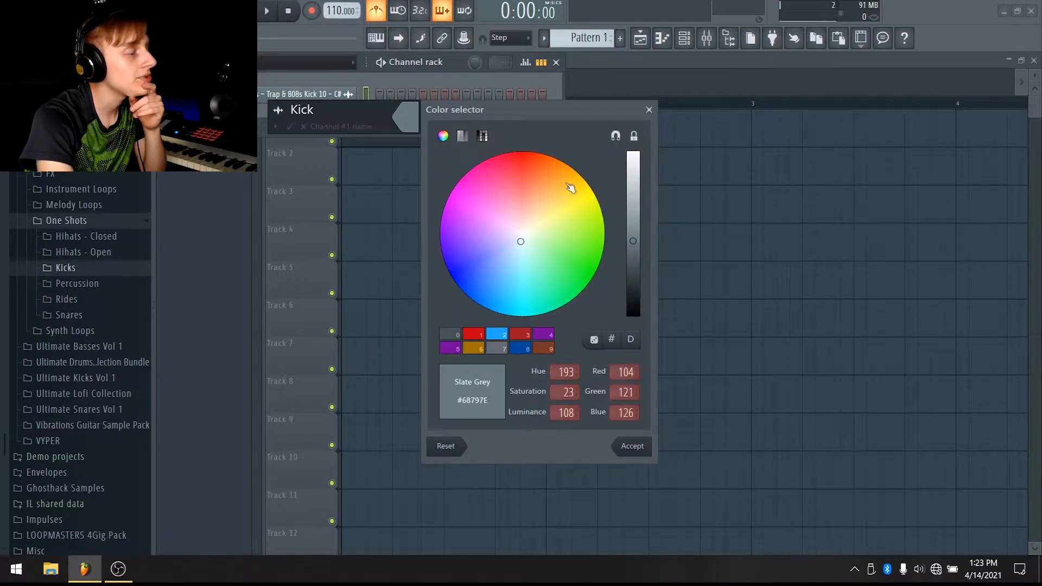
pyautogui.moveTo(541, 242)
pyautogui.mouseDown()
pyautogui.moveTo(593, 249)
pyautogui.moveTo(506, 240)
pyautogui.moveTo(526, 198)
pyautogui.moveTo(552, 225)
pyautogui.moveTo(525, 195)
pyautogui.moveTo(537, 195)
pyautogui.moveTo(502, 272)
pyautogui.moveTo(485, 279)
pyautogui.mouseUp()
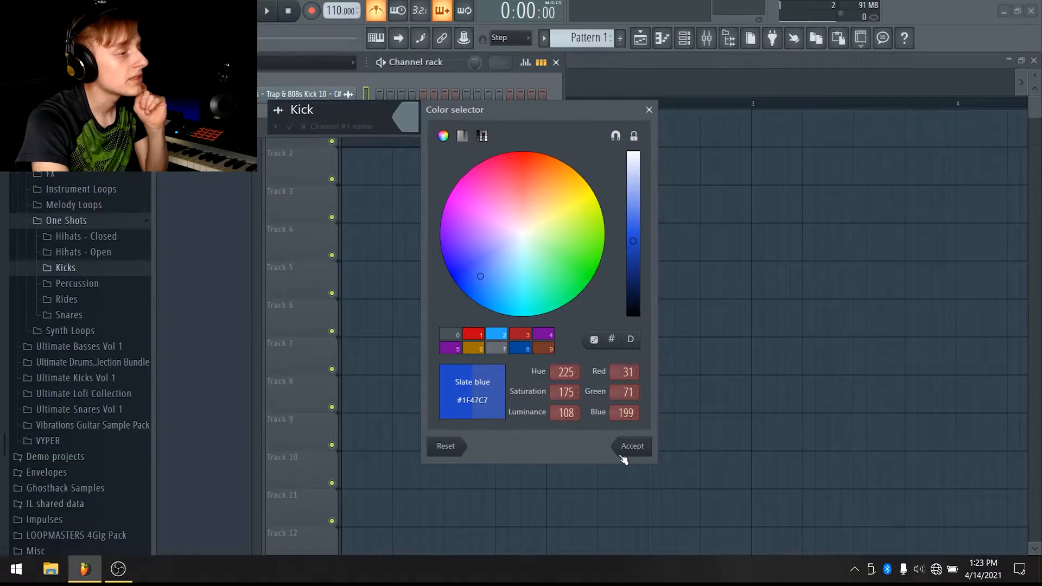
pyautogui.click(490, 286)
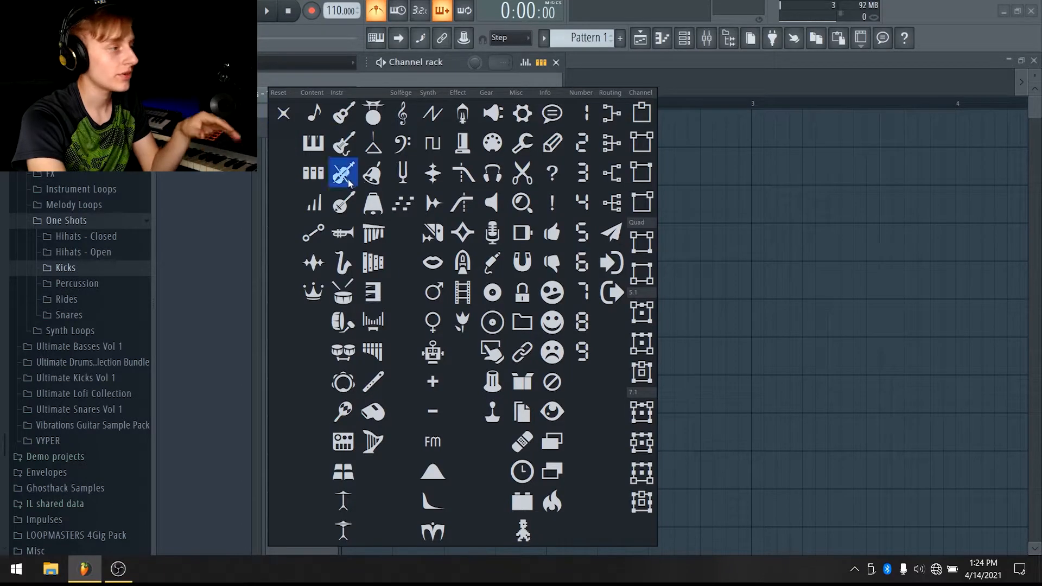
pyautogui.click(347, 328)
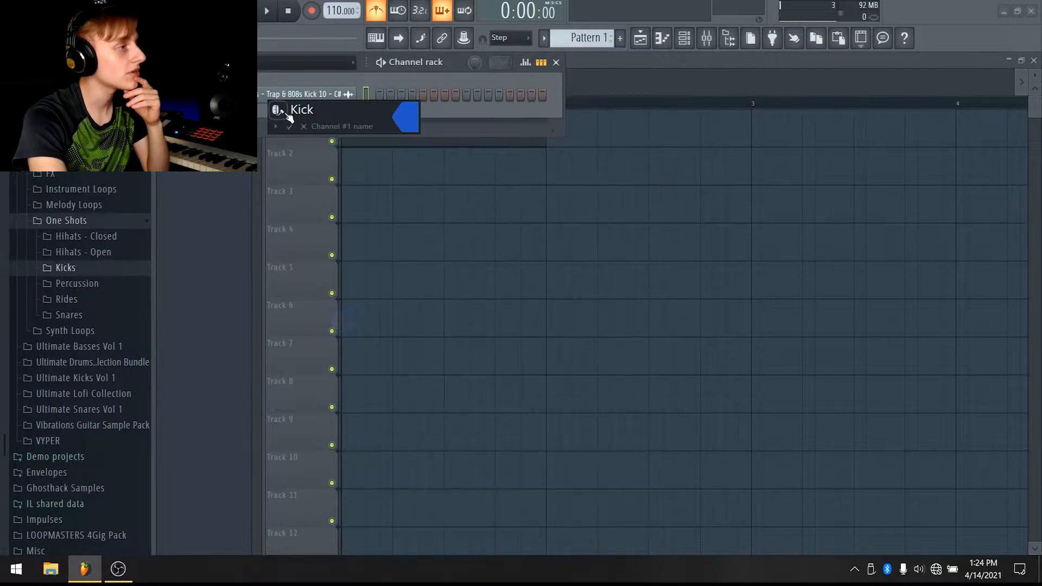
pyautogui.click(289, 127)
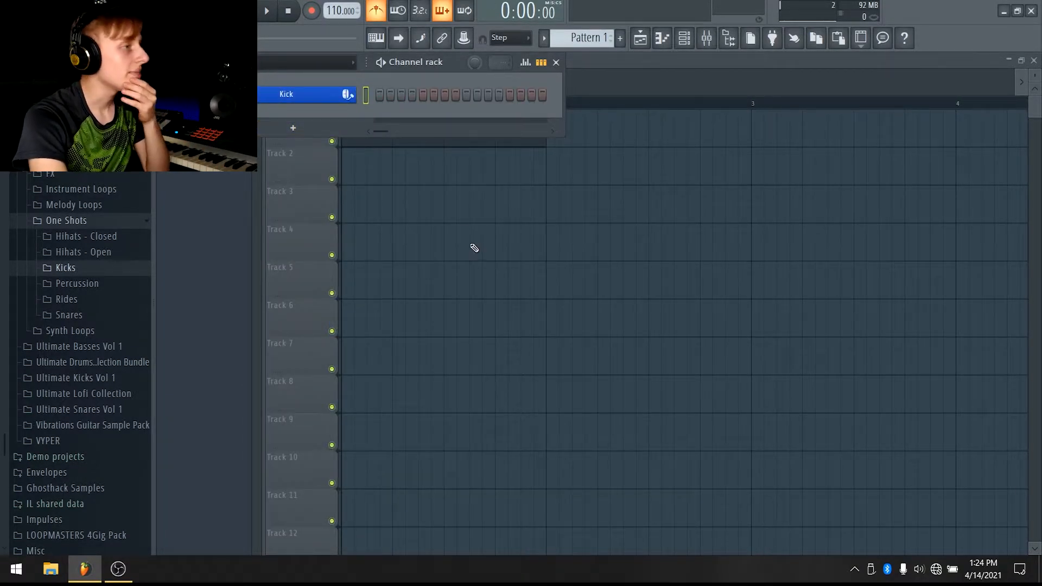
# Open the Kick channel of Pattern 1 in the piano roll
pyautogui.press('F6')
pyautogui.moveTo(218, 133); pyautogui.dragTo(374, 166)
pyautogui.rightClick(375, 167)
pyautogui.doubleClick(383, 116)
pyautogui.press('F6')
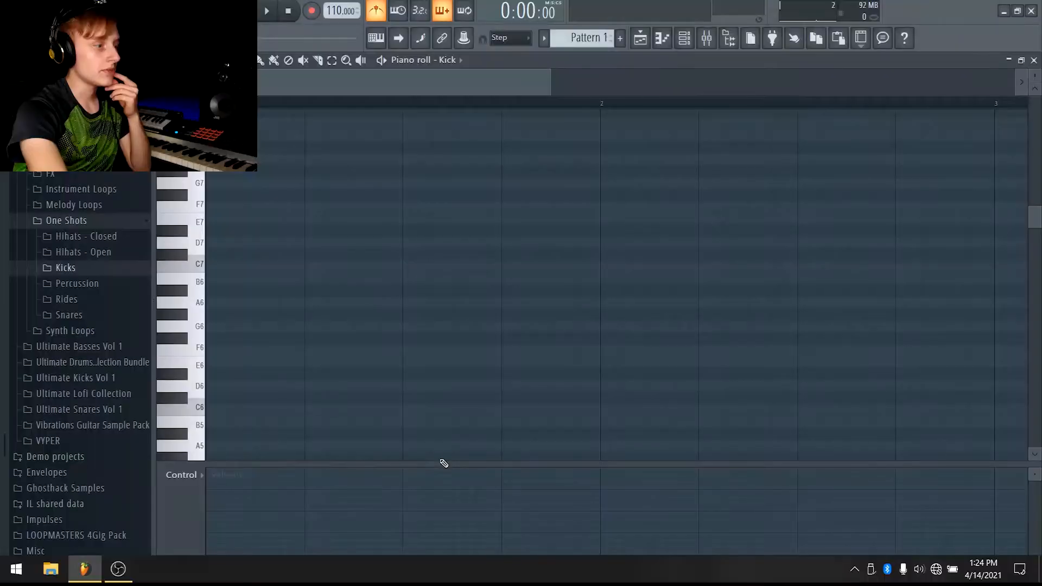
pyautogui.moveTo(444, 463); pyautogui.dragTo(442, 551)
pyautogui.scroll(5, 366, 186)
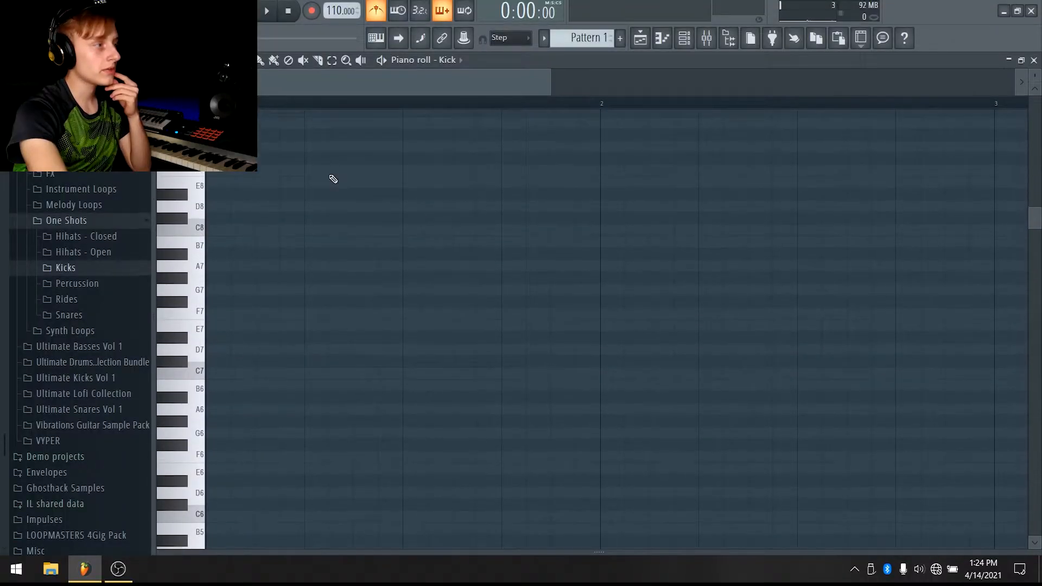
pyautogui.scroll(-2, 489, 221)
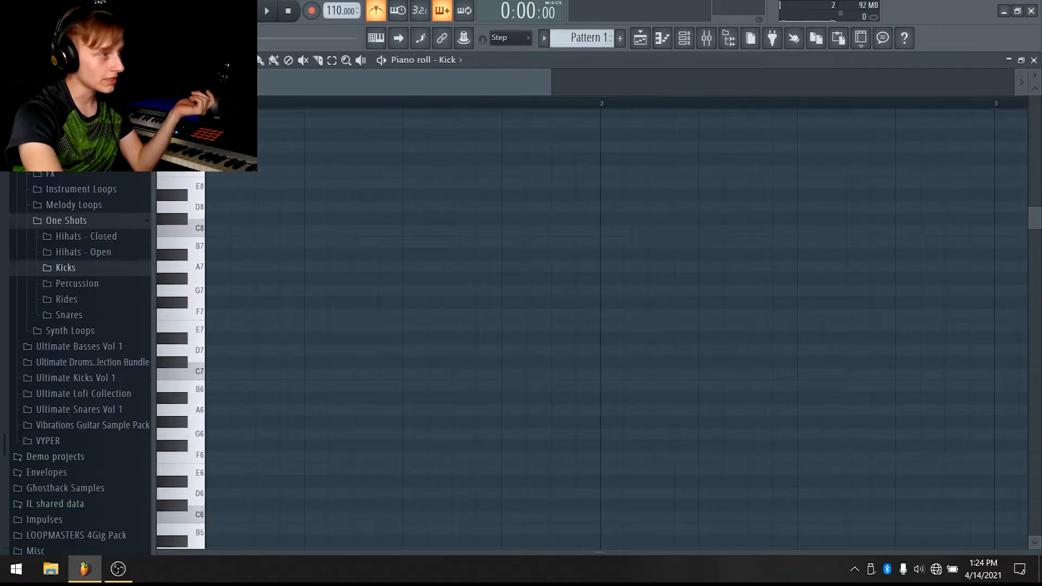
pyautogui.scroll(2, 205, 202)
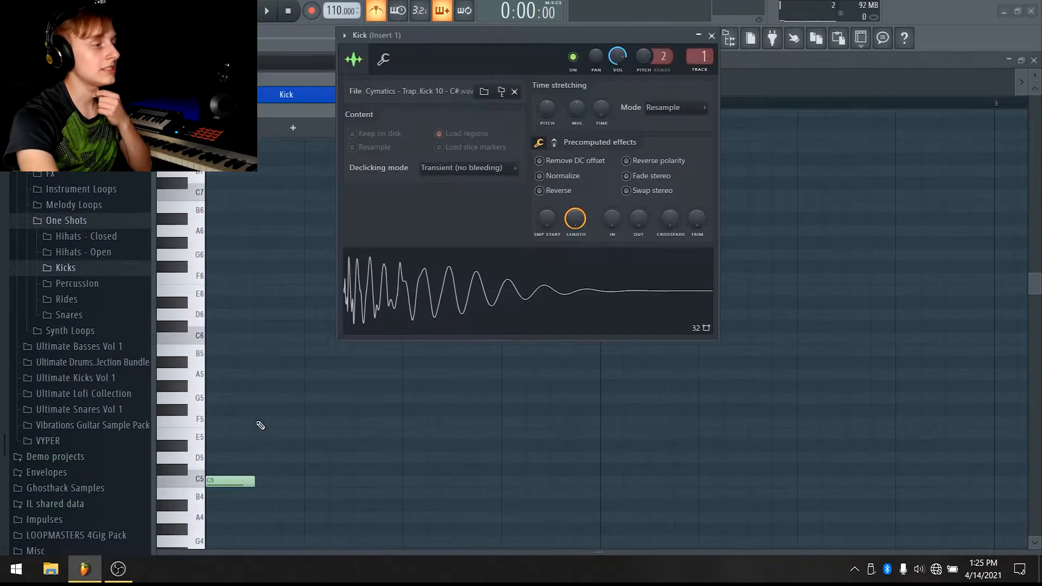
# Preview the kick sample's waveform in its sampler window, then close it
pyautogui.click(474, 293)
pyautogui.click(474, 293)
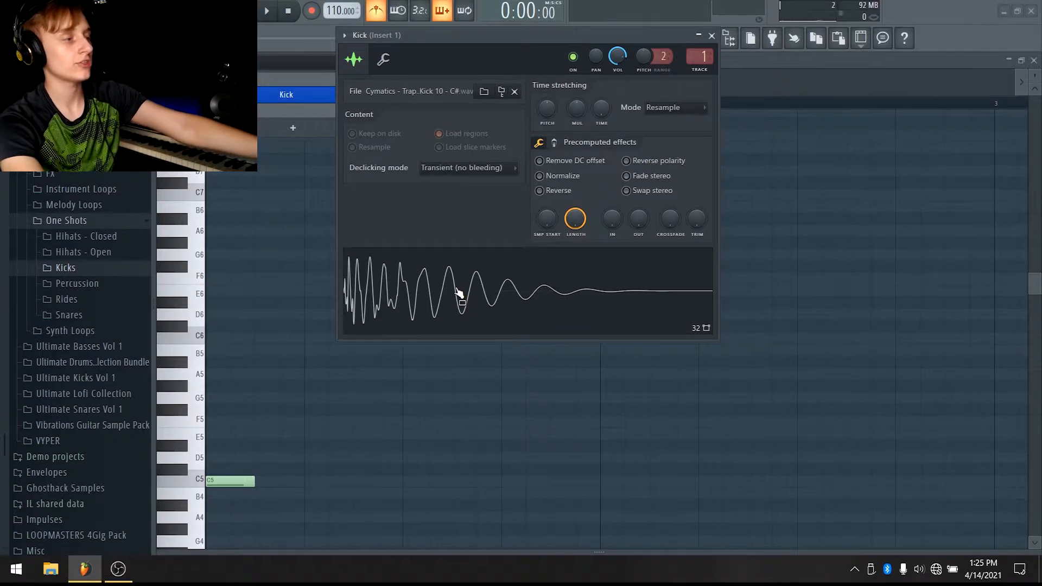
pyautogui.click(459, 294)
pyautogui.click(460, 293)
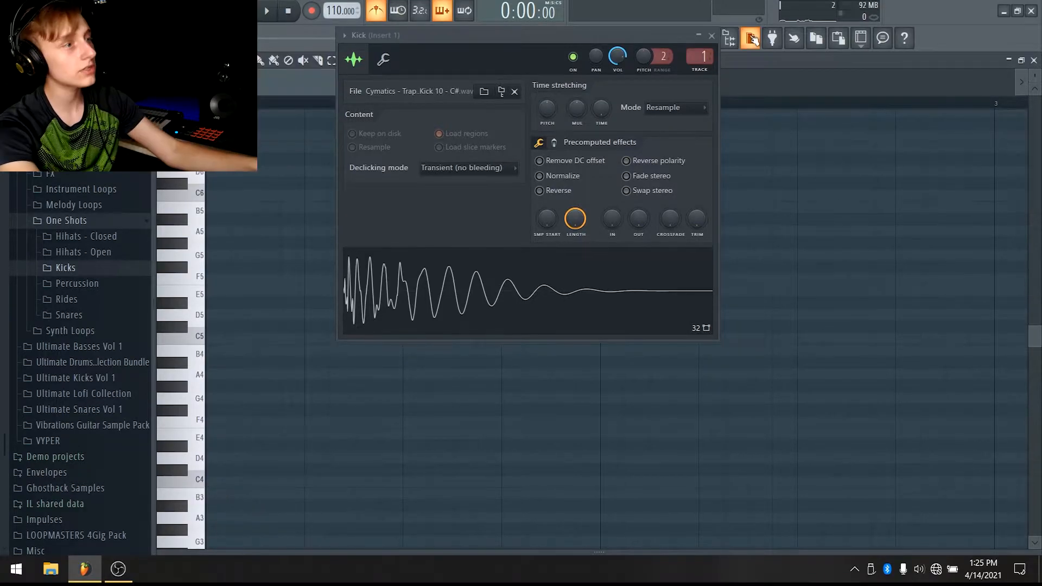
pyautogui.click(711, 36)
# Turn off the metronome and resize the piano roll's control pane back down to show the note grid
pyautogui.click(231, 340)
pyautogui.moveTo(361, 553); pyautogui.dragTo(202, 270)
pyautogui.moveTo(215, 199)
pyautogui.mouseDown()
pyautogui.moveTo(219, 215)
pyautogui.moveTo(218, 198)
pyautogui.mouseUp()
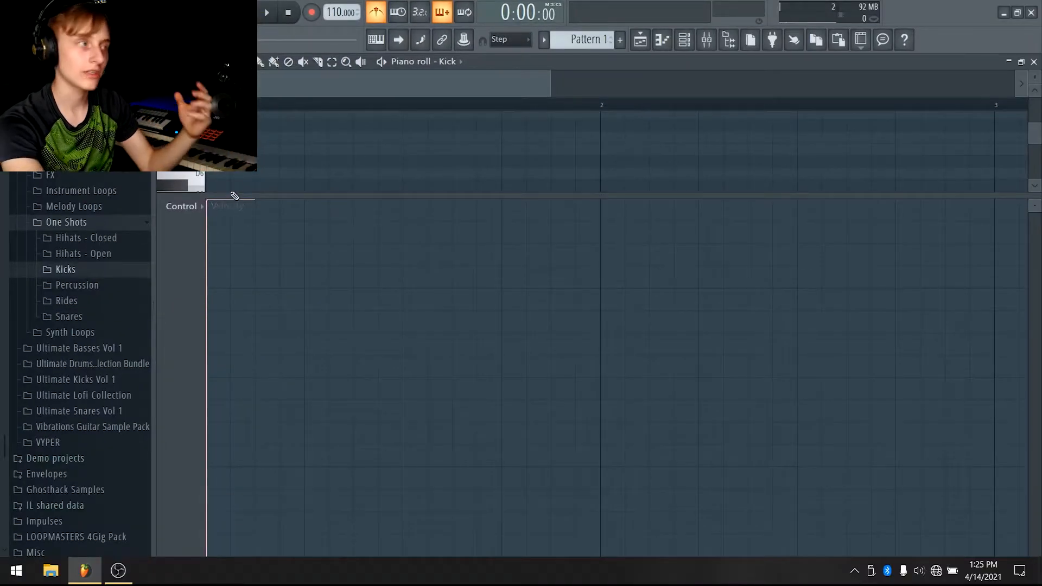
pyautogui.press('space')
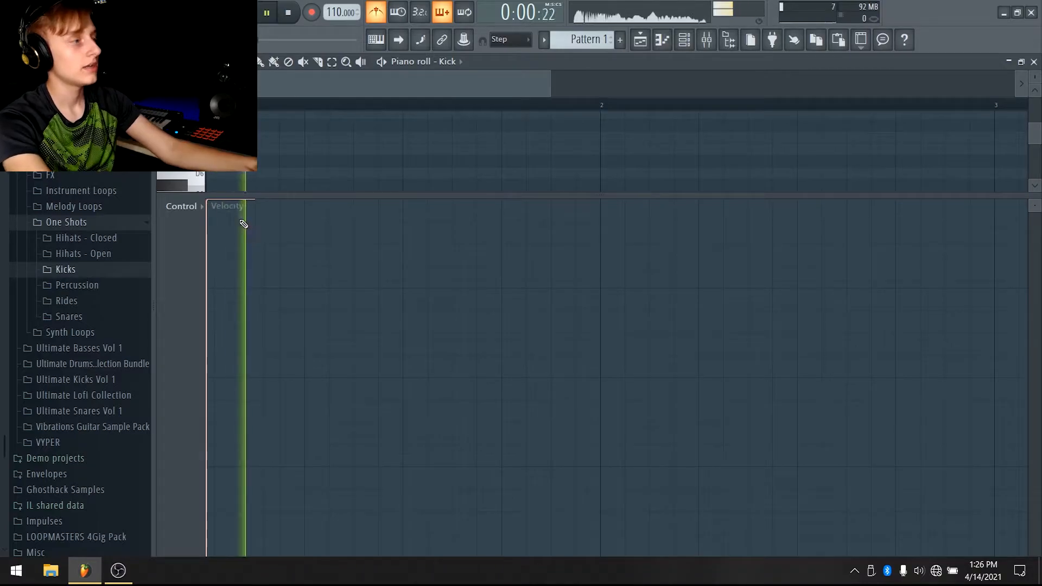
pyautogui.press('space')
pyautogui.click(384, 18)
pyautogui.click(228, 370)
pyautogui.moveTo(242, 365); pyautogui.dragTo(288, 548)
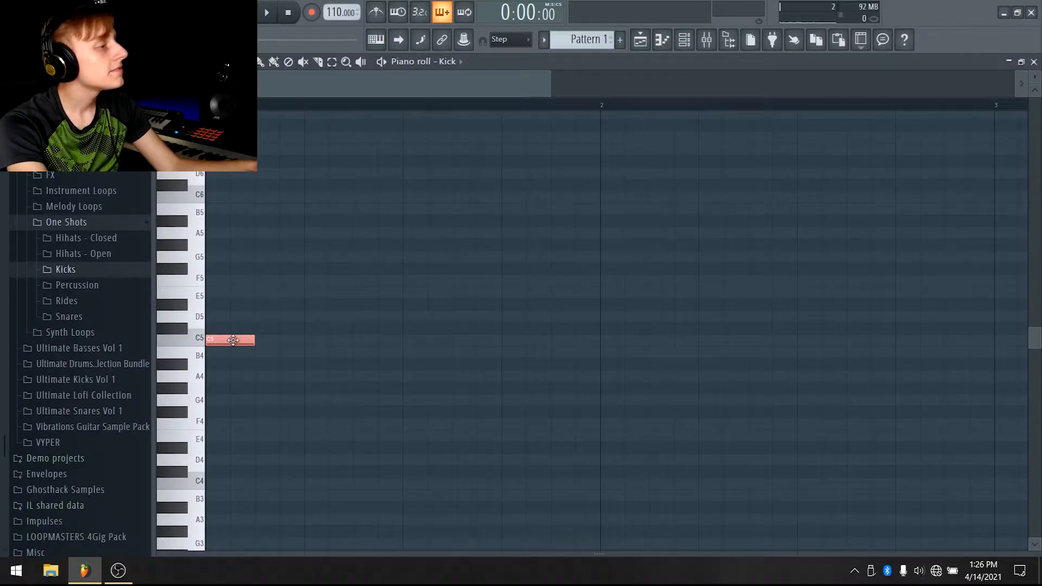
# Program a trap kick rhythm of short C5 notes across the first two bars, playing it back to check
pyautogui.moveTo(233, 340); pyautogui.dragTo(389, 338)
pyautogui.press('space')
pyautogui.press('space')
pyautogui.press('space')
pyautogui.press('space')
pyautogui.press('space')
pyautogui.click(343, 340)
pyautogui.press('space')
pyautogui.moveTo(363, 341); pyautogui.dragTo(388, 341)
pyautogui.press('space')
pyautogui.click(368, 342)
pyautogui.press('space')
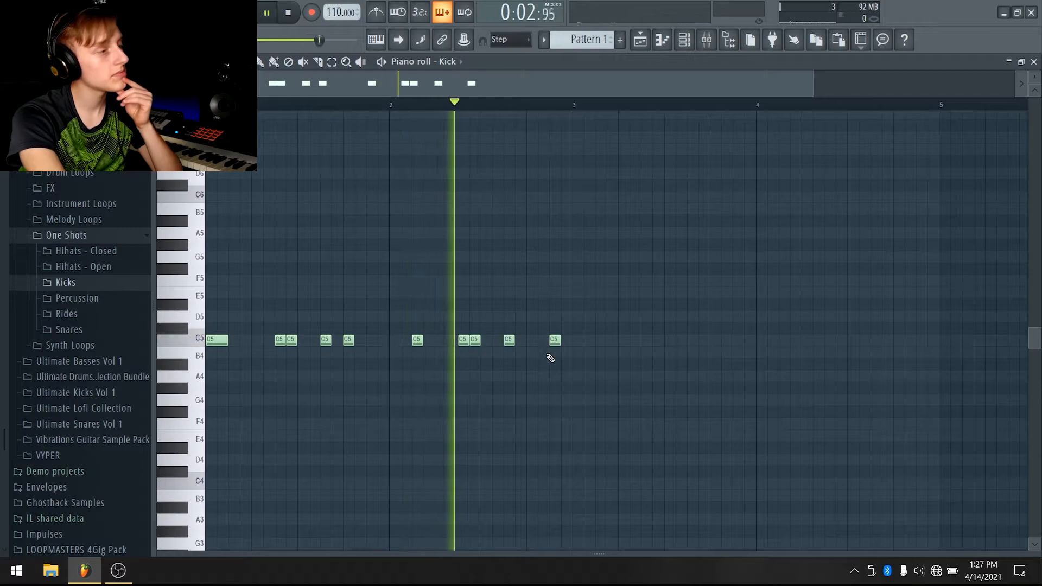
pyautogui.press('space')
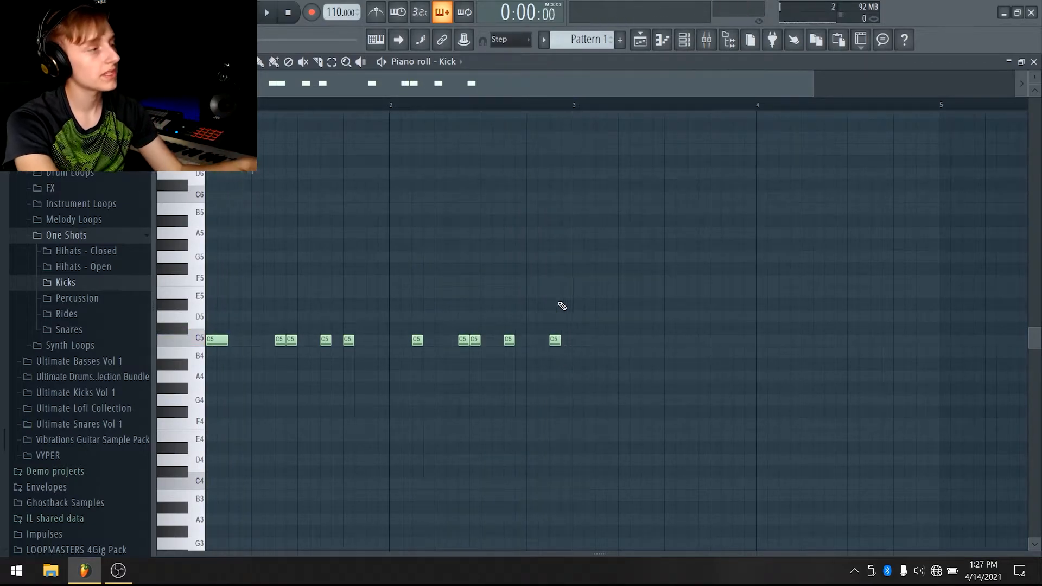
# Select the first two bars of kick notes and duplicate them to fill bars 3 and 4
pyautogui.moveTo(575, 104); pyautogui.dragTo(259, 105)
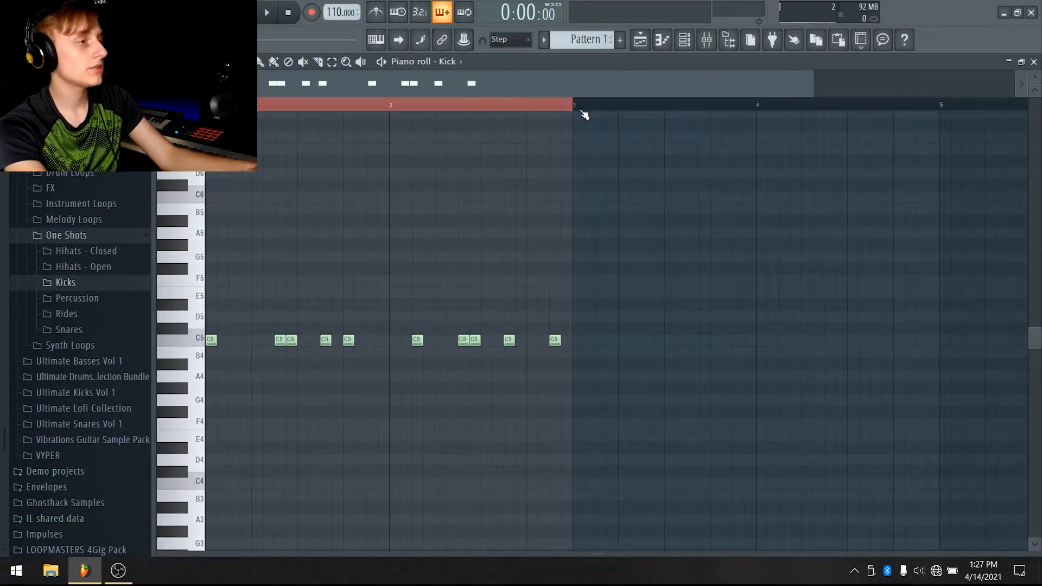
pyautogui.hotkey('ctrl', 'd')
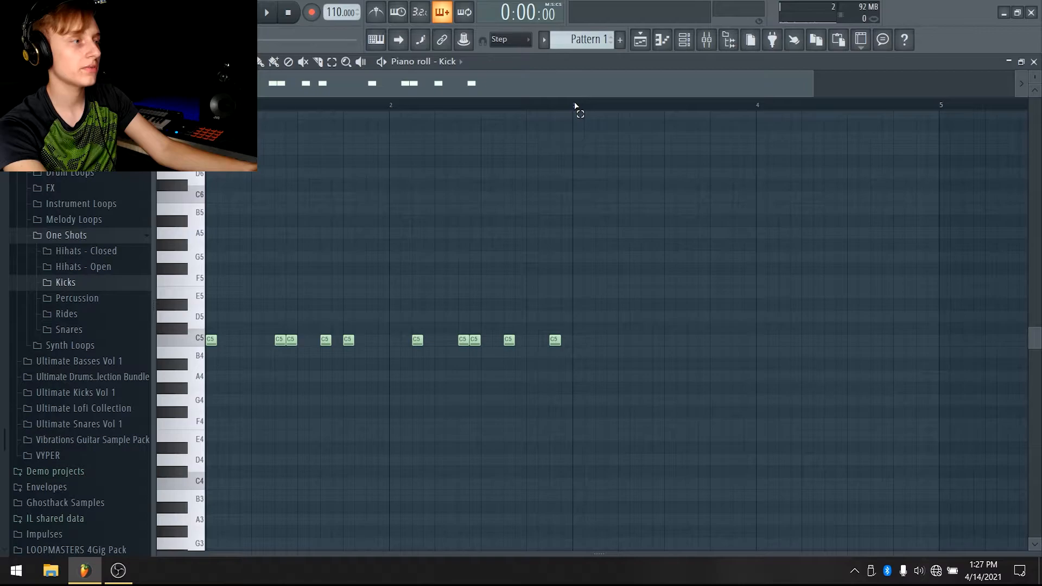
pyautogui.moveTo(575, 106); pyautogui.dragTo(209, 106)
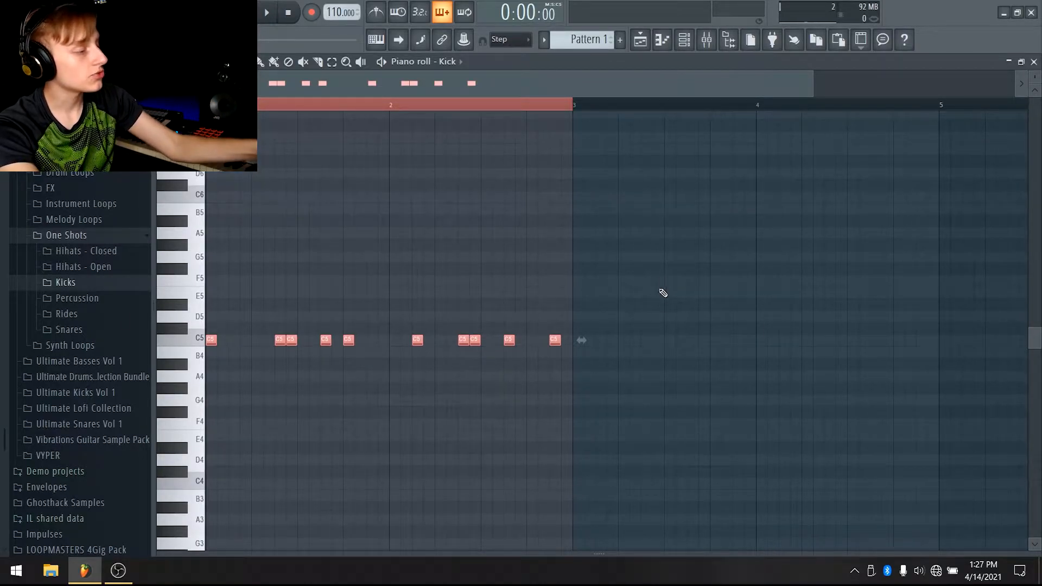
pyautogui.hotkey('ctrl', 'b')
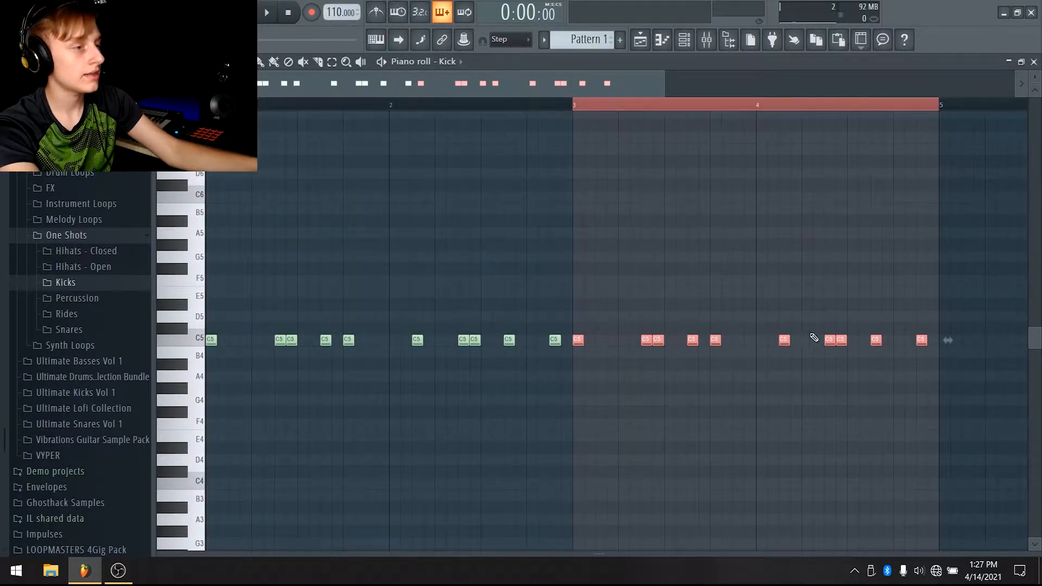
pyautogui.moveTo(840, 341)
pyautogui.mouseDown()
pyautogui.moveTo(844, 361)
pyautogui.moveTo(844, 331)
pyautogui.mouseUp()
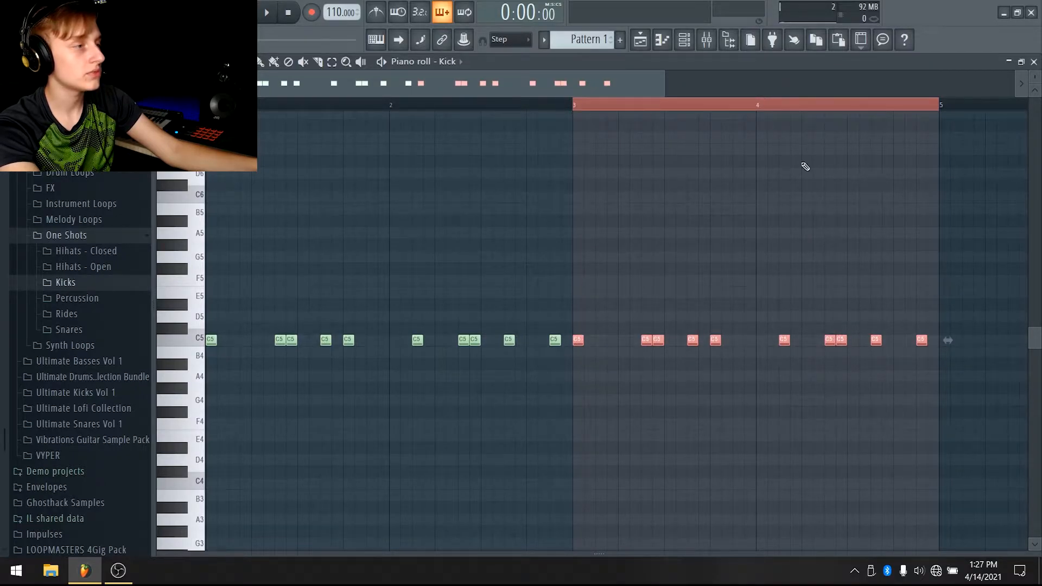
pyautogui.scroll(-3, 780, 100)
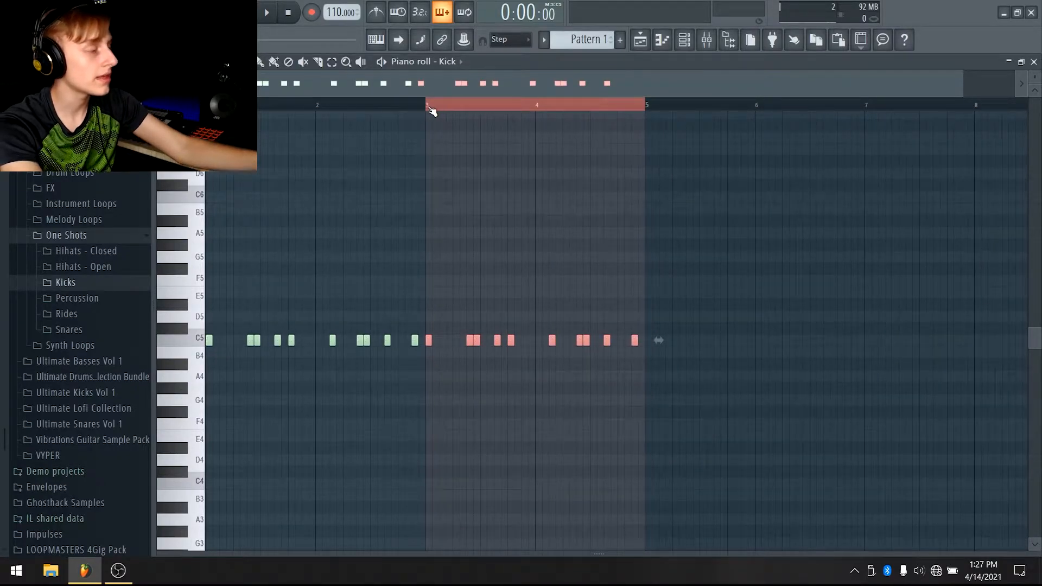
pyautogui.moveTo(650, 107); pyautogui.dragTo(213, 108)
pyautogui.moveTo(427, 106)
pyautogui.mouseDown()
pyautogui.moveTo(558, 140)
pyautogui.moveTo(641, 122)
pyautogui.moveTo(482, 136)
pyautogui.moveTo(419, 120)
pyautogui.mouseUp()
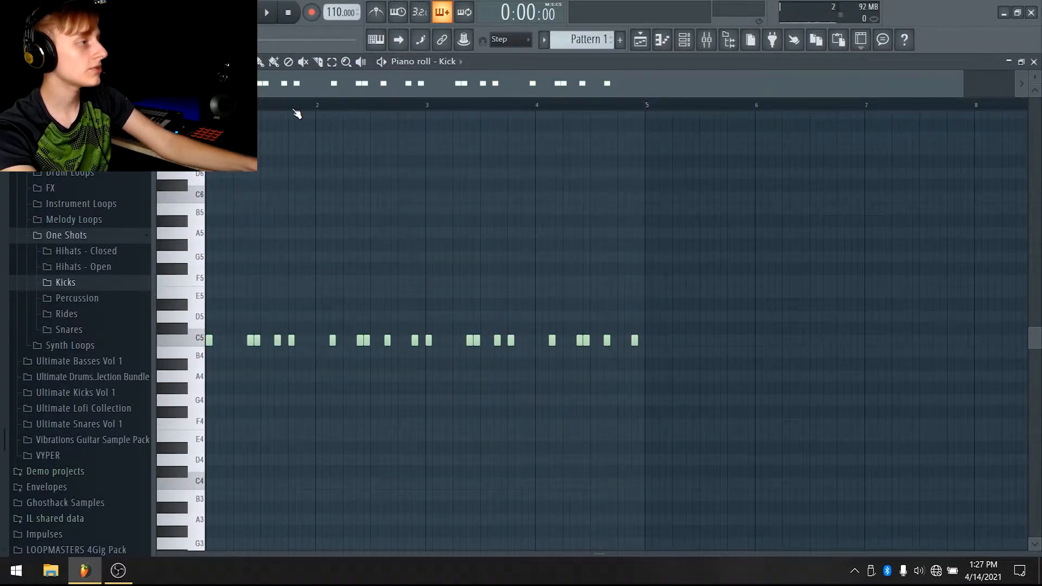
# Play back the four-bar kick pattern
pyautogui.press('space')
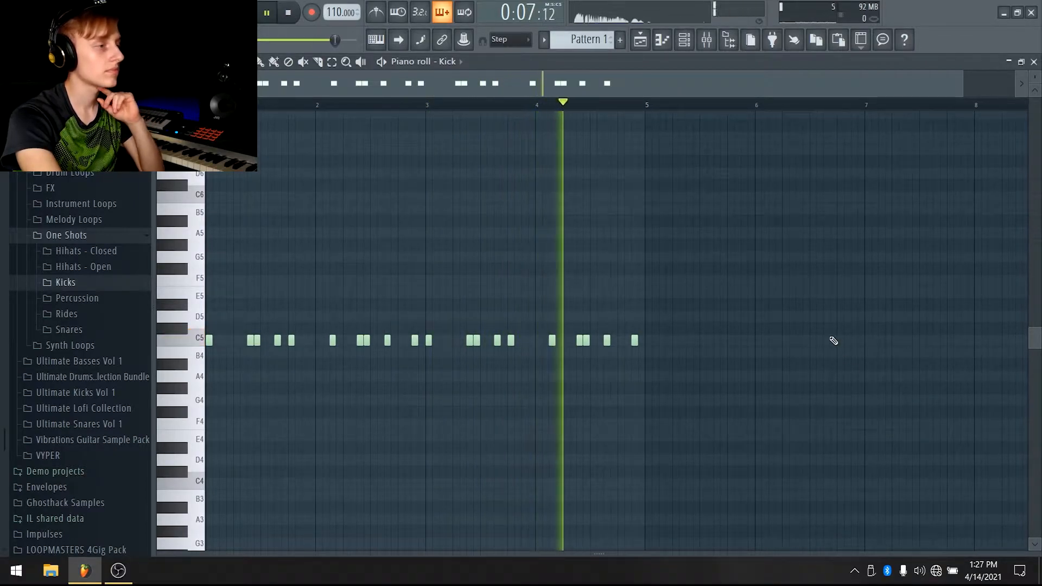
pyautogui.press('space')
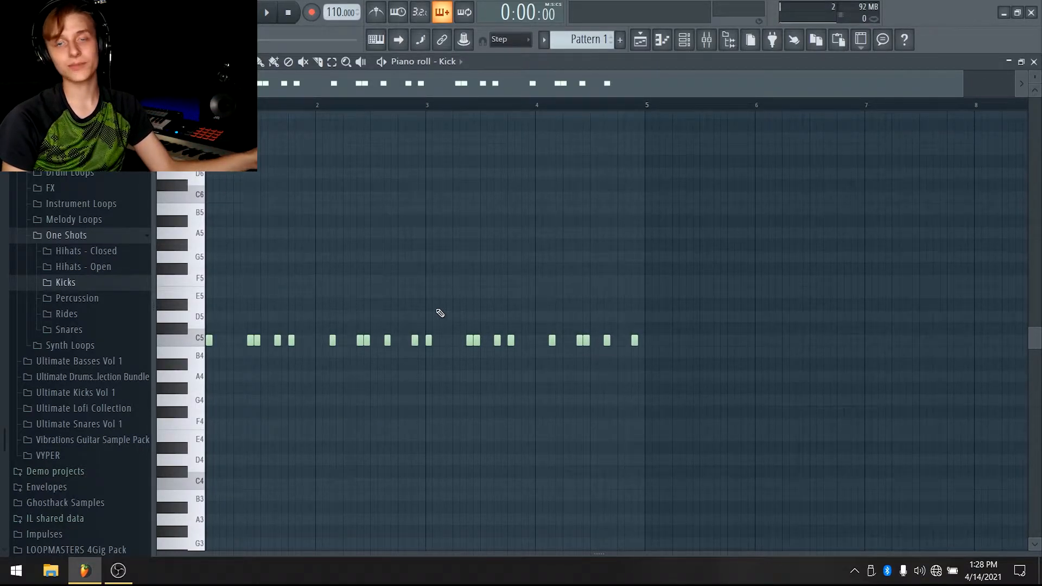
pyautogui.press('space')
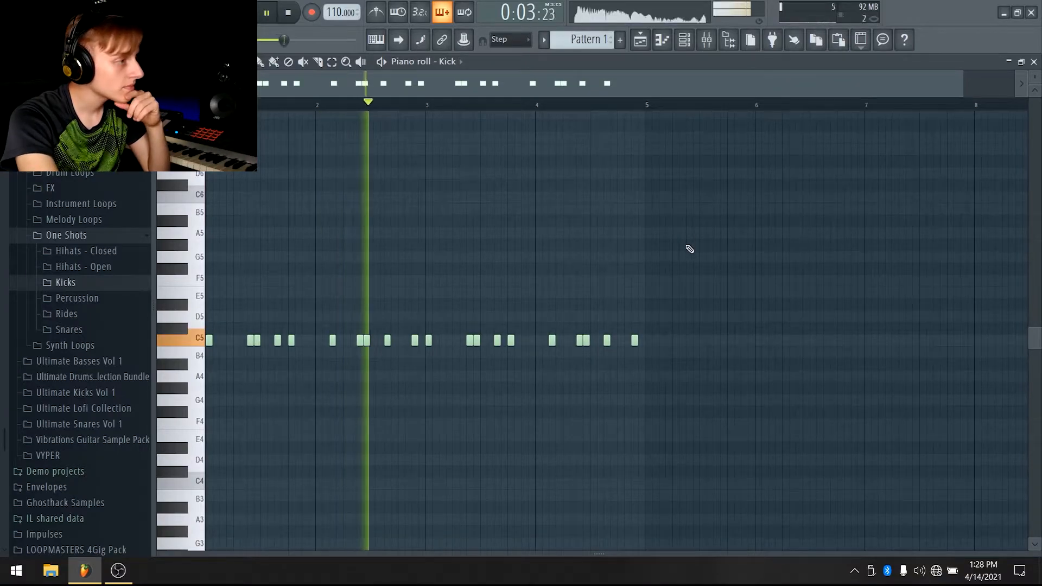
pyautogui.press('space')
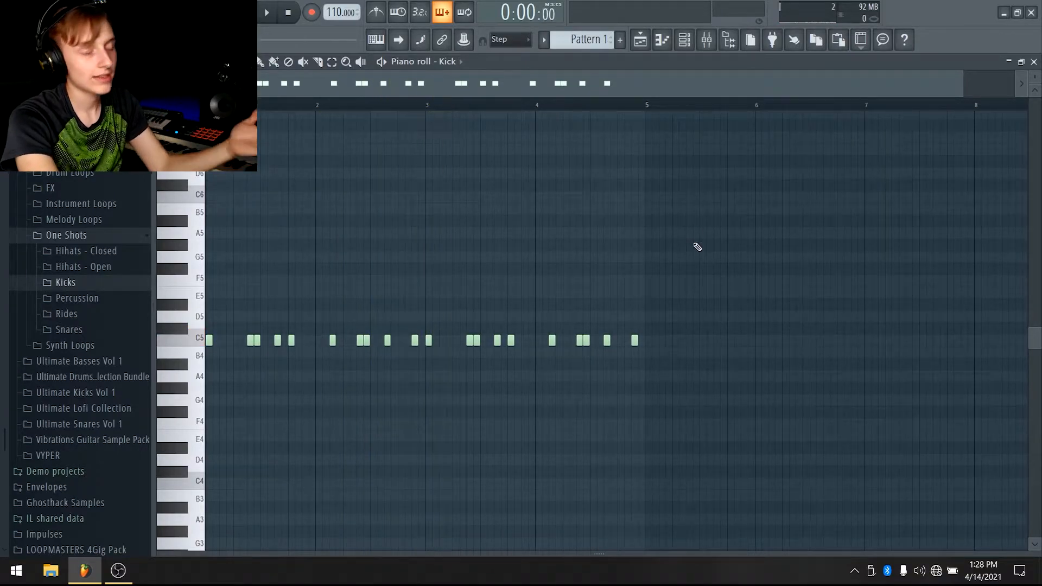
# In the playlist, name Track 1 Kick and auto-name its pattern clip to match
pyautogui.click(640, 39)
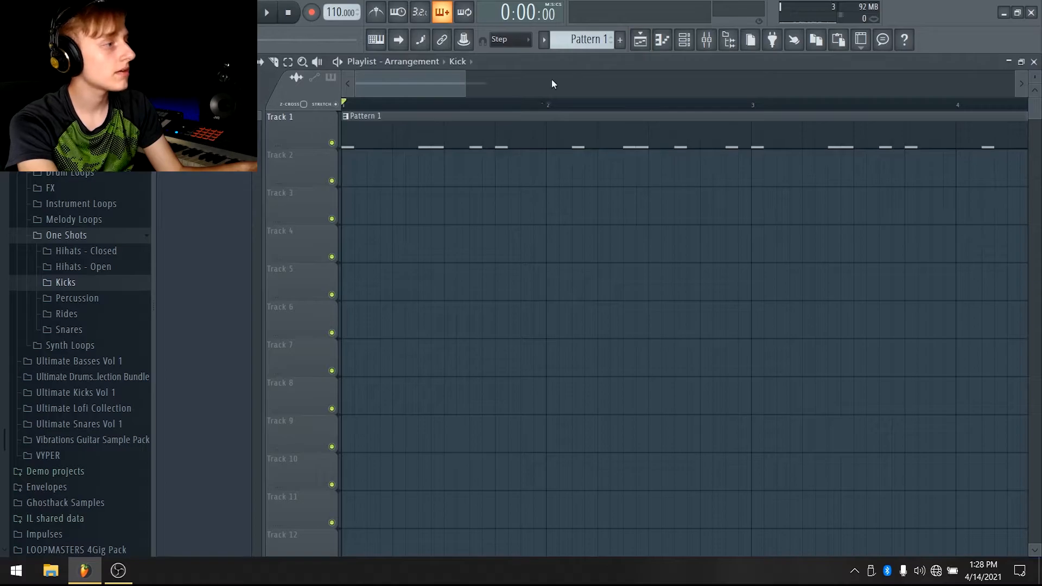
pyautogui.scroll(-5, 559, 83)
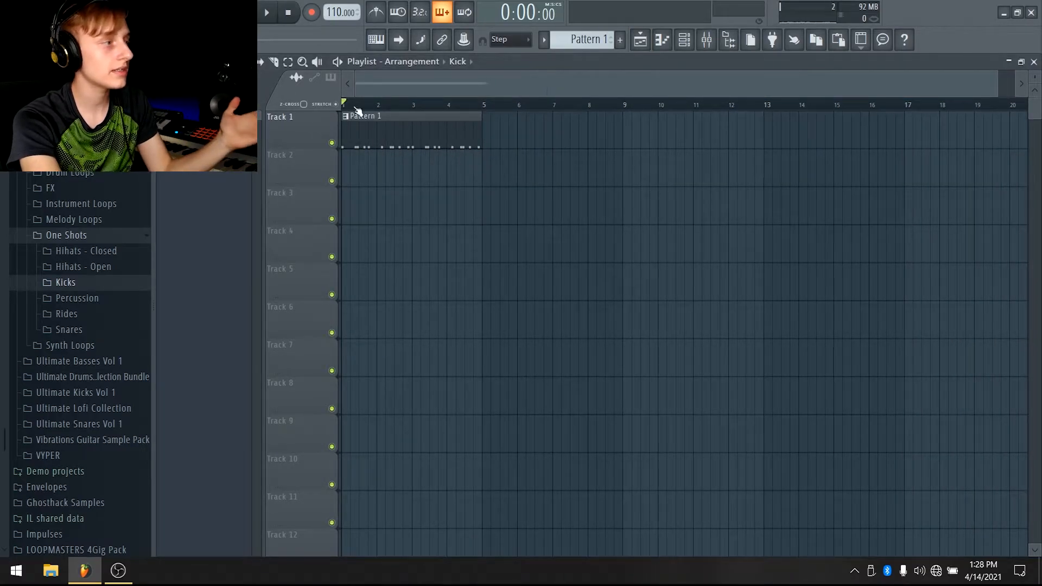
pyautogui.rightClick(315, 112)
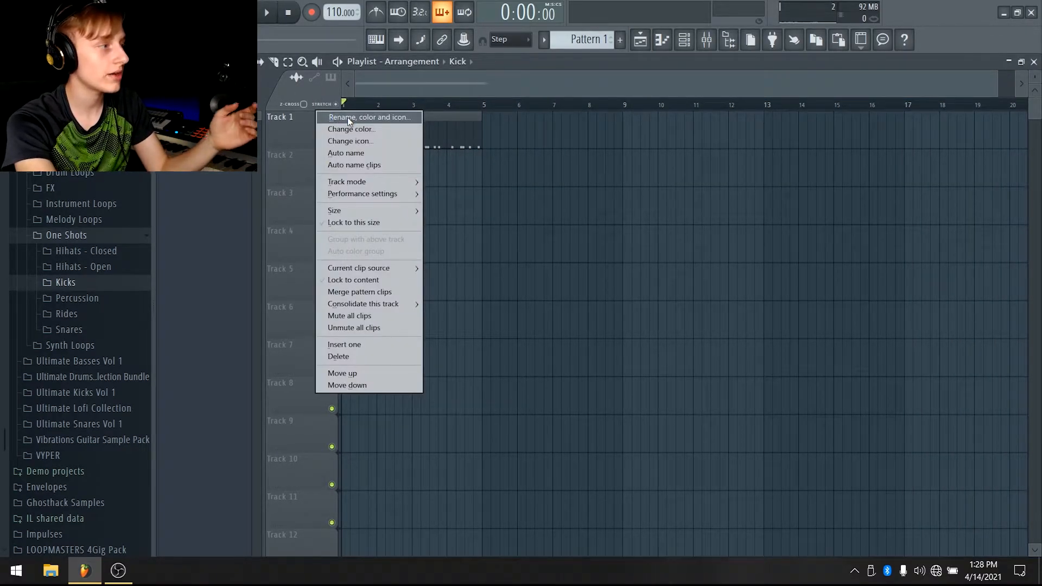
pyautogui.click(340, 118)
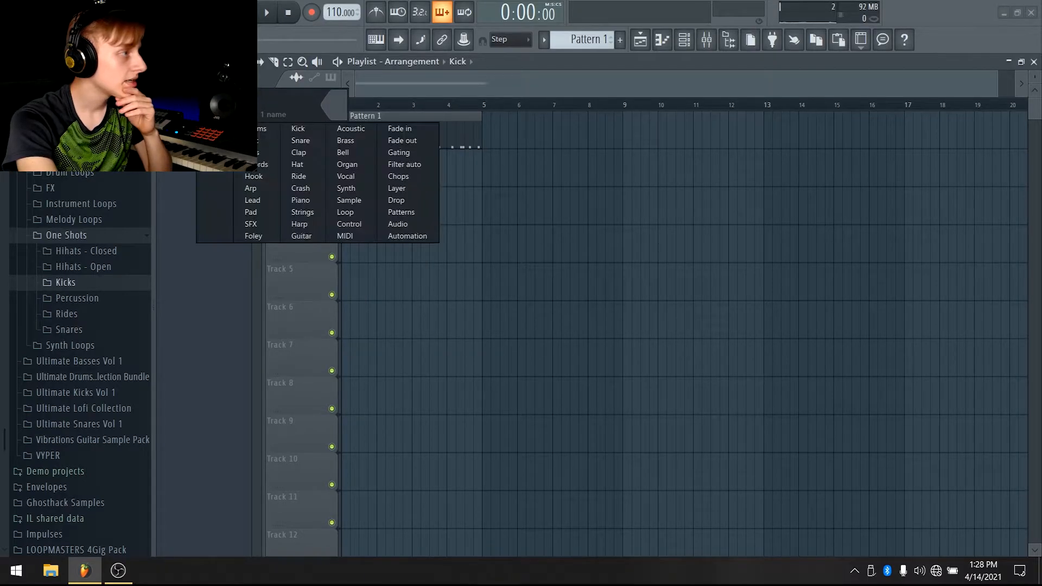
pyautogui.click(298, 128)
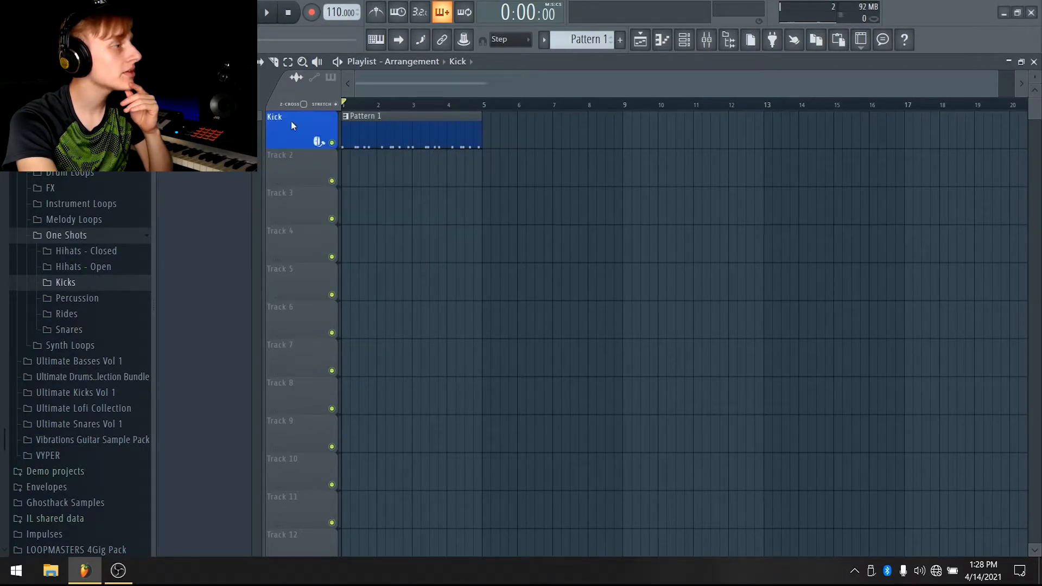
pyautogui.rightClick(292, 123)
pyautogui.click(340, 162)
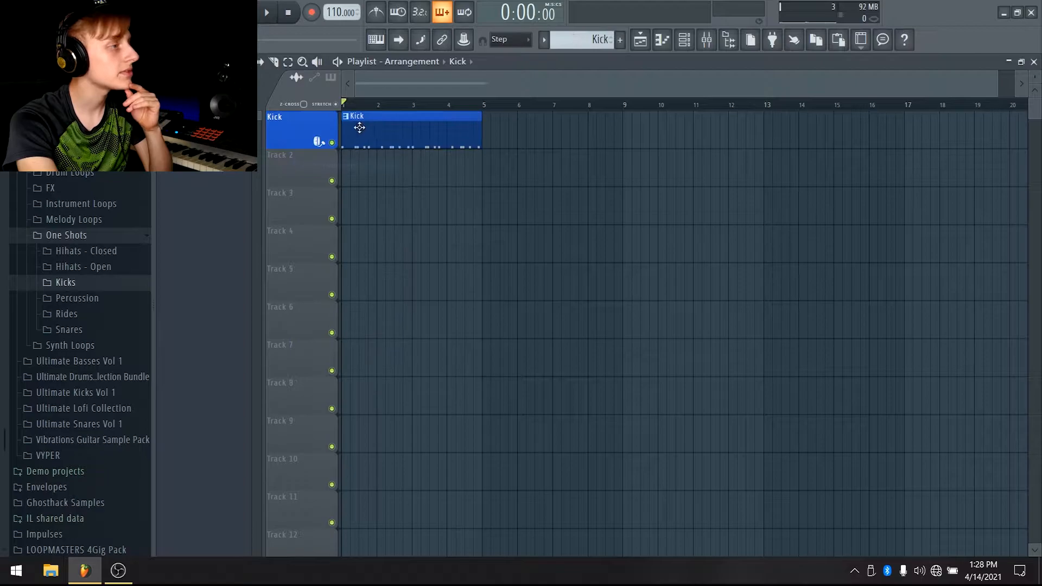
# Open the Snares one-shot folder and audition the Cymatics snare samples one by one
pyautogui.scroll(-1, 525, 84)
pyautogui.moveTo(1013, 84); pyautogui.dragTo(1020, 85)
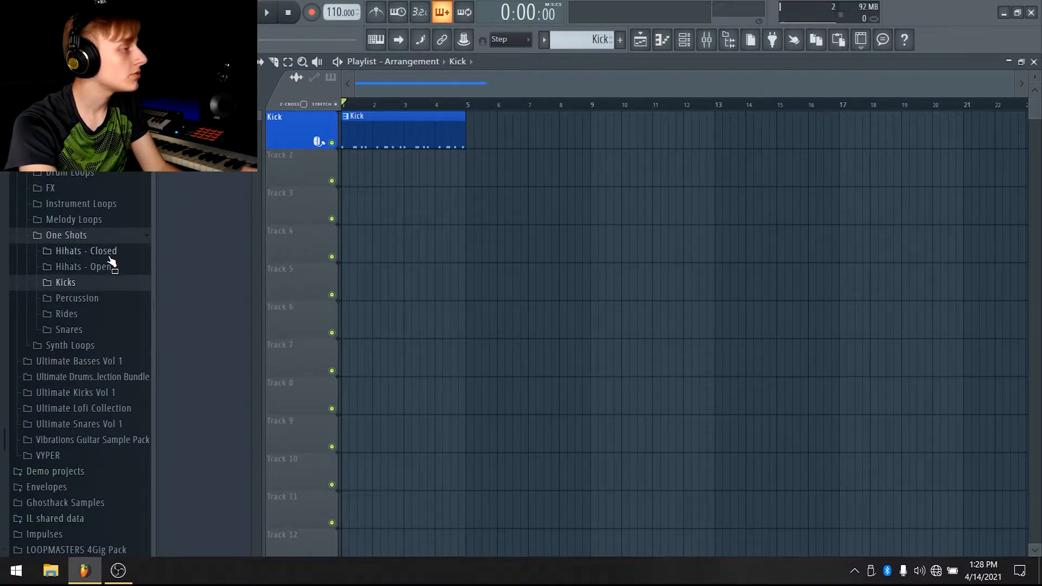
pyautogui.click(69, 329)
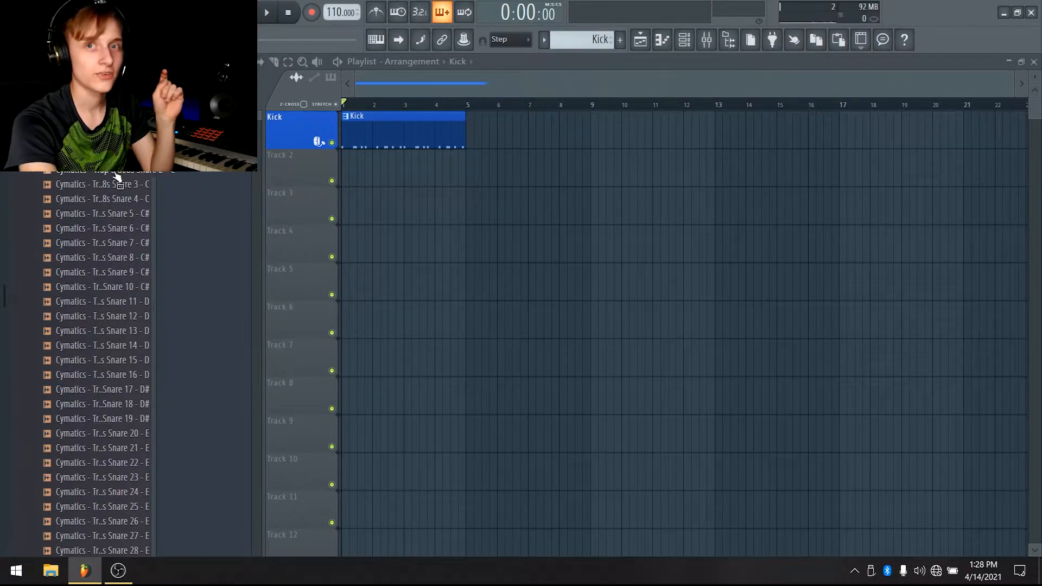
pyautogui.click(116, 184)
pyautogui.click(116, 199)
pyautogui.click(125, 214)
pyautogui.click(129, 228)
pyautogui.click(132, 243)
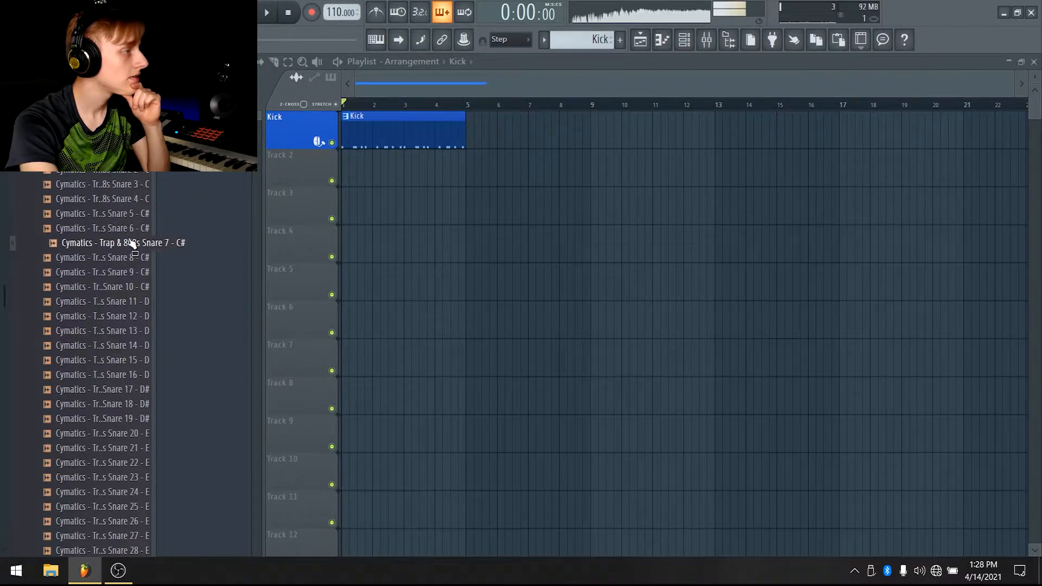
pyautogui.click(127, 257)
pyautogui.click(131, 229)
pyautogui.click(133, 243)
pyautogui.click(132, 258)
pyautogui.click(133, 272)
pyautogui.click(133, 286)
pyautogui.click(133, 301)
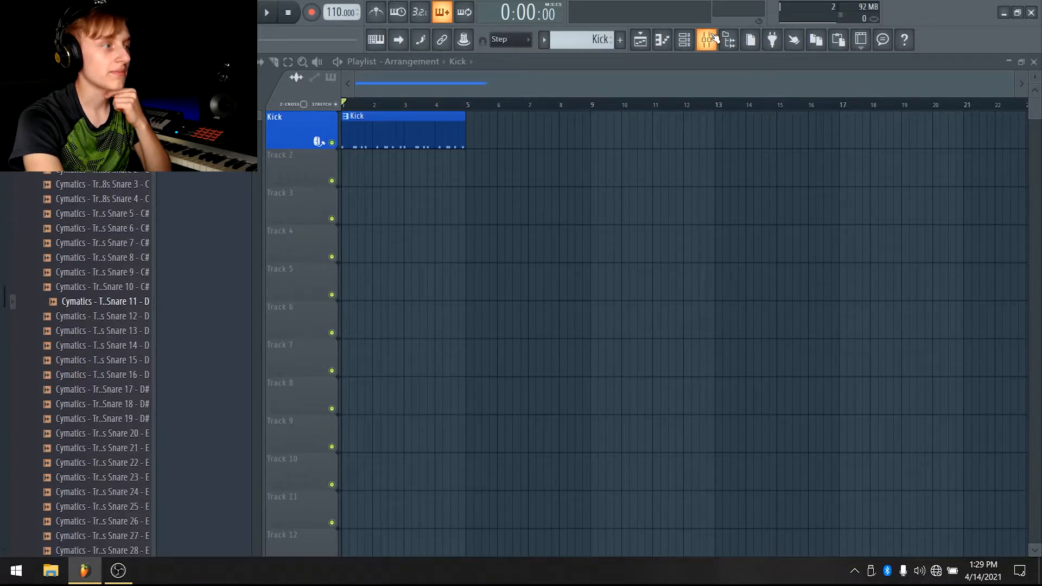
# Audition the Cymatics snare samples from Snare 9 through Snare 16 alongside playback of the kick pattern
pyautogui.click(714, 38)
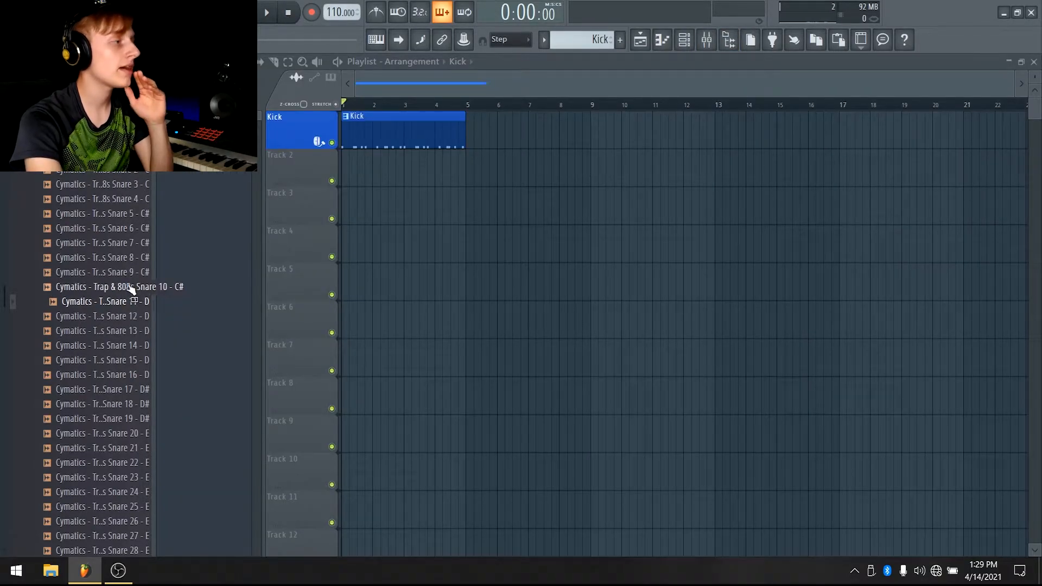
pyautogui.click(131, 287)
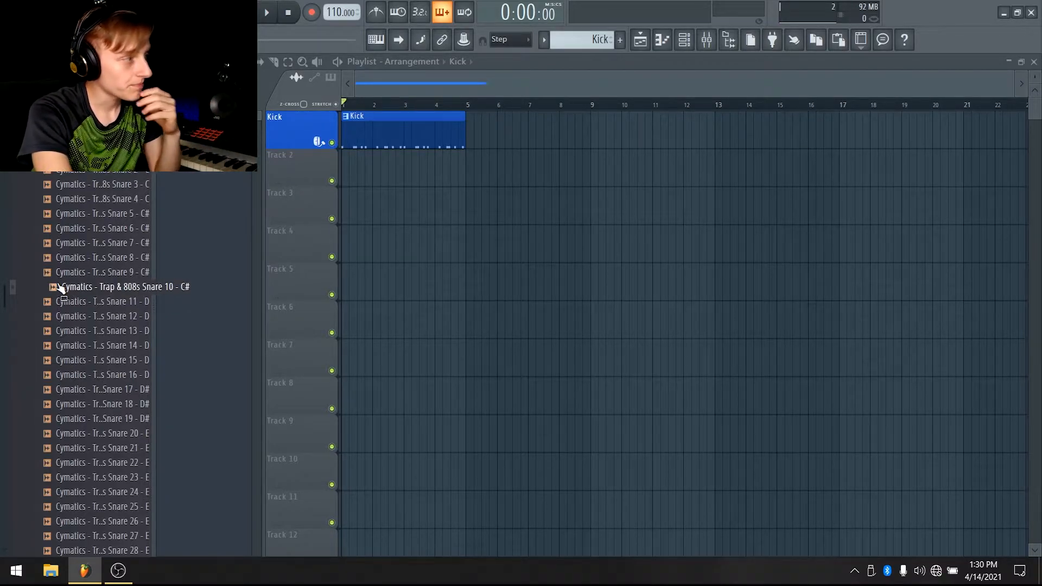
pyautogui.click(114, 317)
pyautogui.click(115, 330)
pyautogui.click(115, 346)
pyautogui.click(115, 362)
pyautogui.click(115, 374)
pyautogui.click(117, 389)
pyautogui.click(118, 375)
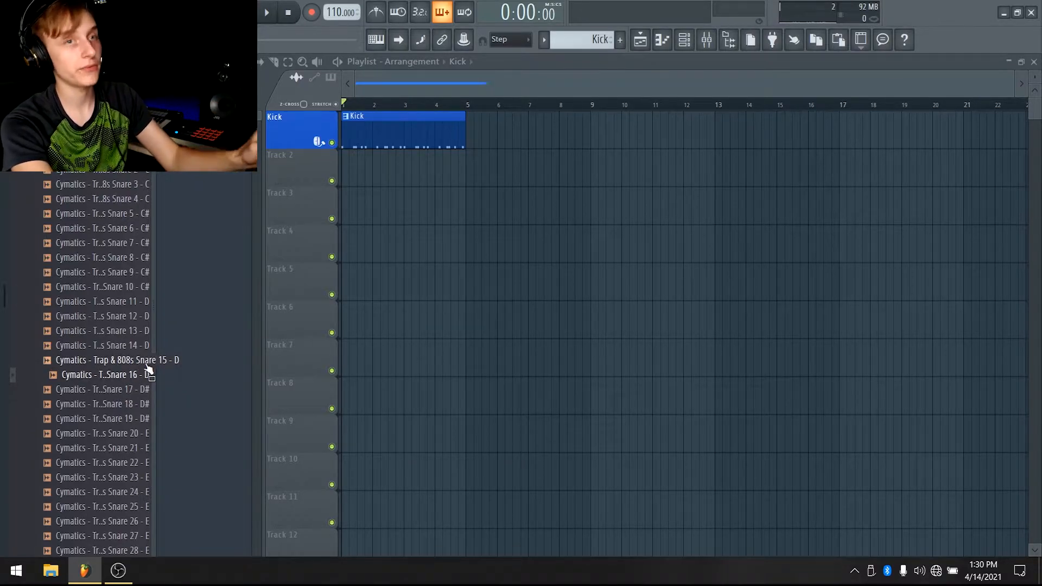
pyautogui.press('space')
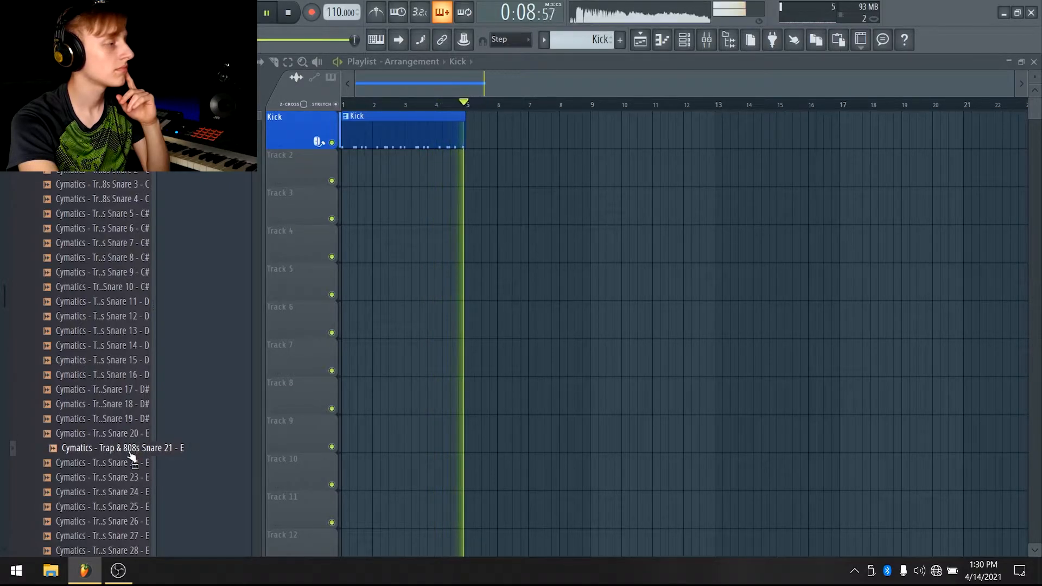
pyautogui.press('space')
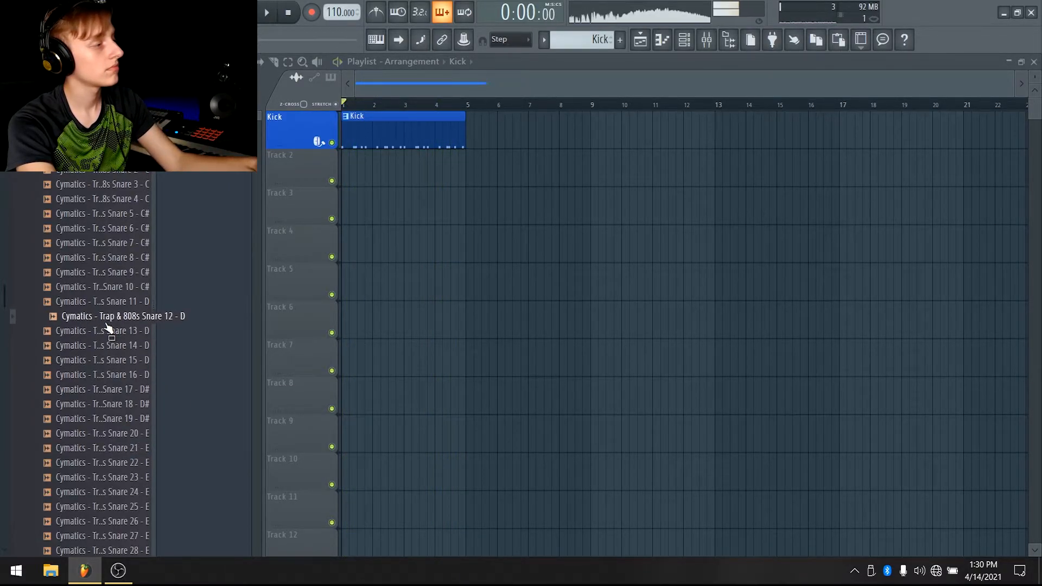
pyautogui.click(110, 301)
pyautogui.click(110, 287)
pyautogui.click(110, 273)
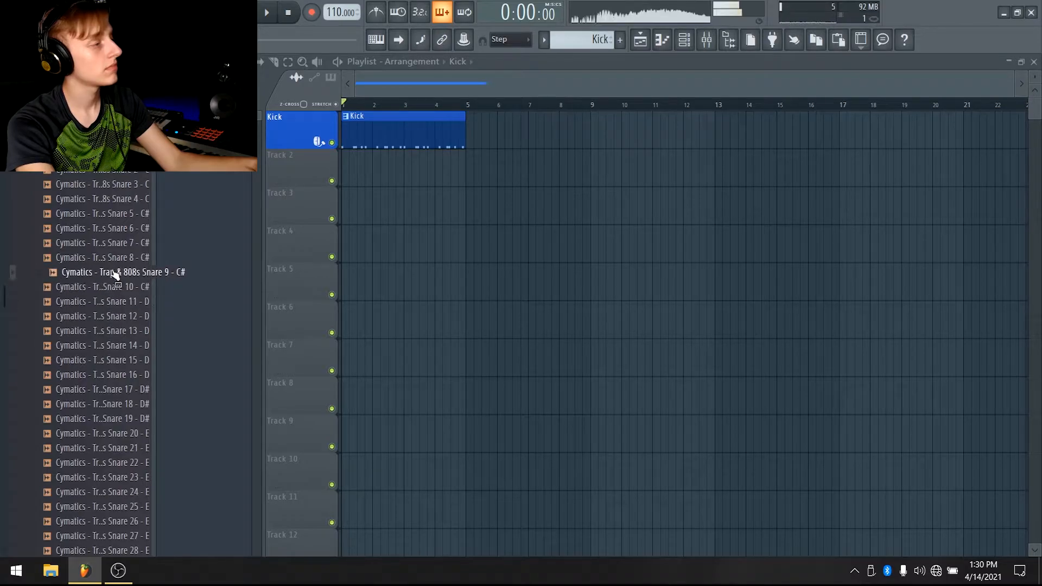
pyautogui.click(124, 320)
pyautogui.click(127, 331)
pyautogui.click(129, 345)
pyautogui.click(130, 360)
pyautogui.click(132, 375)
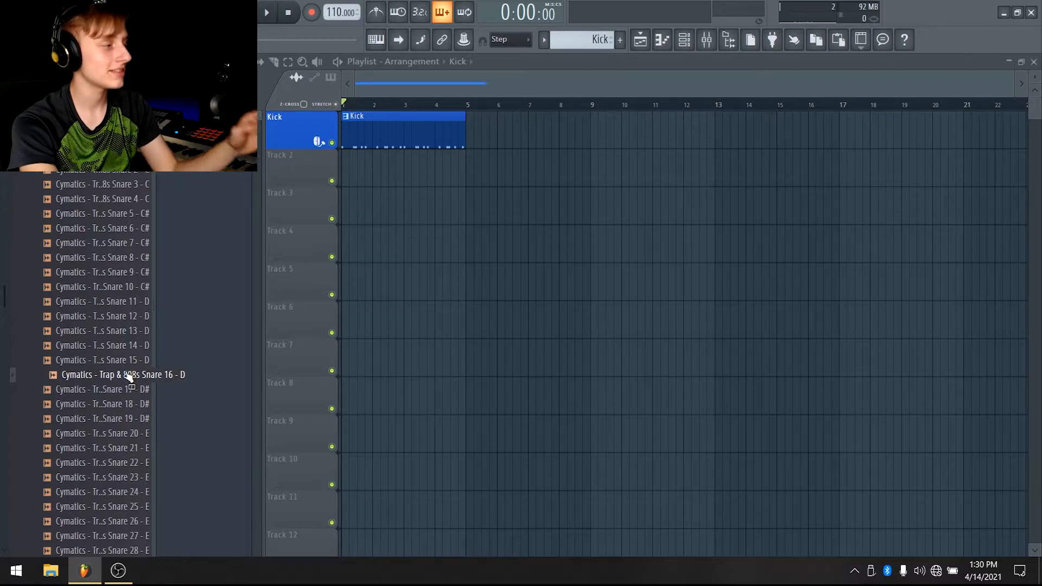
# Scroll further down the snare folder and audition Snares 20 through 30, playing Snare 29 with the beat
pyautogui.scroll(-2, 129, 374)
pyautogui.click(121, 345)
pyautogui.click(121, 360)
pyautogui.click(121, 374)
pyautogui.click(120, 389)
pyautogui.click(118, 404)
pyautogui.click(114, 418)
pyautogui.click(118, 404)
pyautogui.click(114, 389)
pyautogui.click(115, 375)
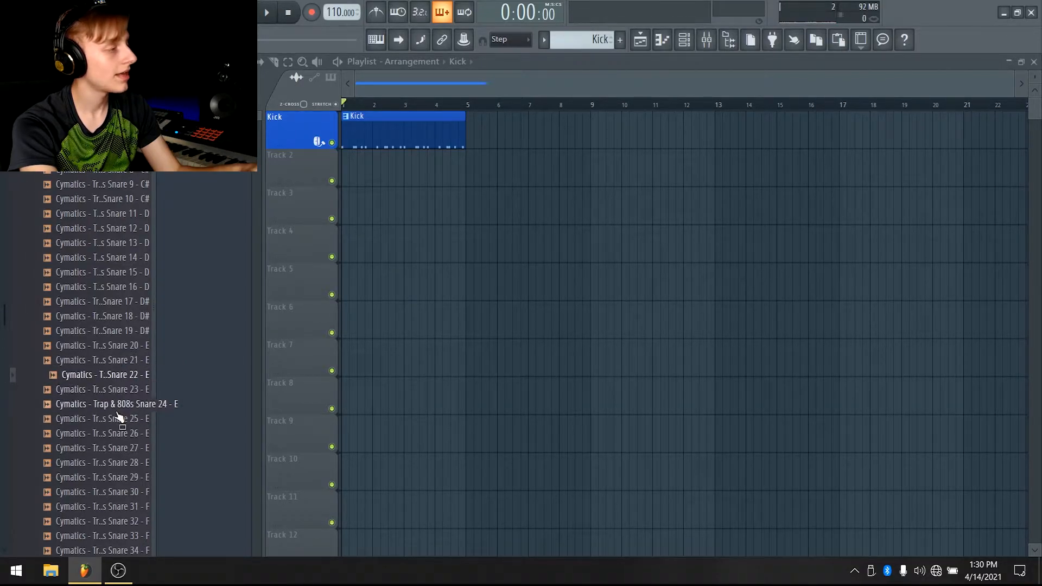
pyautogui.click(119, 433)
pyautogui.click(117, 477)
pyautogui.click(116, 464)
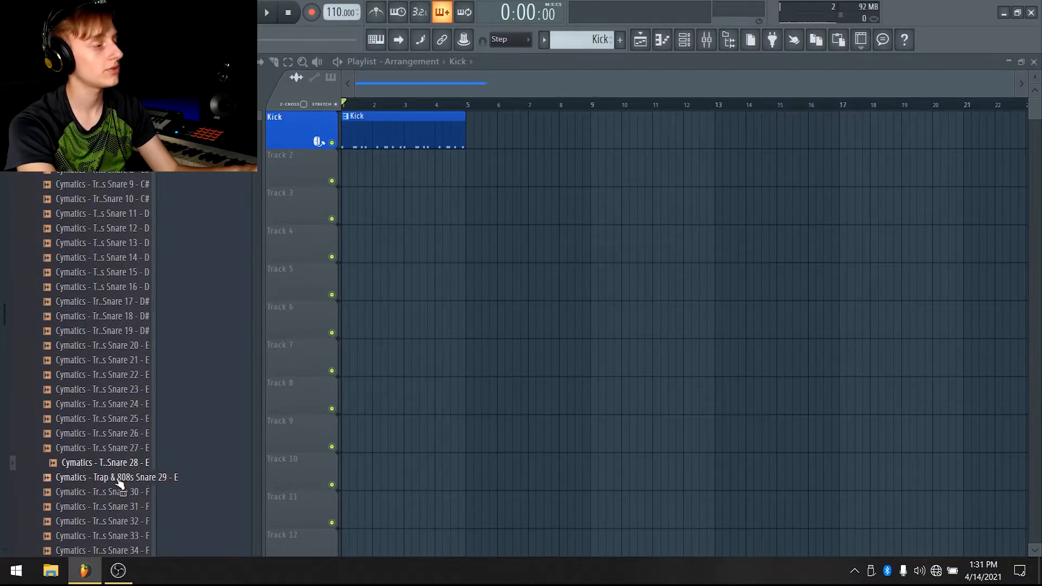
pyautogui.click(116, 492)
pyautogui.press('Up')
pyautogui.press('space')
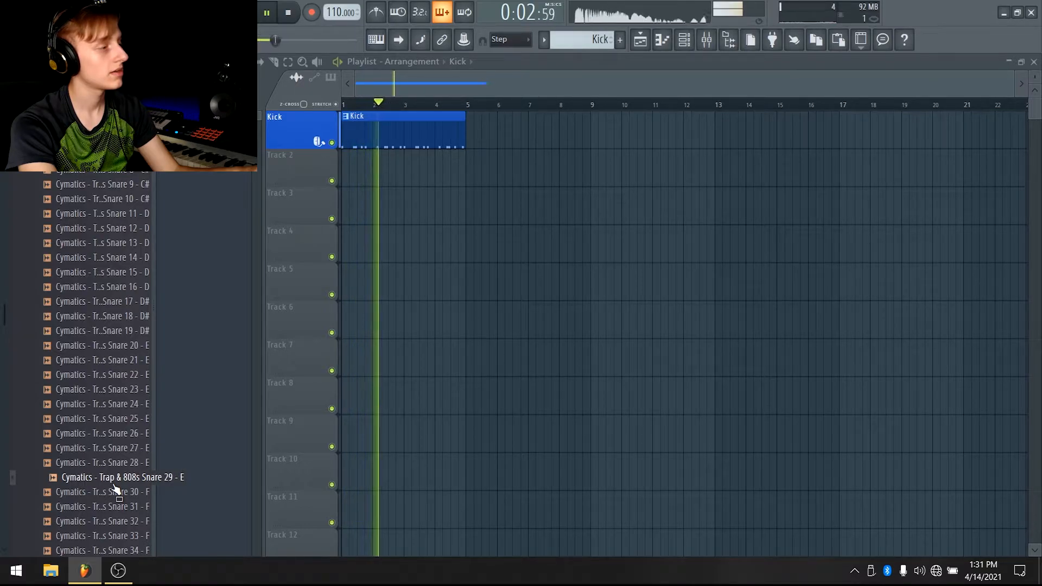
pyautogui.press('space')
# Add the Cymatics Trap & 808s Snare 29 sample to the project and create a new pattern for it
pyautogui.moveTo(118, 458); pyautogui.dragTo(368, 212)
pyautogui.rightClick(364, 209)
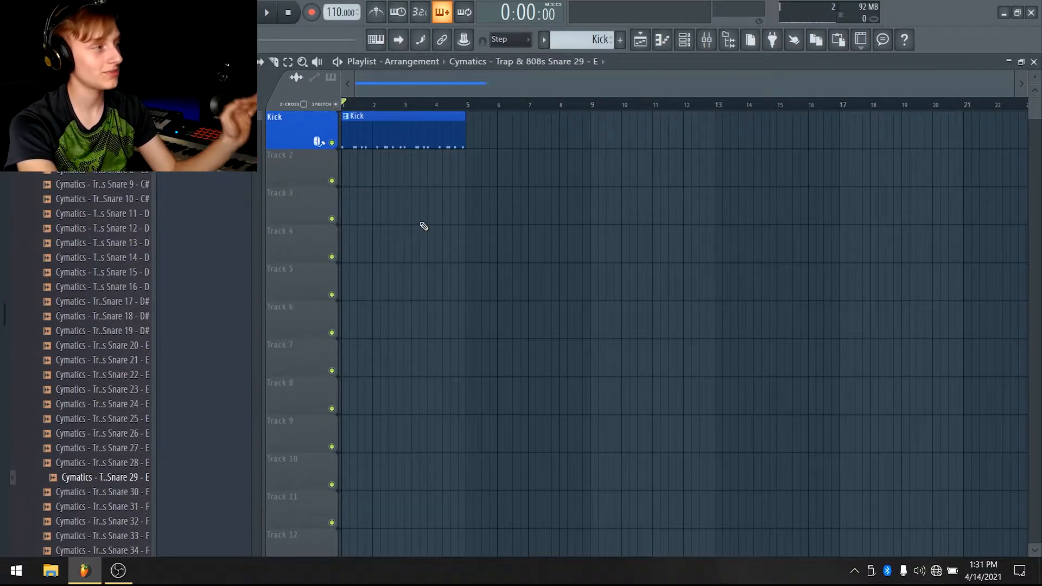
pyautogui.click(620, 41)
pyautogui.press('Return')
# Rename Track 2 to Snare, give it a snare drum icon, and set up its snare pattern clip
pyautogui.click(349, 158)
pyautogui.rightClick(310, 154)
pyautogui.click(334, 152)
pyautogui.write('Snaer')
pyautogui.press('BackSpace')
pyautogui.press('BackSpace')
pyautogui.write('re')
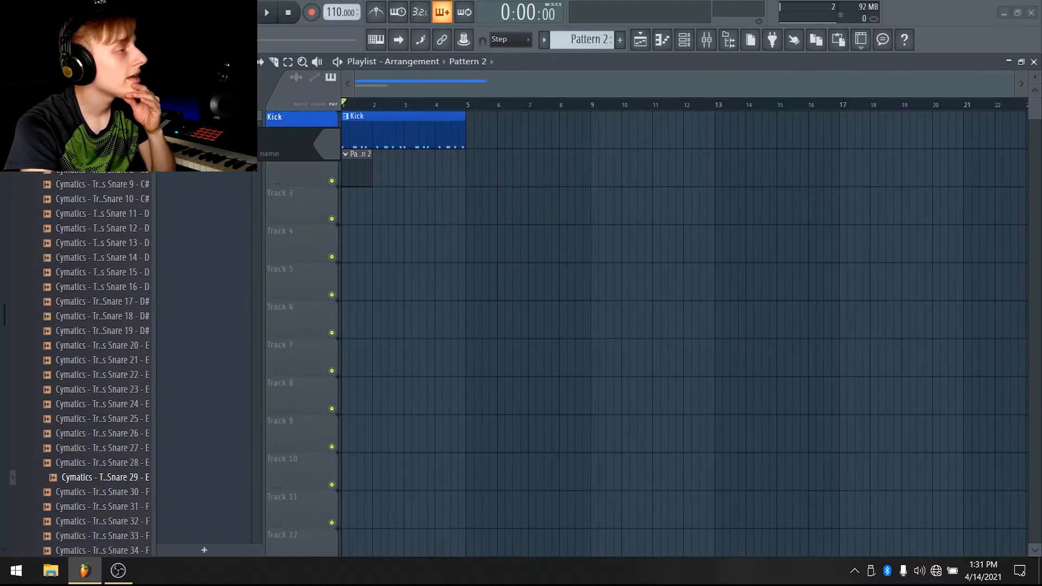
pyautogui.click(194, 144)
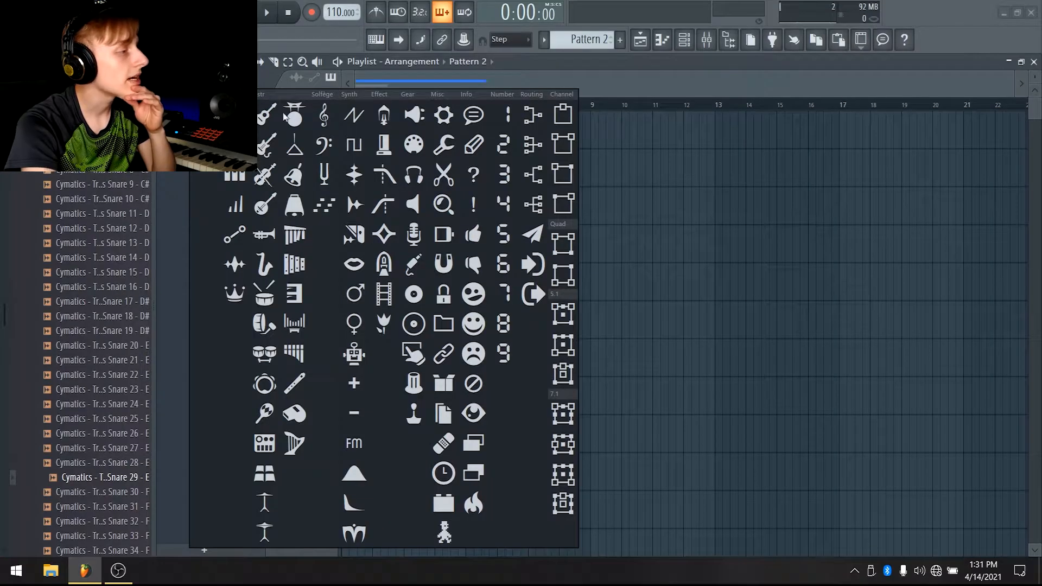
pyautogui.click(265, 298)
pyautogui.click(328, 144)
pyautogui.moveTo(464, 230); pyautogui.dragTo(490, 199)
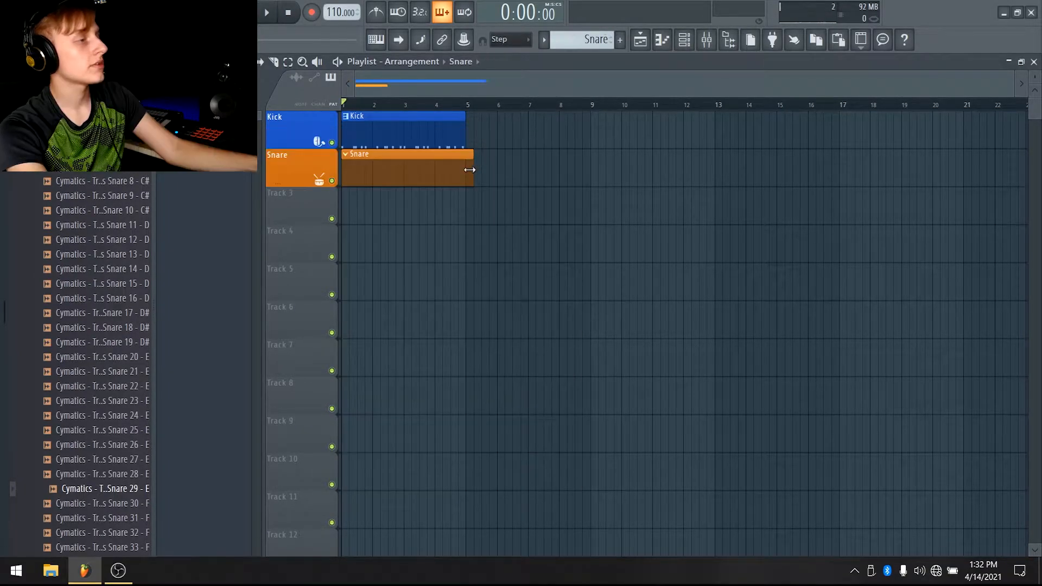
pyautogui.moveTo(469, 170); pyautogui.dragTo(462, 169)
# Open the Snare channel in the piano roll and play back the beat
pyautogui.click(684, 39)
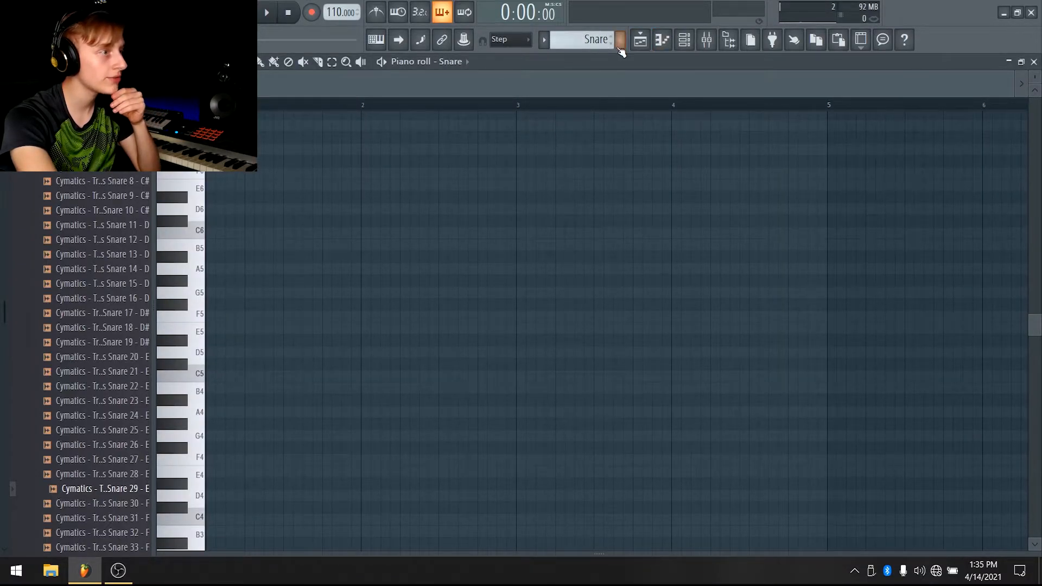
pyautogui.click(641, 41)
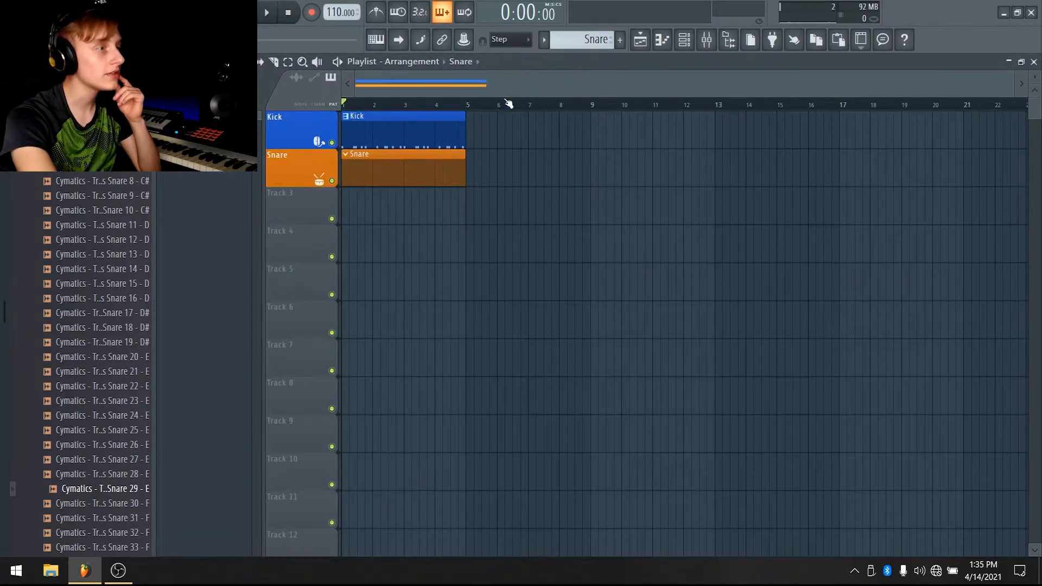
pyautogui.click(684, 39)
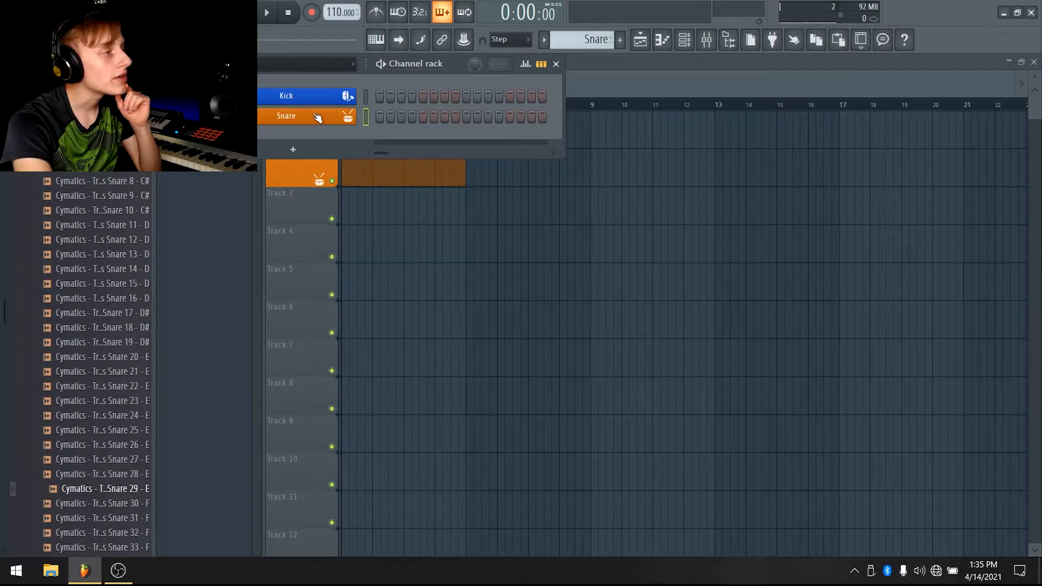
pyautogui.rightClick(274, 119)
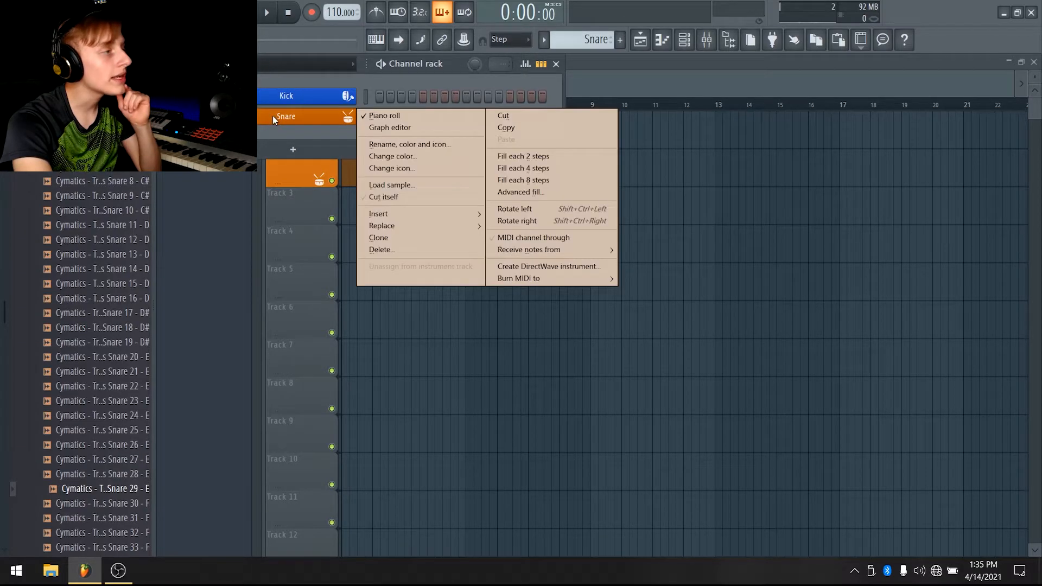
pyautogui.click(385, 119)
pyautogui.rightClick(328, 117)
pyautogui.click(373, 116)
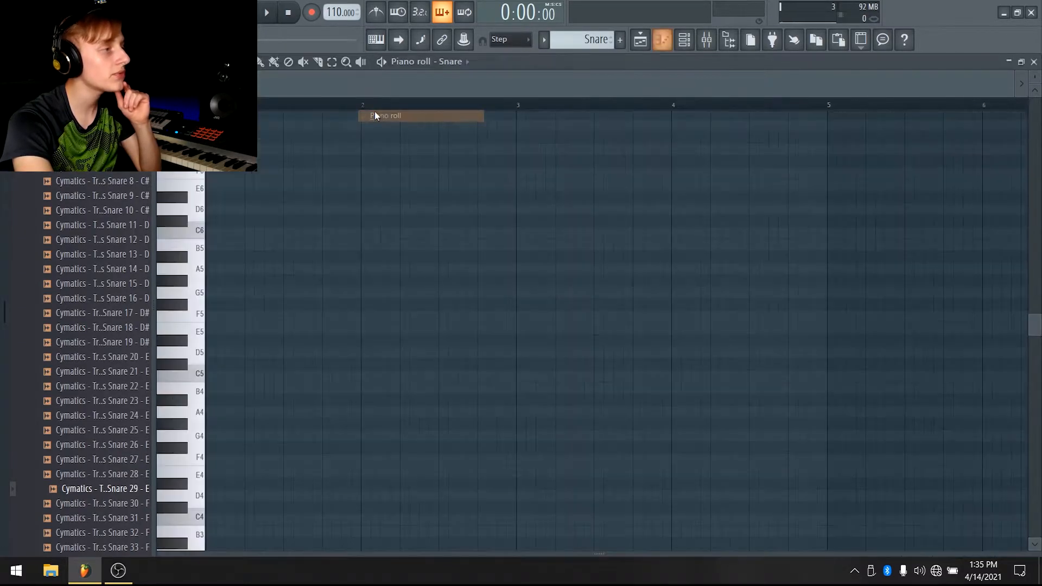
pyautogui.scroll(-2, 311, 171)
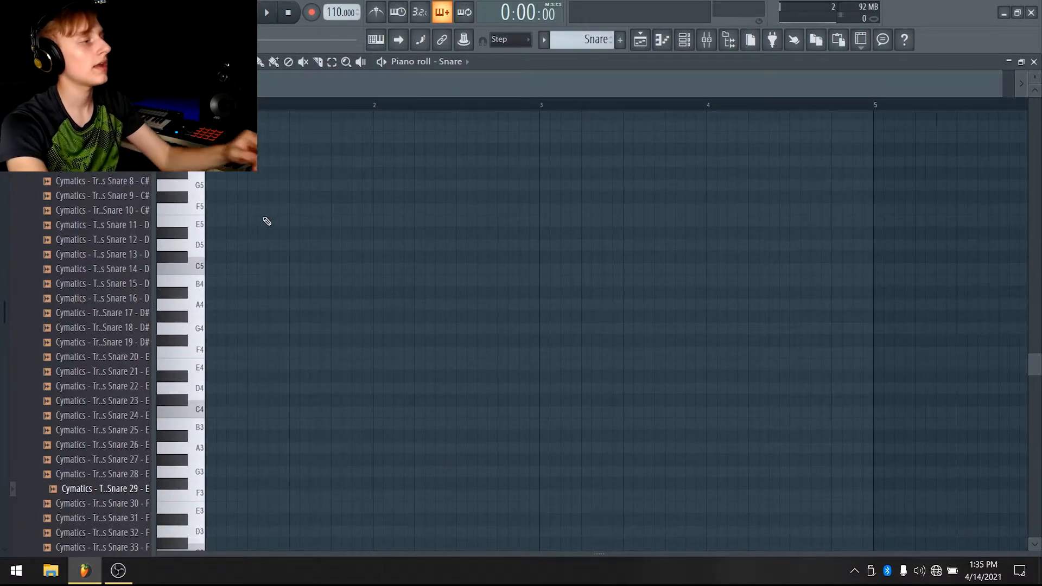
pyautogui.press('space')
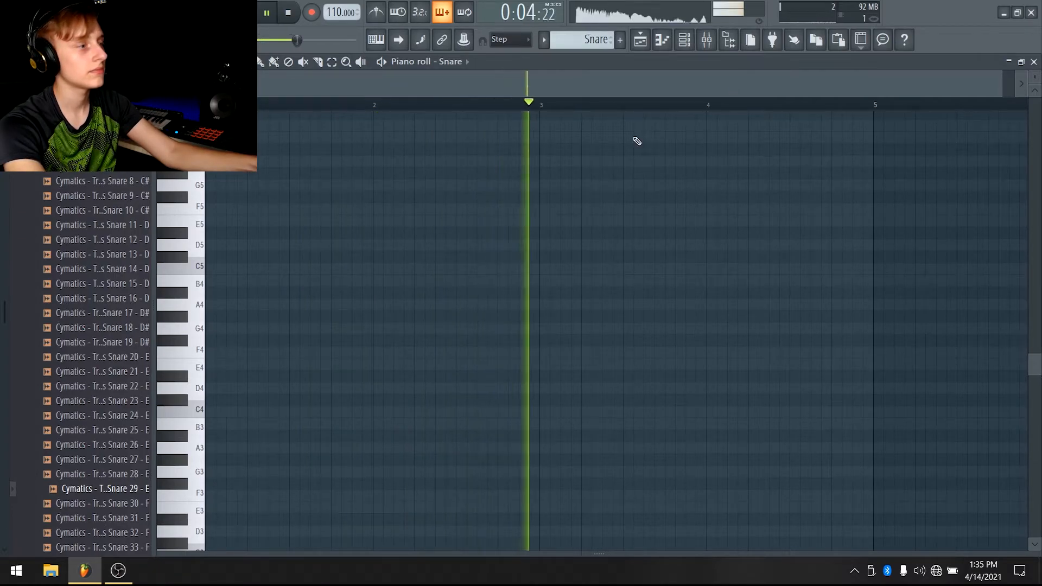
pyautogui.press('space')
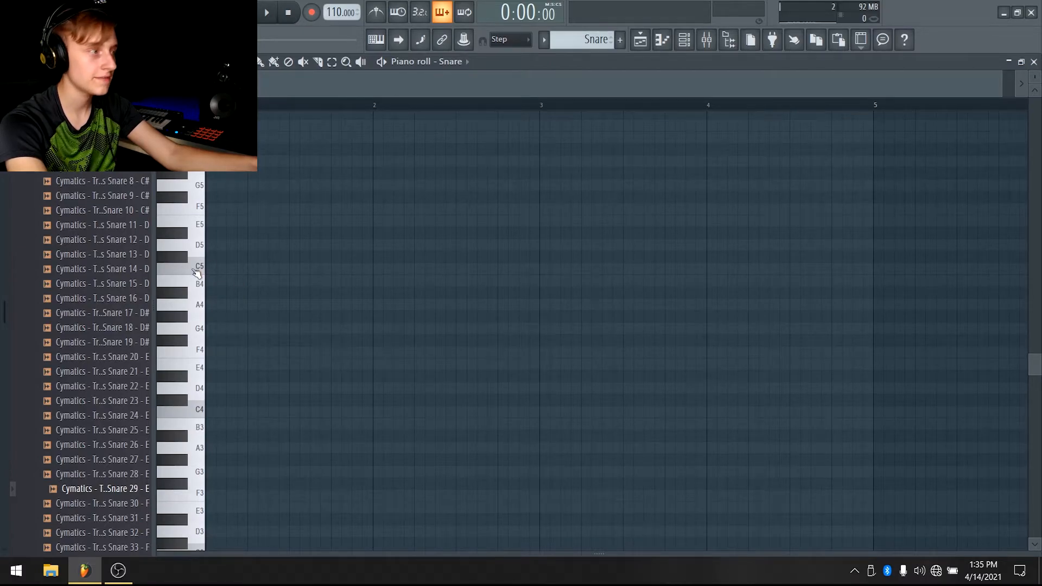
# Place a C5 snare note in bar 1 and lower its velocity
pyautogui.click(293, 268)
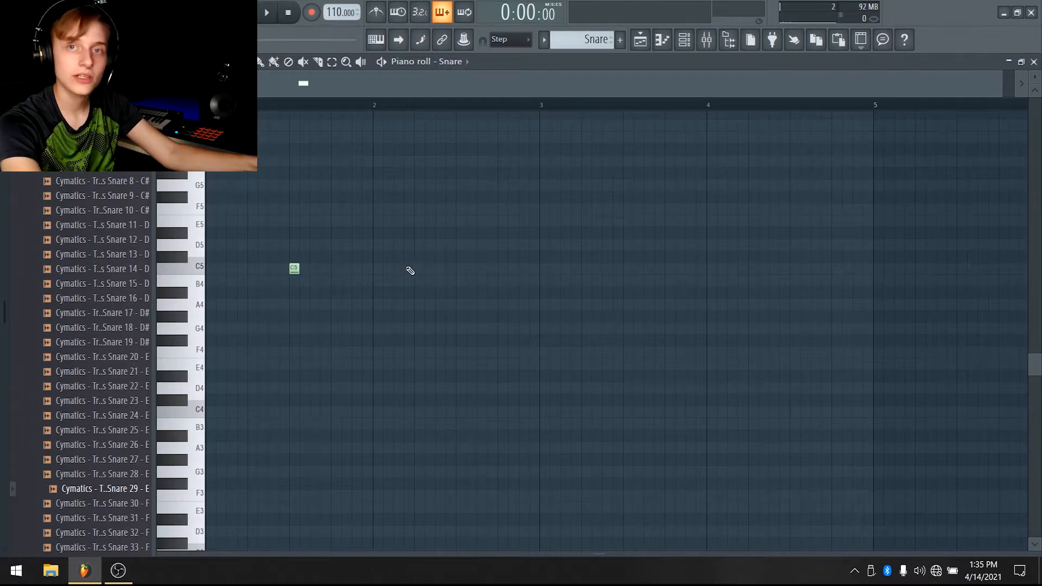
pyautogui.moveTo(372, 551); pyautogui.dragTo(374, 239)
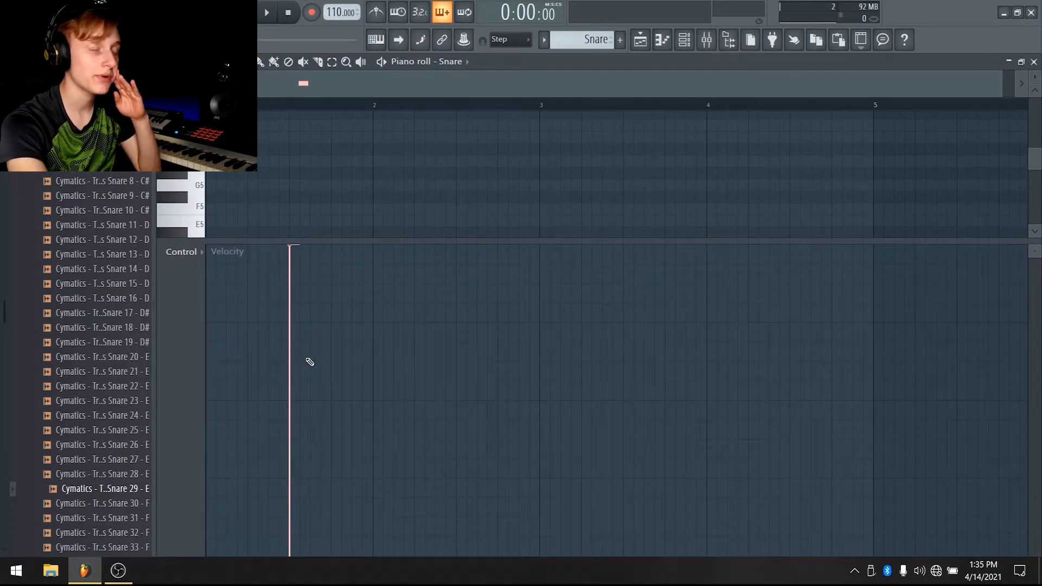
pyautogui.moveTo(286, 330)
pyautogui.mouseDown()
pyautogui.moveTo(316, 365)
pyautogui.moveTo(322, 343)
pyautogui.mouseUp()
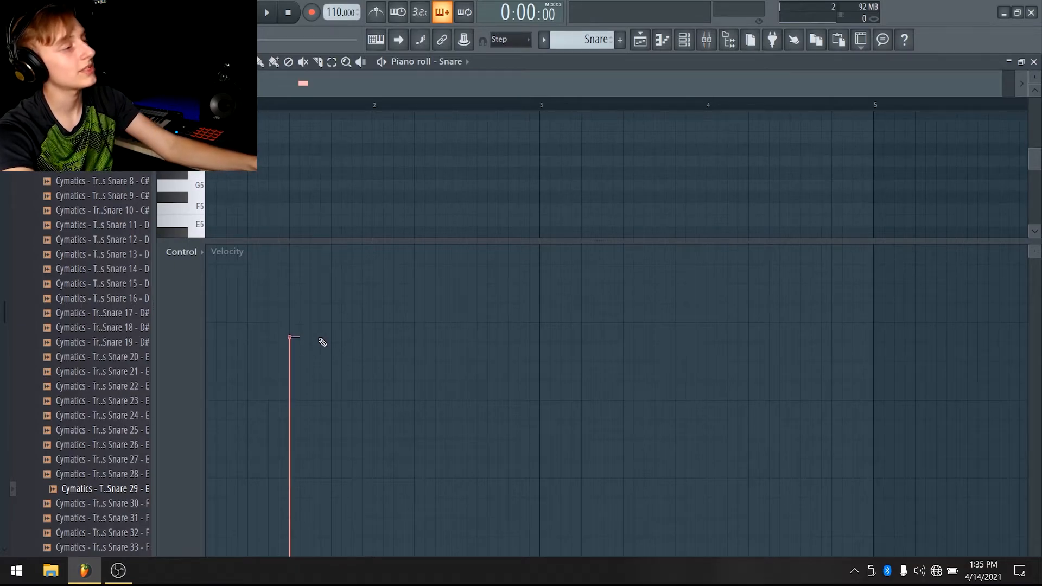
pyautogui.moveTo(396, 240); pyautogui.dragTo(318, 581)
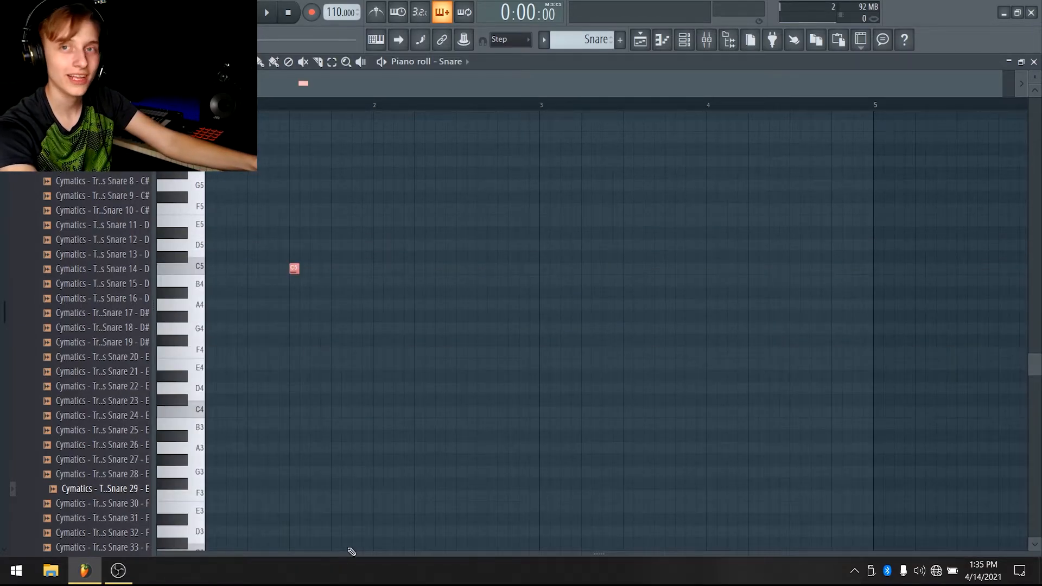
# Place a C5 snare note just after the start of bar 1 and delete the earlier test note
pyautogui.click(243, 269)
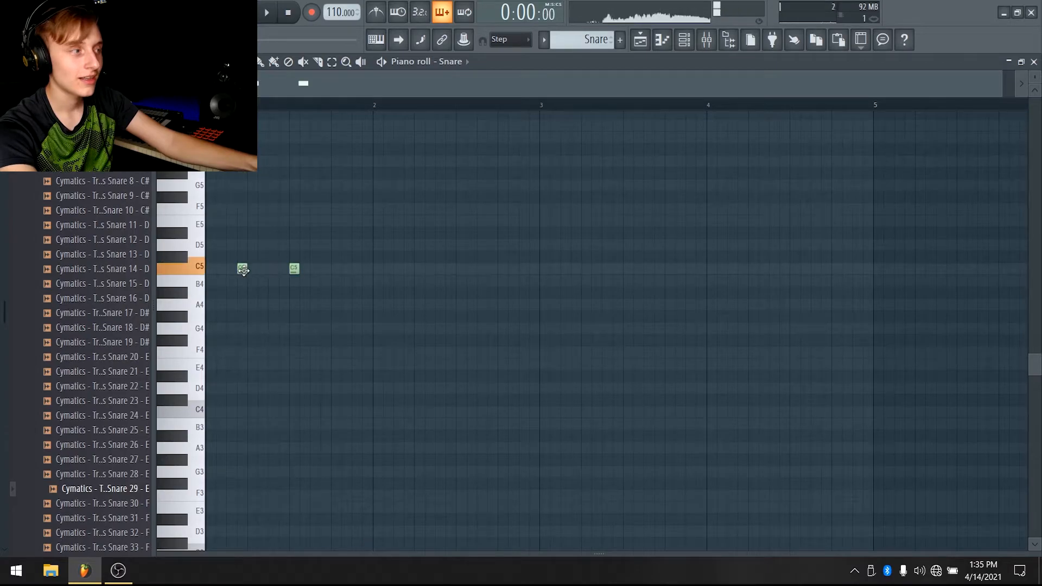
pyautogui.moveTo(243, 269)
pyautogui.mouseDown()
pyautogui.moveTo(263, 269)
pyautogui.moveTo(252, 270)
pyautogui.mouseUp()
pyautogui.rightClick(294, 269)
pyautogui.press('space')
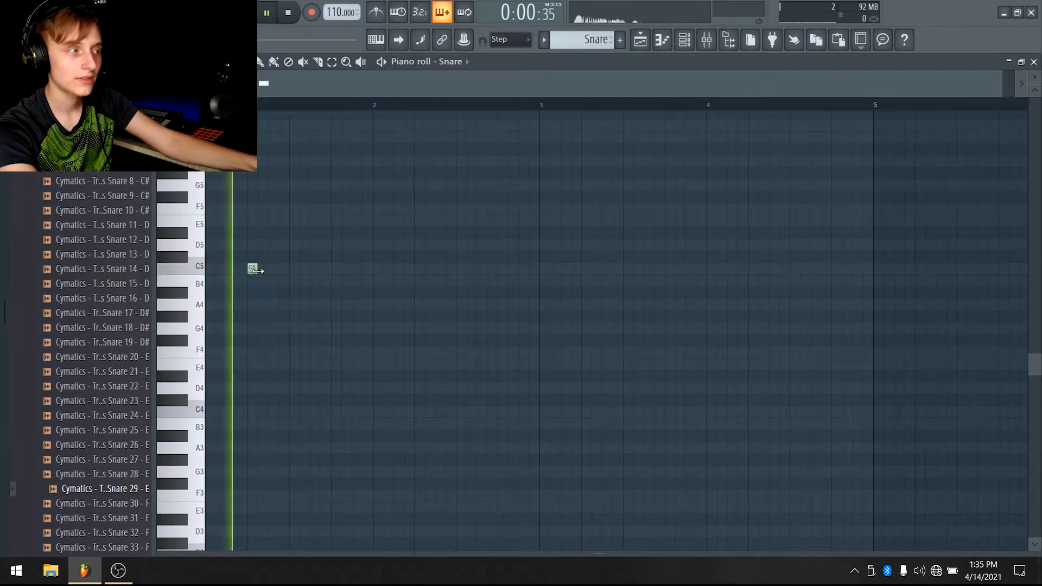
pyautogui.press('space')
# Lower the velocity of the first snare note in the velocity lane
pyautogui.click(336, 542)
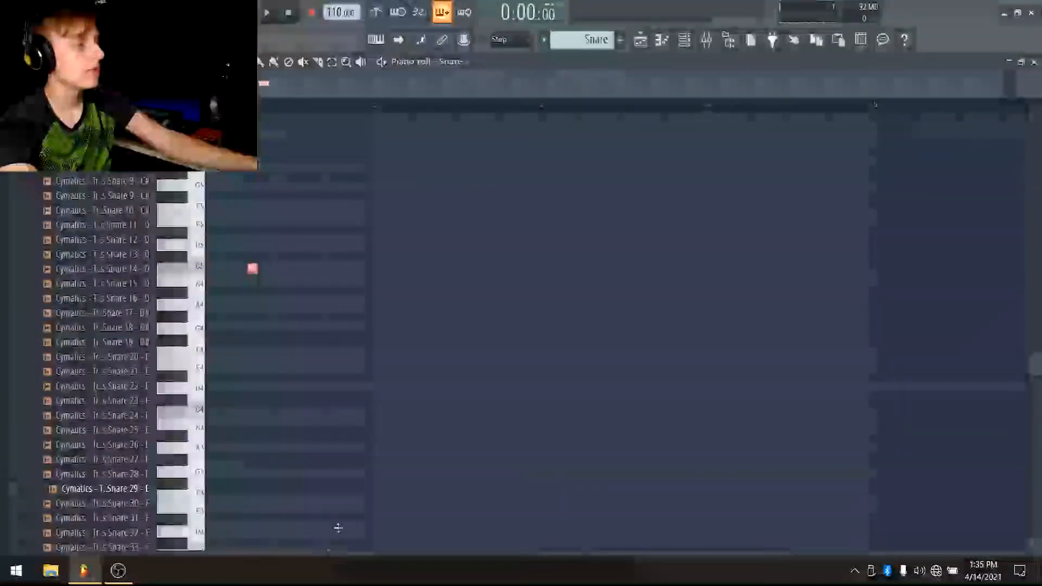
pyautogui.moveTo(336, 553); pyautogui.dragTo(249, 305)
pyautogui.moveTo(249, 379); pyautogui.dragTo(251, 308)
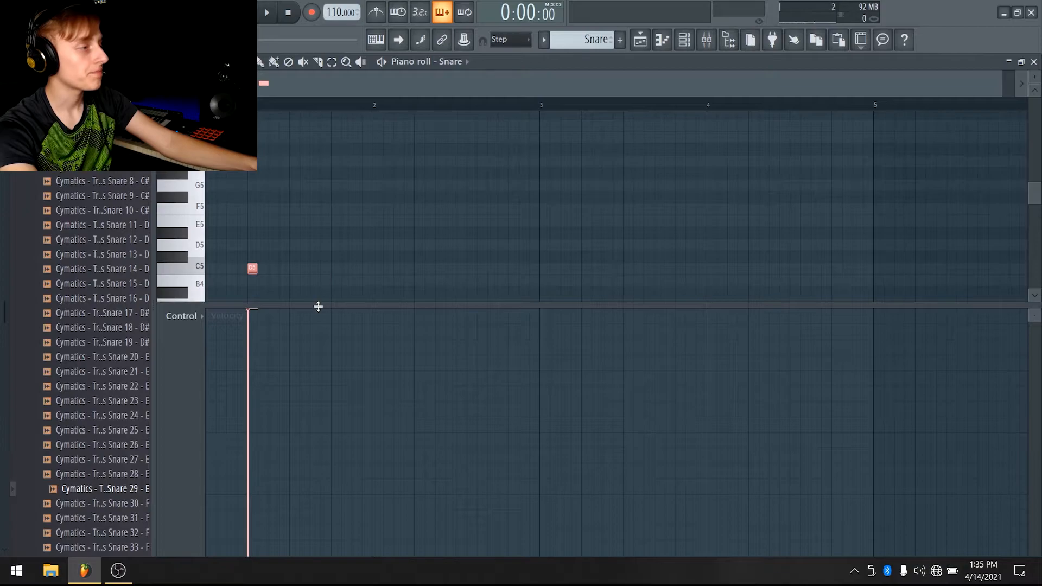
pyautogui.moveTo(318, 307); pyautogui.dragTo(320, 552)
pyautogui.press('space')
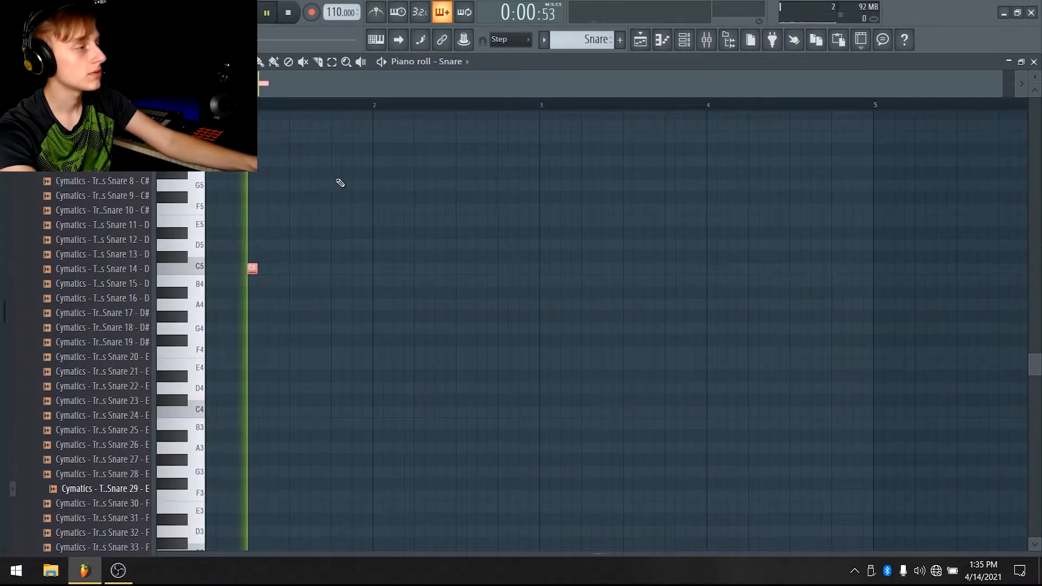
# Place a series of C5 snare notes across bars 1 to 4 in a trap rhythm, then return to the playlist
pyautogui.click(337, 269)
pyautogui.click(419, 268)
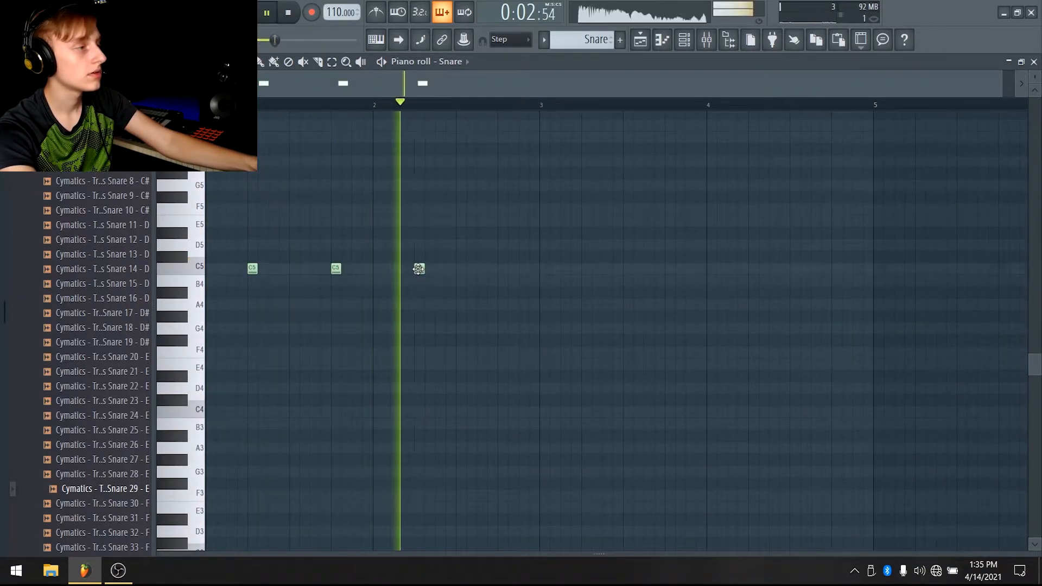
pyautogui.click(502, 268)
pyautogui.click(524, 268)
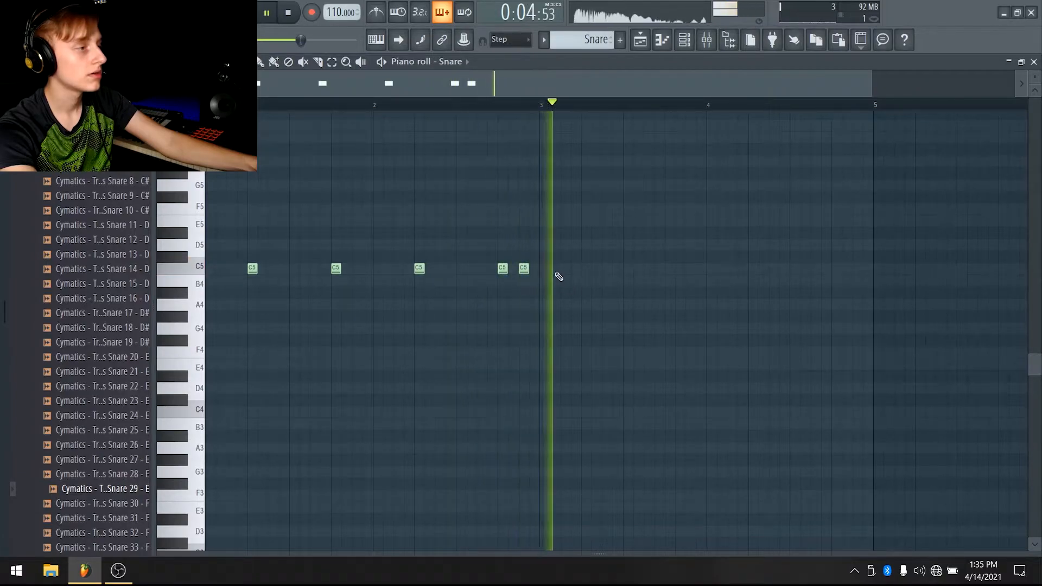
pyautogui.click(586, 268)
pyautogui.click(669, 269)
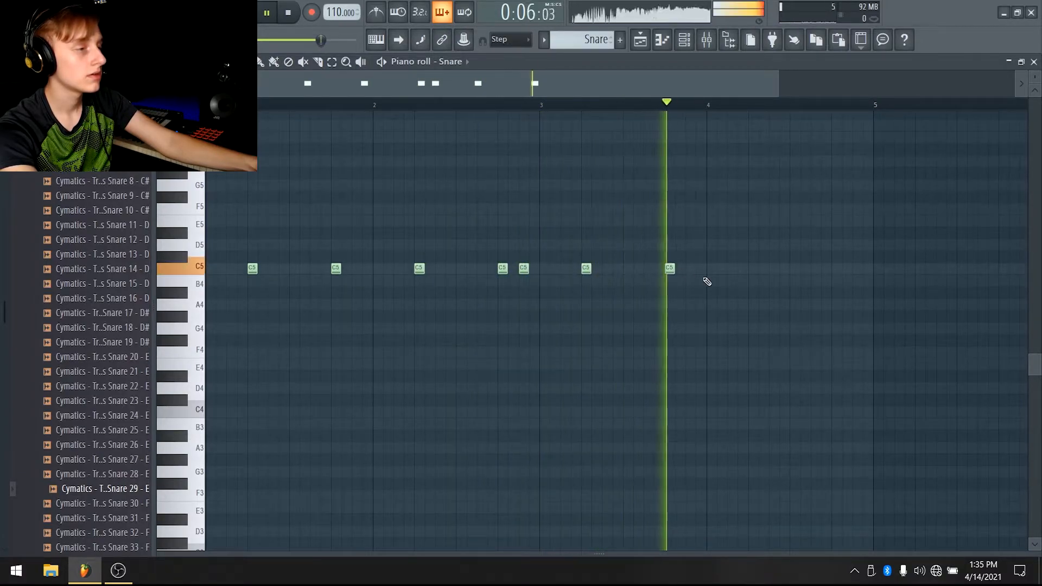
pyautogui.click(753, 268)
pyautogui.click(795, 269)
pyautogui.click(837, 270)
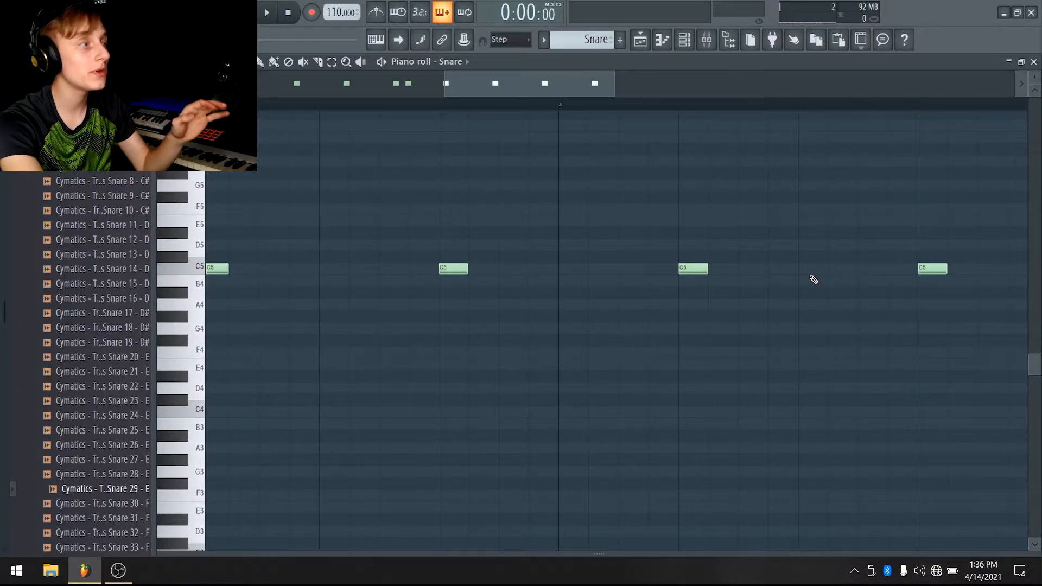
pyautogui.scroll(3, 814, 218)
pyautogui.scroll(-4, 765, 84)
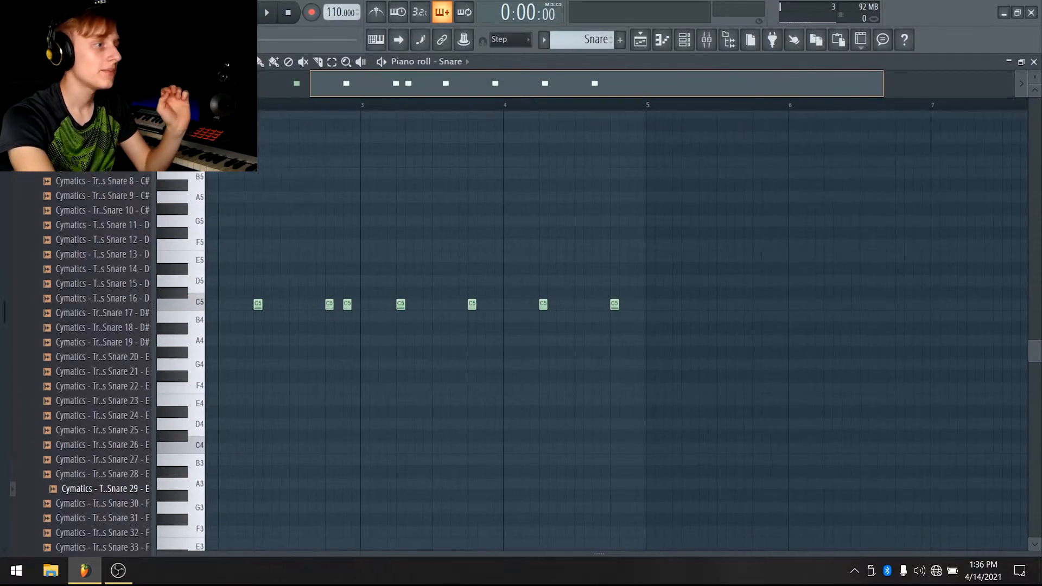
pyautogui.click(644, 36)
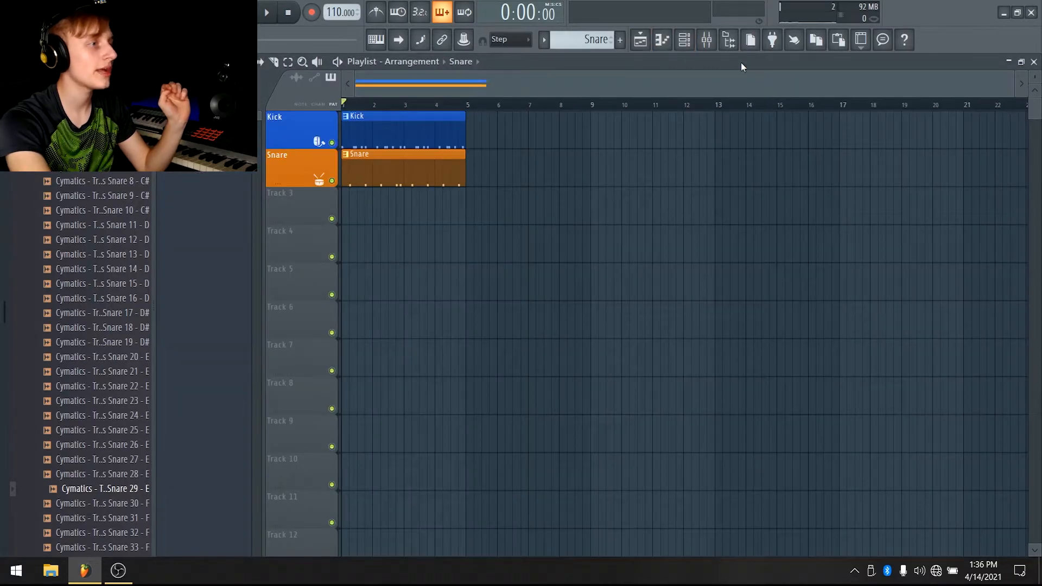
# Open the snare channel's sample settings and drop several snare audio clips into the playlist around bars 6 to 8
pyautogui.click(685, 44)
pyautogui.click(322, 123)
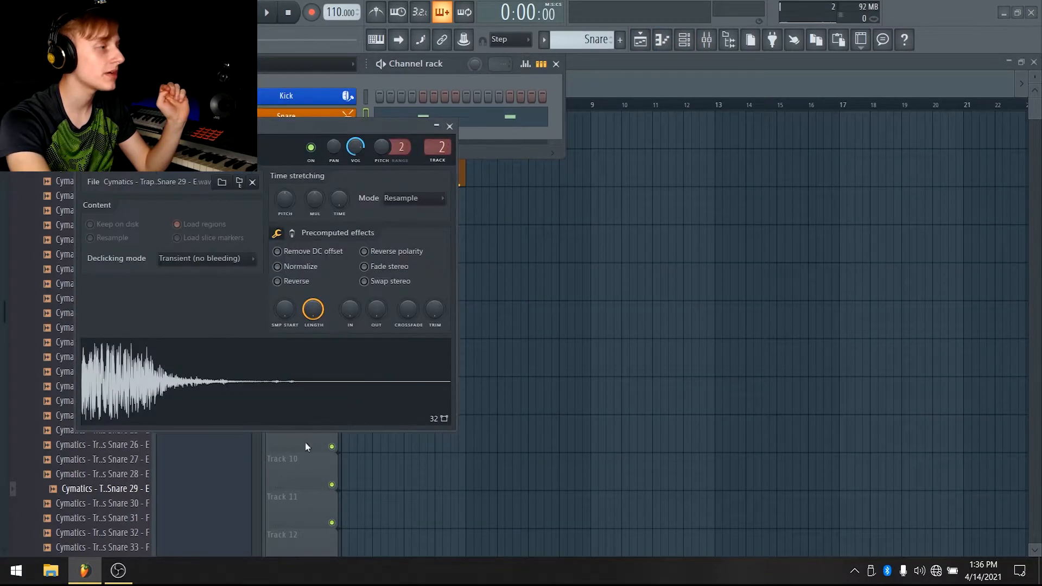
pyautogui.moveTo(364, 367); pyautogui.dragTo(523, 320)
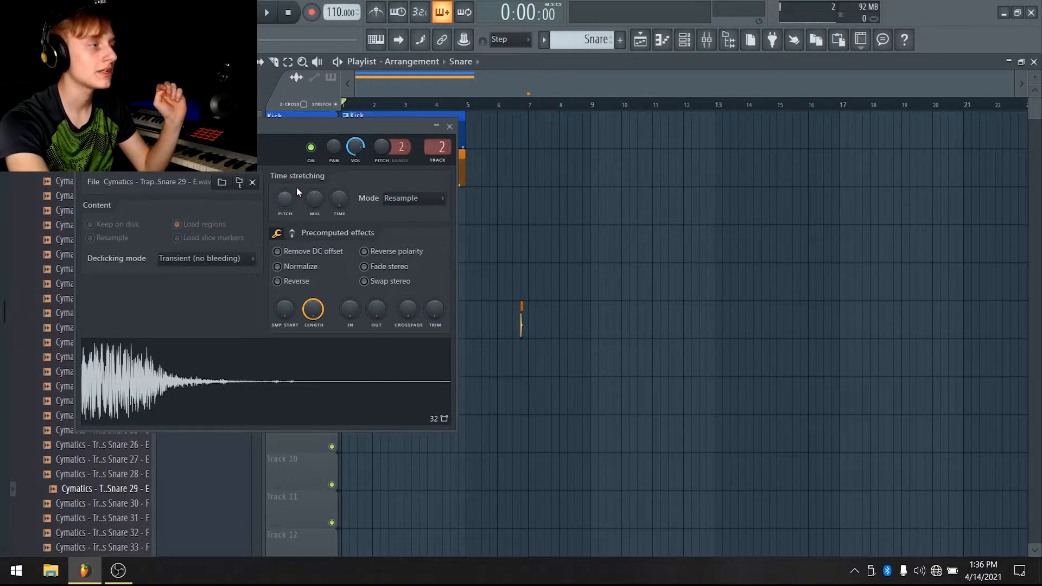
pyautogui.click(546, 323)
pyautogui.moveTo(577, 319); pyautogui.dragTo(570, 320)
pyautogui.click(599, 320)
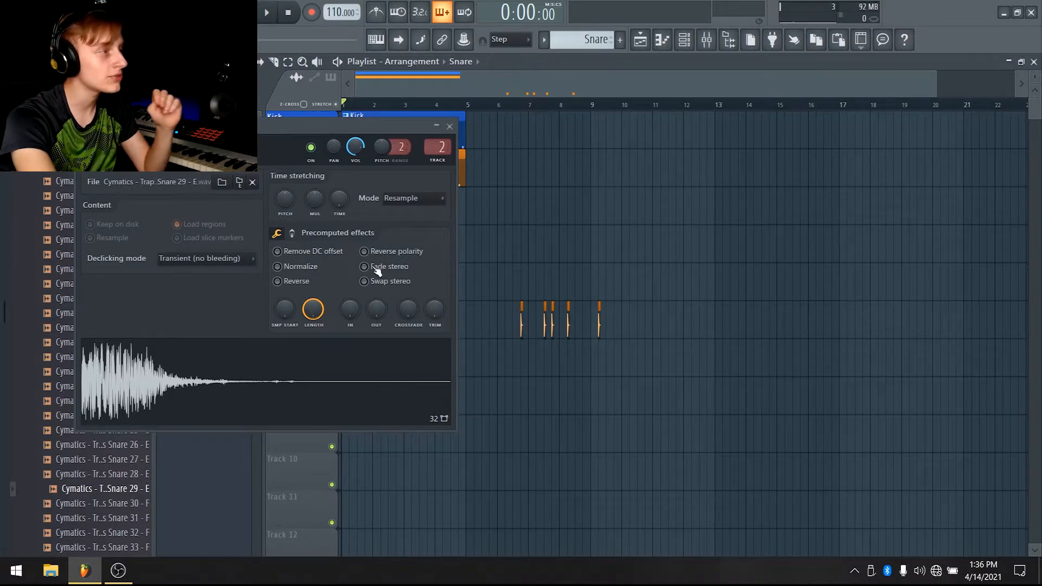
# Raise the snare sample's time-stretch pitch and play the clips back from bar 6
pyautogui.moveTo(288, 203); pyautogui.dragTo(288, 186)
pyautogui.click(515, 105)
pyautogui.press('space')
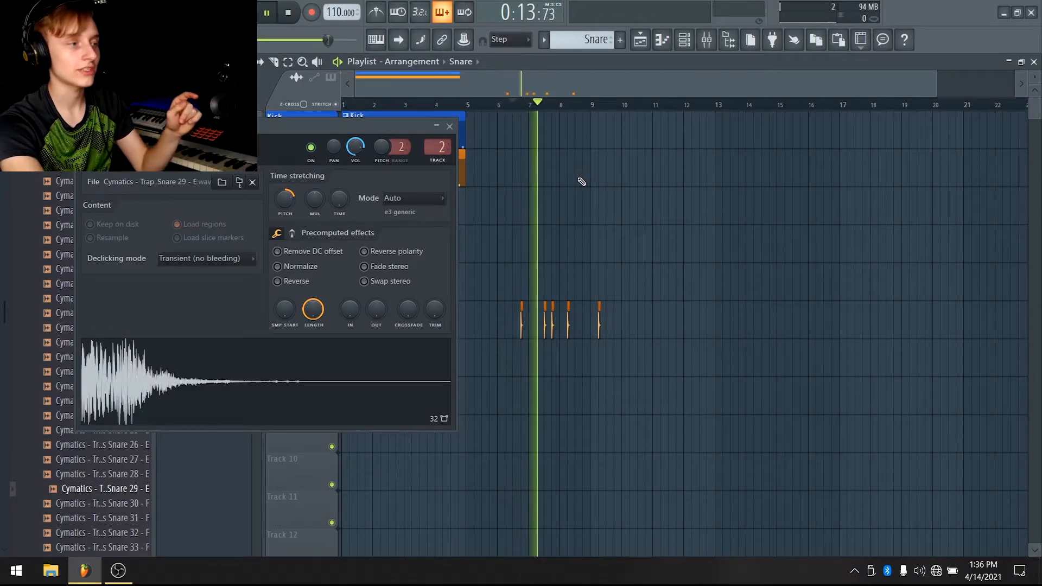
pyautogui.press('space')
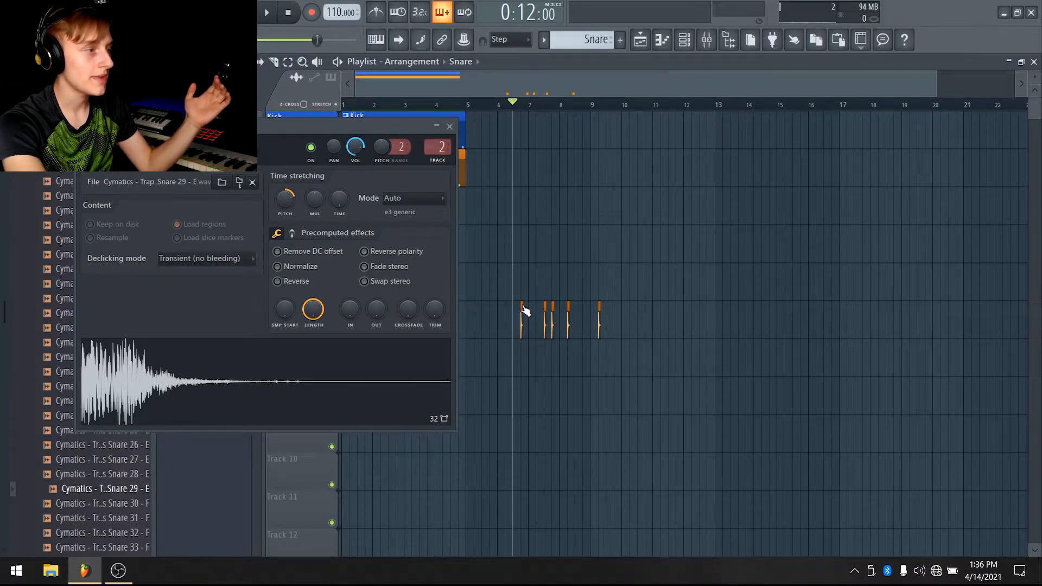
# Make the first snare audio clip unique as Snare #2, preview it, and check the new channel in the channel rack
pyautogui.scroll(5, 559, 114)
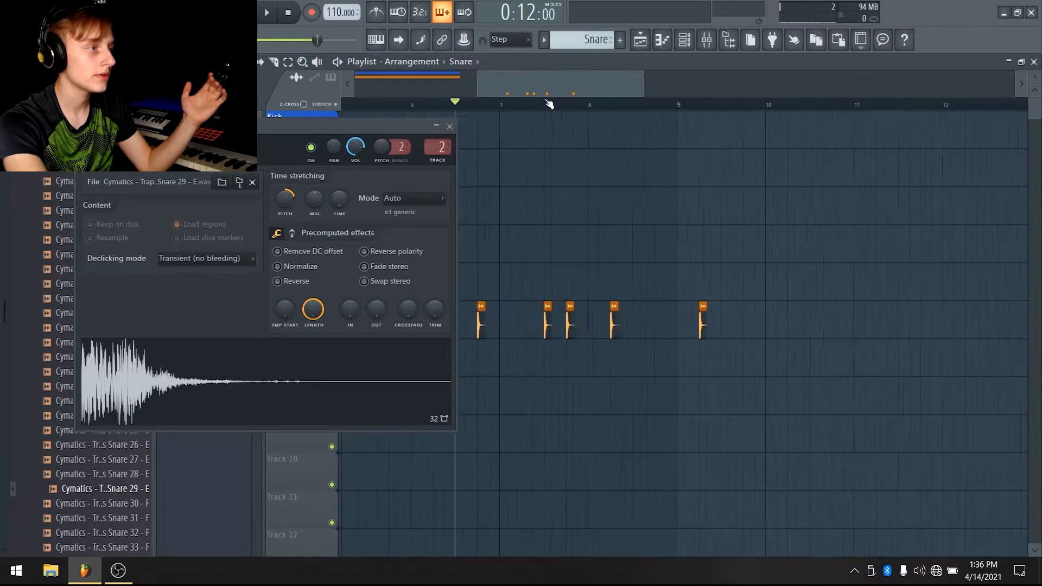
pyautogui.click(486, 306)
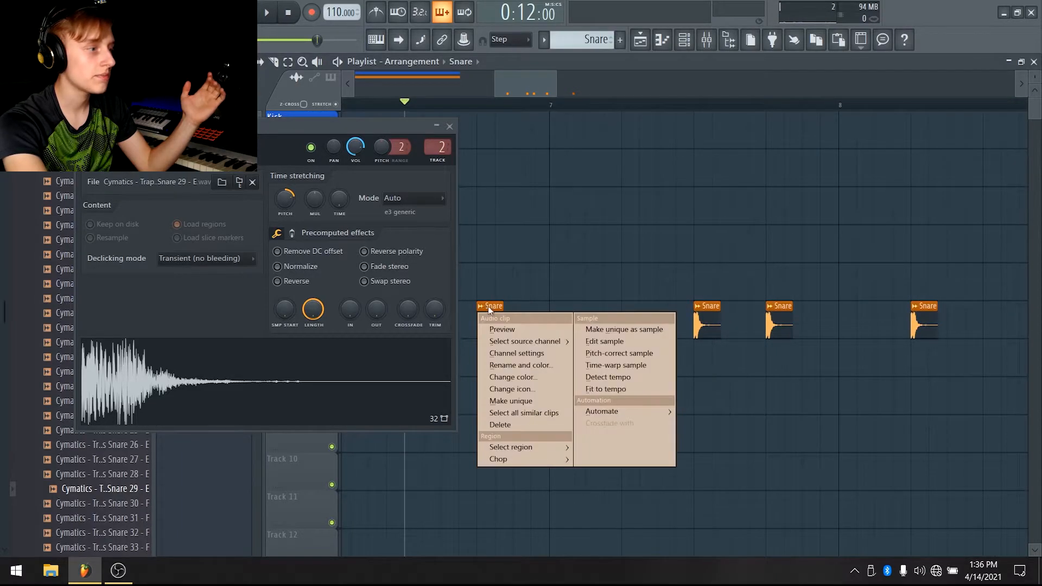
pyautogui.click(532, 400)
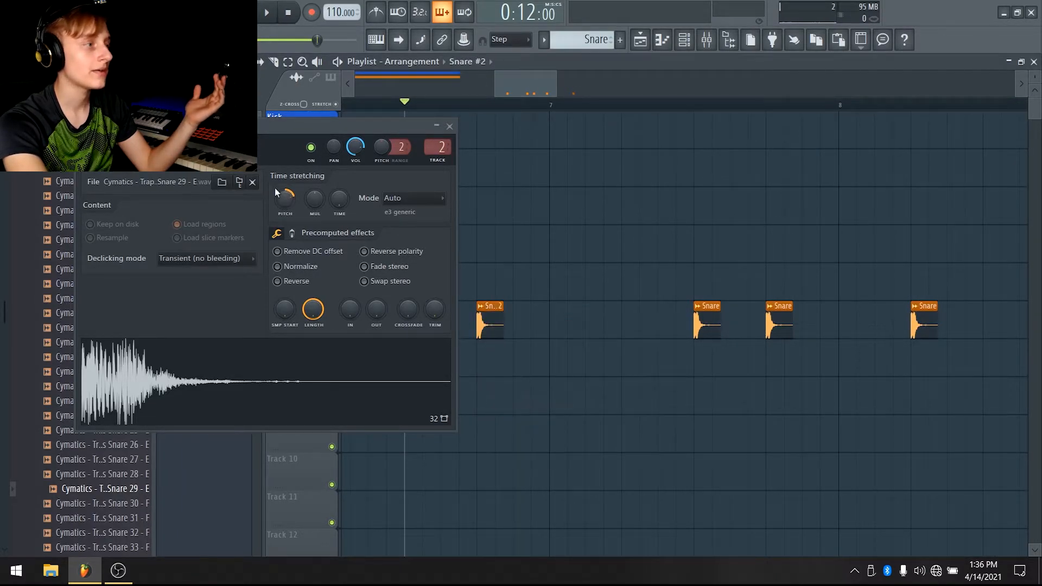
pyautogui.press('space')
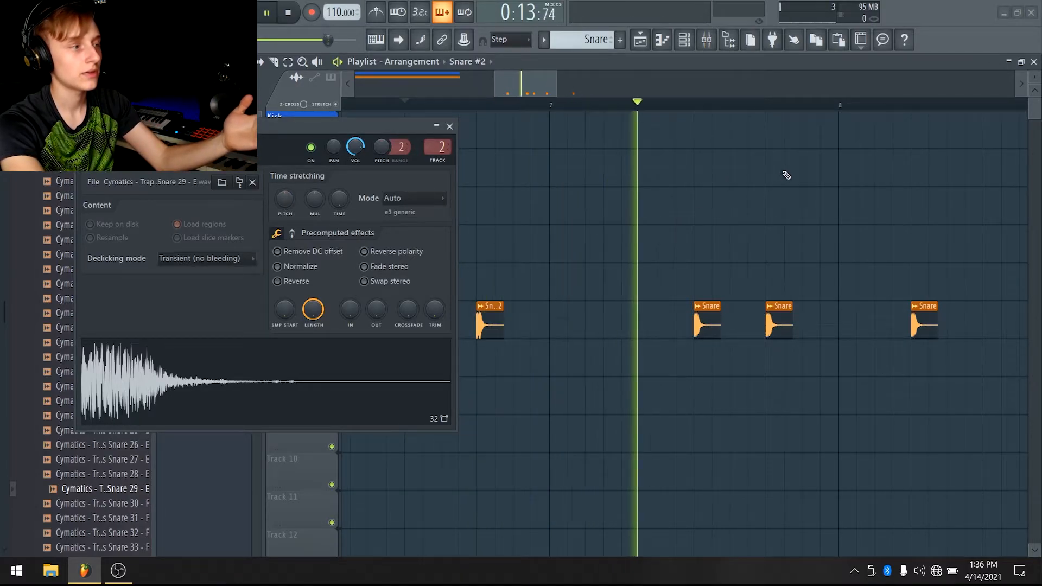
pyautogui.press('space')
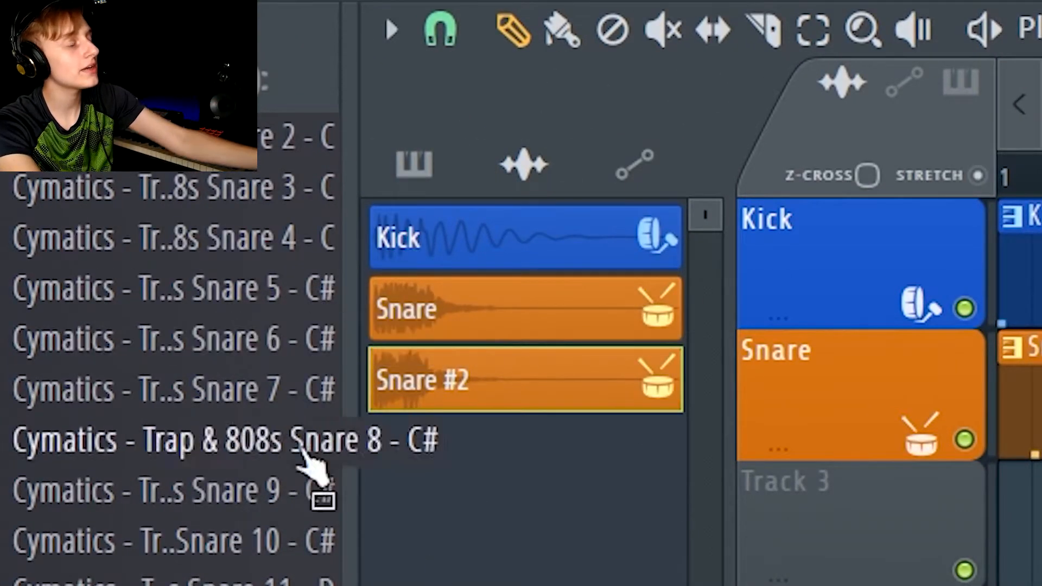
pyautogui.press('F6')
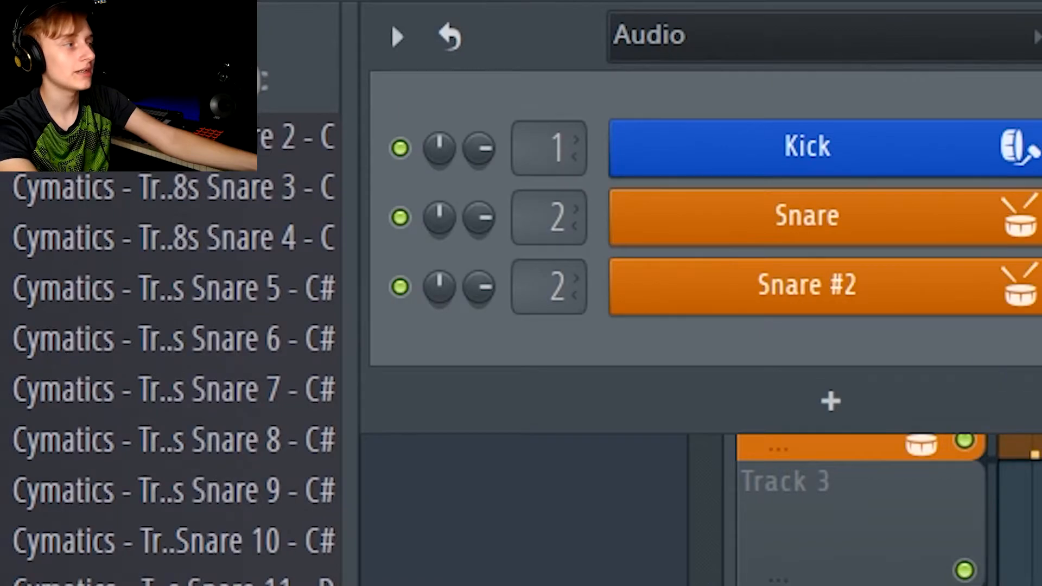
pyautogui.press('F6')
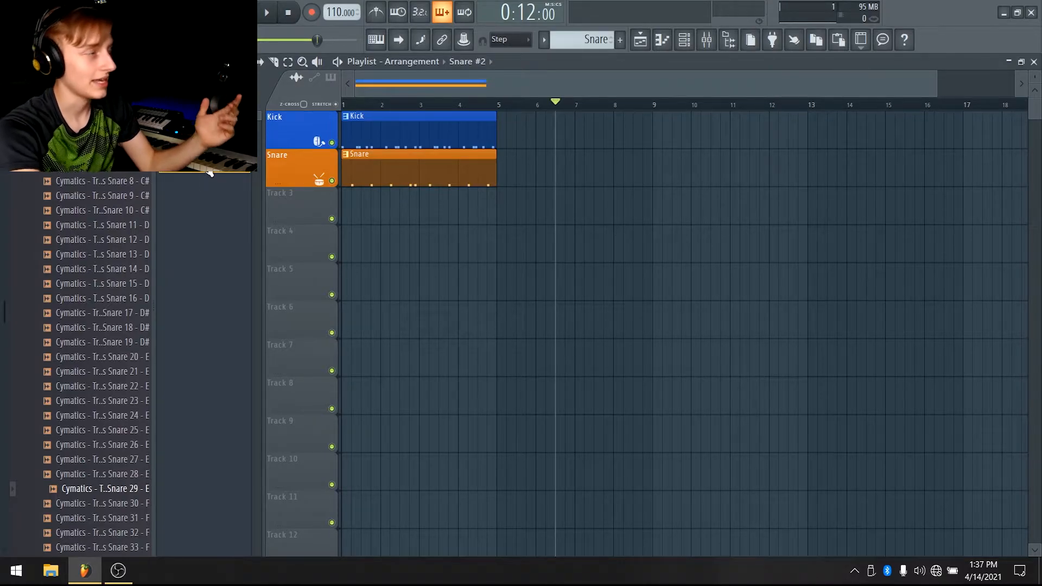
pyautogui.rightClick(279, 177)
pyautogui.click(307, 303)
pyautogui.click(585, 329)
# Open the snare pattern in the piano roll and play it back to review the rhythm
pyautogui.doubleClick(370, 174)
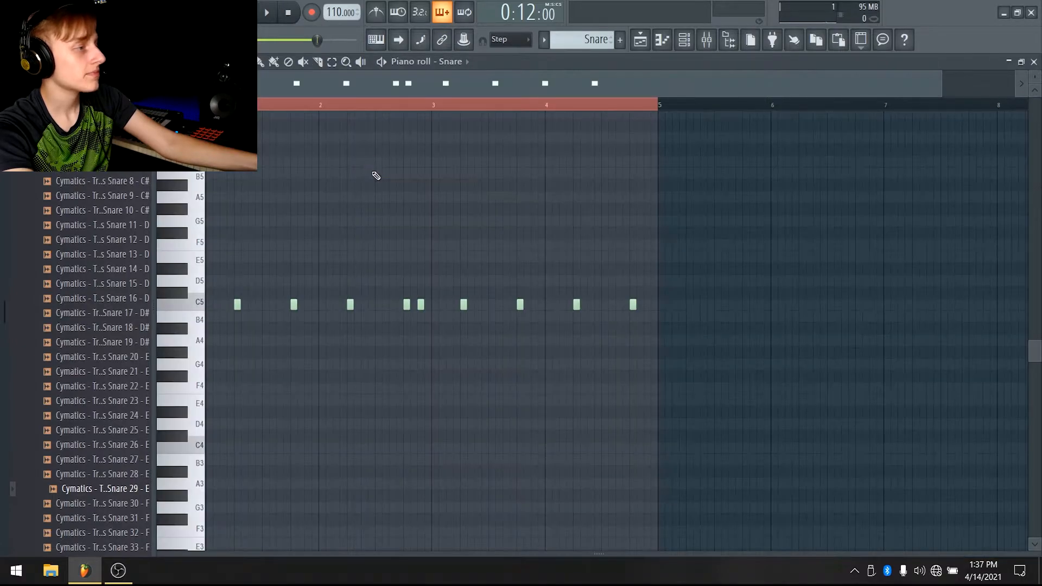
pyautogui.scroll(3, 536, 84)
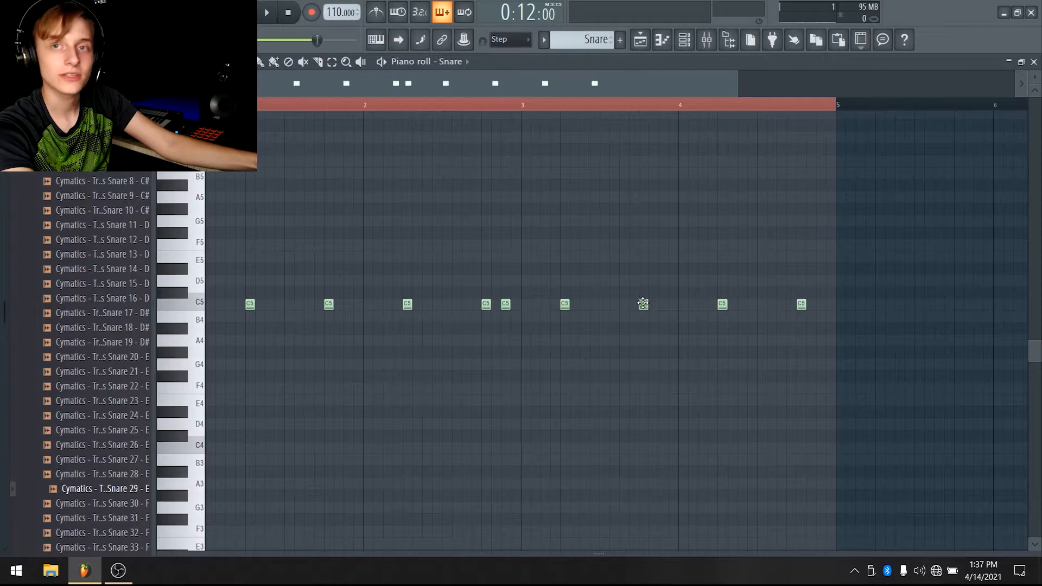
pyautogui.click(643, 304)
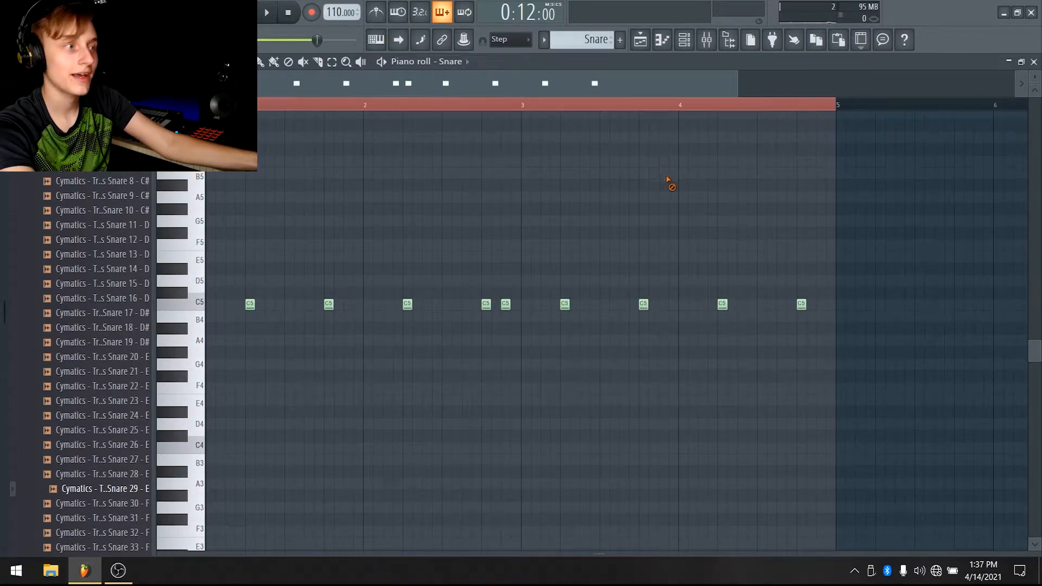
pyautogui.scroll(-1, 630, 84)
pyautogui.press('space')
pyautogui.press('space')
pyautogui.click(260, 106)
pyautogui.press('space')
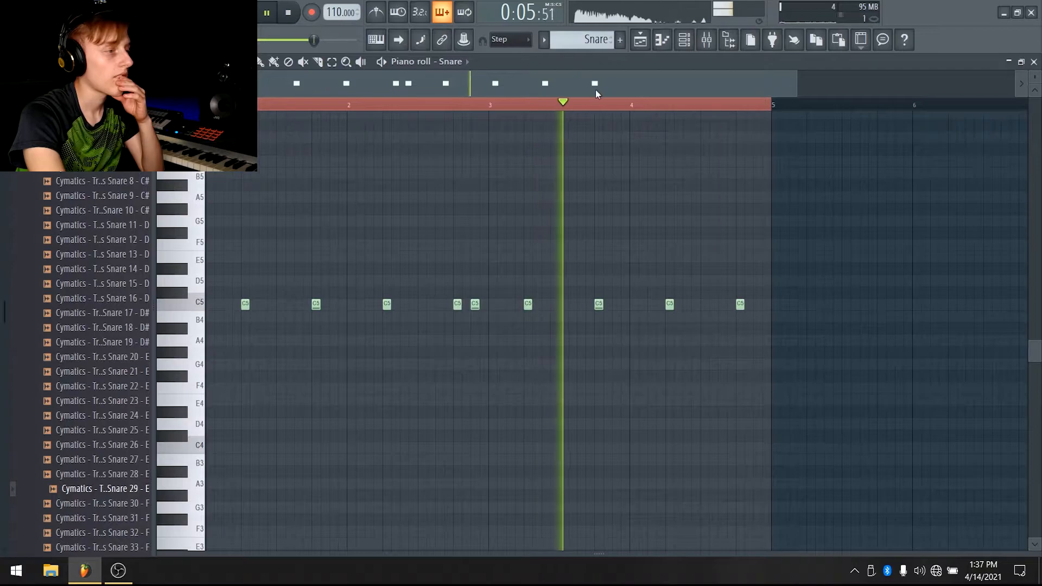
pyautogui.scroll(3, 716, 103)
pyautogui.press('space')
# Add a descending snare roll at the end of bar 4 on A#5, G5, D#5, C5, A4 and F4
pyautogui.click(685, 185)
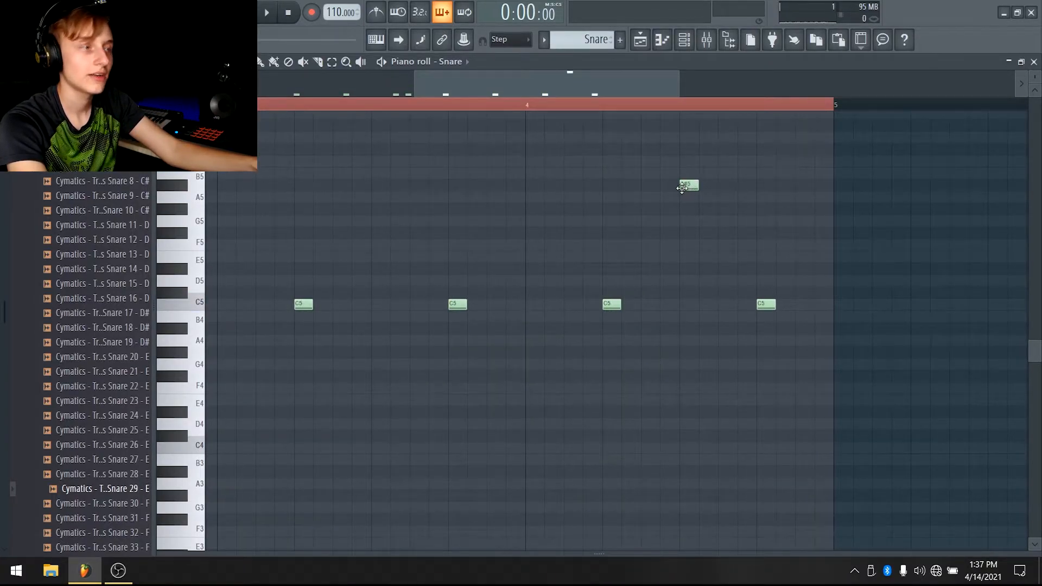
pyautogui.click(705, 197)
pyautogui.click(725, 208)
pyautogui.click(743, 232)
pyautogui.rightClick(727, 208)
pyautogui.rightClick(708, 197)
pyautogui.click(722, 220)
pyautogui.rightClick(720, 222)
pyautogui.click(709, 220)
pyautogui.click(728, 256)
pyautogui.rightClick(750, 229)
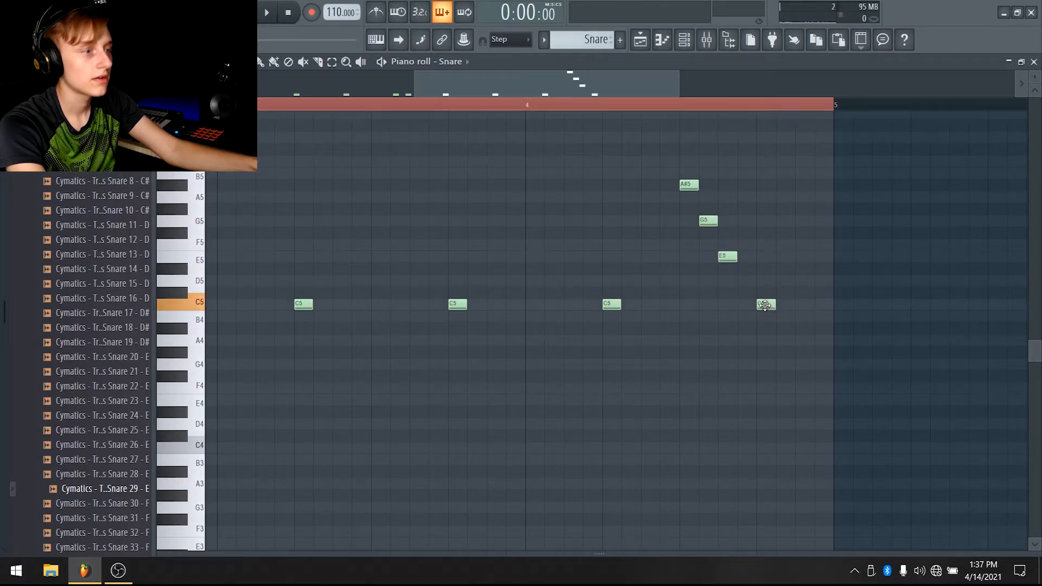
pyautogui.click(728, 268)
pyautogui.rightClick(728, 256)
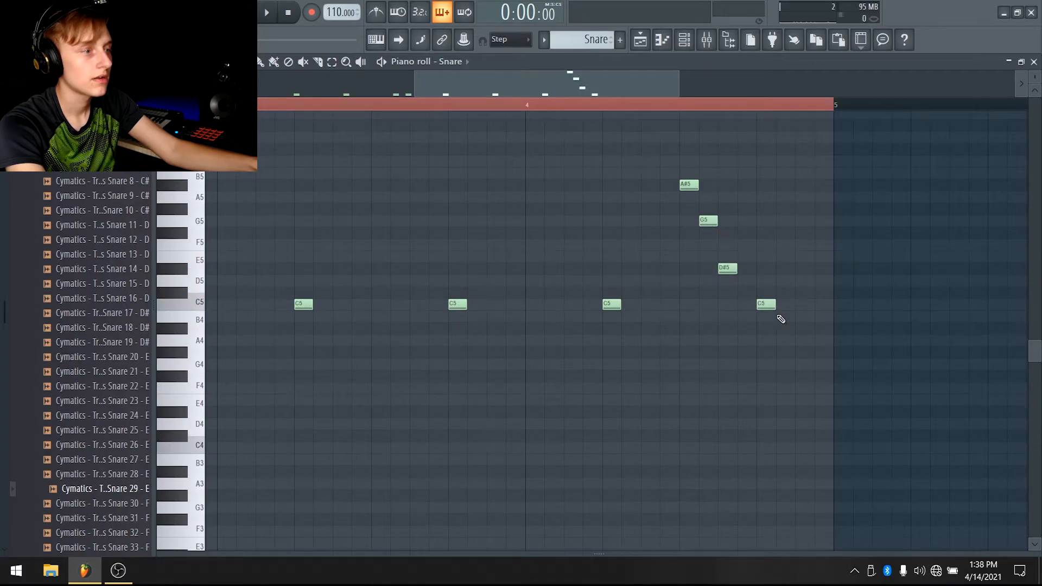
pyautogui.click(792, 341)
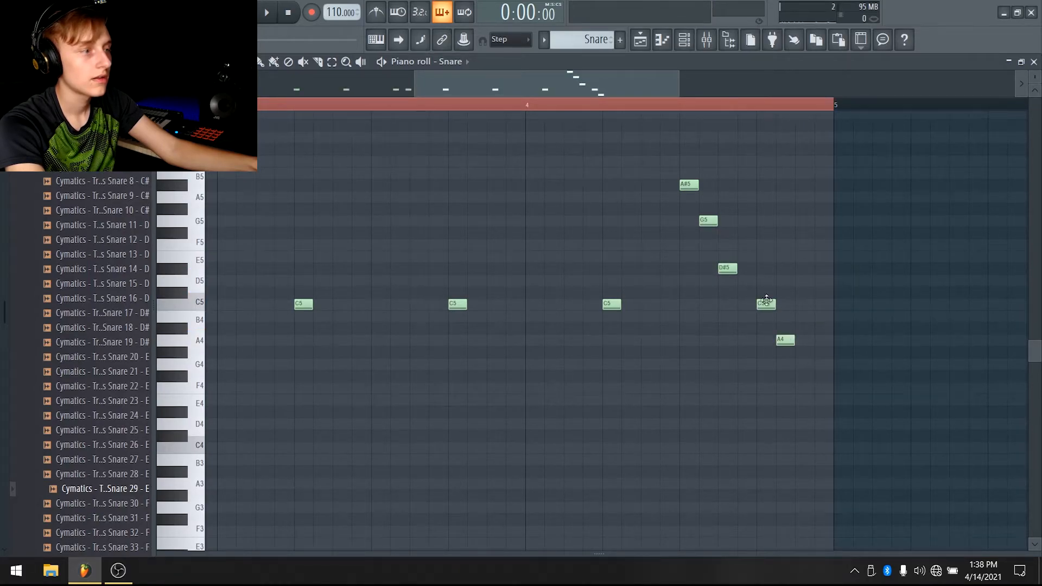
pyautogui.click(728, 256)
pyautogui.moveTo(758, 306); pyautogui.dragTo(738, 306)
pyautogui.moveTo(784, 341); pyautogui.dragTo(765, 341)
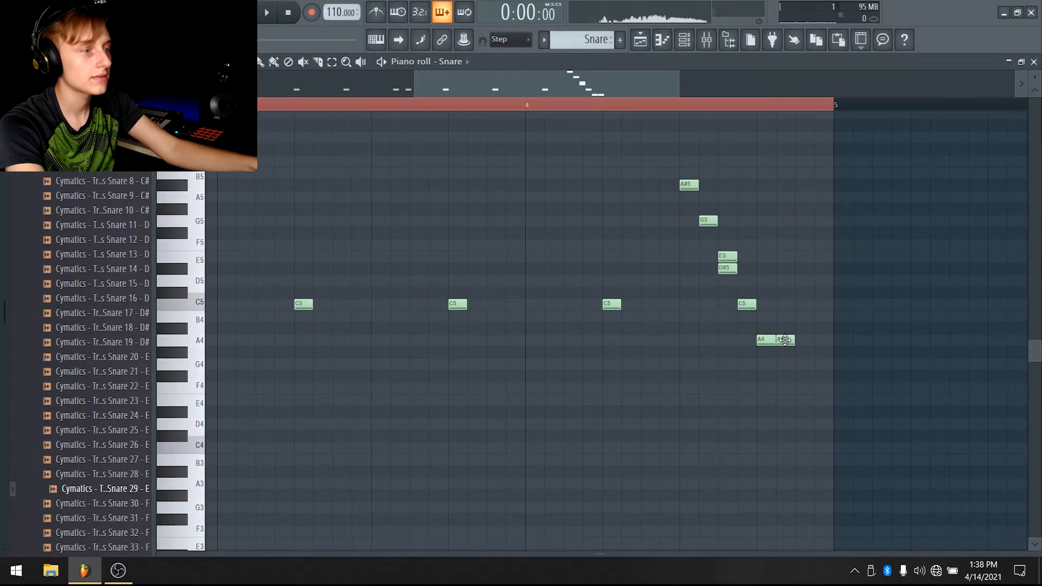
pyautogui.click(786, 387)
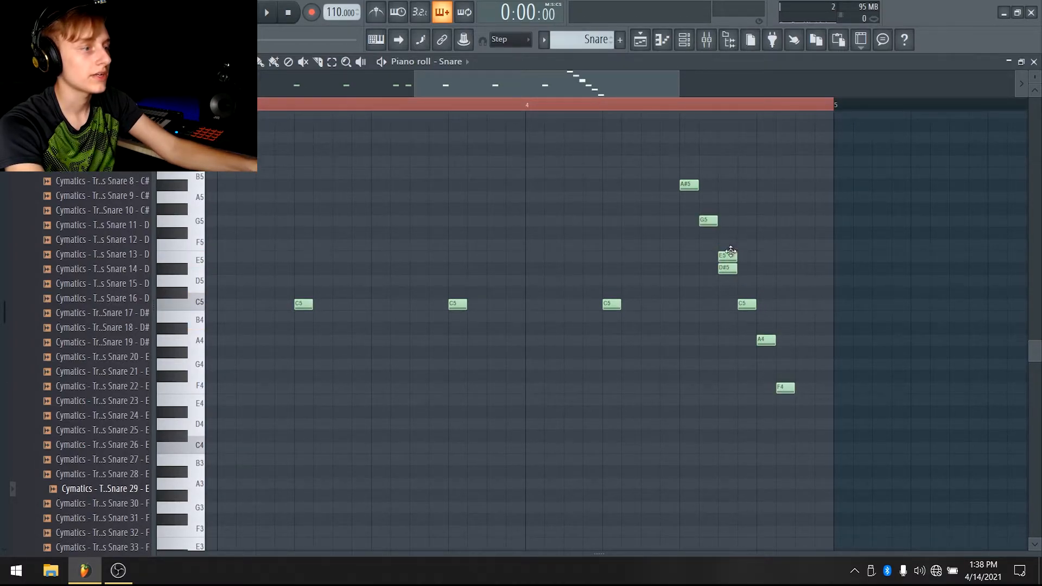
# Select the roll notes and stretch them to spread out until the end of bar 4, then play it back
pyautogui.moveTo(810, 431); pyautogui.dragTo(686, 167)
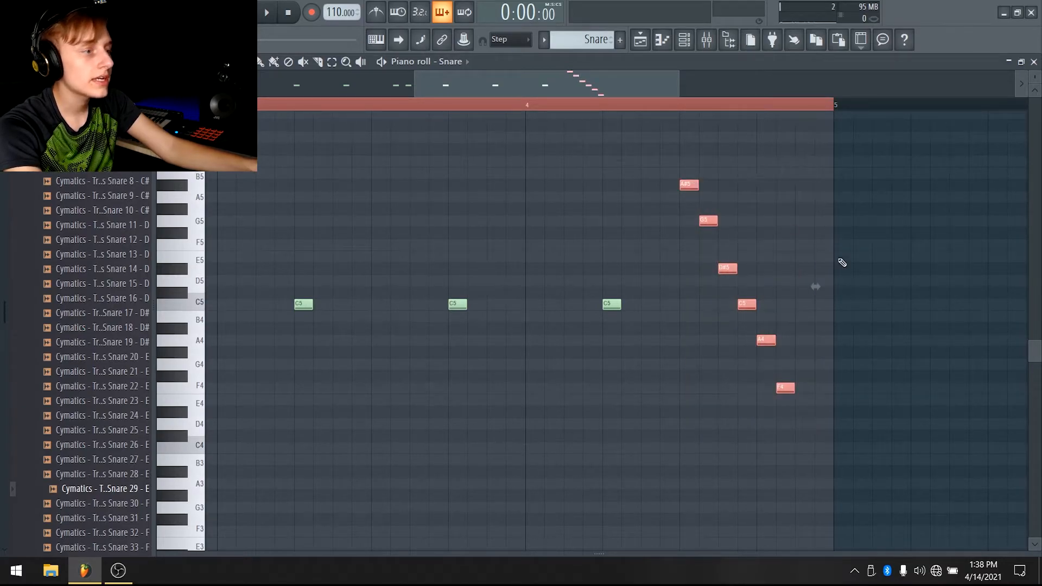
pyautogui.moveTo(815, 285); pyautogui.dragTo(850, 287)
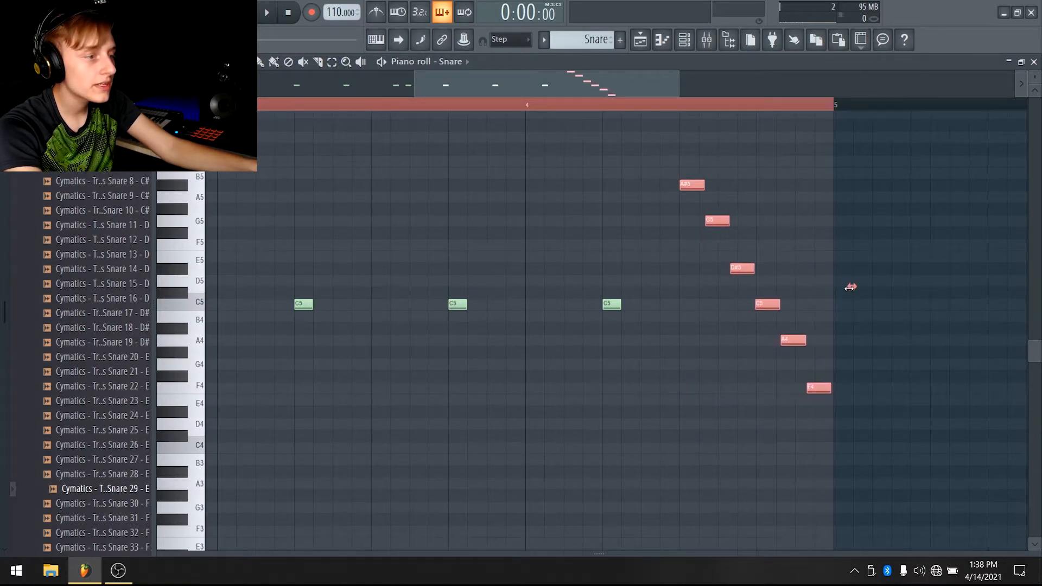
pyautogui.scroll(4, 859, 110)
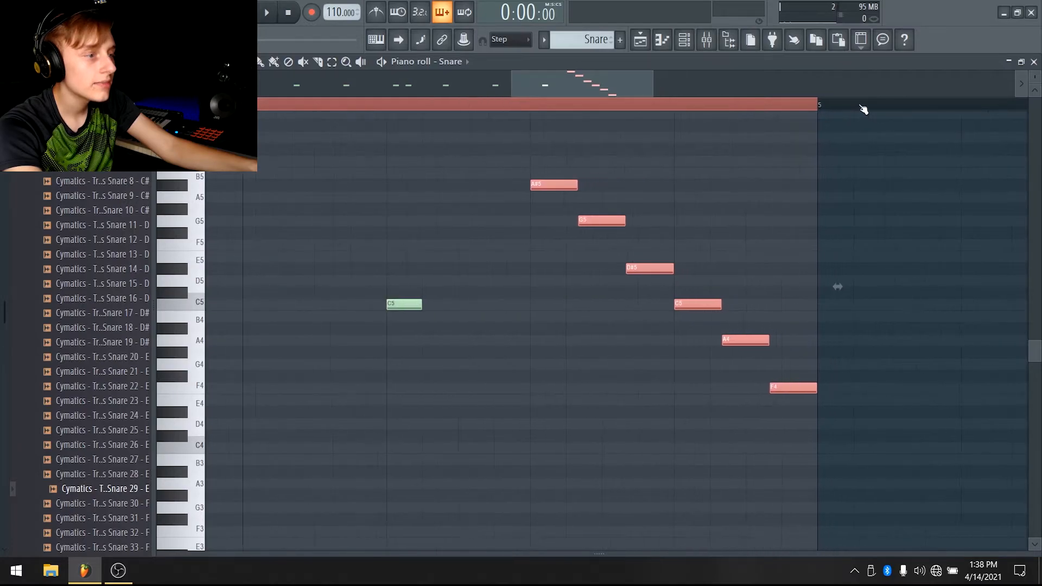
pyautogui.scroll(-4, 859, 111)
pyautogui.scroll(-2, 849, 125)
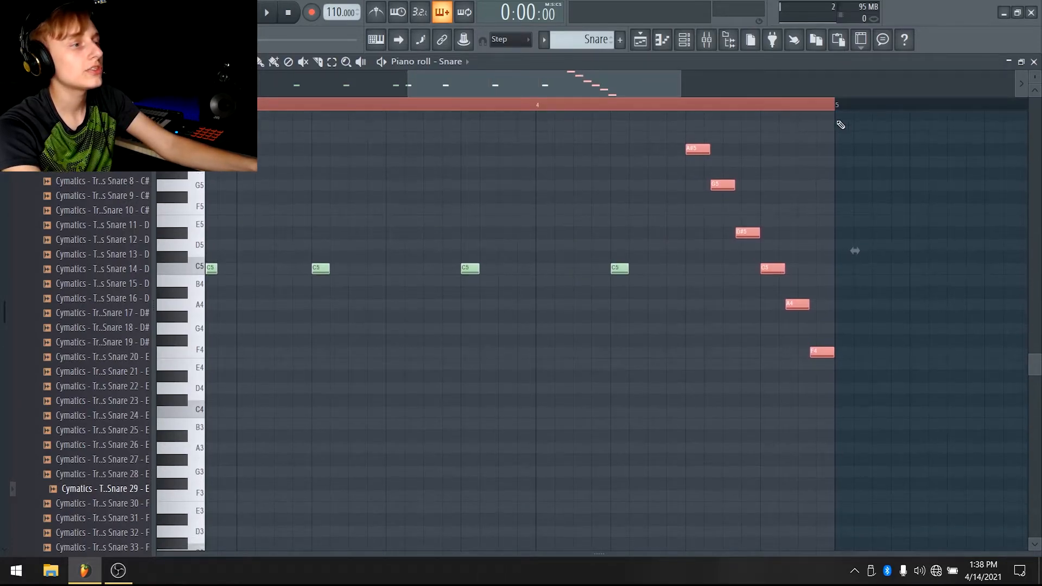
pyautogui.click(533, 108)
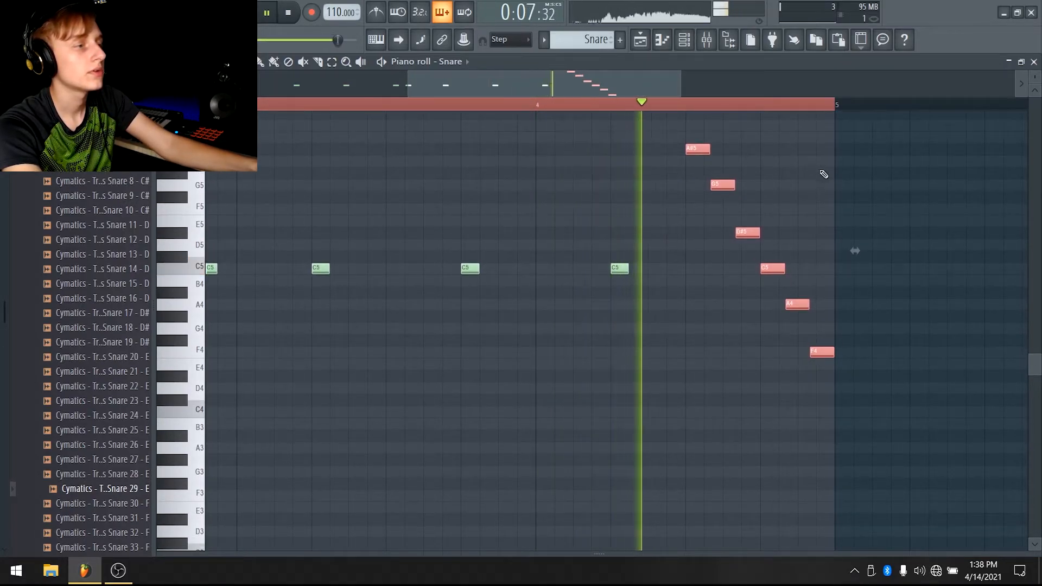
pyautogui.press('space')
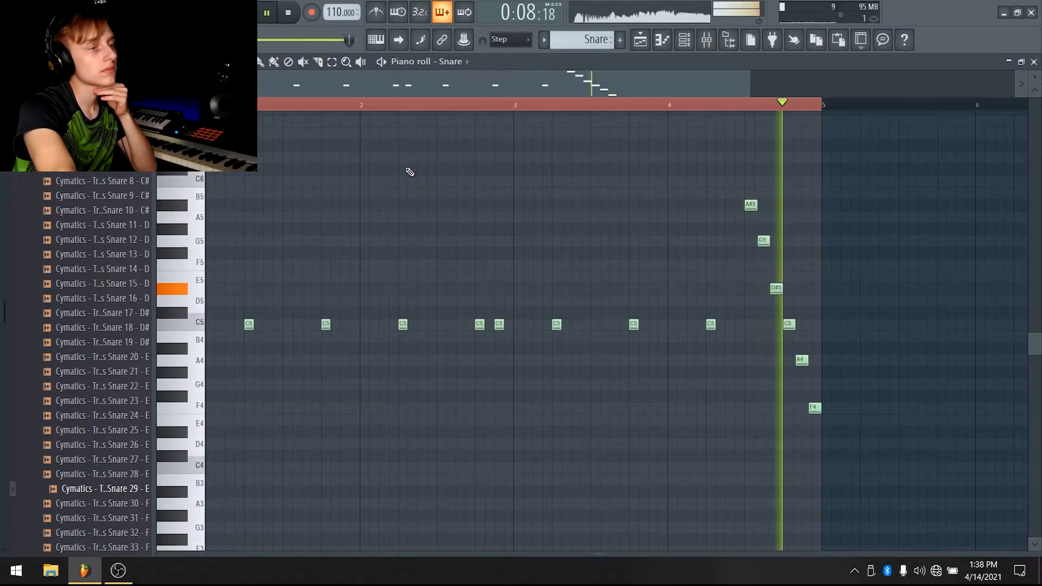
pyautogui.press('space')
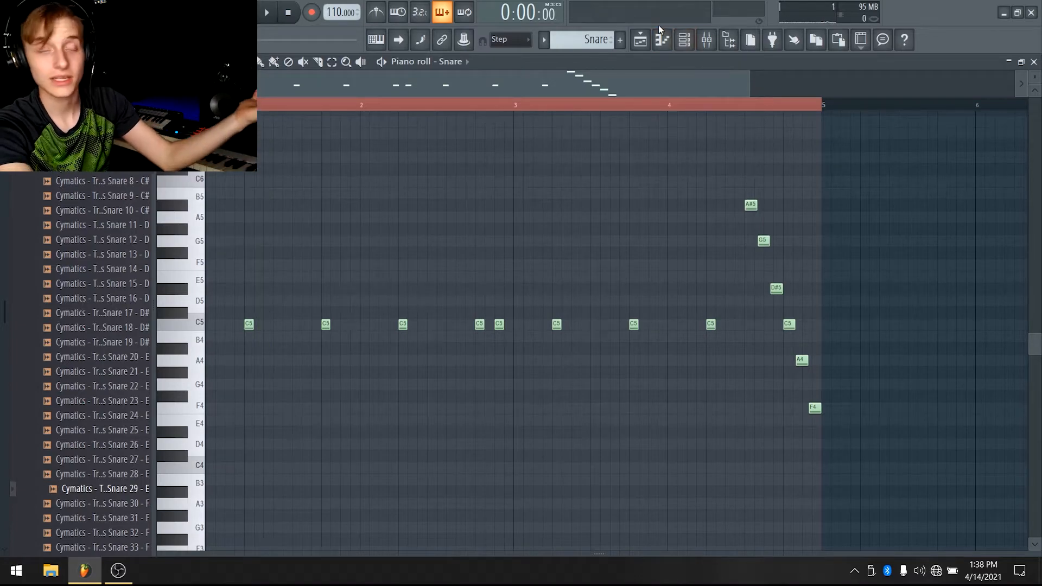
# Switch to the playlist and reopen the snare pattern to check the roll
pyautogui.click(642, 39)
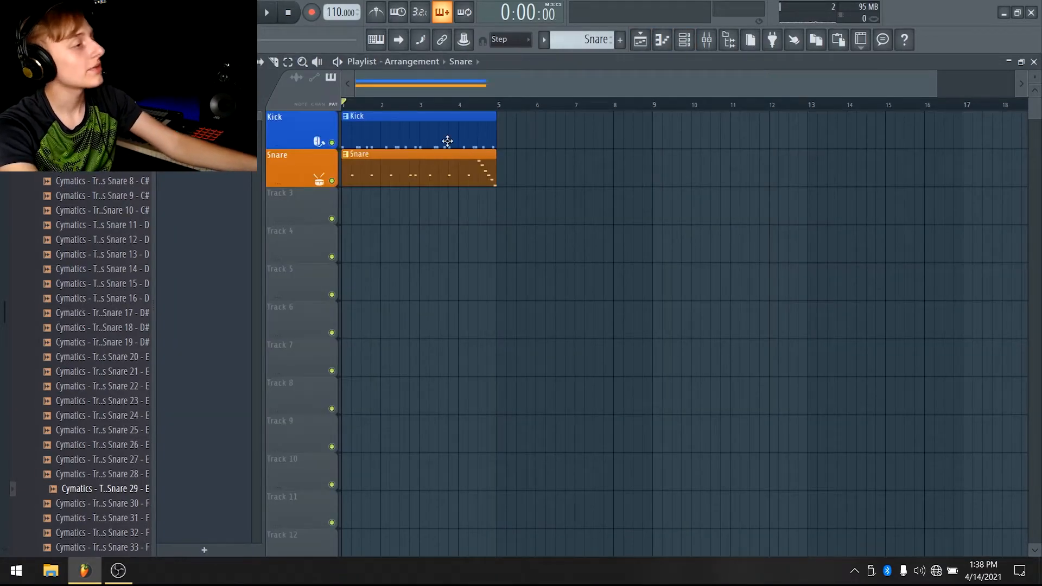
pyautogui.doubleClick(418, 179)
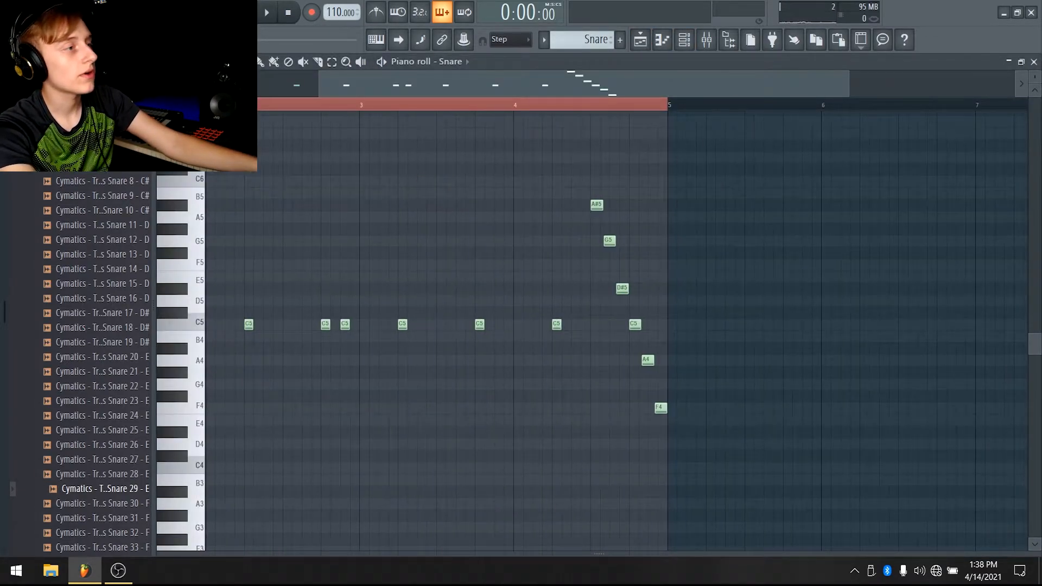
pyautogui.click(641, 41)
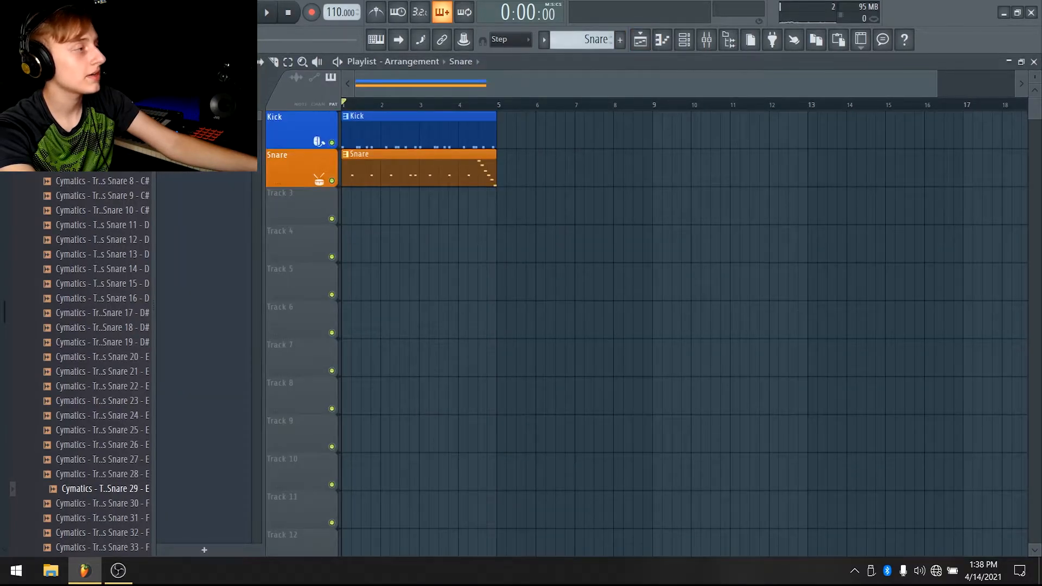
# Open the closed hi-hats one-shot folder and preview the Cymatics closed hi-hat samples one by one
pyautogui.scroll(6, 76, 358)
pyautogui.click(65, 328)
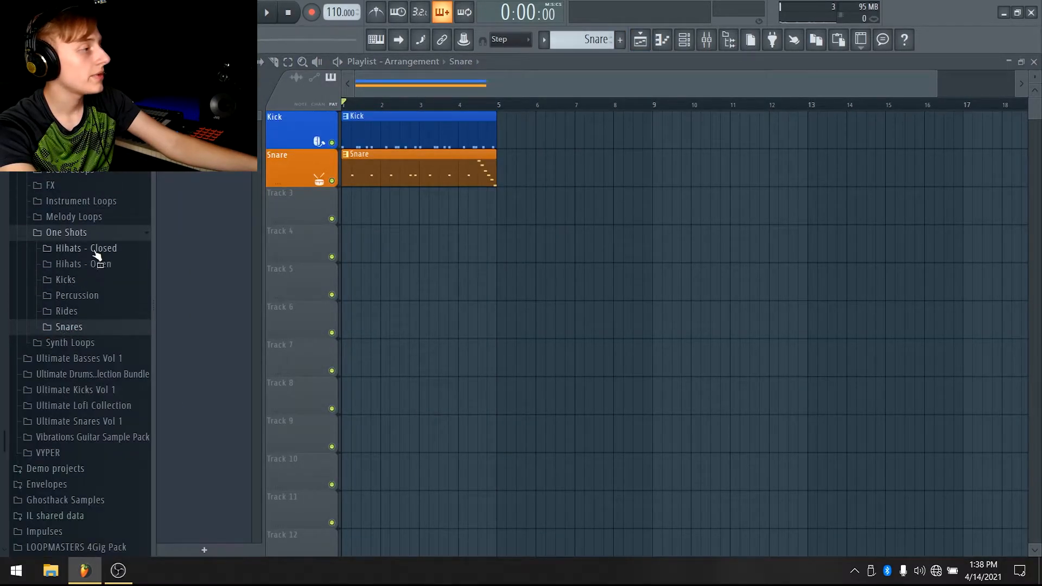
pyautogui.click(107, 250)
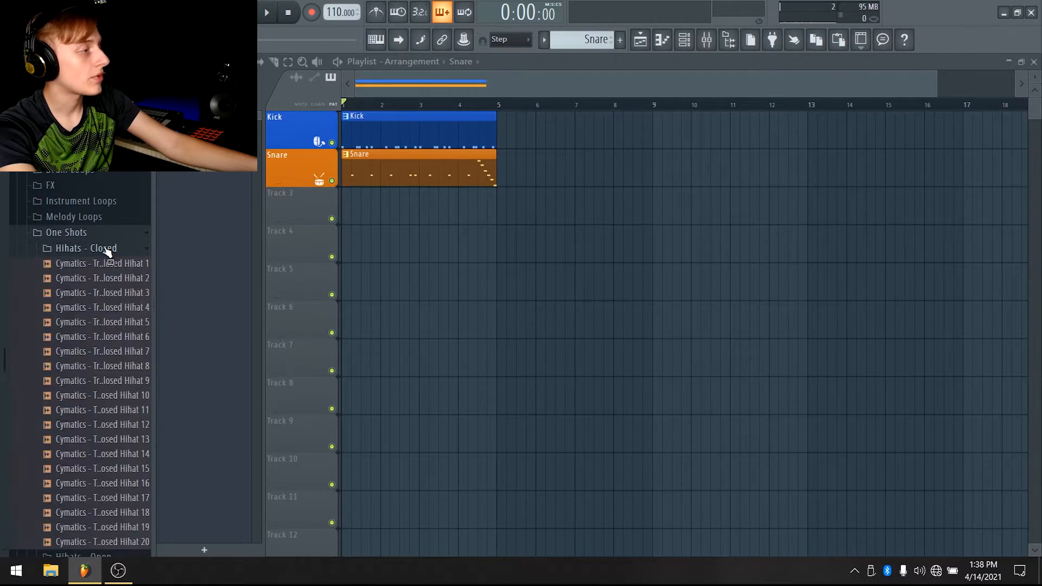
pyautogui.click(103, 264)
pyautogui.click(96, 279)
pyautogui.click(92, 307)
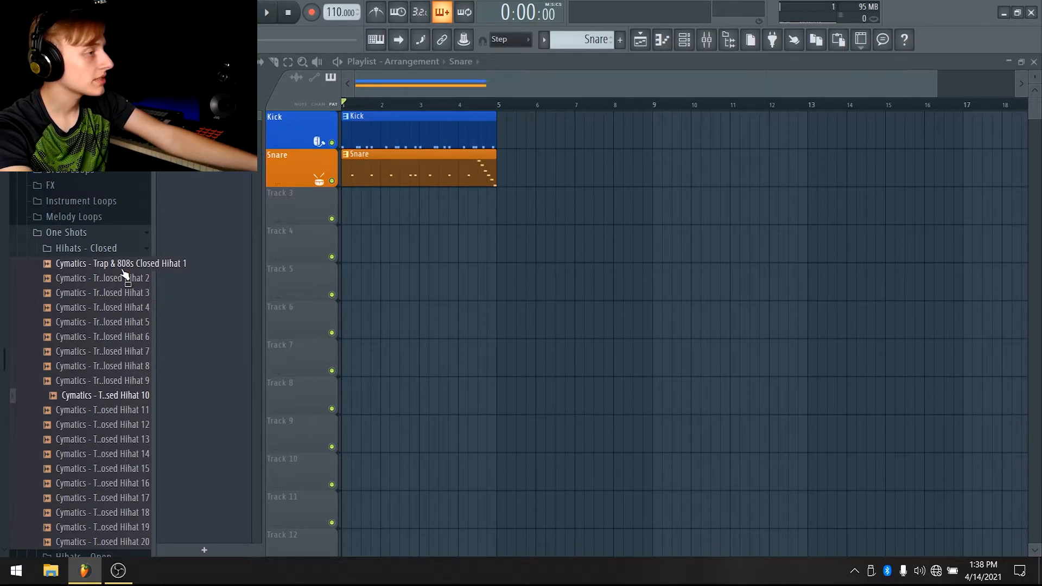
pyautogui.click(130, 279)
pyautogui.click(121, 294)
pyautogui.click(115, 353)
pyautogui.click(115, 381)
pyautogui.click(121, 440)
pyautogui.click(129, 485)
pyautogui.click(128, 513)
pyautogui.click(121, 469)
pyautogui.click(114, 424)
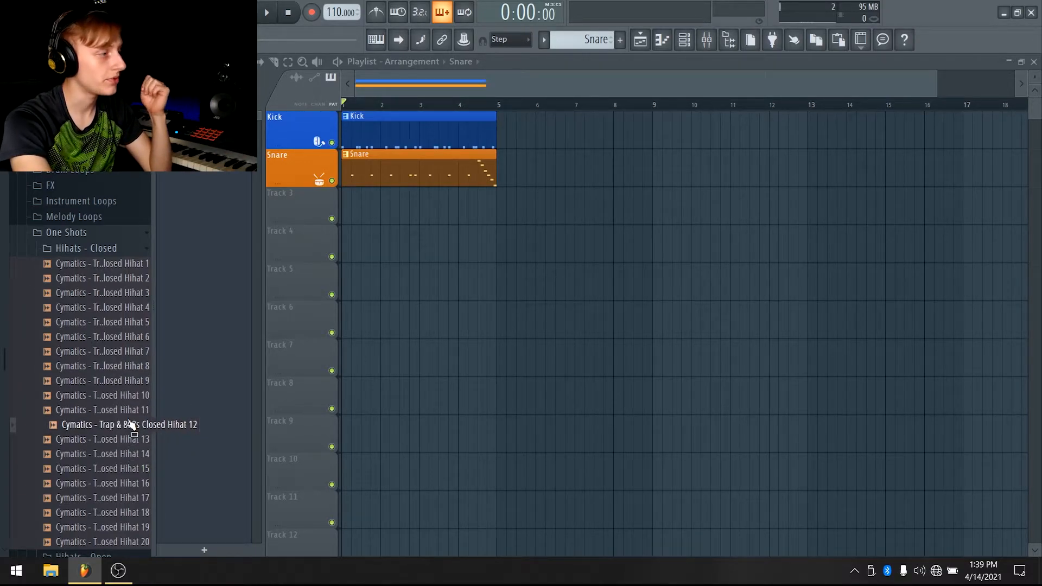
pyautogui.click(130, 410)
pyautogui.click(133, 395)
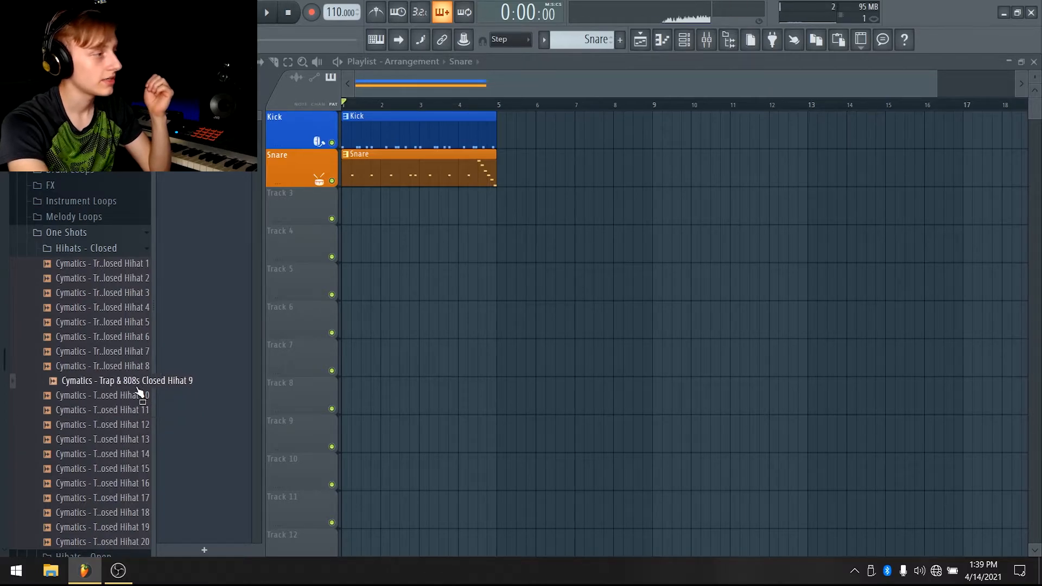
pyautogui.click(131, 351)
pyautogui.click(129, 336)
pyautogui.click(128, 321)
pyautogui.click(126, 293)
pyautogui.click(122, 281)
pyautogui.click(114, 291)
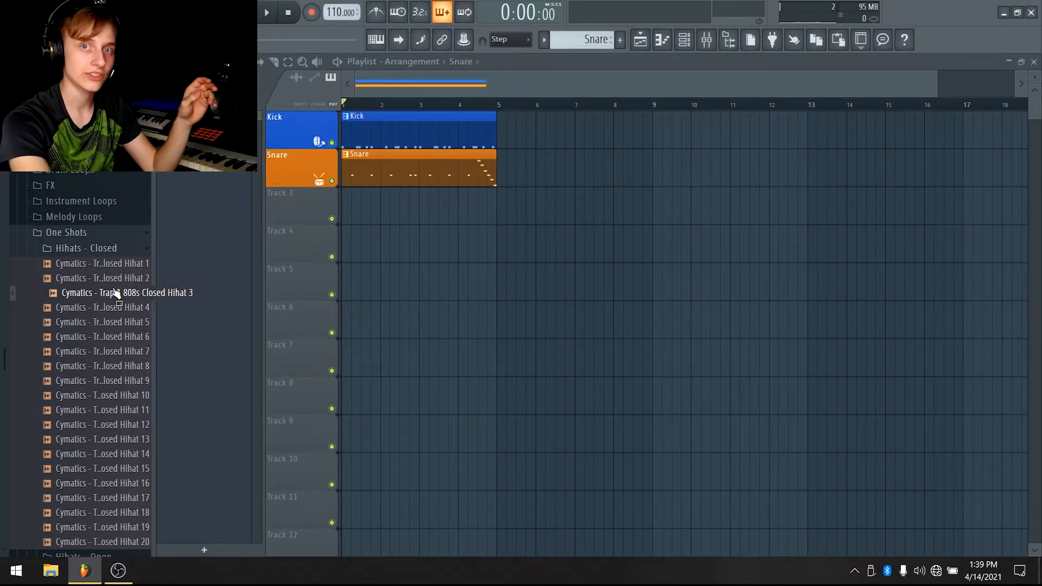
# Load Cymatics Trap & 808s Closed Hihat 3 into the project, create a new Pattern 3 and place it on track 3
pyautogui.moveTo(116, 293); pyautogui.dragTo(349, 243)
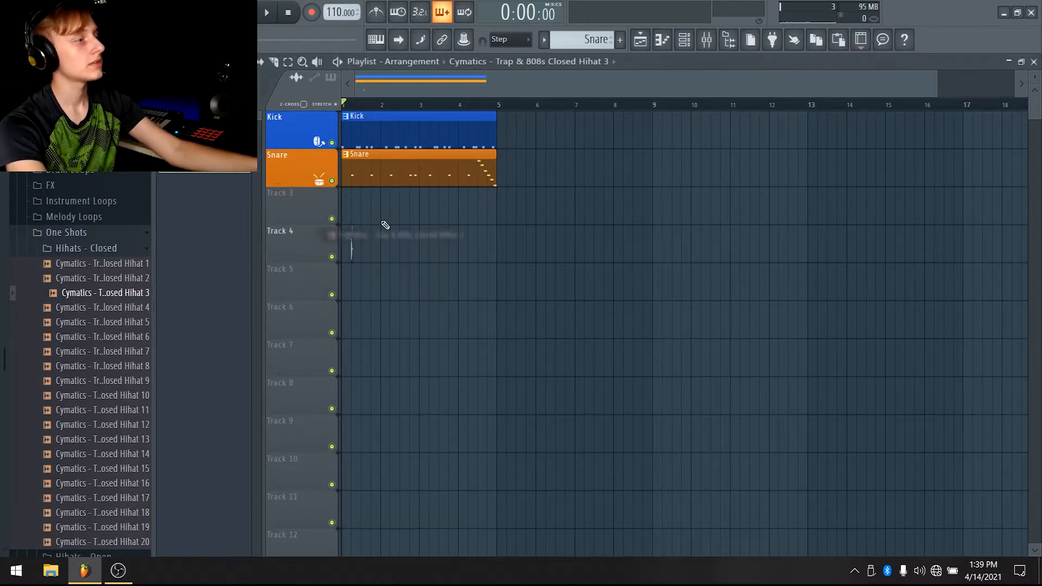
pyautogui.click(620, 37)
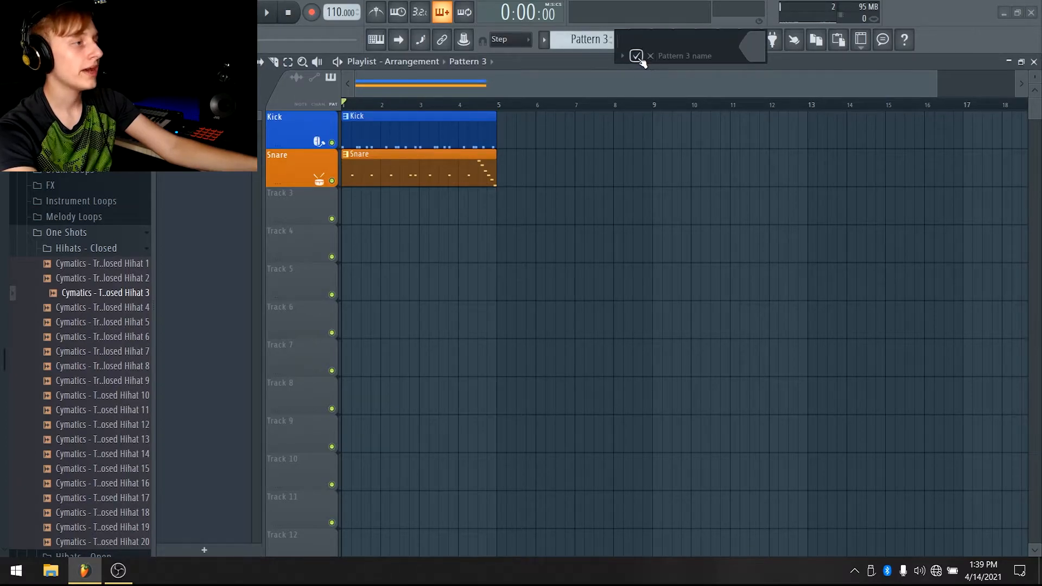
pyautogui.click(637, 56)
pyautogui.scroll(5, 523, 100)
pyautogui.click(380, 204)
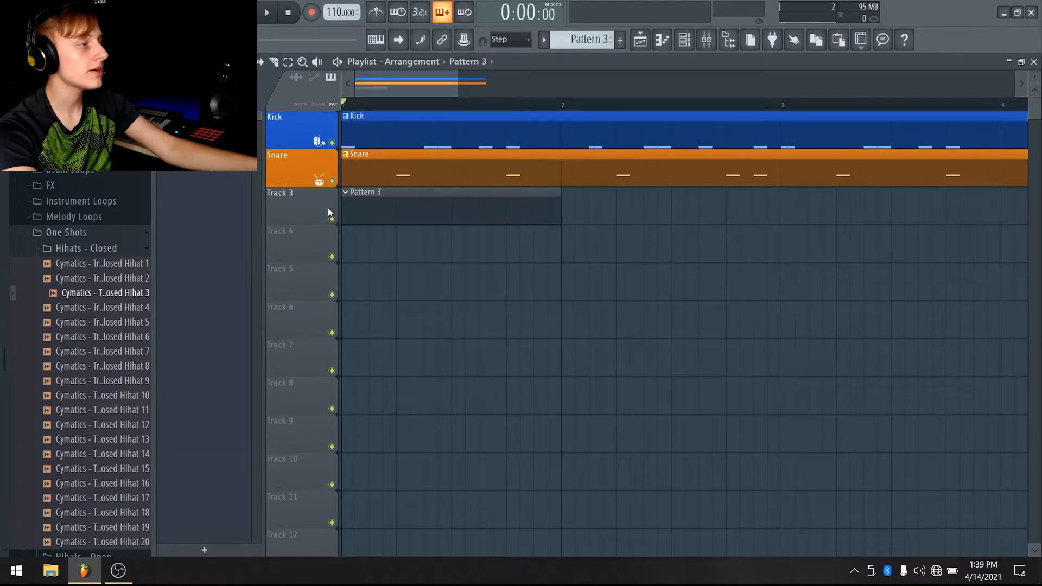
# Rename playlist track 3 as Hi-Hats
pyautogui.rightClick(310, 188)
pyautogui.click(350, 199)
pyautogui.click(212, 197)
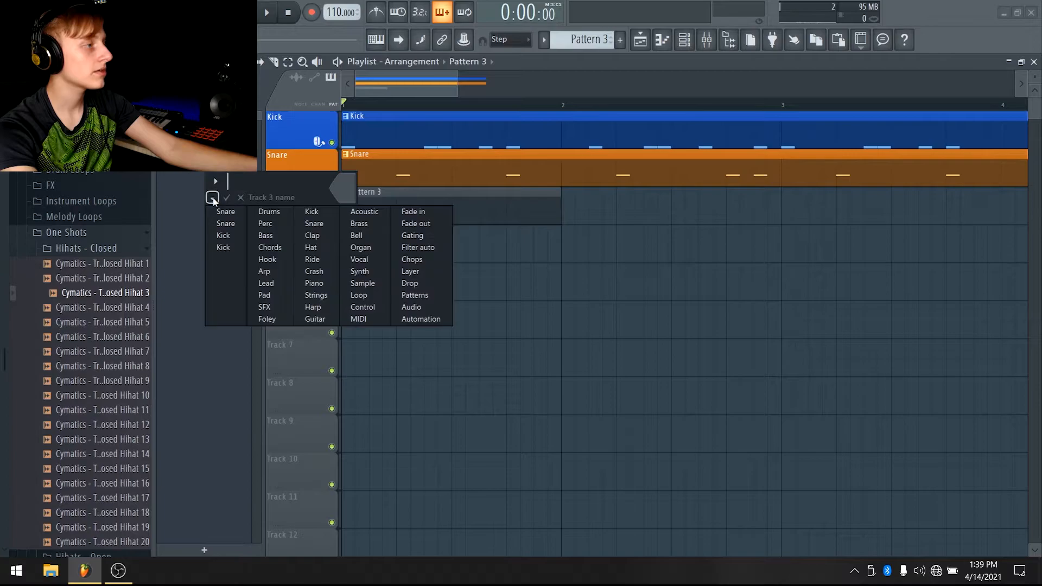
pyautogui.click(215, 198)
pyautogui.rightClick(244, 180)
pyautogui.click(286, 173)
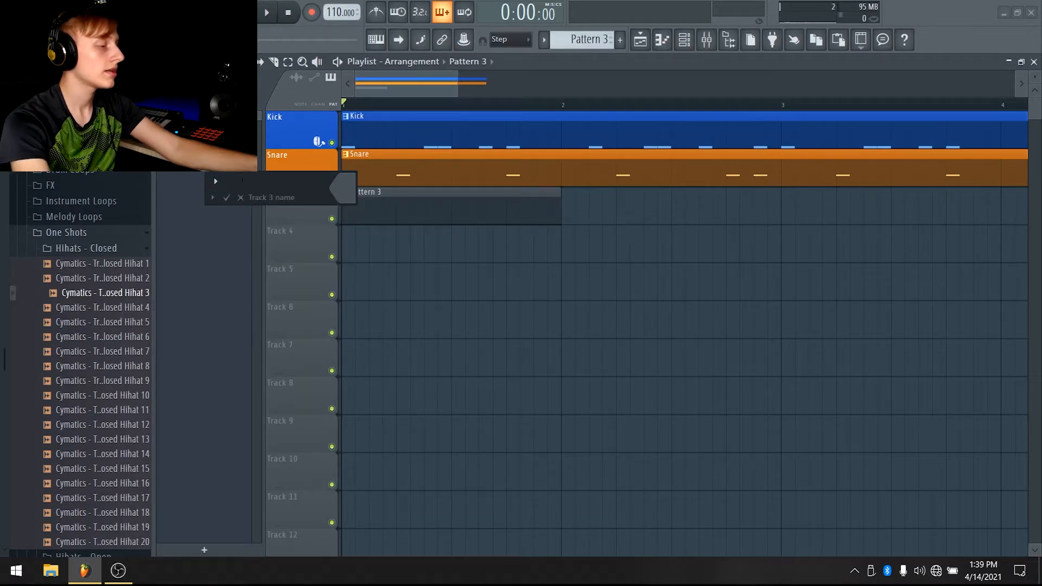
pyautogui.write('Hi-Hats')
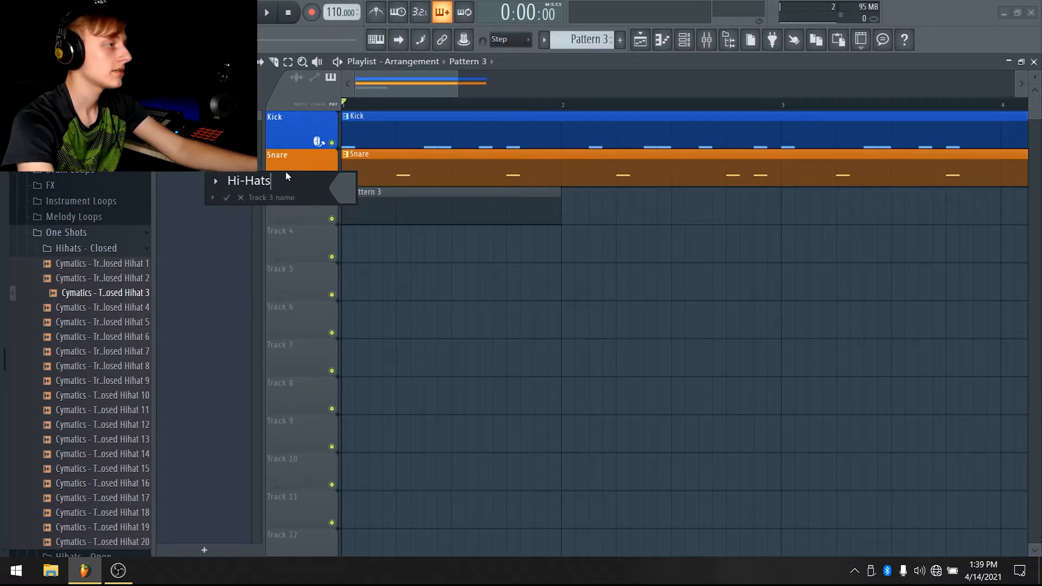
pyautogui.click(343, 188)
# Give the Hi-Hats track a red colour and a hi-hat cymbal icon
pyautogui.moveTo(483, 257)
pyautogui.mouseDown()
pyautogui.moveTo(441, 250)
pyautogui.moveTo(446, 227)
pyautogui.mouseUp()
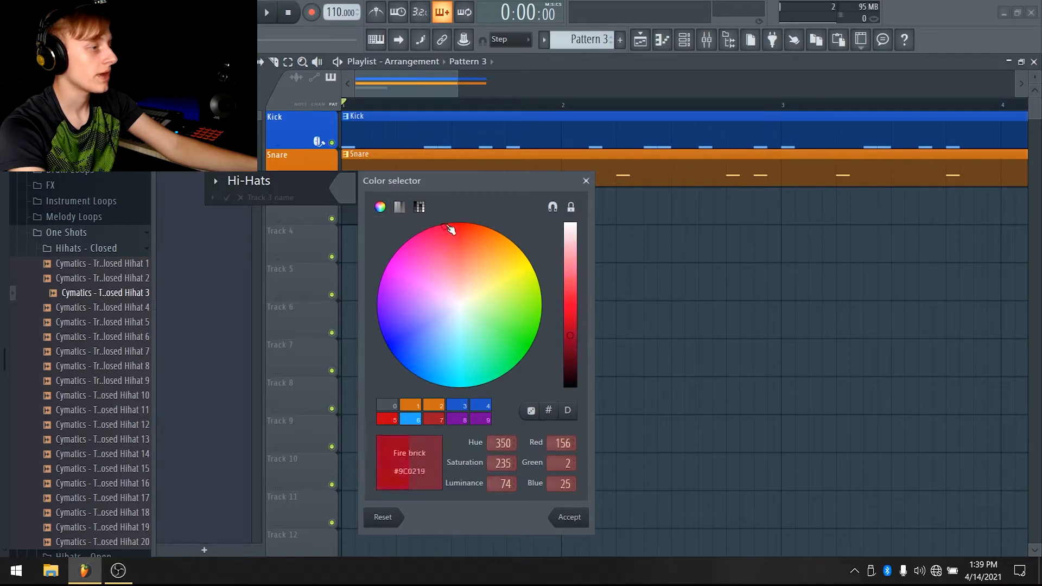
pyautogui.click(218, 182)
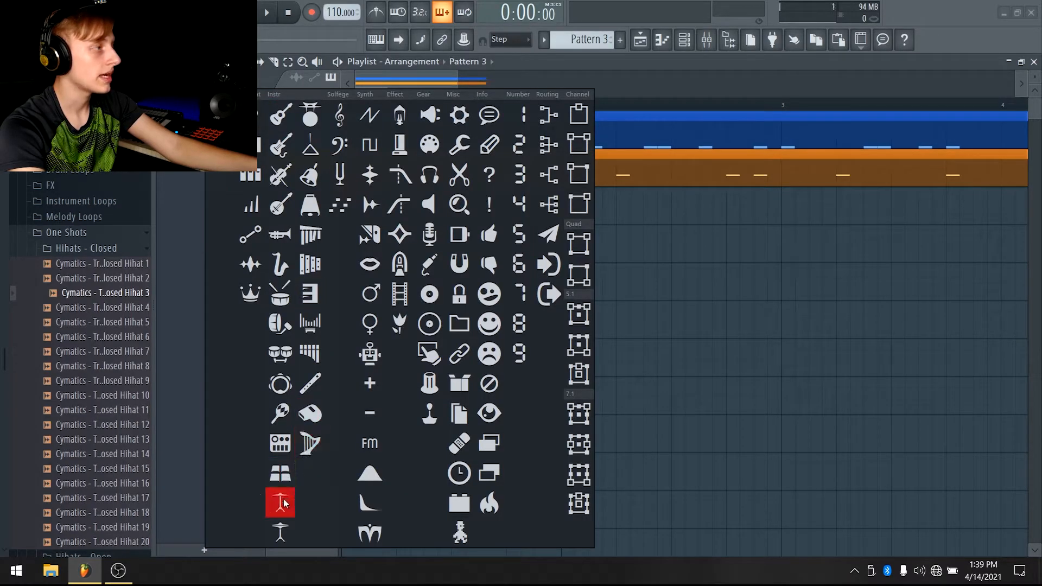
pyautogui.click(286, 526)
pyautogui.press('Return')
# Rename the Closed Hihat 3 channel as Hi-Hats with the matching red colour and icon
pyautogui.rightClick(314, 195)
pyautogui.click(363, 242)
pyautogui.click(684, 40)
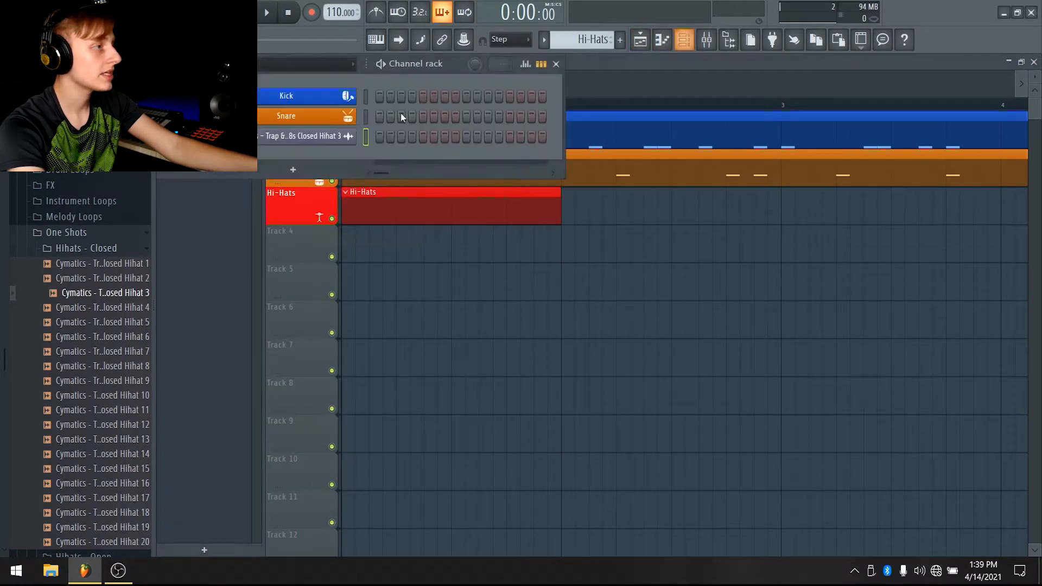
pyautogui.rightClick(287, 138)
pyautogui.click(408, 163)
pyautogui.click(263, 169)
pyautogui.click(279, 182)
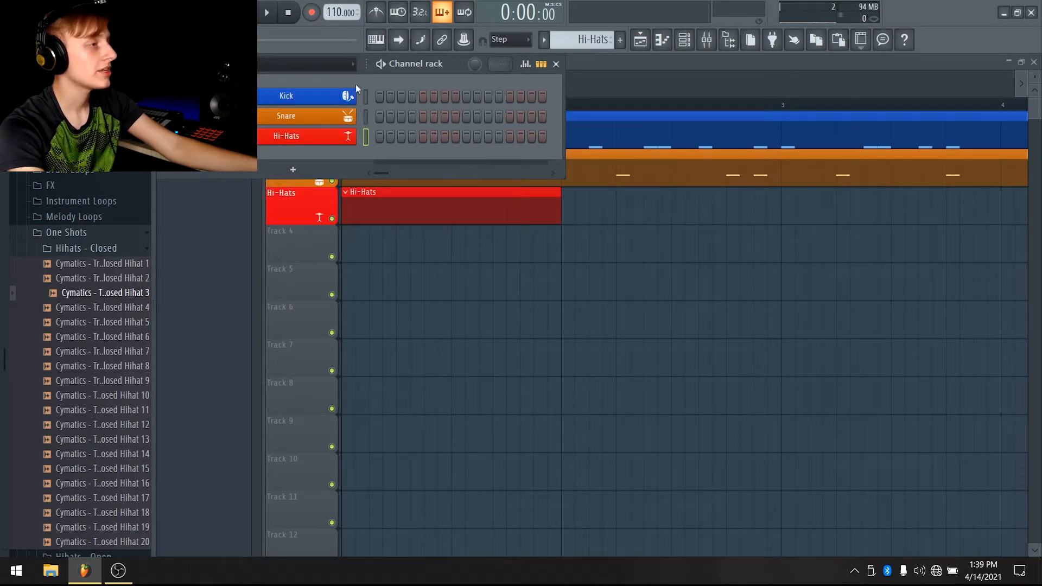
# Drag closed hi-hat samples 4, 9, 11 and 6 into the project as extra channels
pyautogui.moveTo(131, 306); pyautogui.dragTo(374, 283)
pyautogui.moveTo(294, 401); pyautogui.dragTo(451, 396)
pyautogui.moveTo(130, 410); pyautogui.dragTo(468, 320)
pyautogui.moveTo(104, 337); pyautogui.dragTo(545, 320)
pyautogui.click(691, 44)
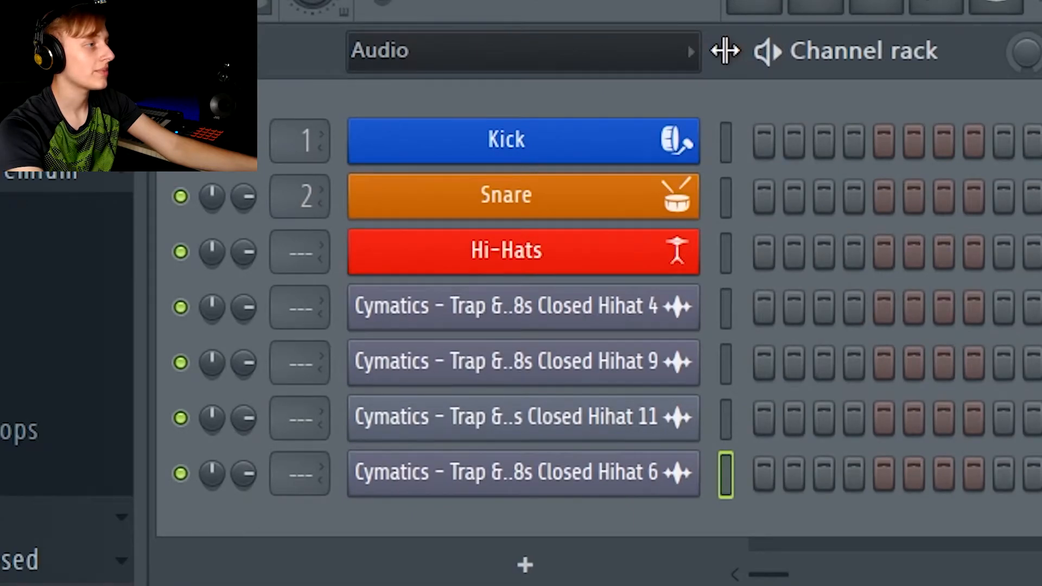
pyautogui.moveTo(725, 50); pyautogui.dragTo(634, 51)
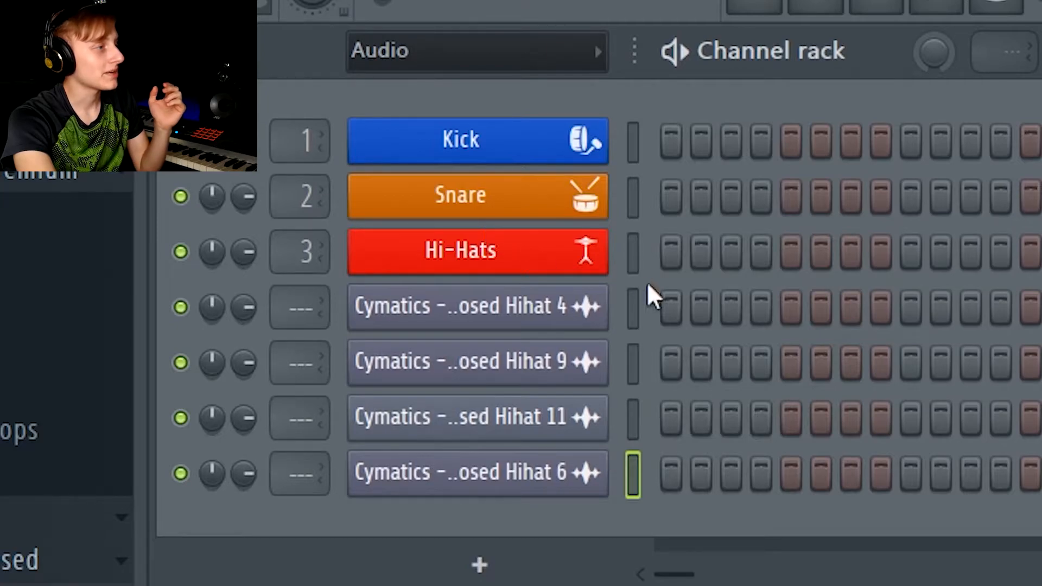
# Delete the four extra closed hi-hat channels from the channel rack
pyautogui.click(173, 53)
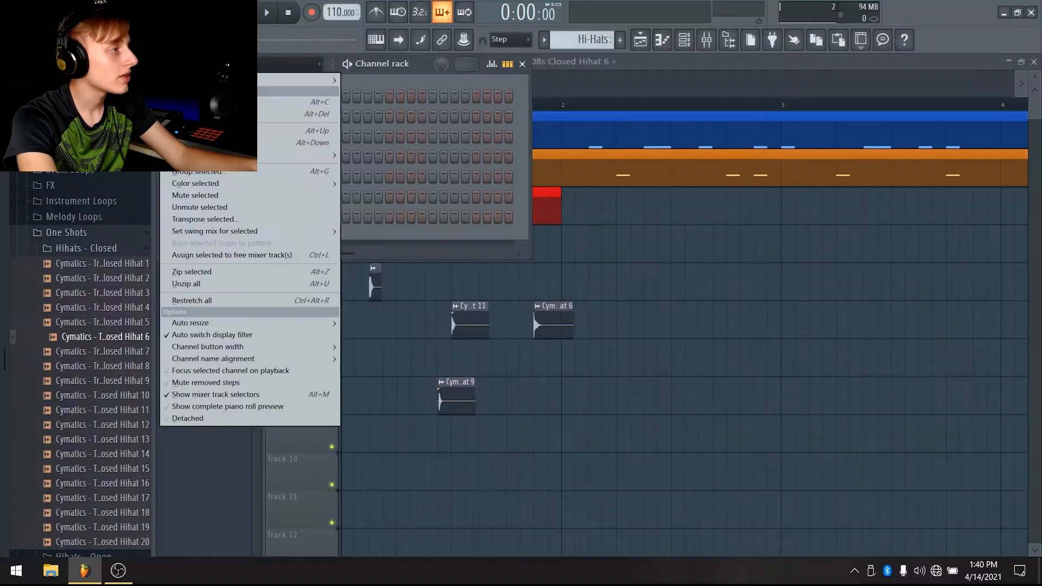
pyautogui.click(239, 113)
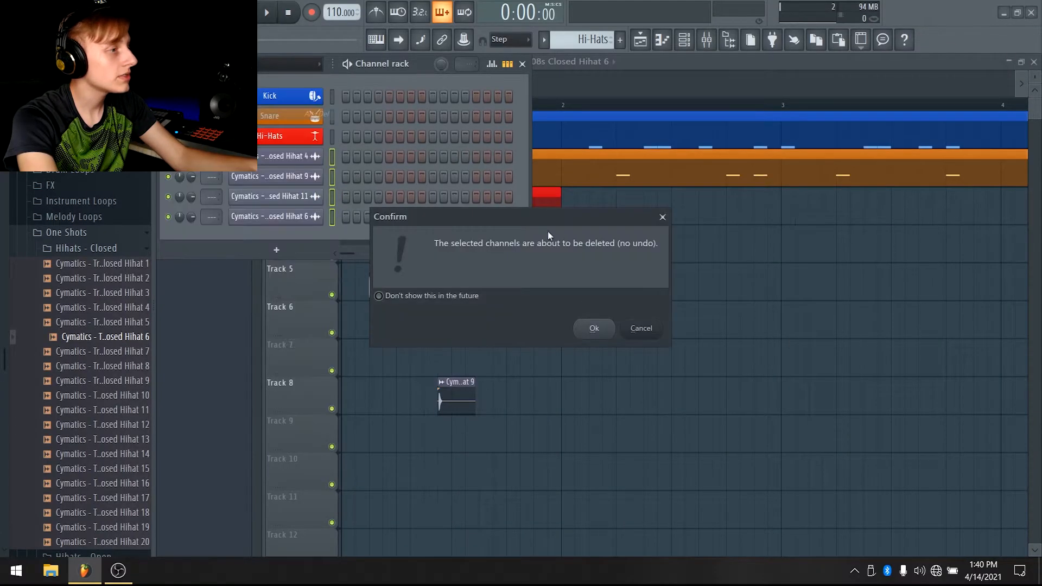
pyautogui.click(593, 331)
# Open the Hi-Hats channel in the piano roll and place a C5 note at the start of bar 1
pyautogui.press('F6')
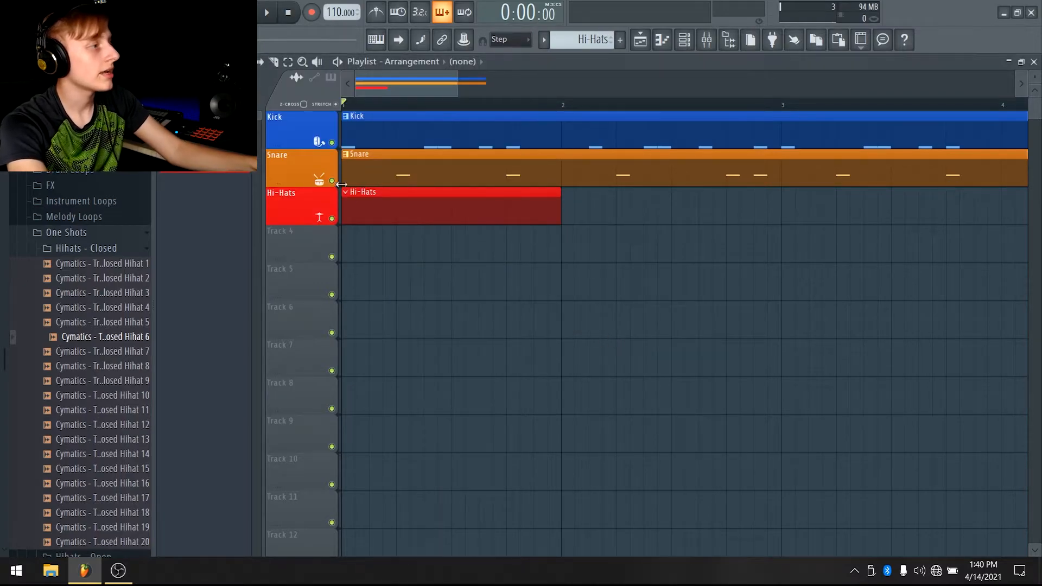
pyautogui.press('F6')
pyautogui.rightClick(285, 140)
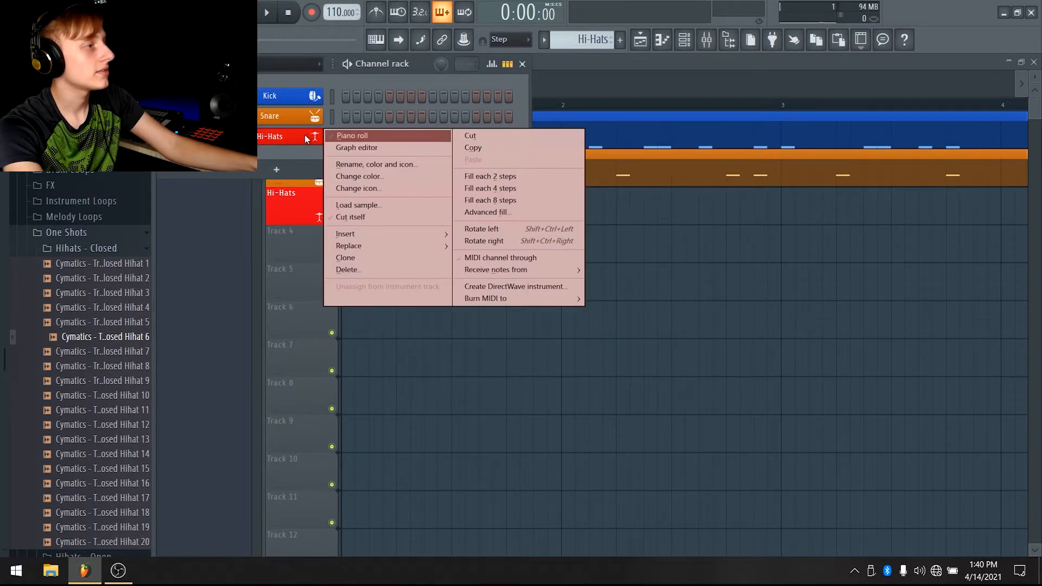
pyautogui.click(347, 136)
pyautogui.click(202, 279)
pyautogui.click(206, 324)
pyautogui.click(211, 324)
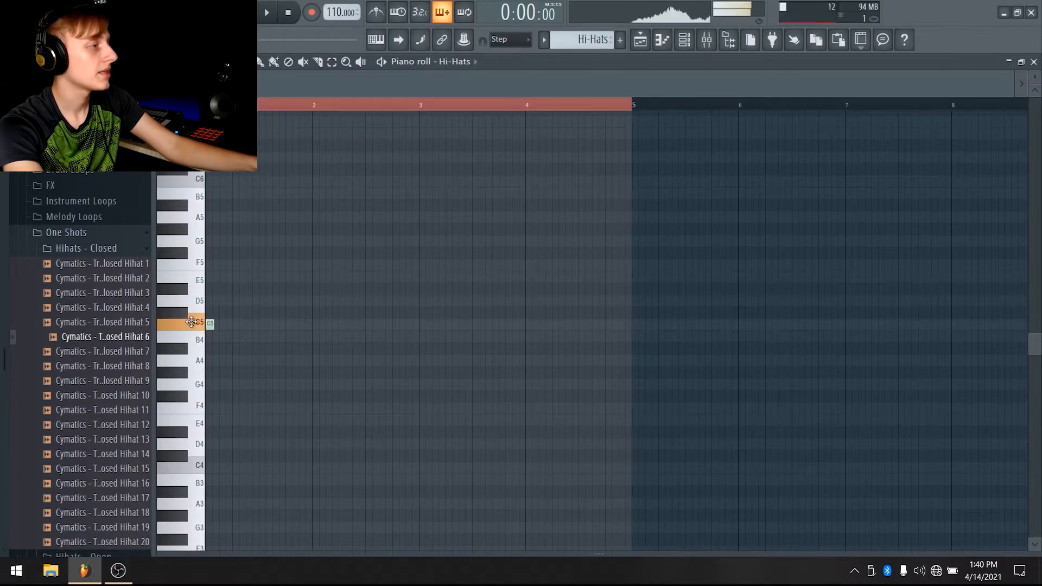
# Add two more evenly spaced C5 hi-hat notes after the first and shorten their length
pyautogui.scroll(3, 367, 103)
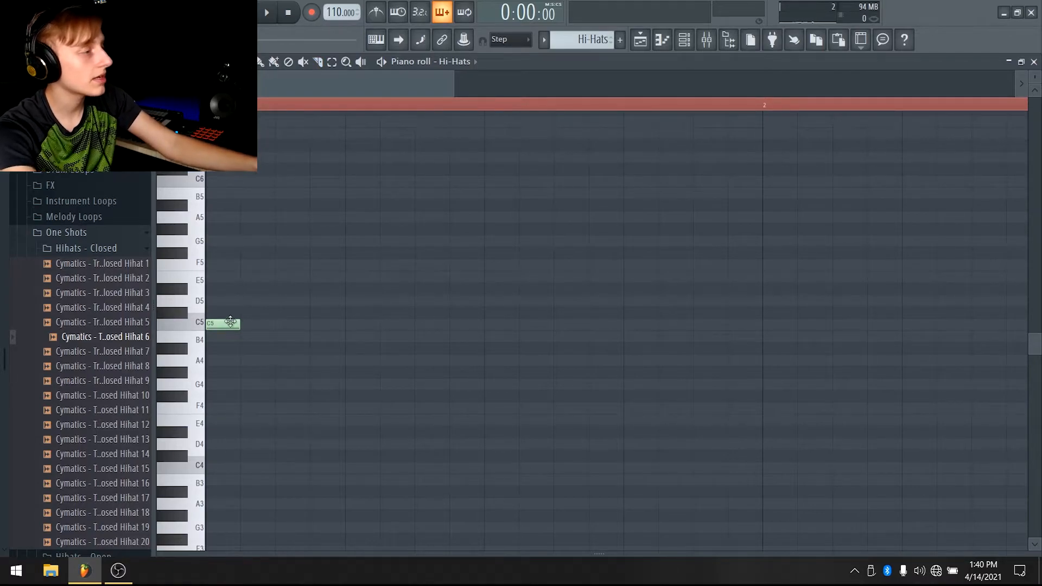
pyautogui.click(306, 324)
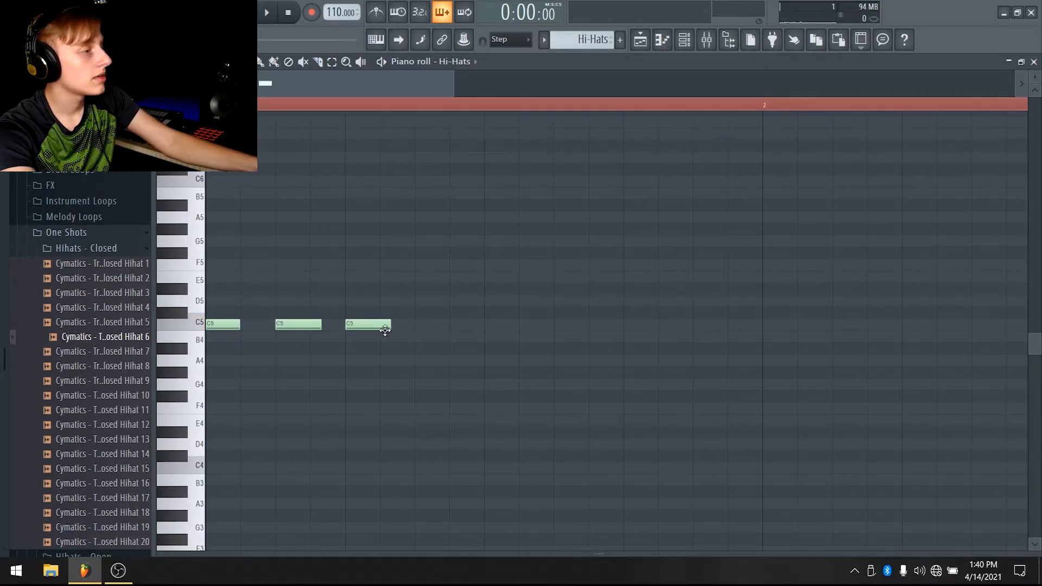
pyautogui.moveTo(319, 326); pyautogui.dragTo(311, 328)
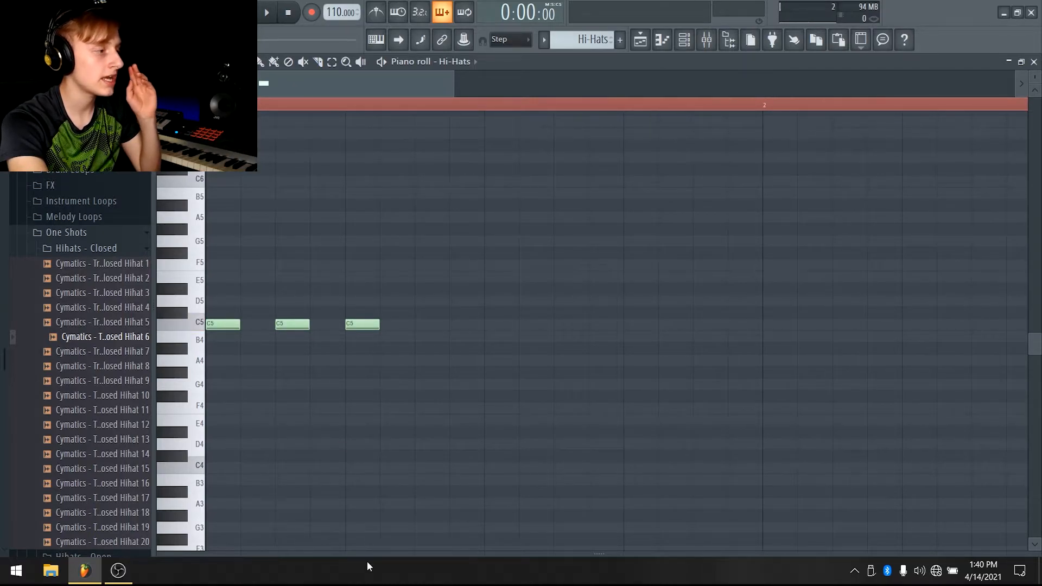
pyautogui.moveTo(358, 555); pyautogui.dragTo(313, 265)
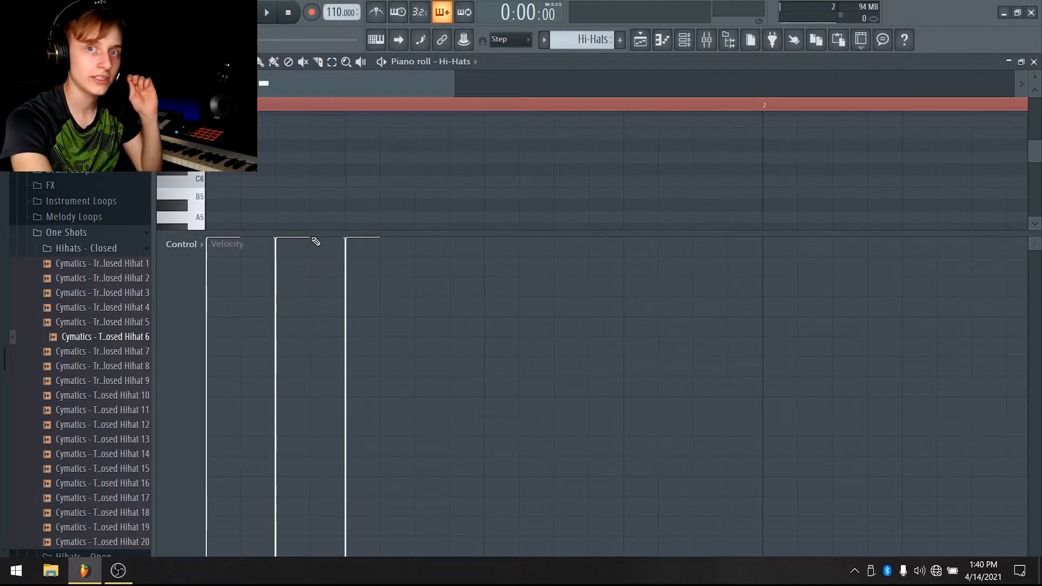
pyautogui.moveTo(322, 235); pyautogui.dragTo(369, 553)
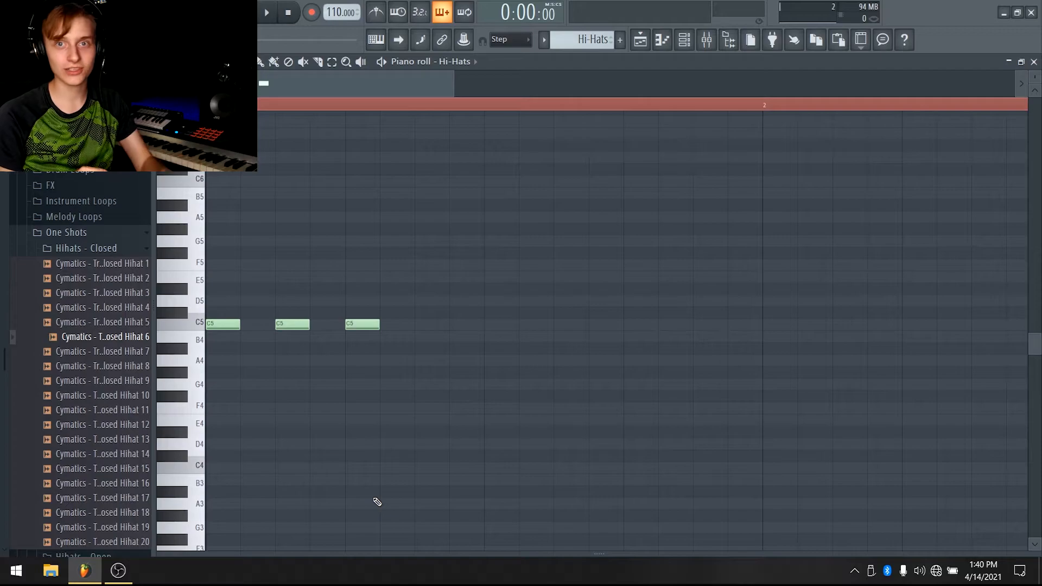
# Duplicate the three-note hi-hat group three times to fill the first bar and play it back
pyautogui.moveTo(454, 83); pyautogui.dragTo(251, 117)
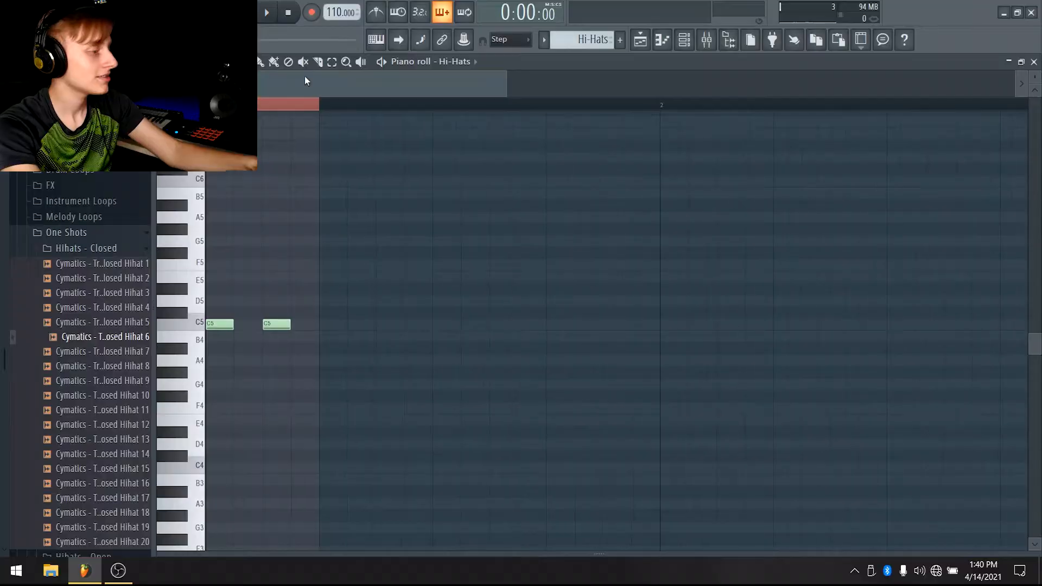
pyautogui.hotkey('ctrl', 'b')
pyautogui.hotkey('ctrl', 'b')
pyautogui.hotkey('ctrl', 'b')
pyautogui.press('space')
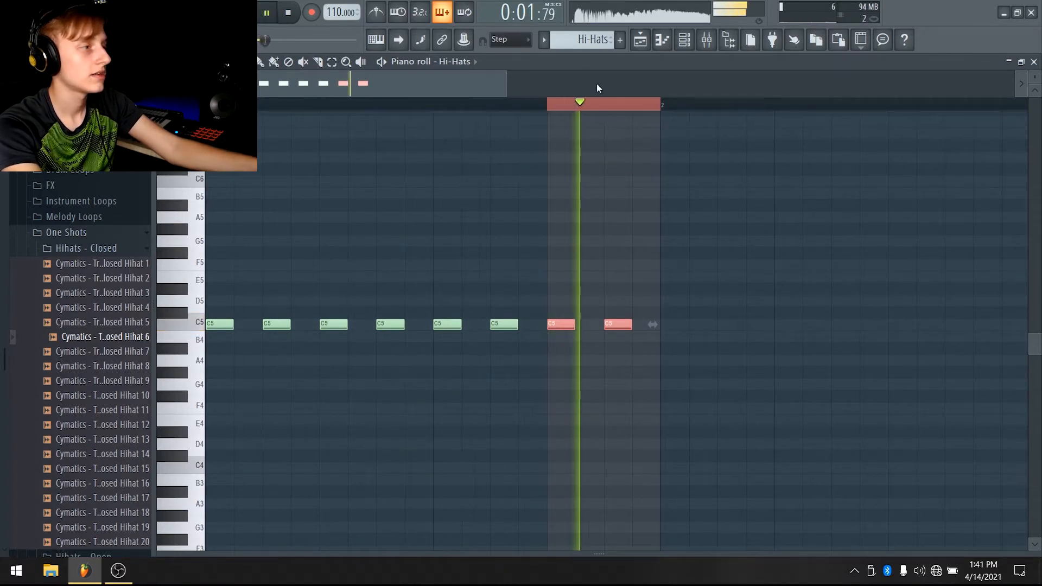
pyautogui.press('space')
# Select all hi-hat notes and duplicate them repeatedly to fill bars 1 through 4
pyautogui.scroll(-3, 593, 86)
pyautogui.hotkey('ctrl', 'a')
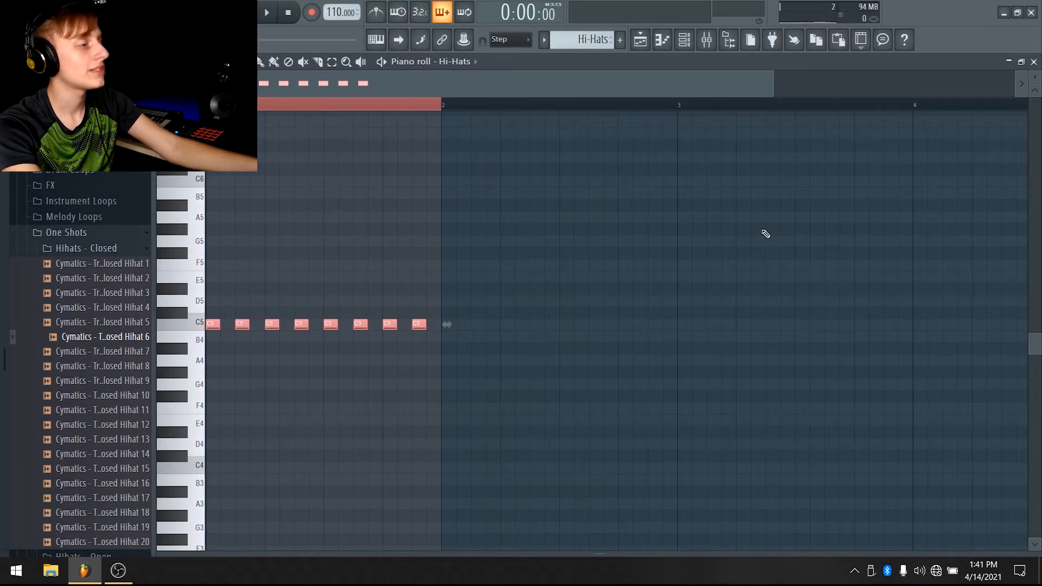
pyautogui.hotkey('ctrl', 'b')
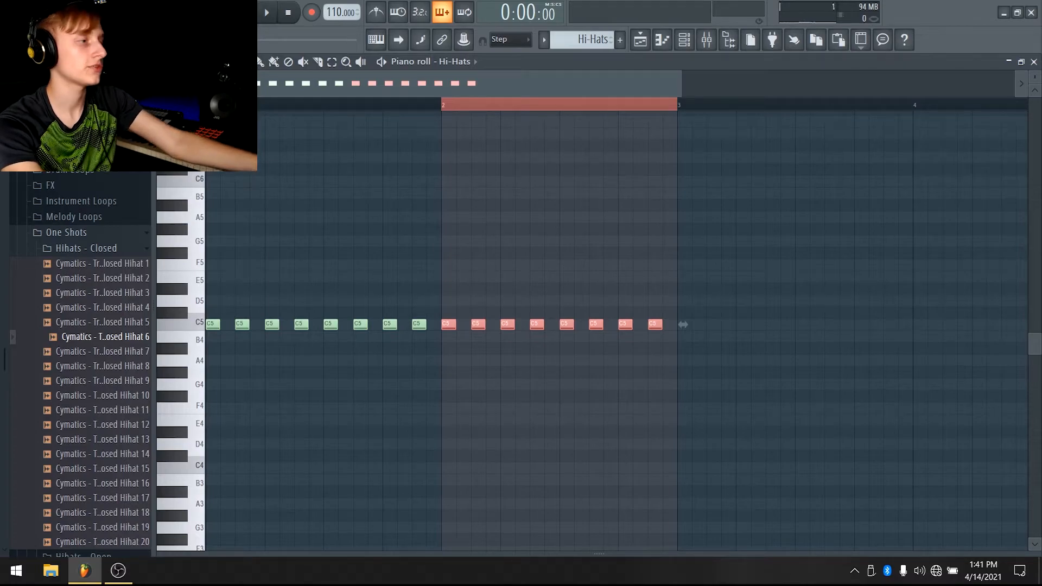
pyautogui.press('space')
pyautogui.moveTo(443, 105); pyautogui.dragTo(206, 104)
pyautogui.hotkey('ctrl', 'b')
# Play back the hi-hat pattern, then switch to the playlist and stop playback
pyautogui.scroll(-2, 250, 84)
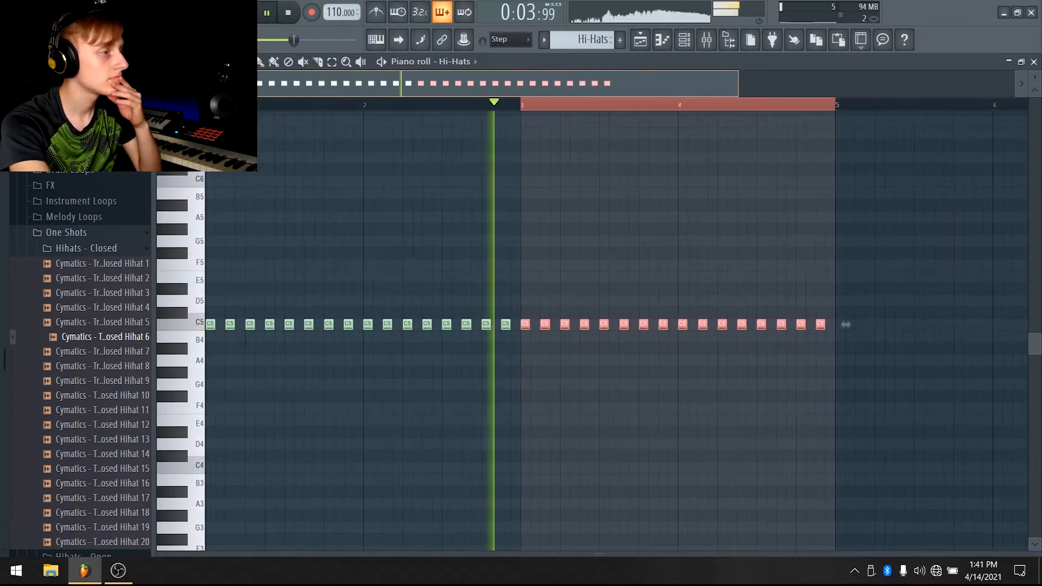
pyautogui.scroll(-2, 249, 84)
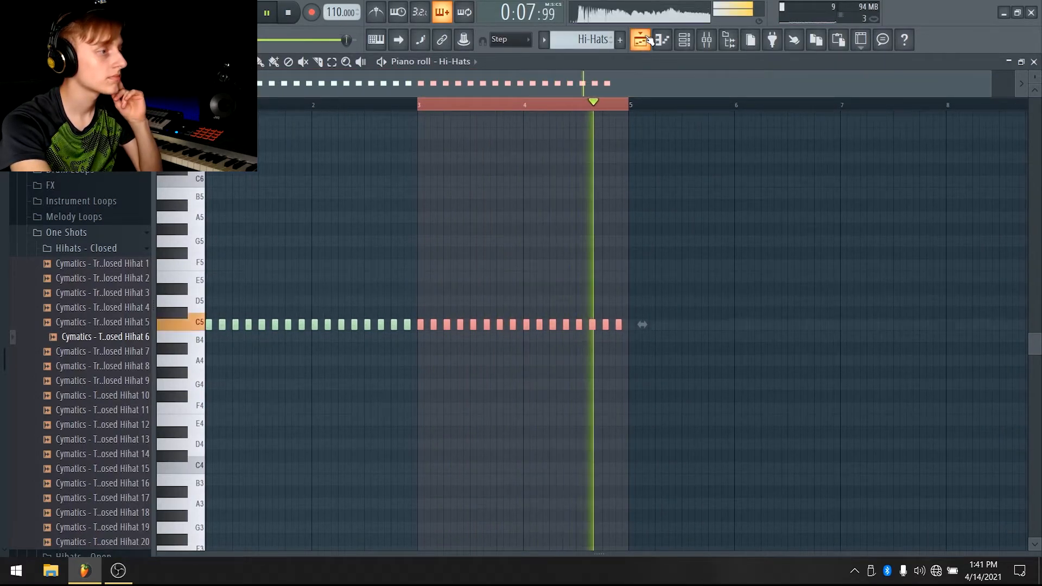
pyautogui.click(650, 40)
pyautogui.press('space')
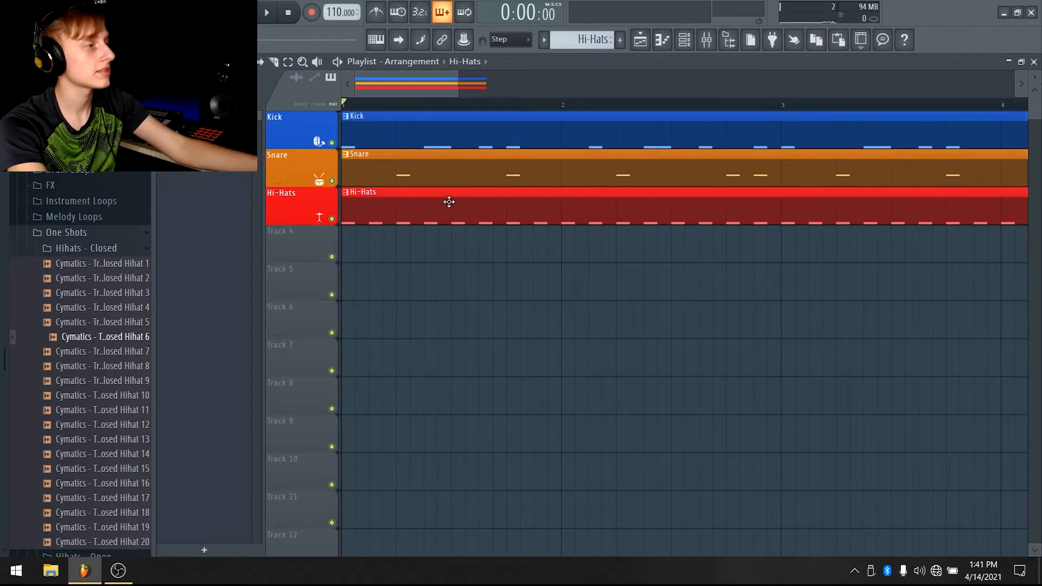
# Open the hi-hat pattern in the piano roll and play it back
pyautogui.doubleClick(449, 202)
pyautogui.scroll(5, 309, 184)
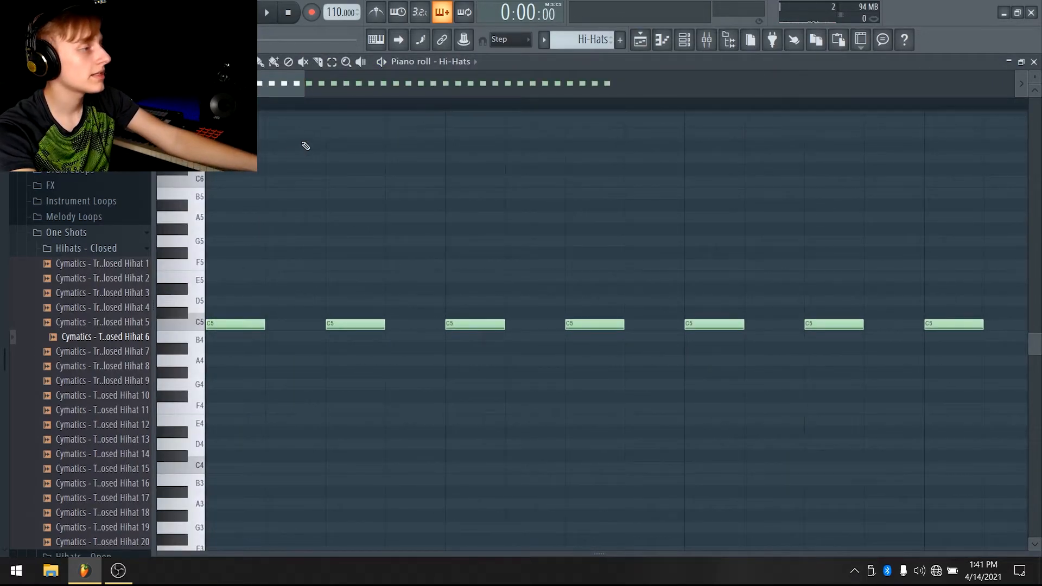
pyautogui.scroll(-3, 306, 87)
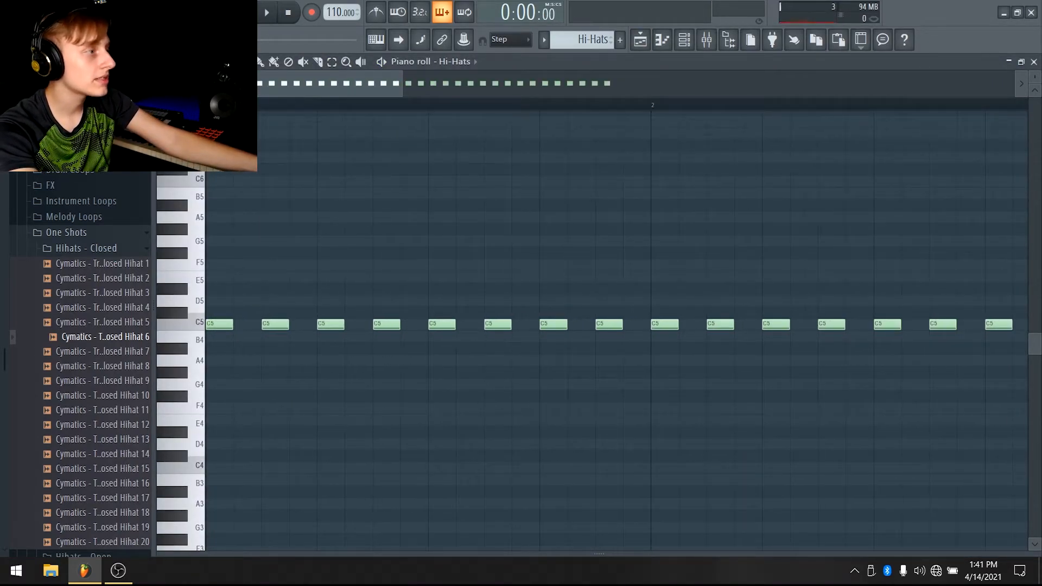
pyautogui.press('space')
pyautogui.scroll(2, 576, 100)
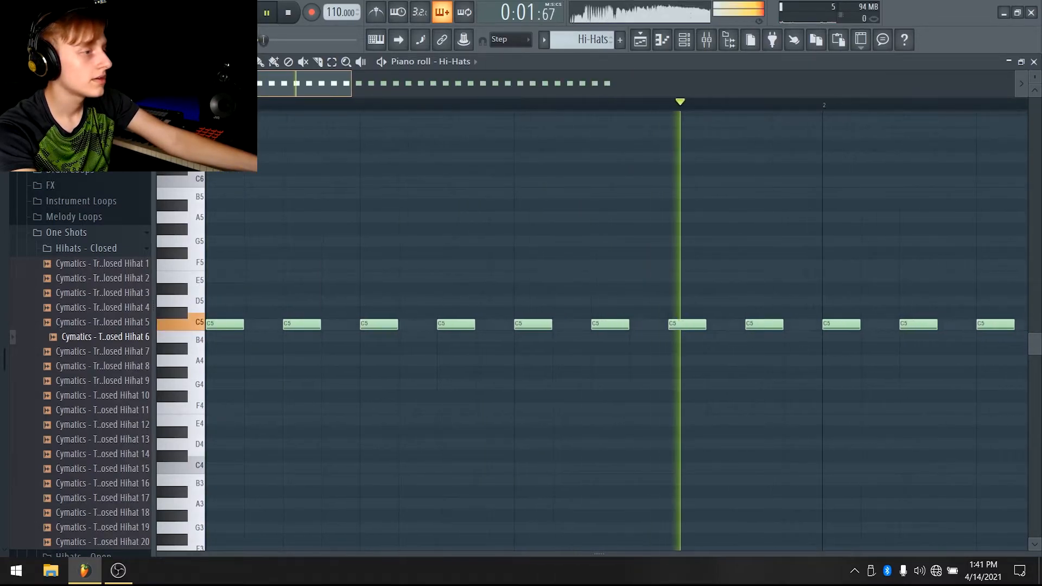
pyautogui.press('space')
# Add a quick roll of short hi-hat notes just before bar 2 and move it down to C5
pyautogui.scroll(1, 616, 326)
pyautogui.scroll(-2, 616, 326)
pyautogui.click(469, 277)
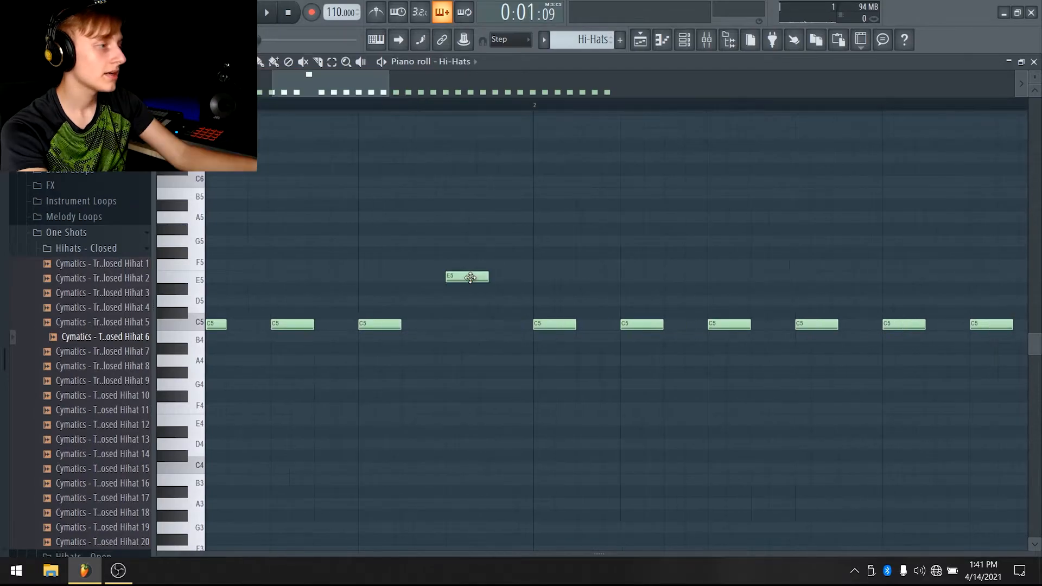
pyautogui.click(508, 277)
pyautogui.click(543, 279)
pyautogui.click(597, 277)
pyautogui.click(646, 276)
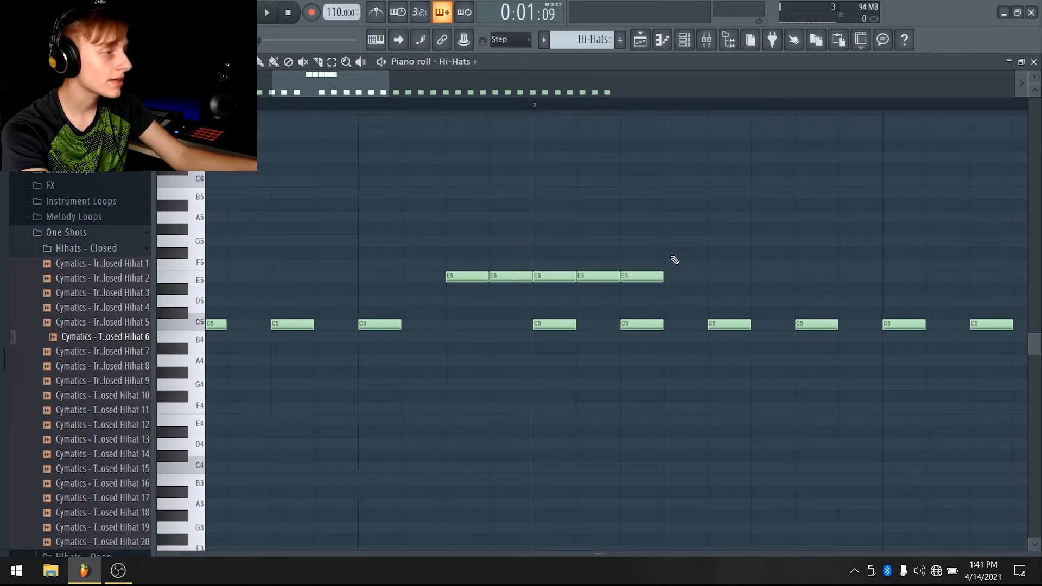
pyautogui.moveTo(652, 280); pyautogui.dragTo(461, 300)
pyautogui.moveTo(646, 275); pyautogui.dragTo(571, 277)
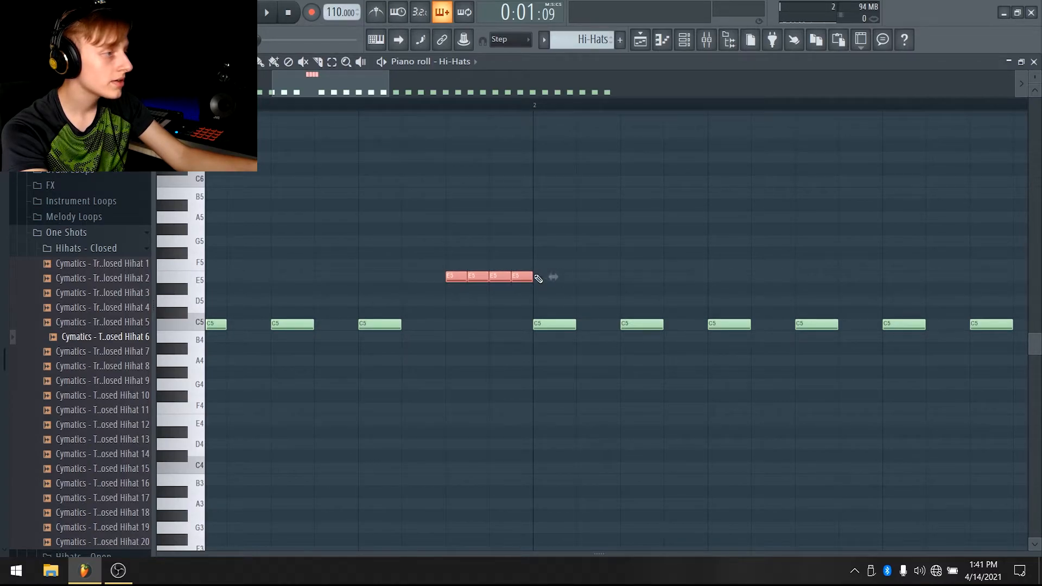
pyautogui.moveTo(520, 275); pyautogui.dragTo(516, 326)
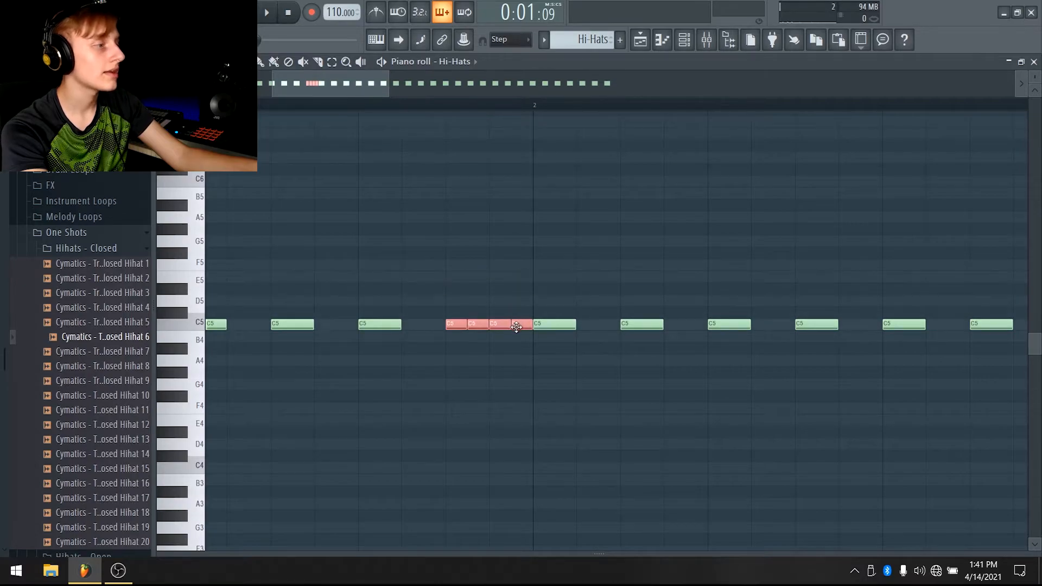
# Replace the following bars by duplicating the first bar with its roll, and play the pattern
pyautogui.scroll(-3, 479, 73)
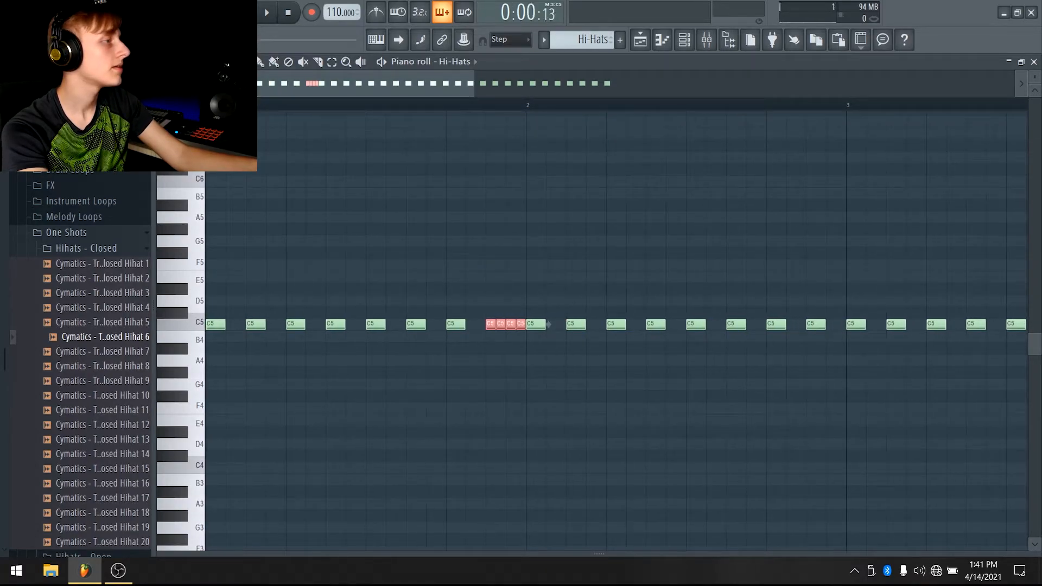
pyautogui.press('space')
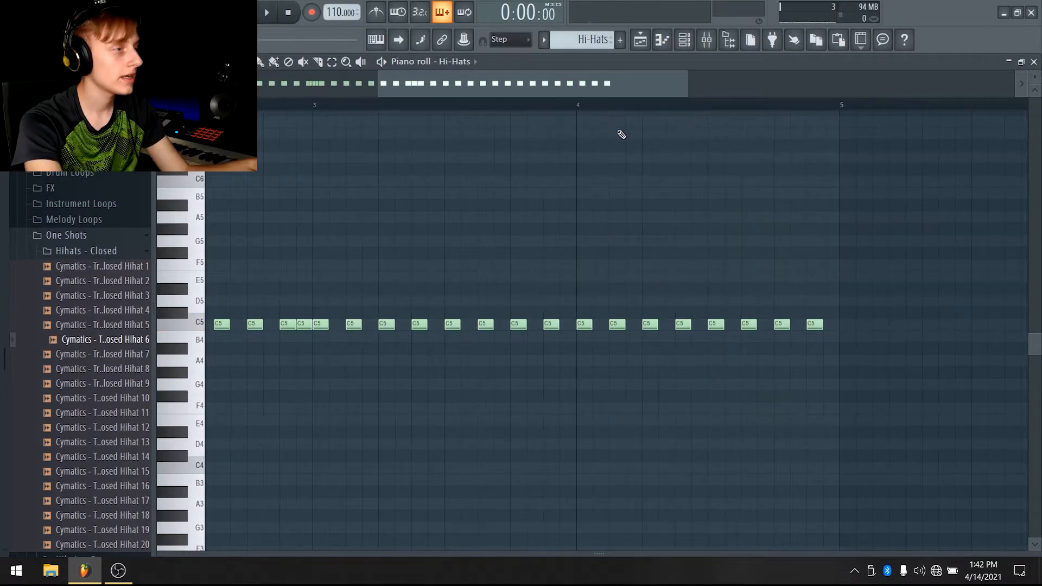
pyautogui.scroll(-2, 621, 86)
pyautogui.moveTo(859, 103)
pyautogui.mouseDown()
pyautogui.moveTo(640, 128)
pyautogui.moveTo(466, 101)
pyautogui.moveTo(206, 103)
pyautogui.moveTo(741, 112)
pyautogui.moveTo(534, 131)
pyautogui.moveTo(869, 106)
pyautogui.mouseUp()
pyautogui.press('Delete')
pyautogui.hotkey('ctrl', 'b')
pyautogui.press('space')
pyautogui.keyDown('ctrl'); pyautogui.click(890, 159); pyautogui.keyUp('ctrl')
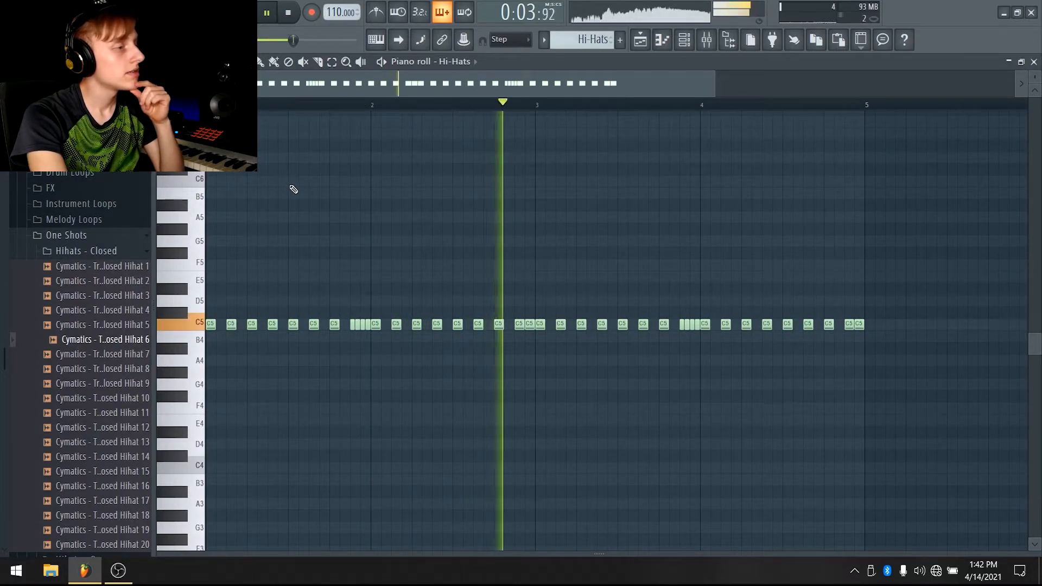
# Remove the last notes of bar 4, add three short C5 notes there and duplicate them
pyautogui.moveTo(686, 86)
pyautogui.mouseDown()
pyautogui.moveTo(390, 85)
pyautogui.moveTo(684, 84)
pyautogui.mouseUp()
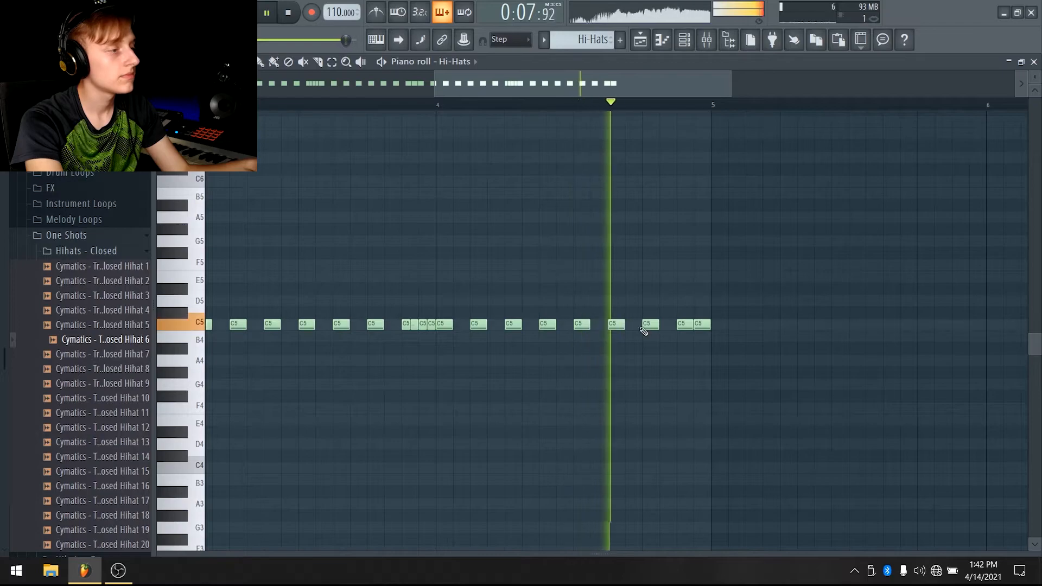
pyautogui.press('space')
pyautogui.scroll(2, 689, 307)
pyautogui.rightClick(670, 323)
pyautogui.rightClick(698, 328)
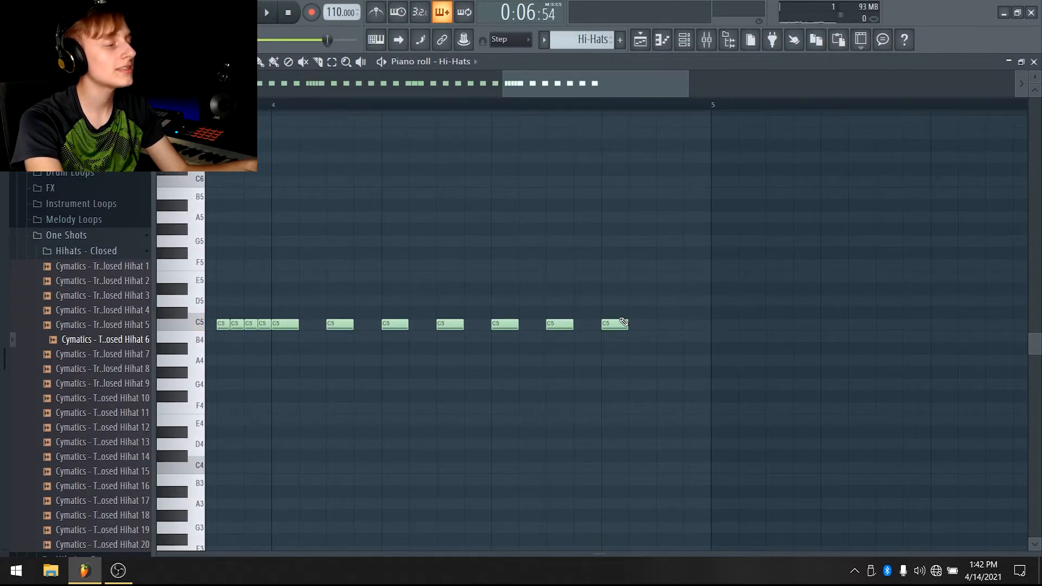
pyautogui.click(639, 324)
pyautogui.click(665, 324)
pyautogui.click(687, 324)
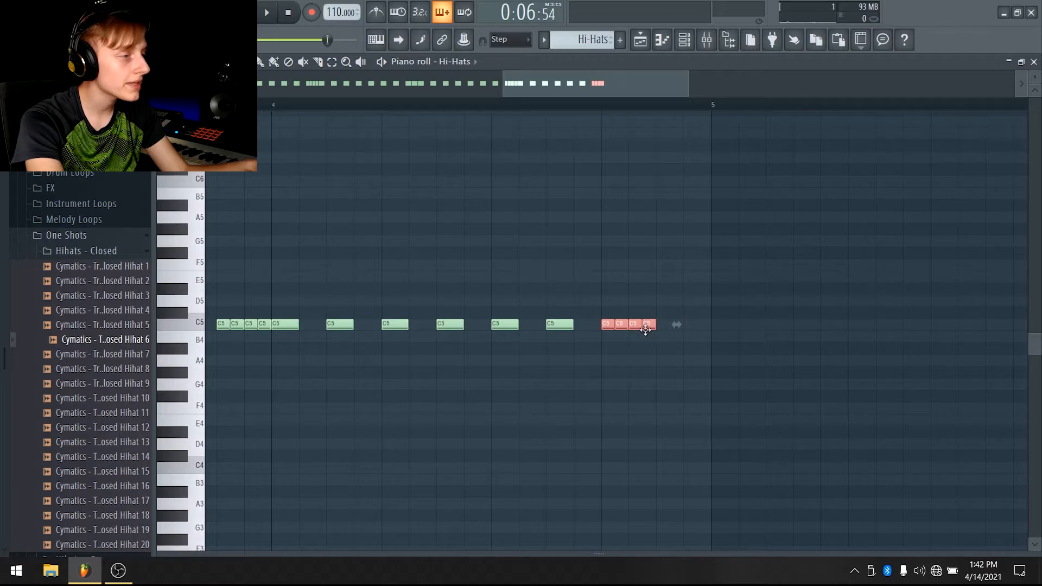
pyautogui.hotkey('ctrl', 'b')
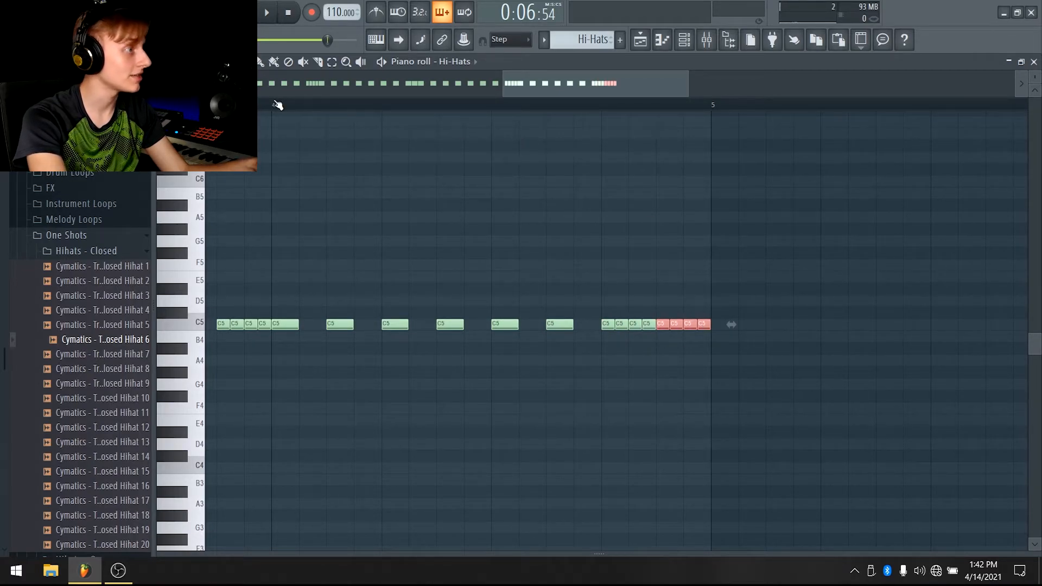
# Delete two notes from the ending of bar 4 and replay the pattern
pyautogui.press('space')
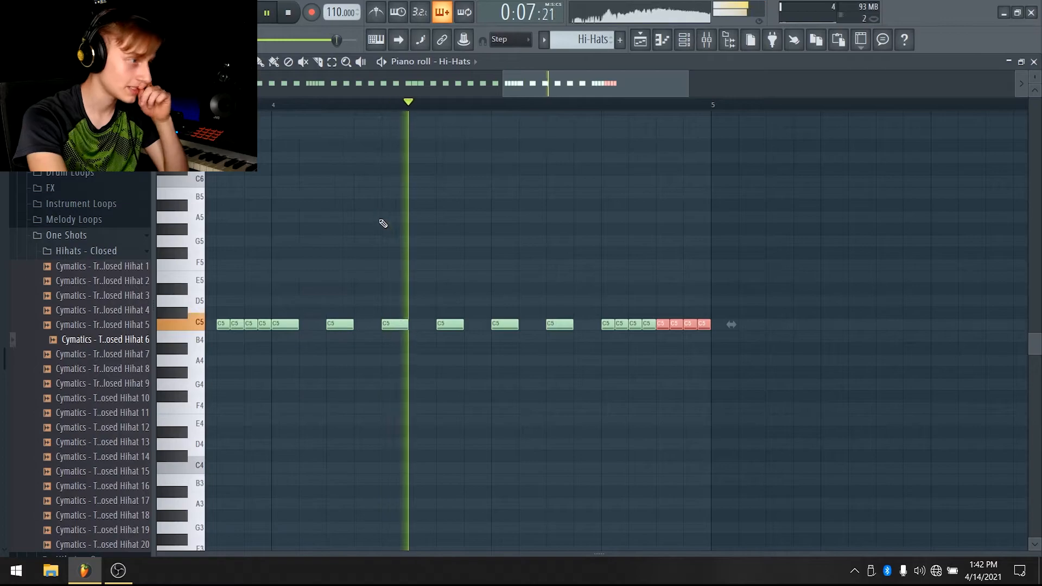
pyautogui.press('space')
pyautogui.click(662, 294)
pyautogui.rightClick(647, 324)
pyautogui.rightClick(701, 324)
pyautogui.press('space')
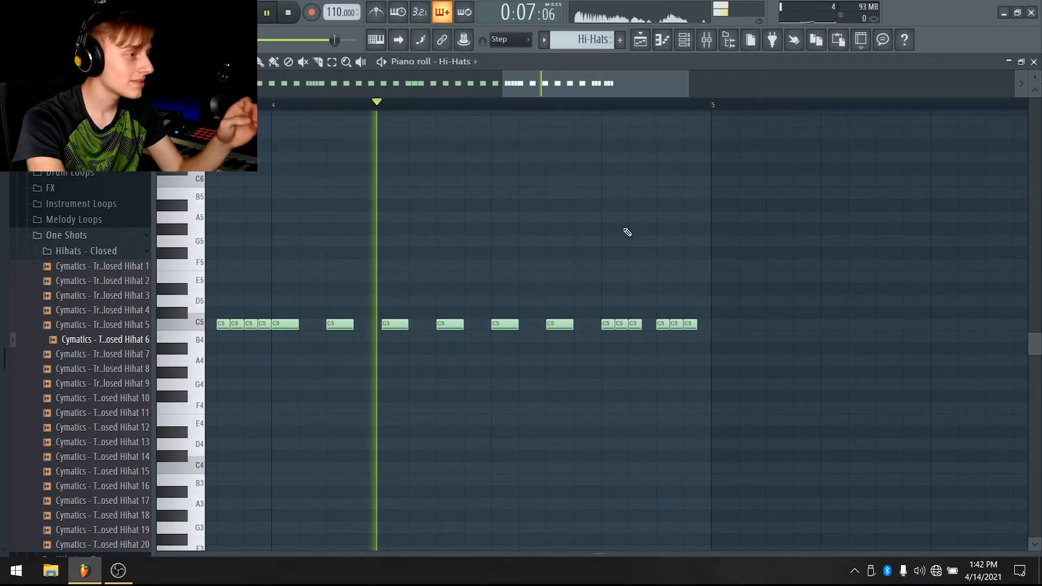
pyautogui.press('space')
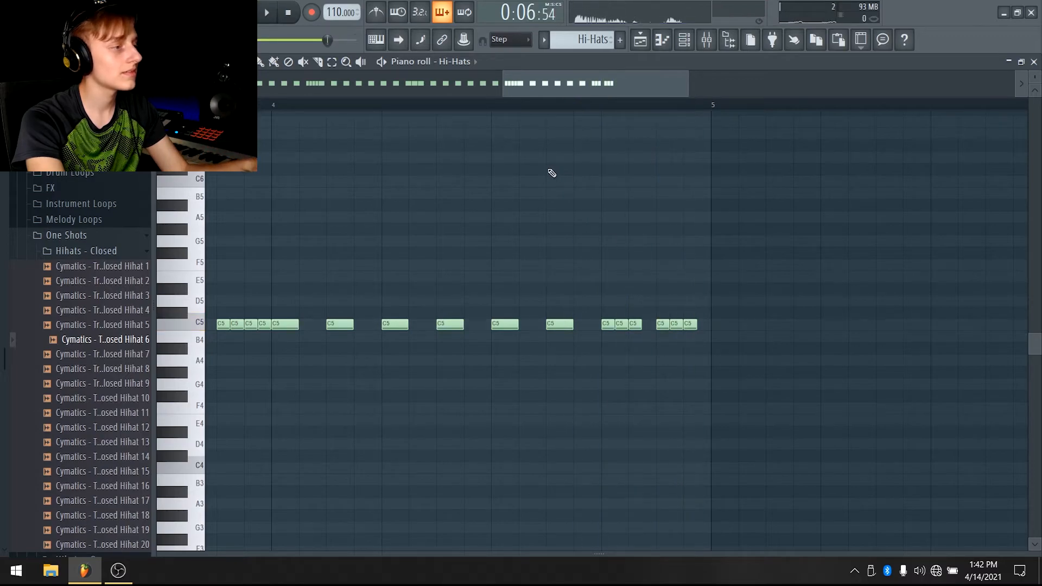
# Turn the end of bar 4 into a dense roll of very short C5 hi-hat notes and play it
pyautogui.moveTo(716, 307); pyautogui.dragTo(604, 343)
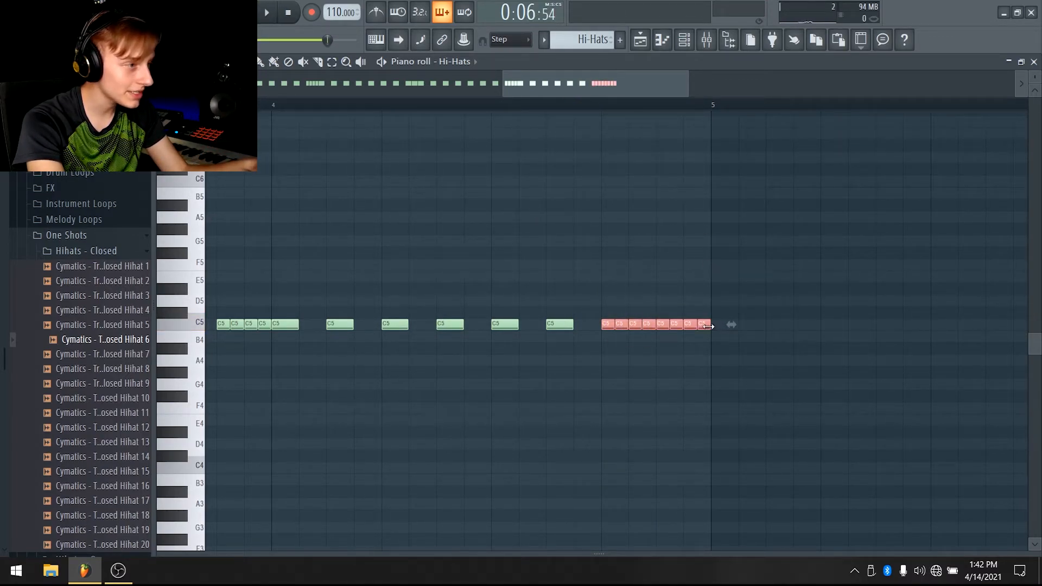
pyautogui.moveTo(710, 327); pyautogui.dragTo(782, 332)
pyautogui.moveTo(708, 295); pyautogui.dragTo(603, 351)
pyautogui.moveTo(840, 324); pyautogui.dragTo(733, 324)
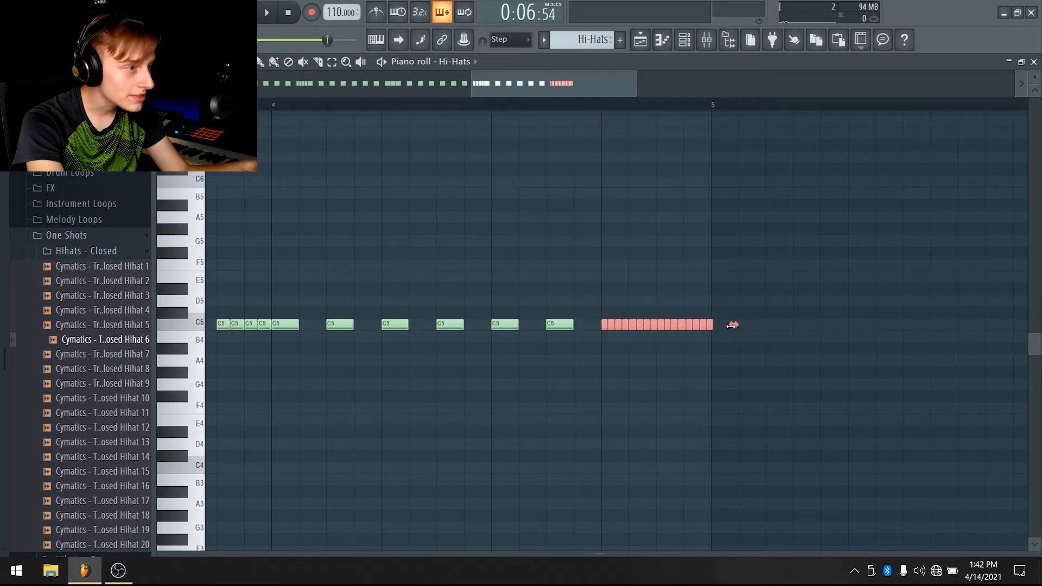
pyautogui.scroll(2, 719, 107)
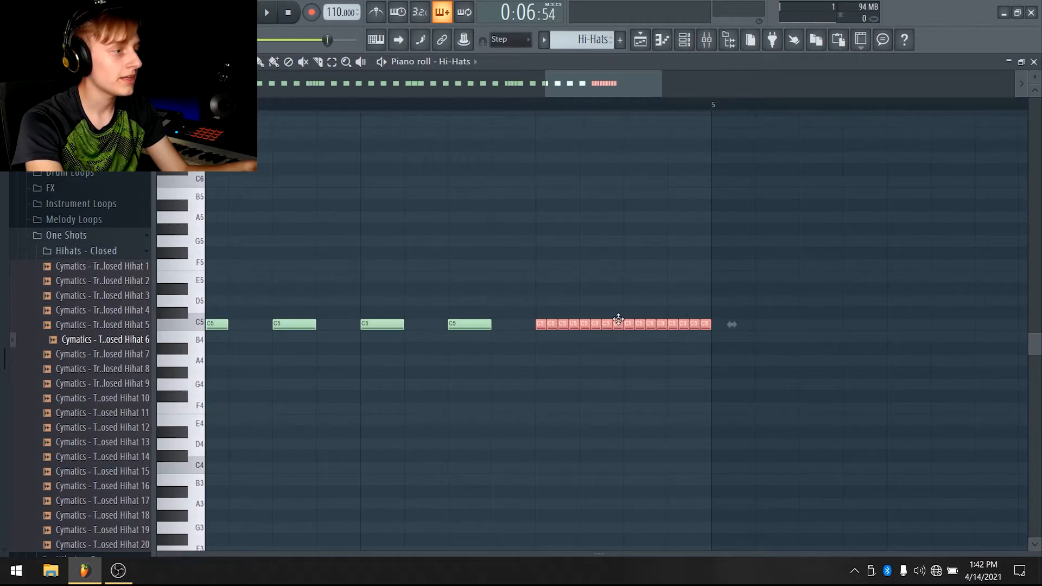
pyautogui.rightClick(705, 324)
pyautogui.press('space')
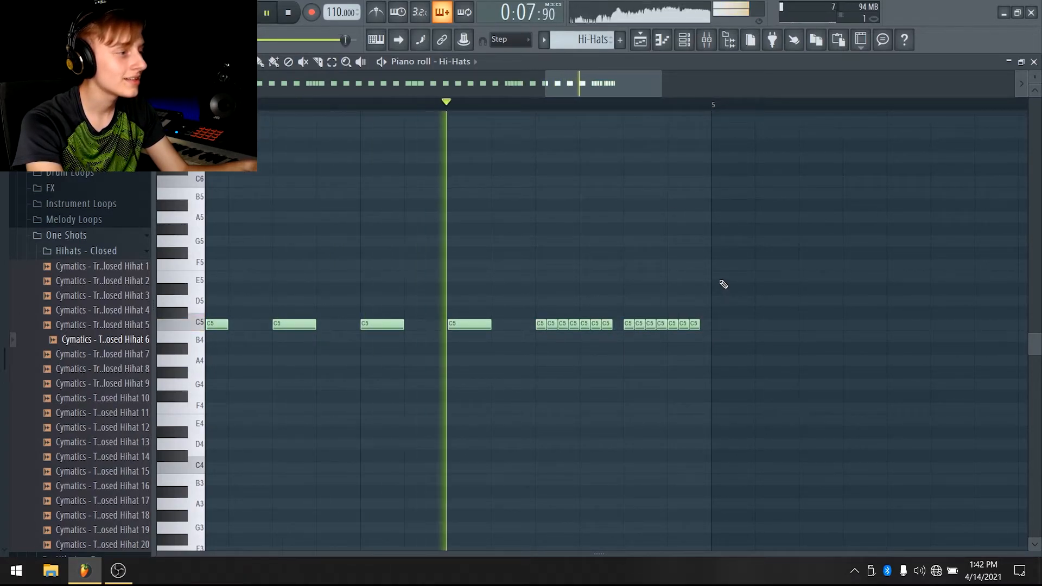
pyautogui.press('space')
# Remove one note from each half of the final roll and play the whole pattern
pyautogui.rightClick(607, 324)
pyautogui.rightClick(702, 326)
pyautogui.press('space')
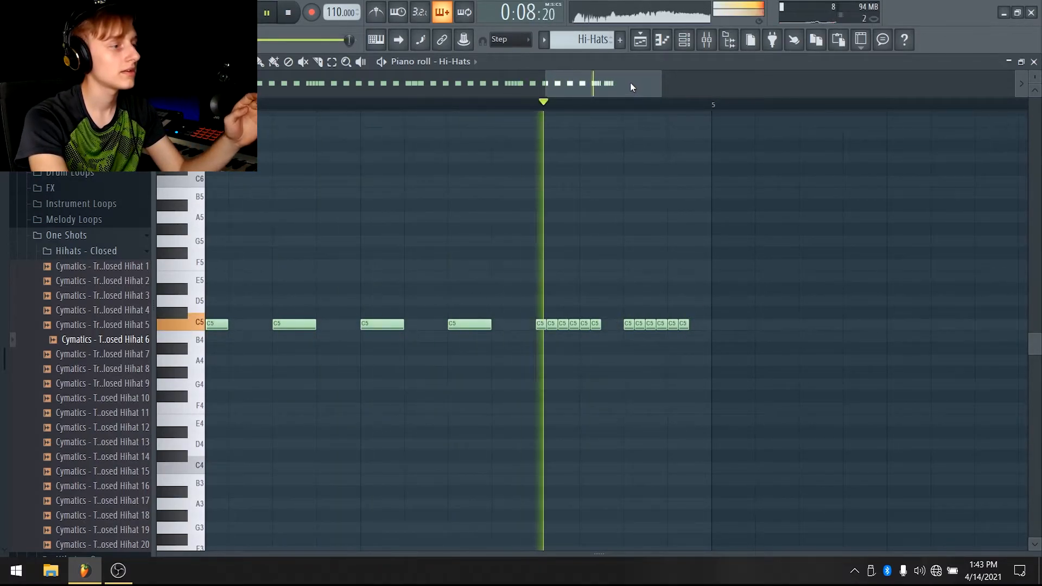
pyautogui.scroll(-6, 472, 233)
pyautogui.press('space')
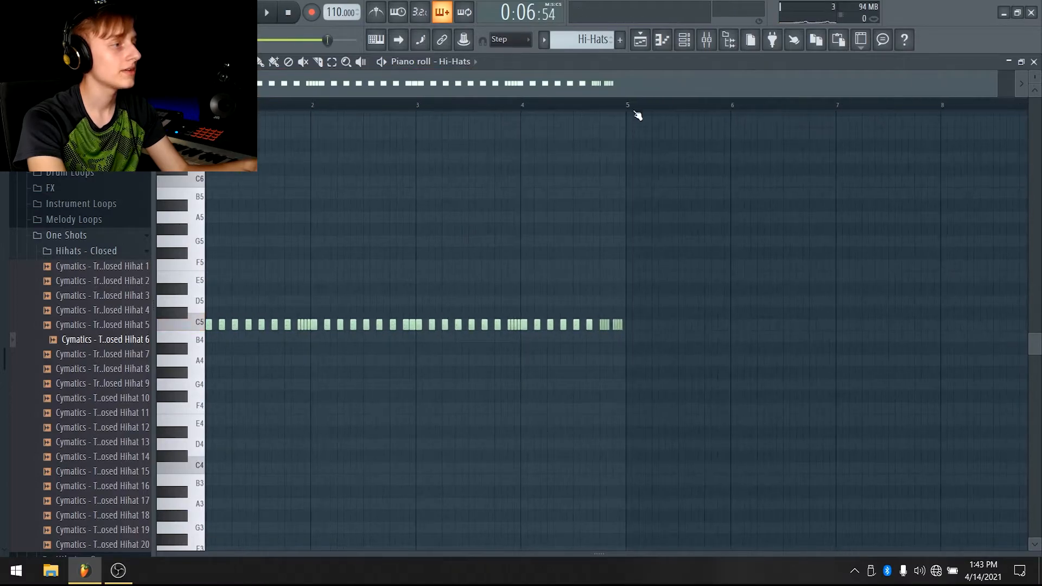
# Switch to the playlist in song mode and play the arrangement
pyautogui.click(641, 42)
pyautogui.press('l')
pyautogui.press('space')
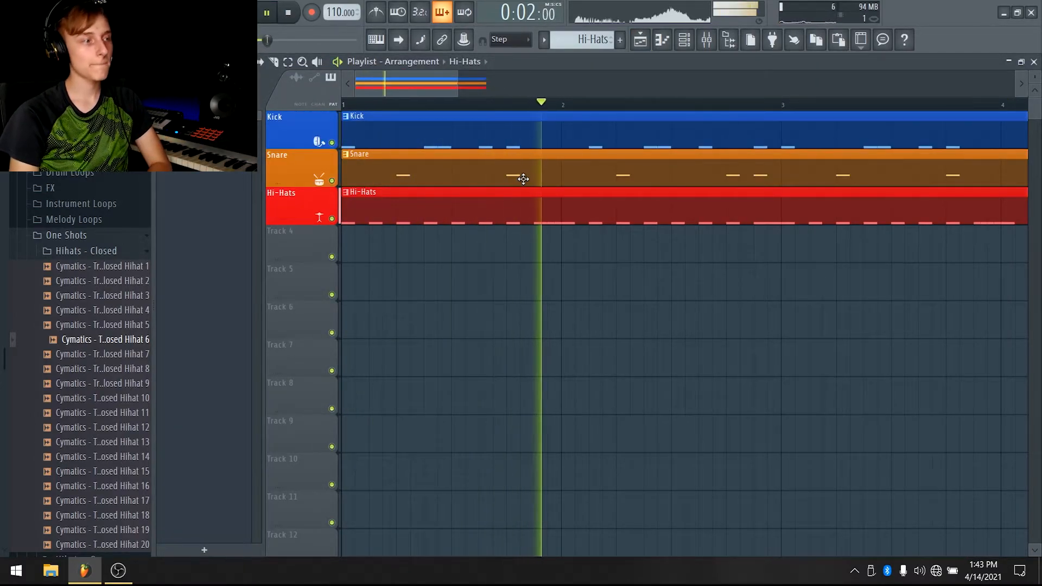
pyautogui.moveTo(275, 39); pyautogui.dragTo(310, 28)
pyautogui.click(399, 40)
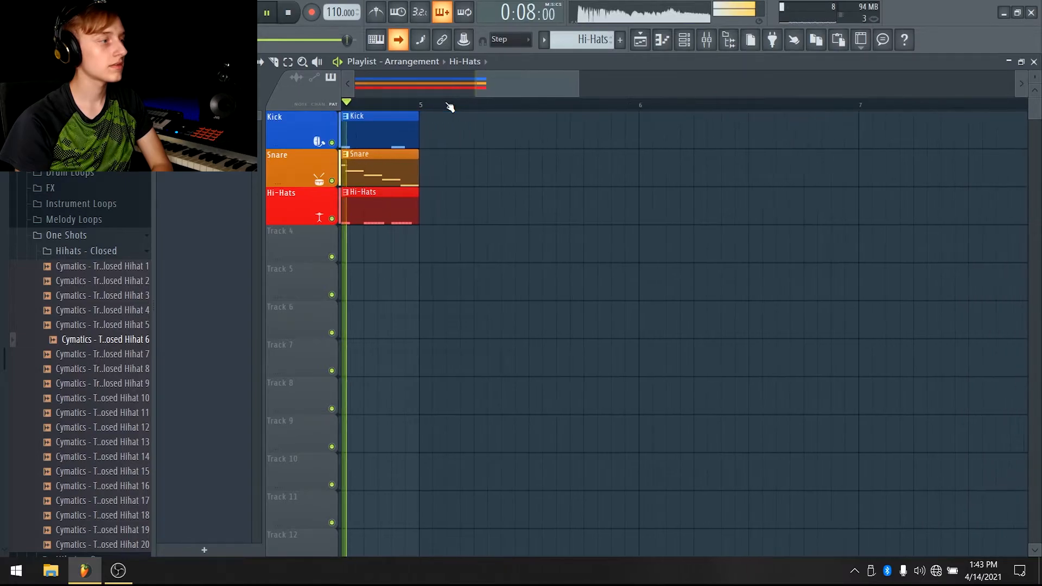
pyautogui.press('space')
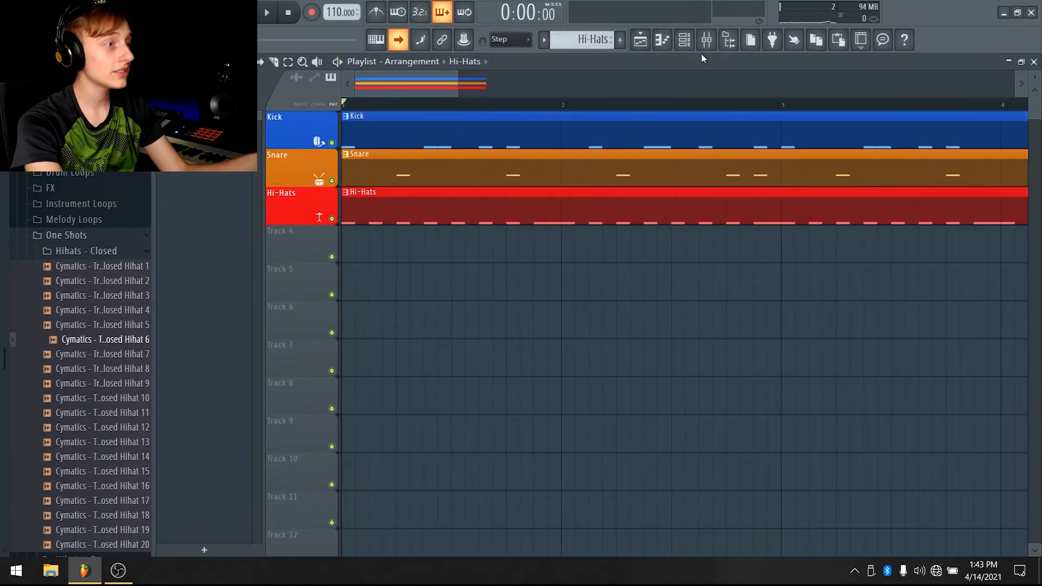
# Zoom out in the playlist and play back the full four-bar arrangement
pyautogui.click(715, 38)
pyautogui.click(715, 38)
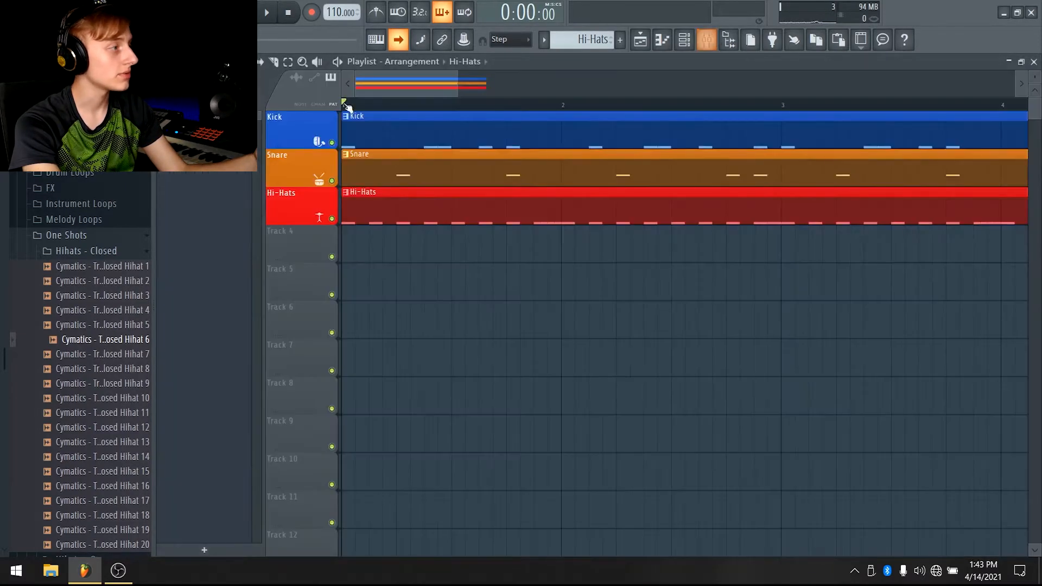
pyautogui.scroll(-10, 113, 175)
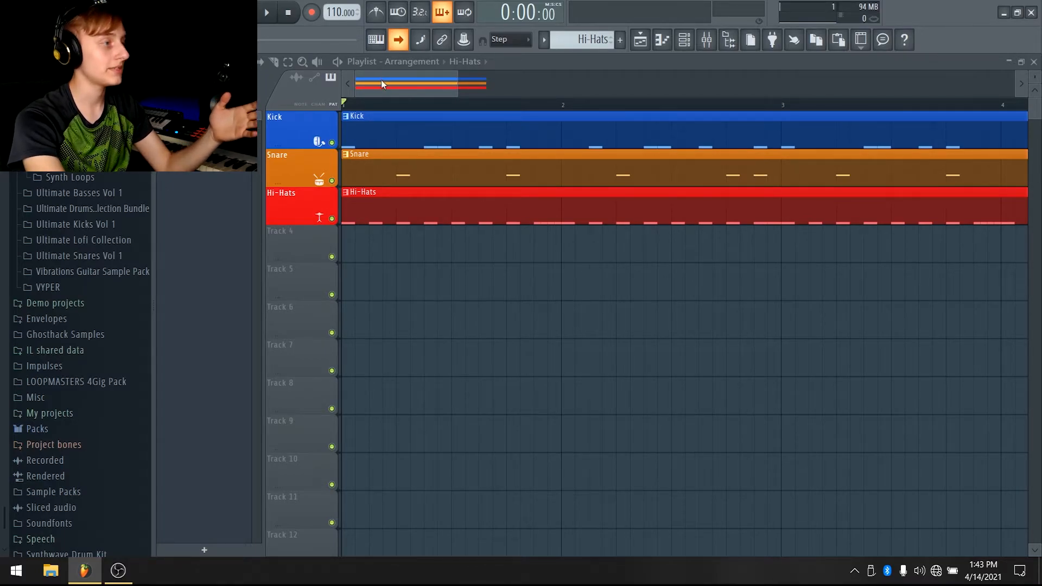
pyautogui.scroll(-1, 393, 92)
pyautogui.scroll(-2, 429, 72)
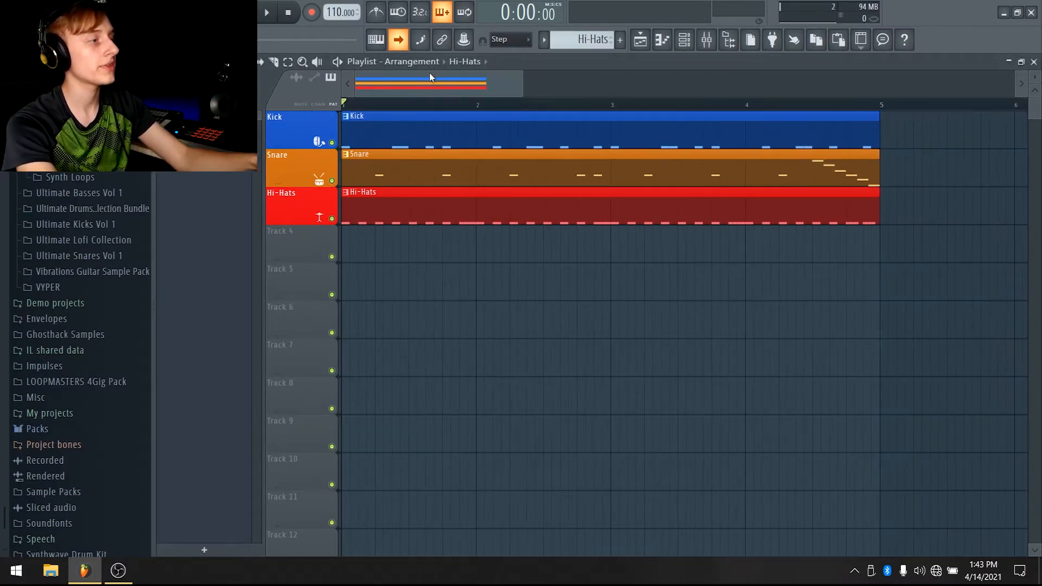
pyautogui.press('space')
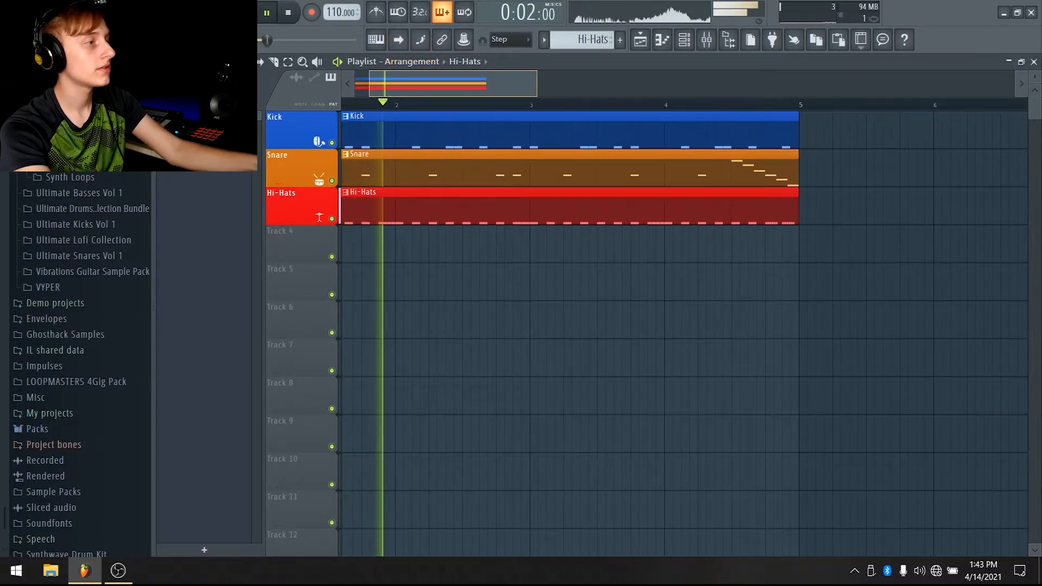
pyautogui.scroll(1, 408, 60)
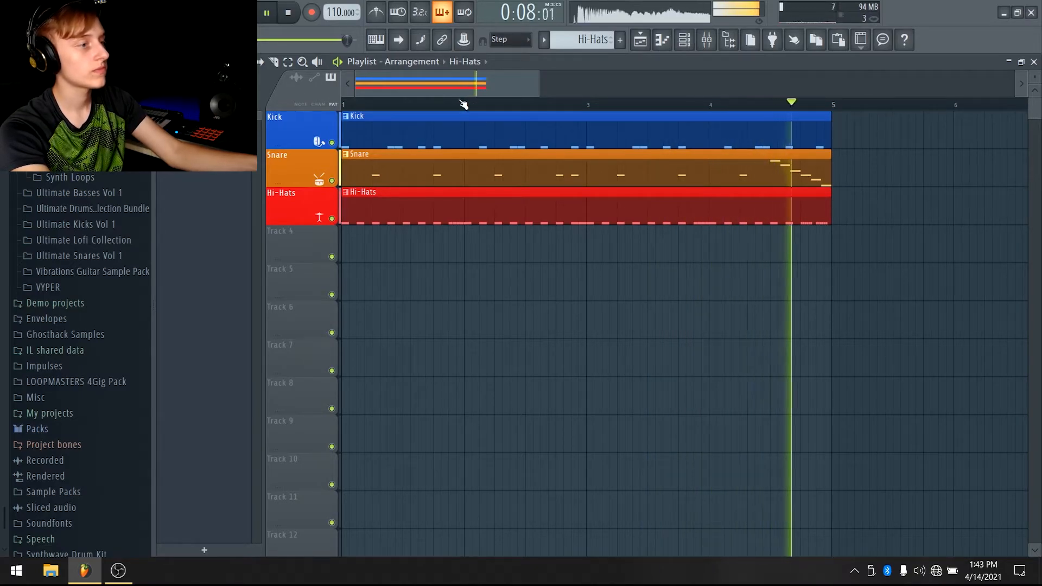
pyautogui.press('space')
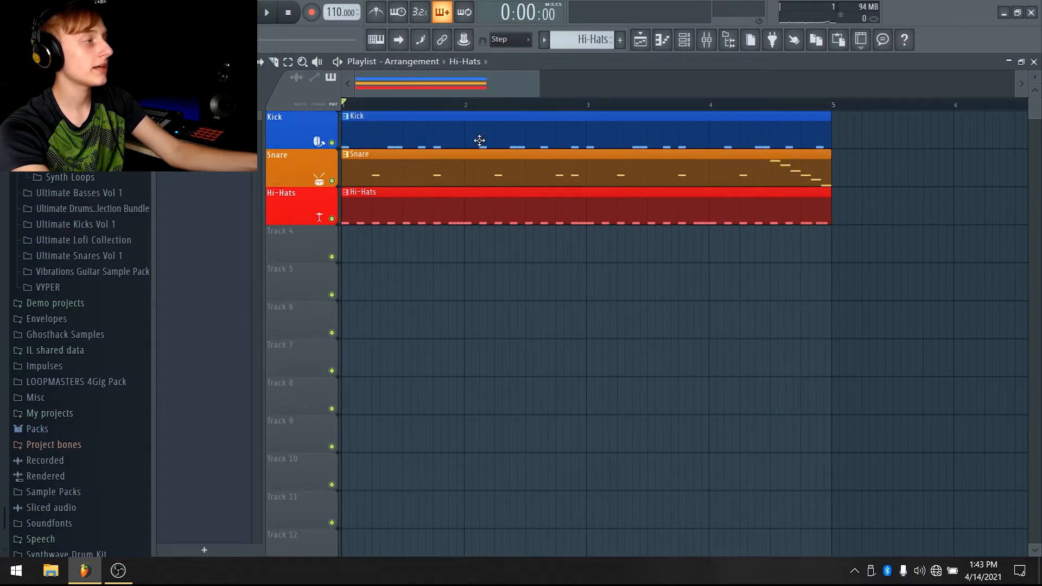
# Open the One Shots Percussion folder and preview Cymatics percussion samples 5 through 10
pyautogui.scroll(2, 125, 201)
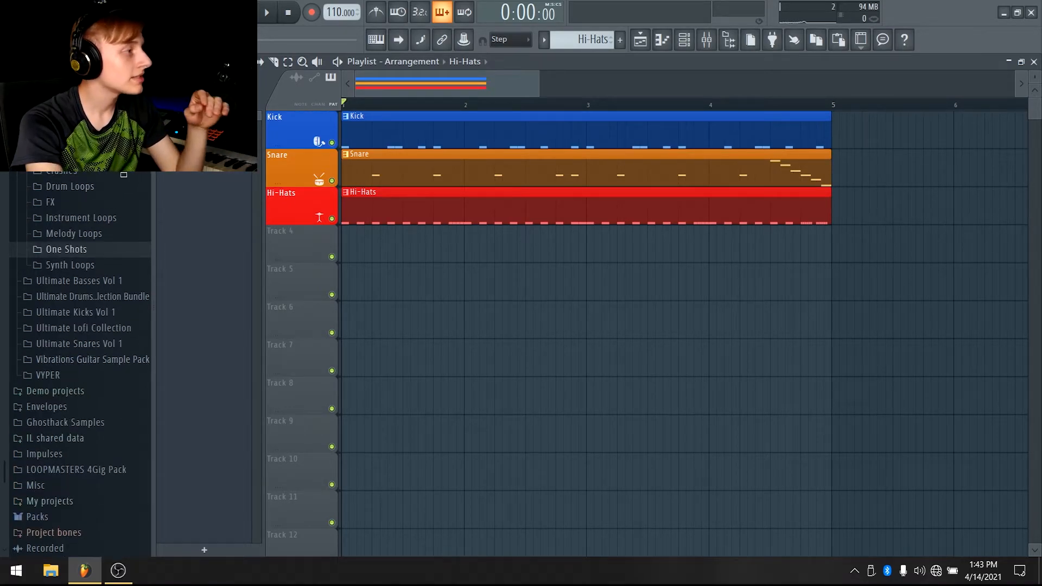
pyautogui.click(90, 251)
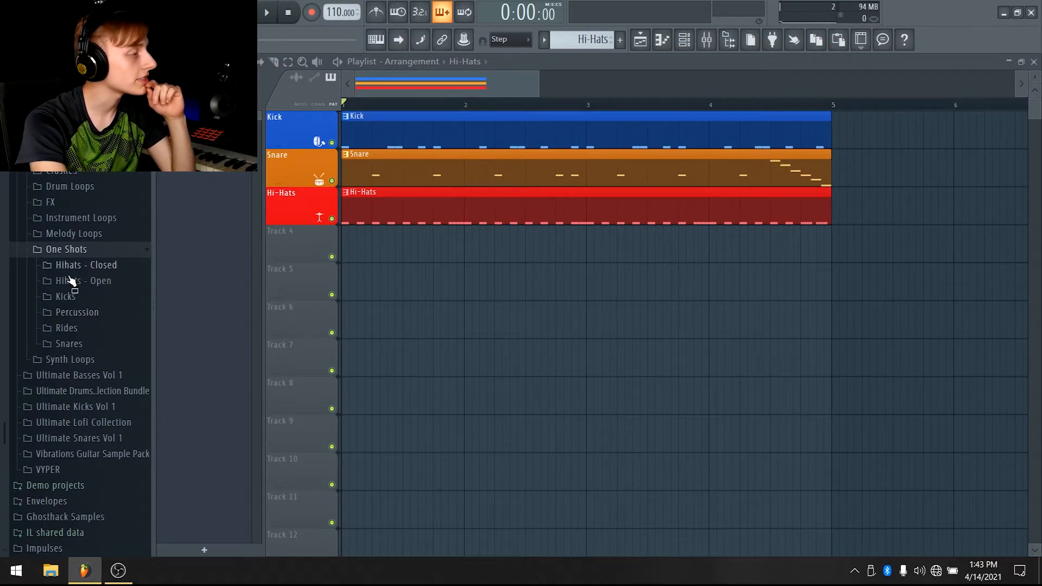
pyautogui.click(81, 315)
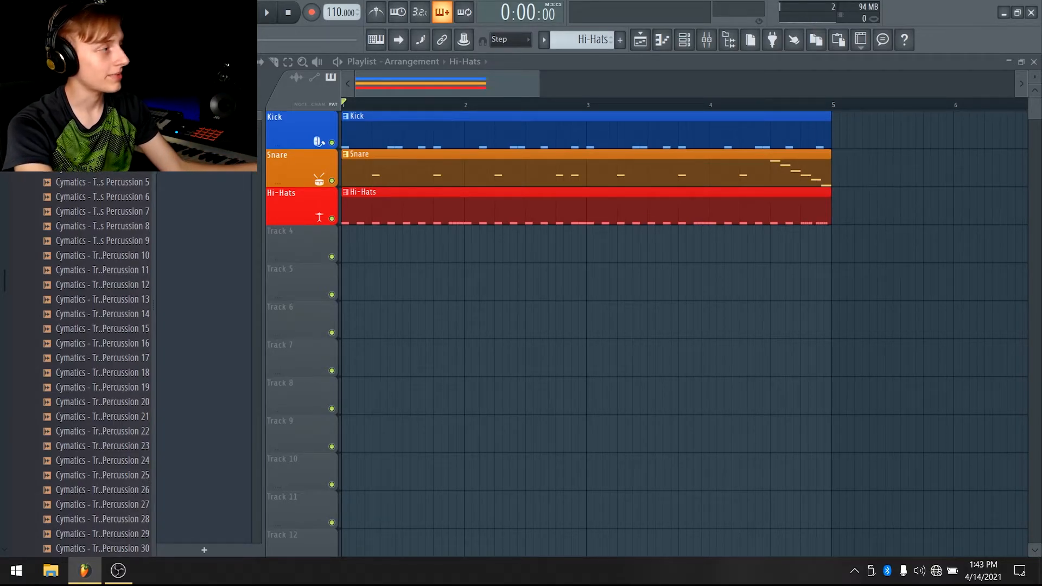
pyautogui.click(130, 183)
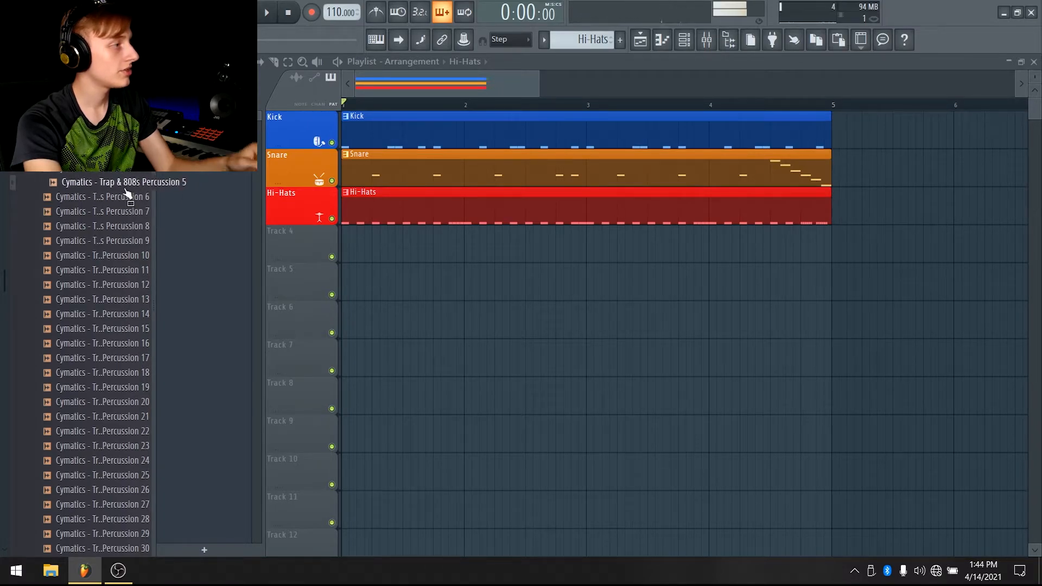
pyautogui.click(146, 198)
pyautogui.click(141, 212)
pyautogui.click(136, 225)
pyautogui.click(133, 241)
pyautogui.click(130, 254)
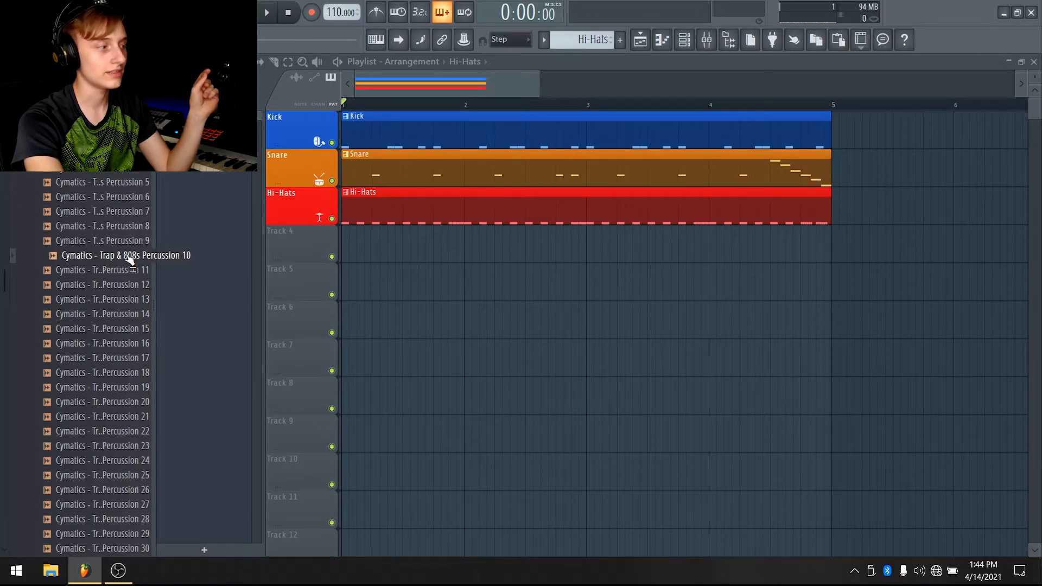
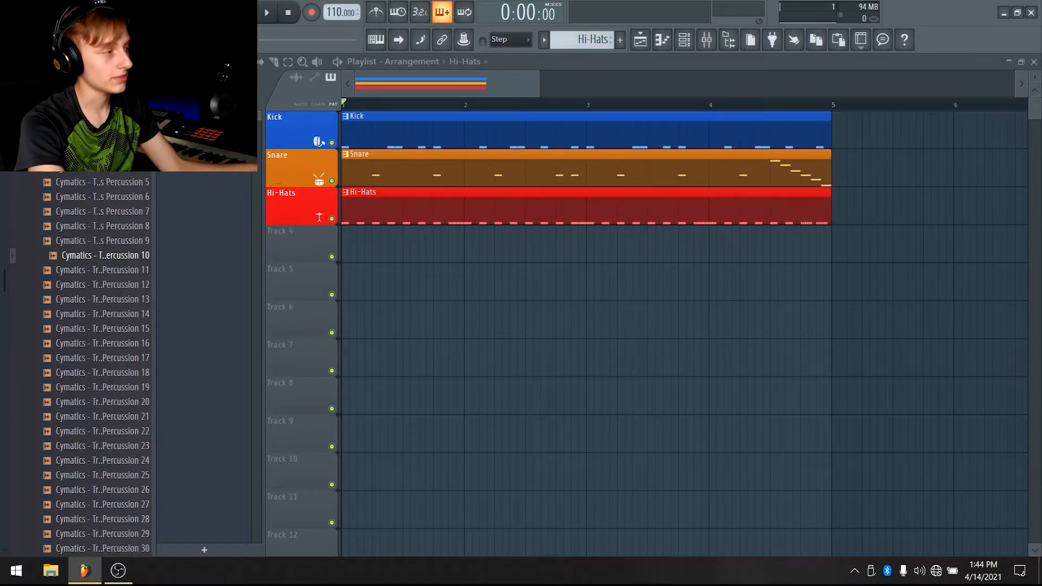
# Preview the Cymatics Trap & 808s Percussion samples from 11 onward, working further down the list
pyautogui.click(75, 275)
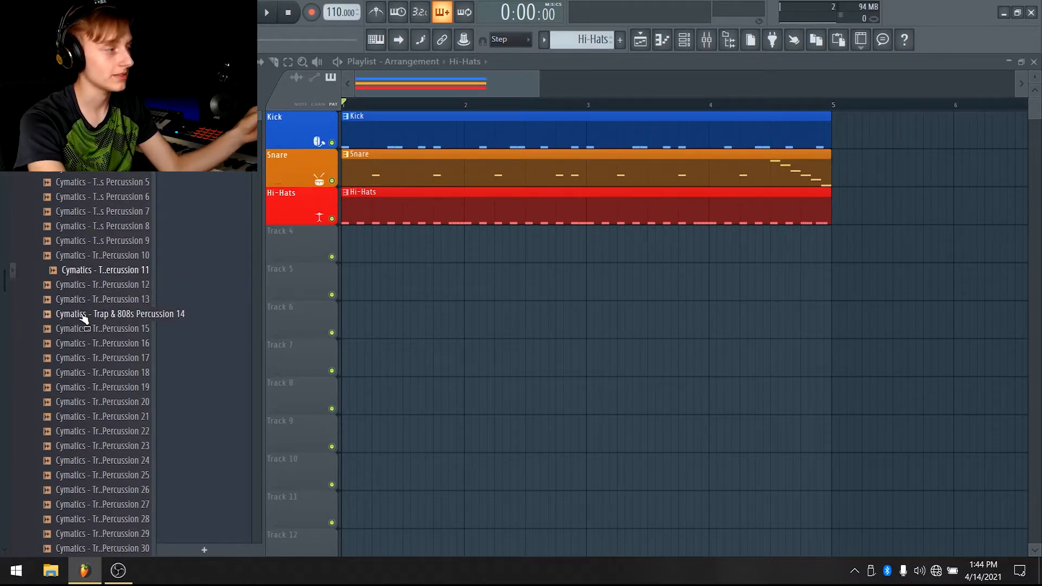
pyautogui.click(89, 302)
pyautogui.click(106, 315)
pyautogui.click(114, 328)
pyautogui.click(115, 344)
pyautogui.click(118, 358)
pyautogui.click(121, 372)
pyautogui.click(123, 387)
pyautogui.click(123, 401)
pyautogui.click(124, 416)
pyautogui.click(125, 431)
pyautogui.click(136, 446)
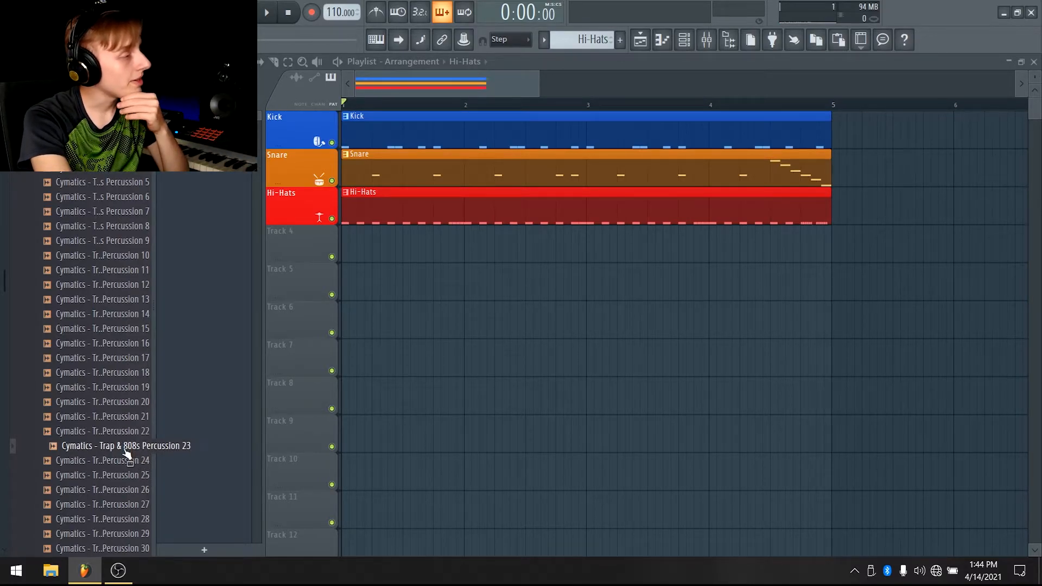
pyautogui.scroll(-4, 126, 448)
pyautogui.scroll(-2, 110, 295)
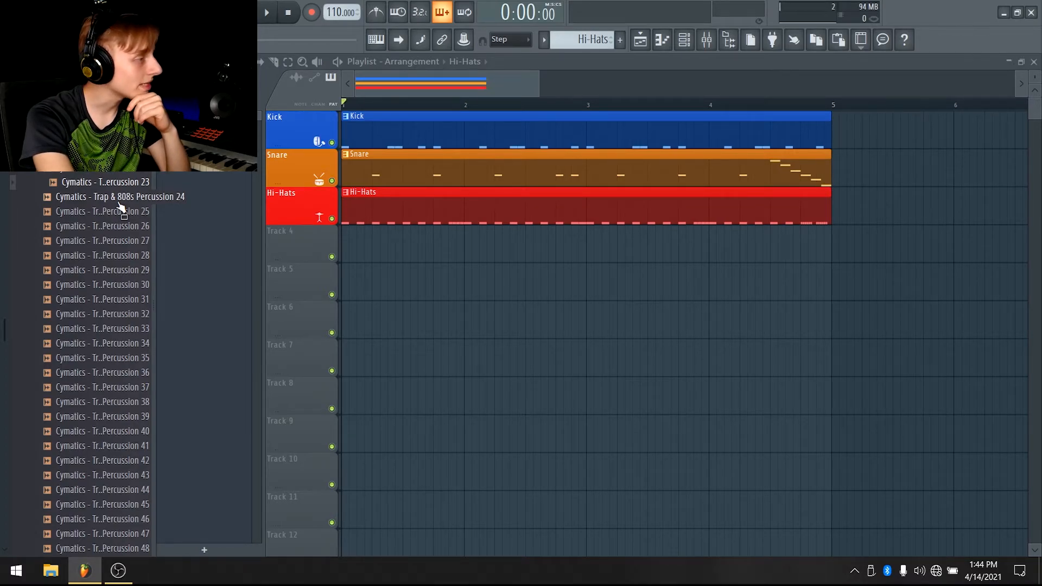
pyautogui.click(125, 431)
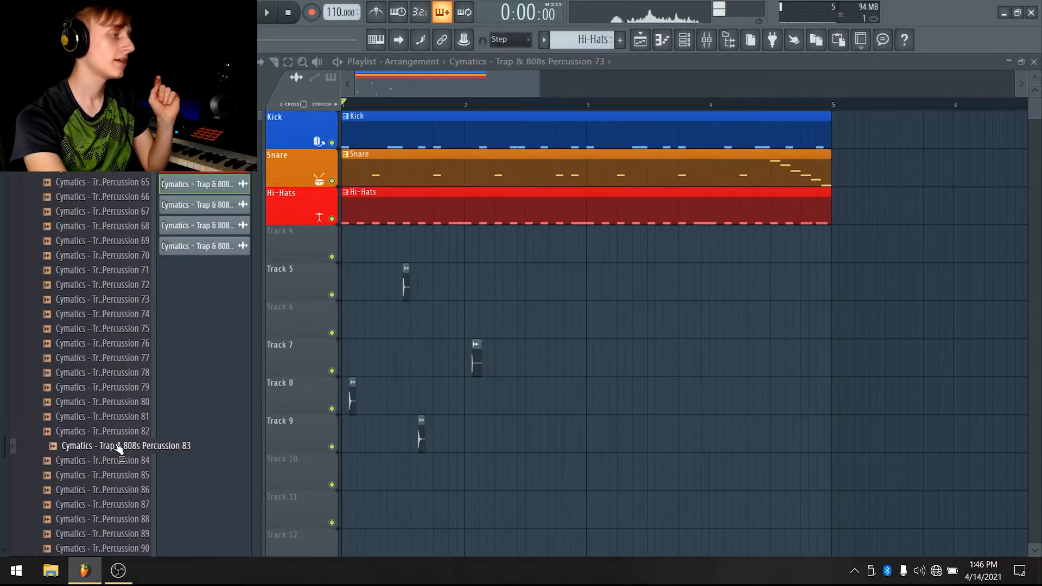
# Drag Percussion 83 into the playlist and move the earlier preview sample clips further to the right
pyautogui.moveTo(144, 445); pyautogui.dragTo(525, 325)
pyautogui.moveTo(476, 347); pyautogui.dragTo(974, 303)
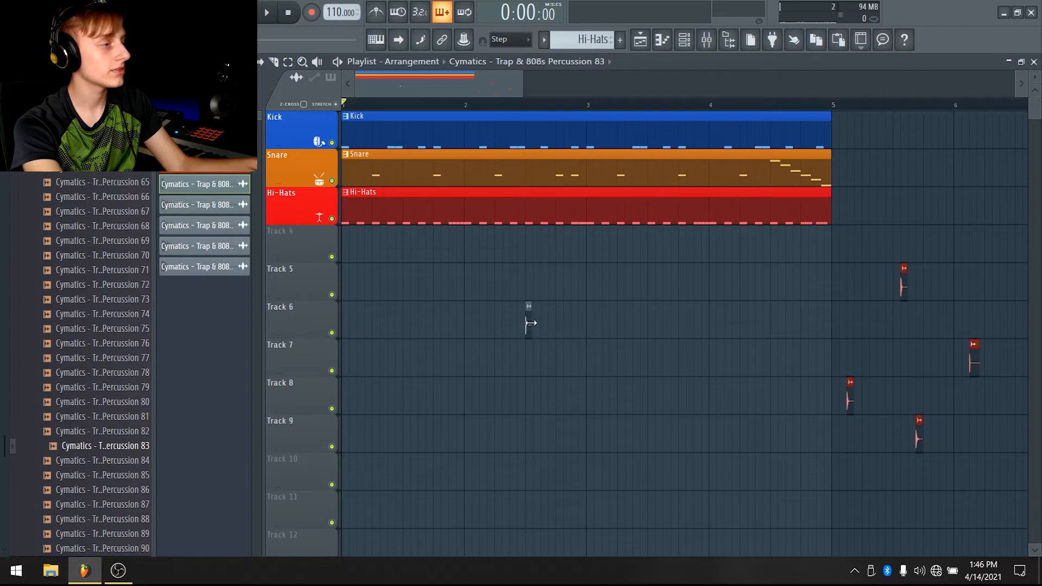
# Add a new pattern on track 4, naming the track Percussion and giving it a drum icon
pyautogui.click(620, 39)
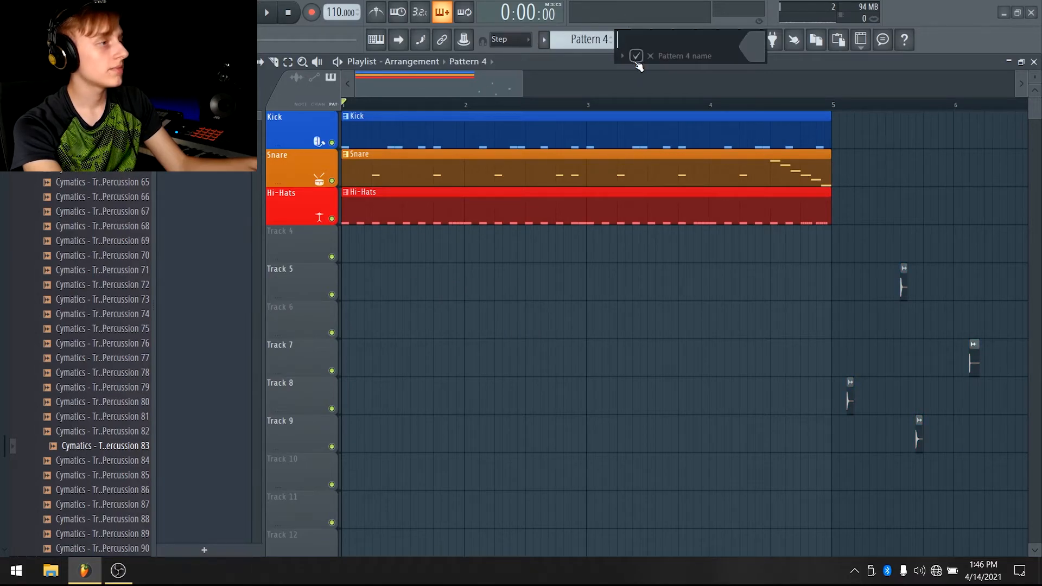
pyautogui.click(363, 237)
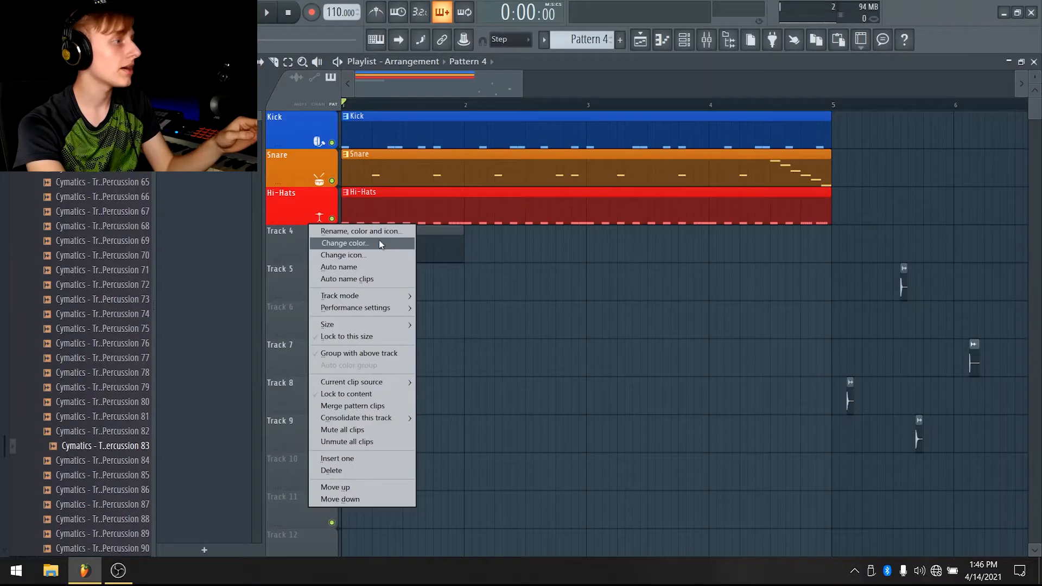
pyautogui.click(350, 232)
pyautogui.write('P')
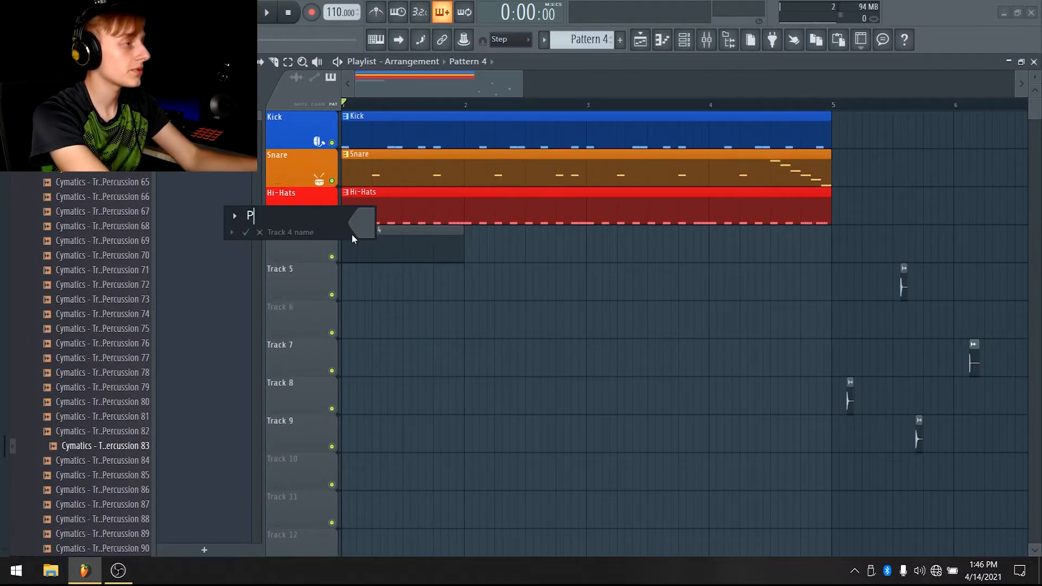
pyautogui.write('ercussion')
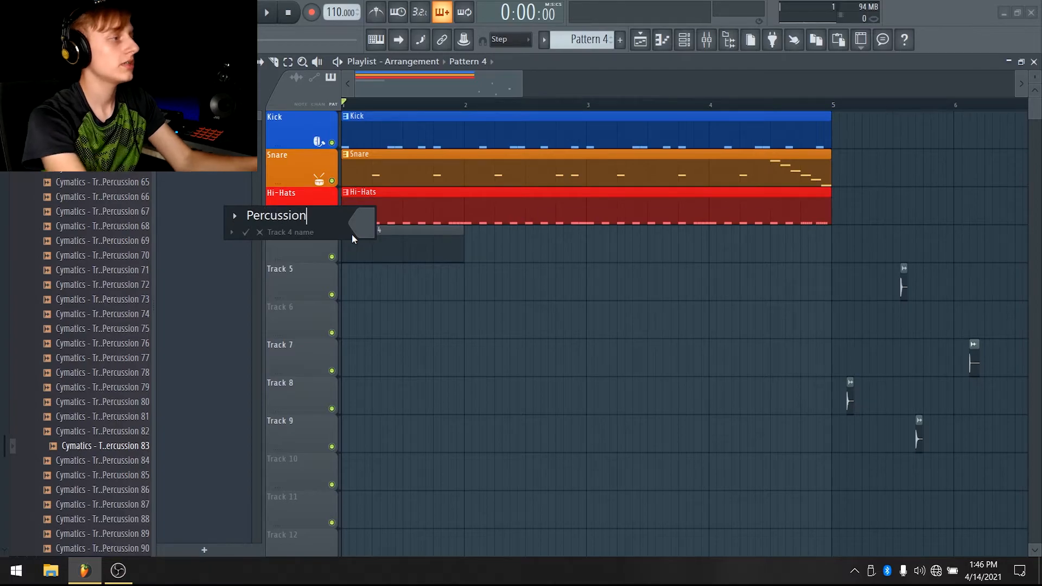
pyautogui.press('Return')
pyautogui.click(427, 324)
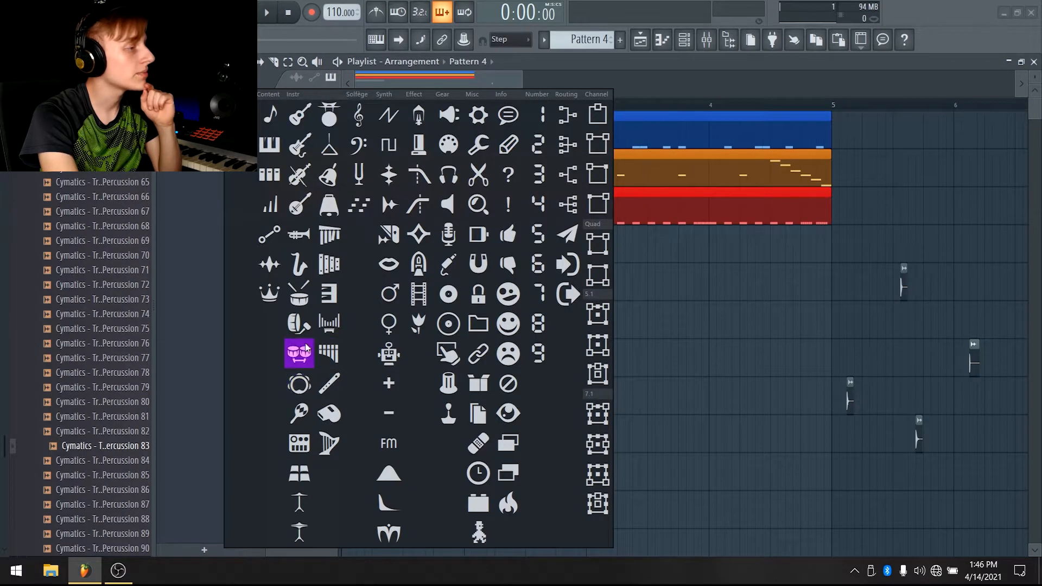
pyautogui.click(306, 347)
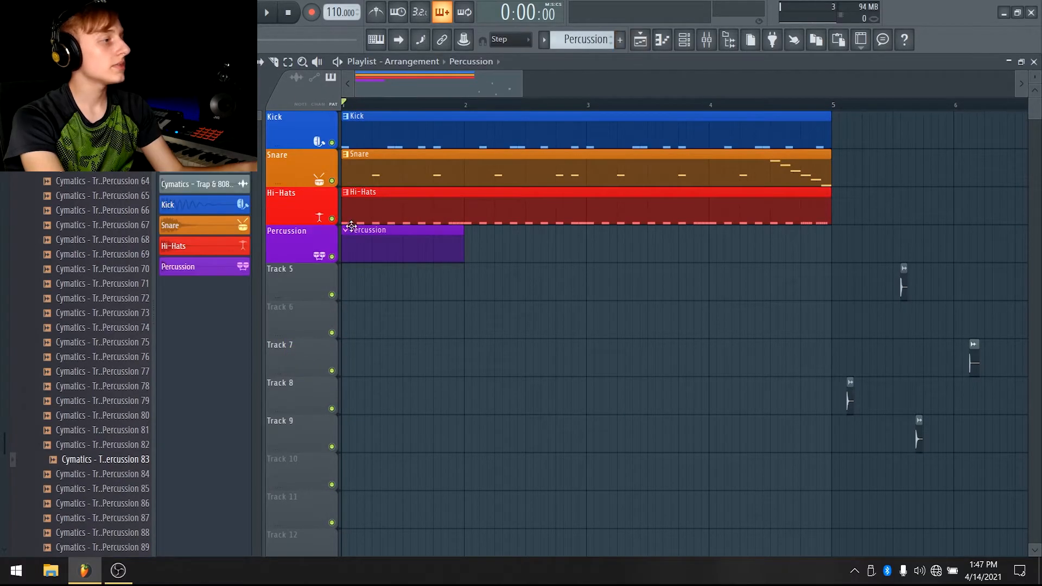
# Open the Percussion piano roll and place two C5 notes close together at the start of bar 1
pyautogui.doubleClick(357, 241)
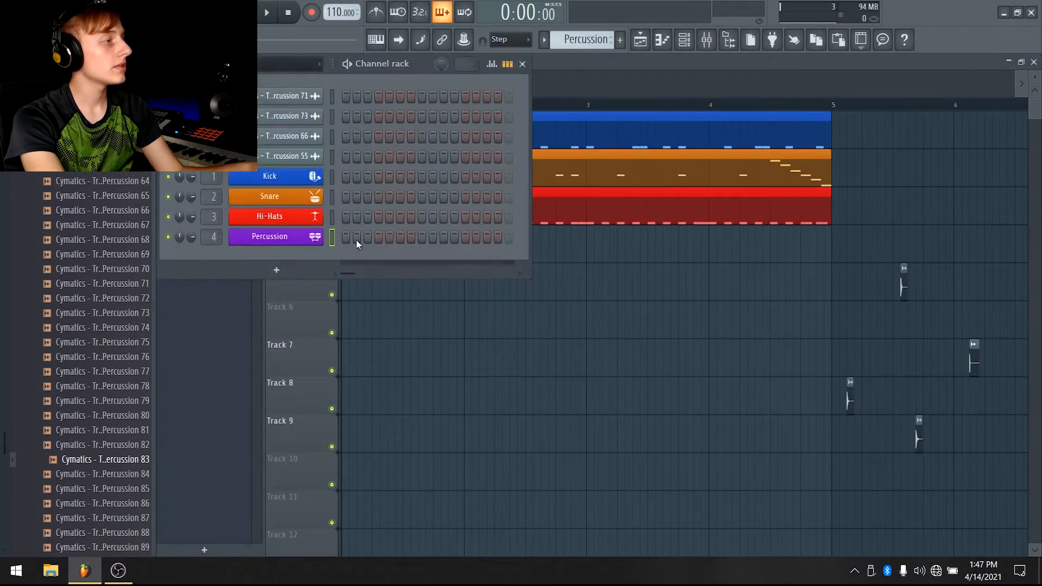
pyautogui.rightClick(296, 239)
pyautogui.click(347, 235)
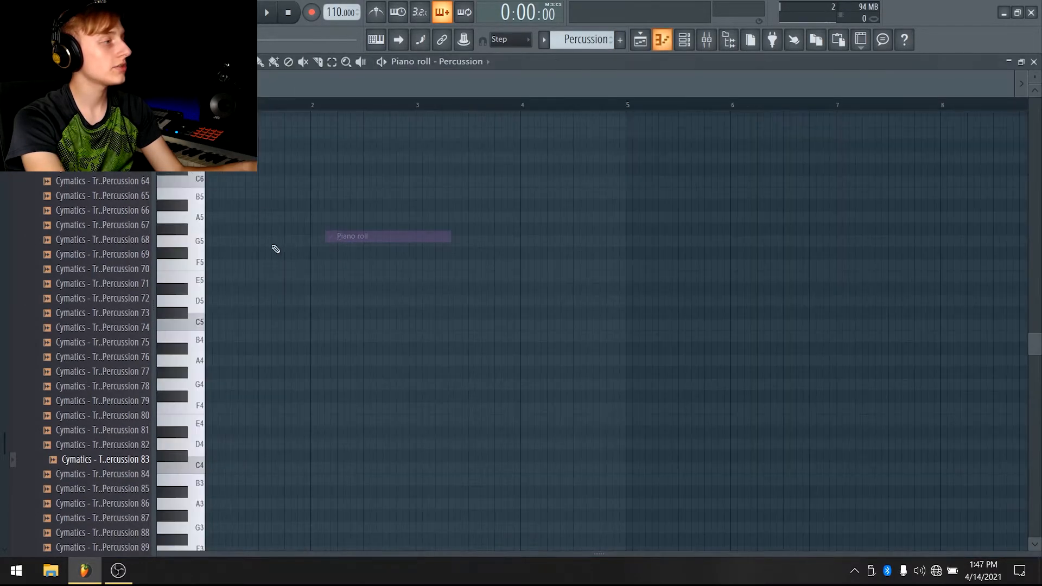
pyautogui.press('space')
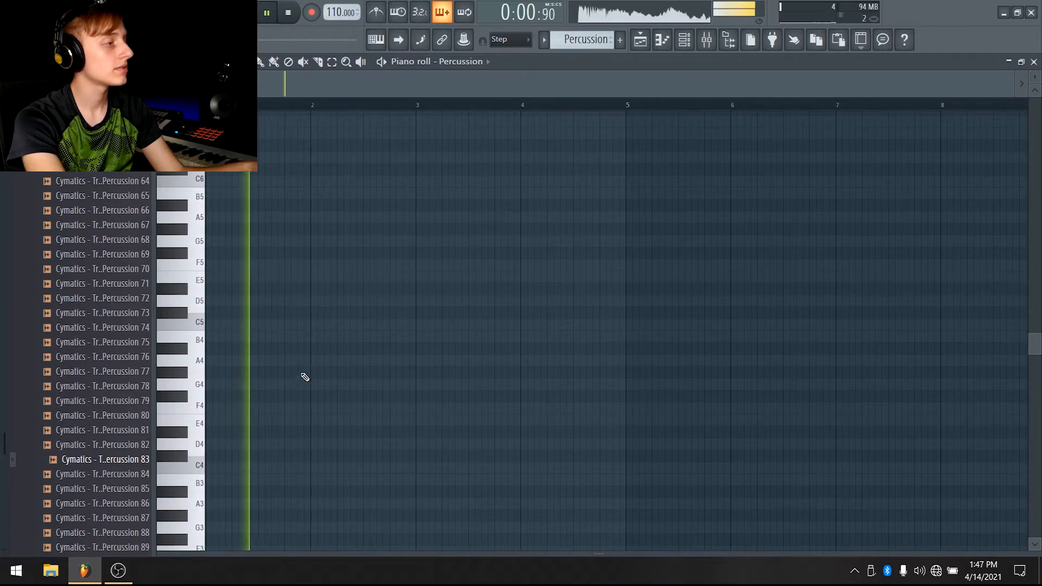
pyautogui.press('space')
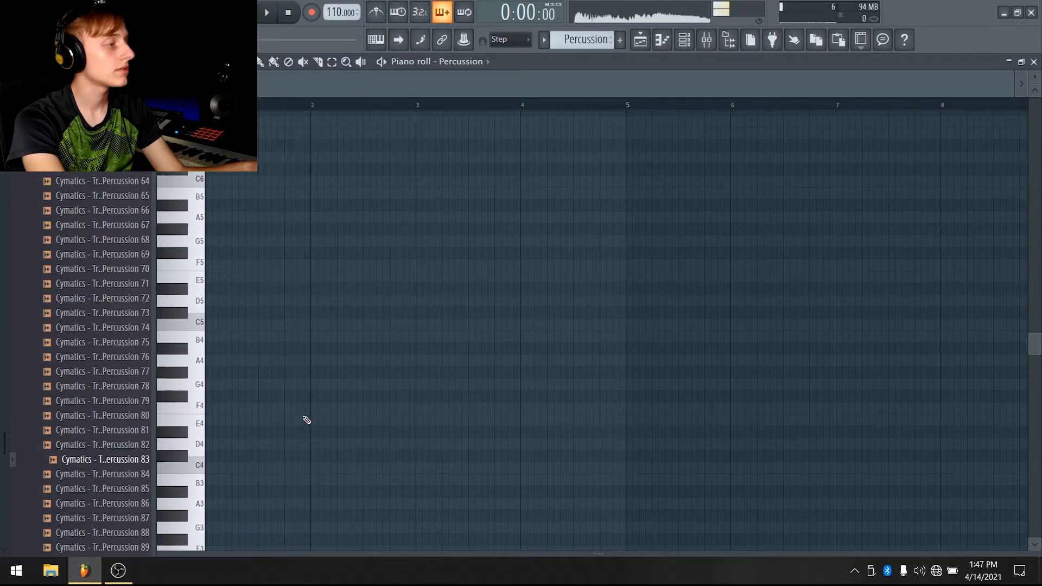
pyautogui.click(285, 324)
pyautogui.click(298, 325)
pyautogui.press('space')
pyautogui.moveTo(298, 324); pyautogui.dragTo(258, 329)
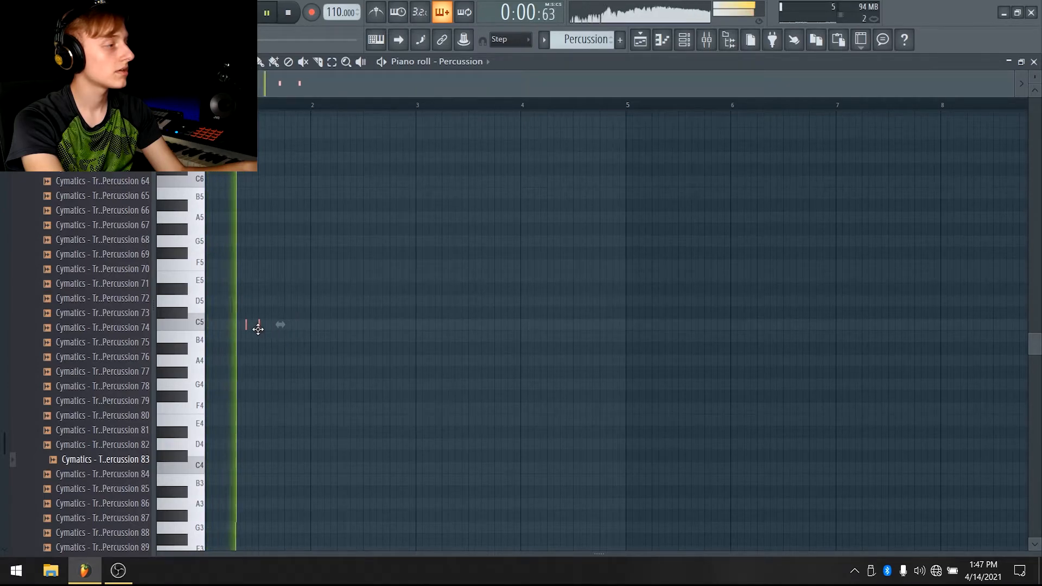
pyautogui.press('space')
pyautogui.scroll(4, 265, 94)
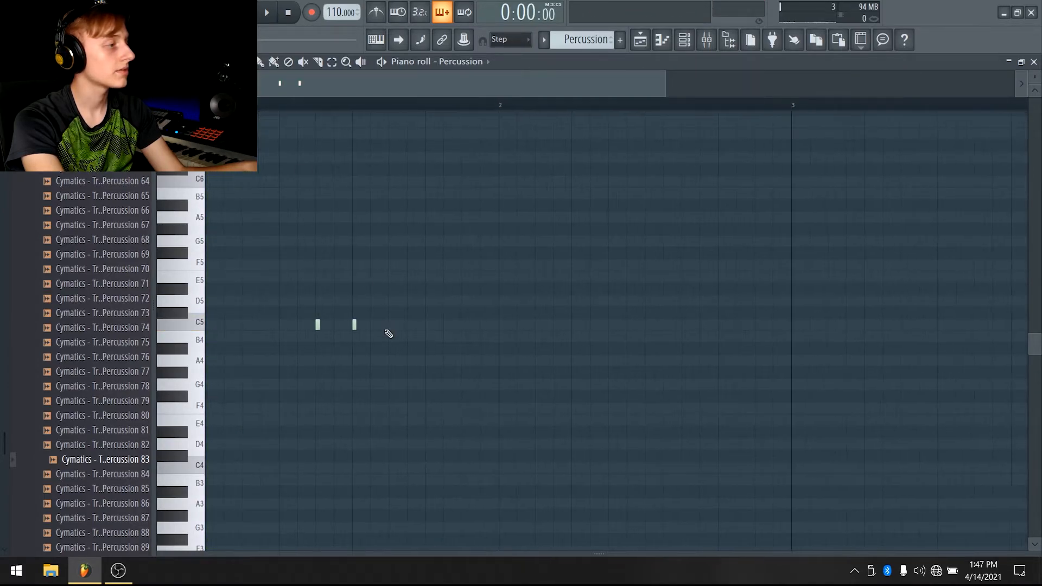
pyautogui.moveTo(355, 323); pyautogui.dragTo(337, 324)
pyautogui.press('space')
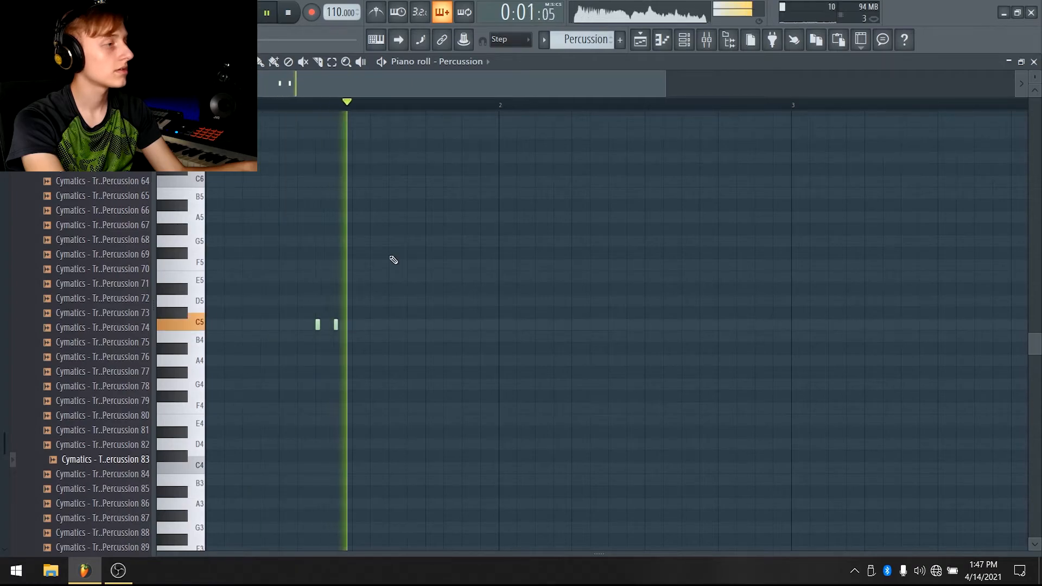
# Add a second pair of C5 notes just before bar 4 and play the pattern back
pyautogui.scroll(-2, 509, 105)
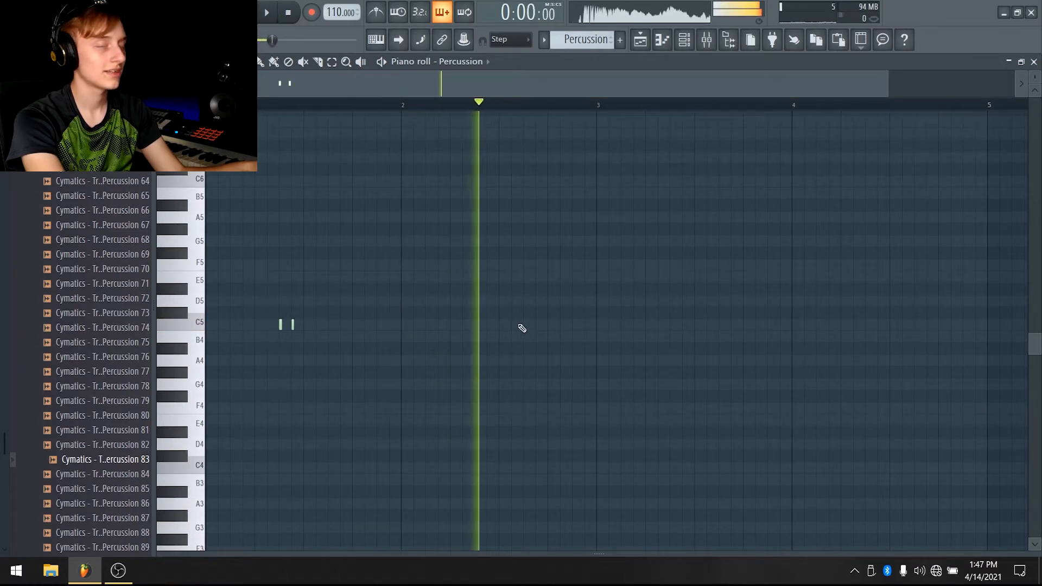
pyautogui.press('space')
pyautogui.press('space')
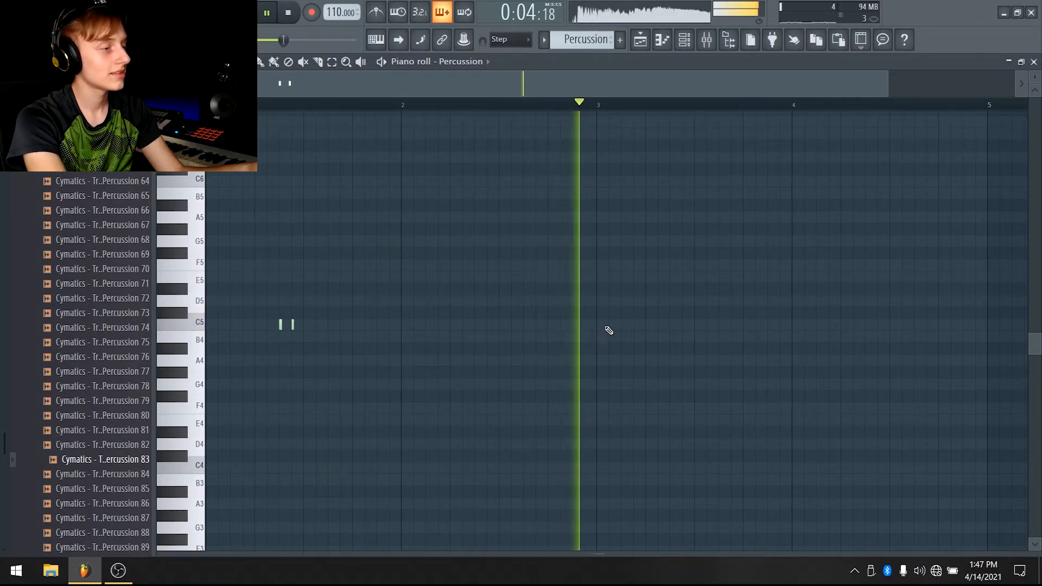
pyautogui.click(769, 326)
pyautogui.click(782, 326)
pyautogui.press('space')
pyautogui.moveTo(699, 84); pyautogui.dragTo(1013, 84)
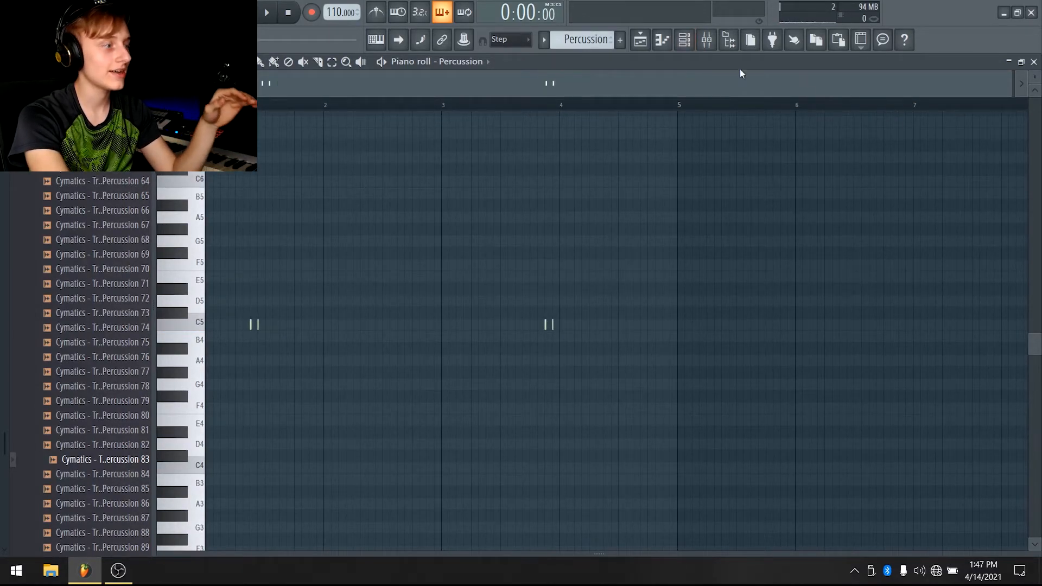
# Check the Percussion insert in the mixer, then play the arrangement from the playlist
pyautogui.click(706, 40)
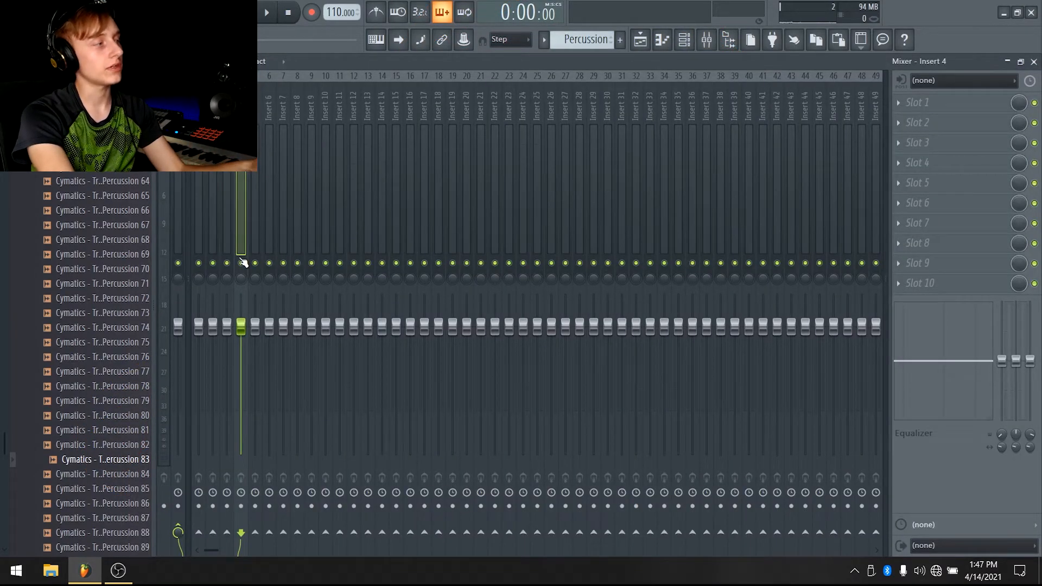
pyautogui.rightClick(242, 263)
pyautogui.click(640, 40)
pyautogui.press('space')
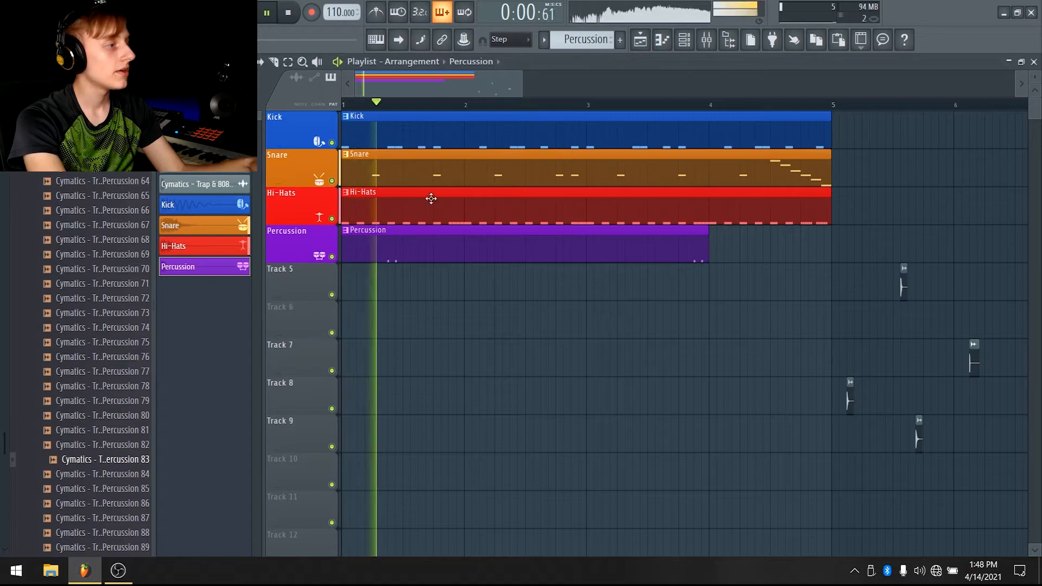
# Lower the snare and hi-hat insert faders in the mixer while the beat plays
pyautogui.click(706, 39)
pyautogui.press('space')
pyautogui.moveTo(215, 326); pyautogui.dragTo(212, 339)
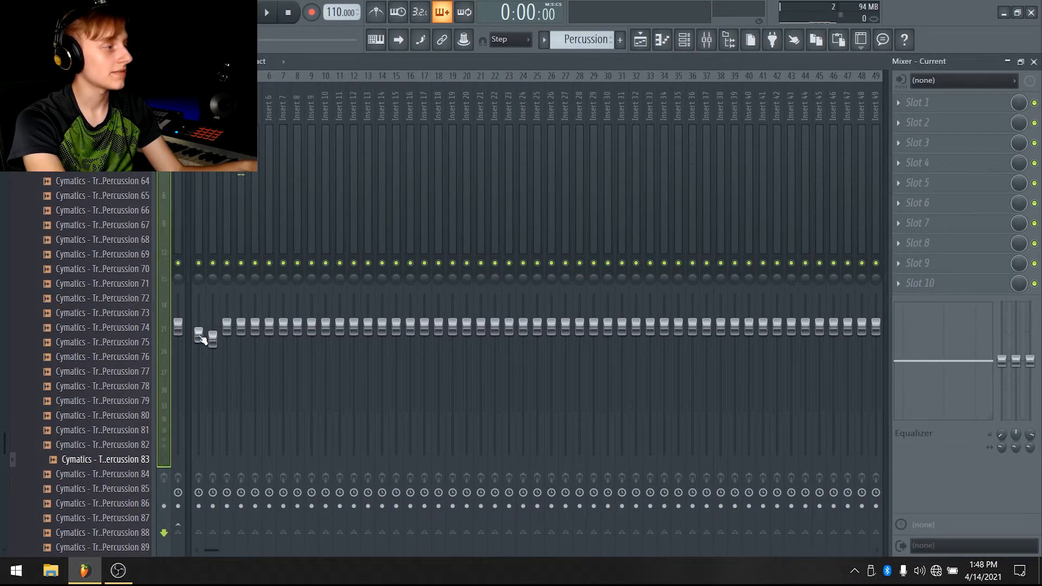
pyautogui.press('space')
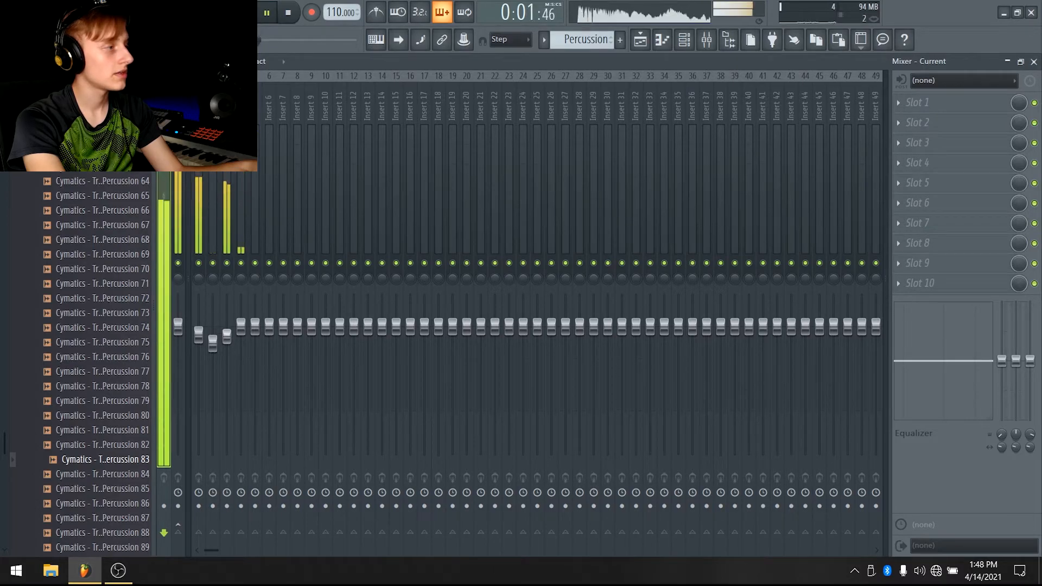
pyautogui.moveTo(228, 329); pyautogui.dragTo(237, 341)
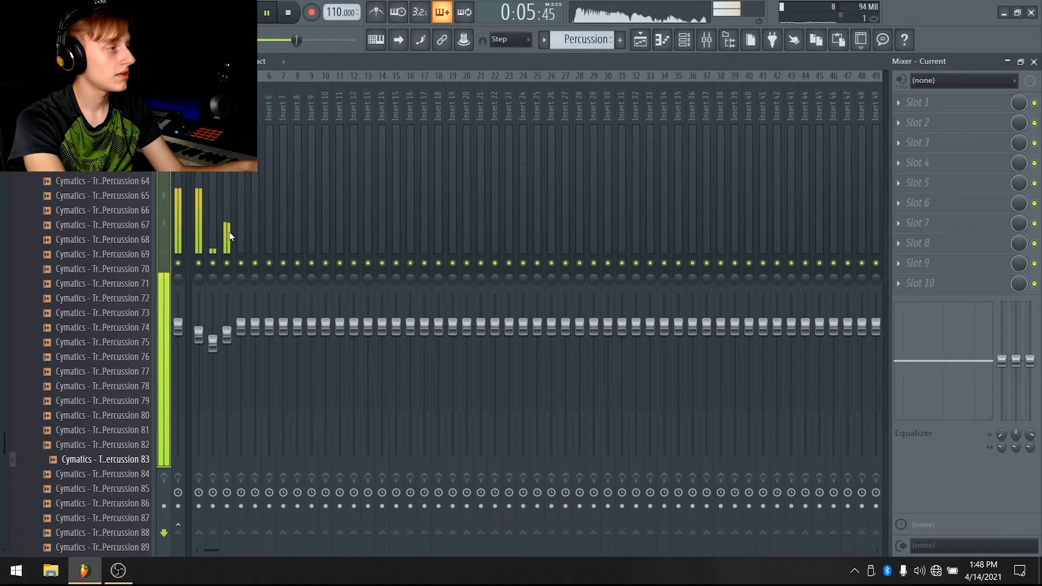
pyautogui.moveTo(227, 333); pyautogui.dragTo(213, 338)
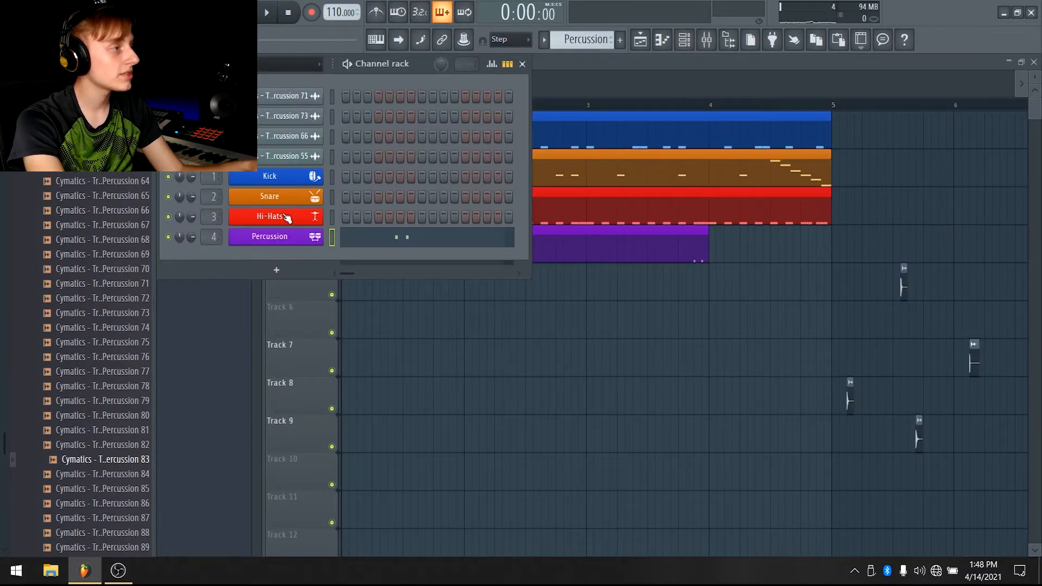
# Open the snare channel settings, enable Normalize, and adjust its volume, length and output knobs
pyautogui.click(289, 202)
pyautogui.moveTo(377, 308); pyautogui.dragTo(376, 300)
pyautogui.moveTo(845, 239)
pyautogui.mouseDown()
pyautogui.moveTo(845, 158)
pyautogui.moveTo(845, 255)
pyautogui.mouseUp()
pyautogui.moveTo(661, 235); pyautogui.dragTo(714, 235)
pyautogui.moveTo(845, 244); pyautogui.dragTo(845, 223)
pyautogui.click(673, 123)
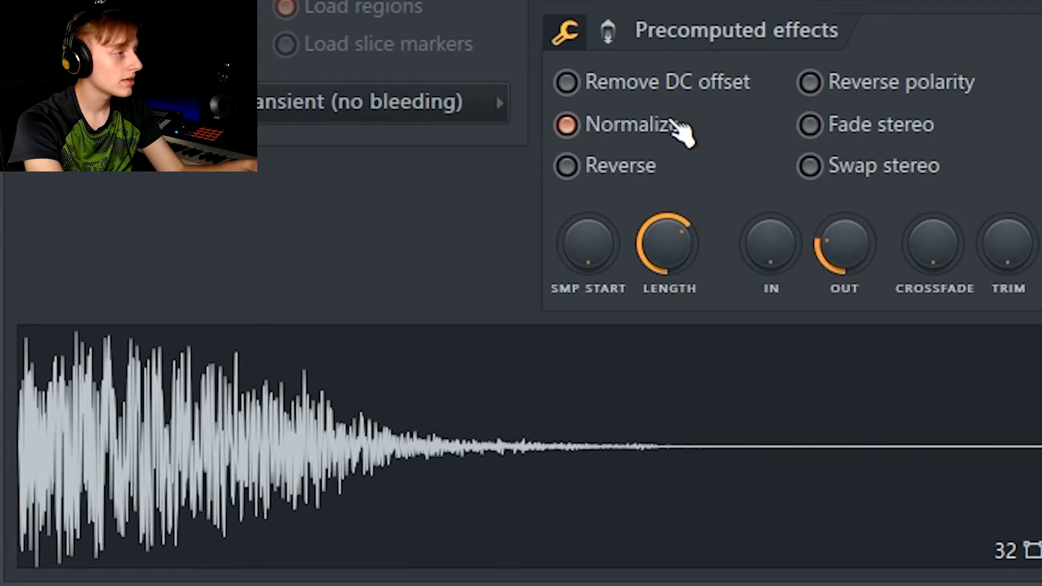
pyautogui.moveTo(874, 257); pyautogui.dragTo(874, 277)
pyautogui.moveTo(683, 234)
pyautogui.mouseDown()
pyautogui.moveTo(682, 255)
pyautogui.moveTo(667, 257)
pyautogui.moveTo(666, 228)
pyautogui.moveTo(671, 250)
pyautogui.mouseUp()
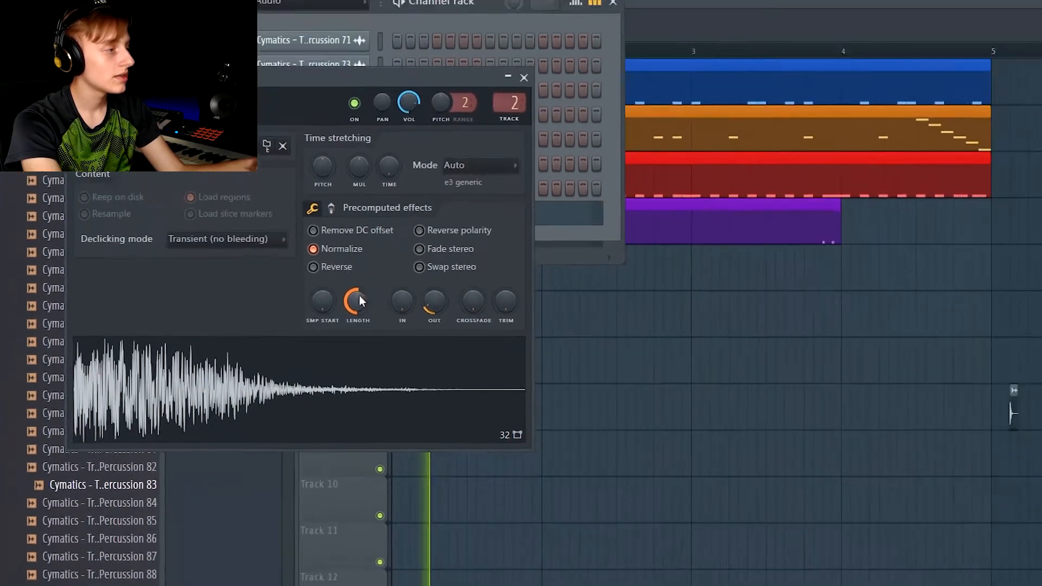
pyautogui.click(523, 77)
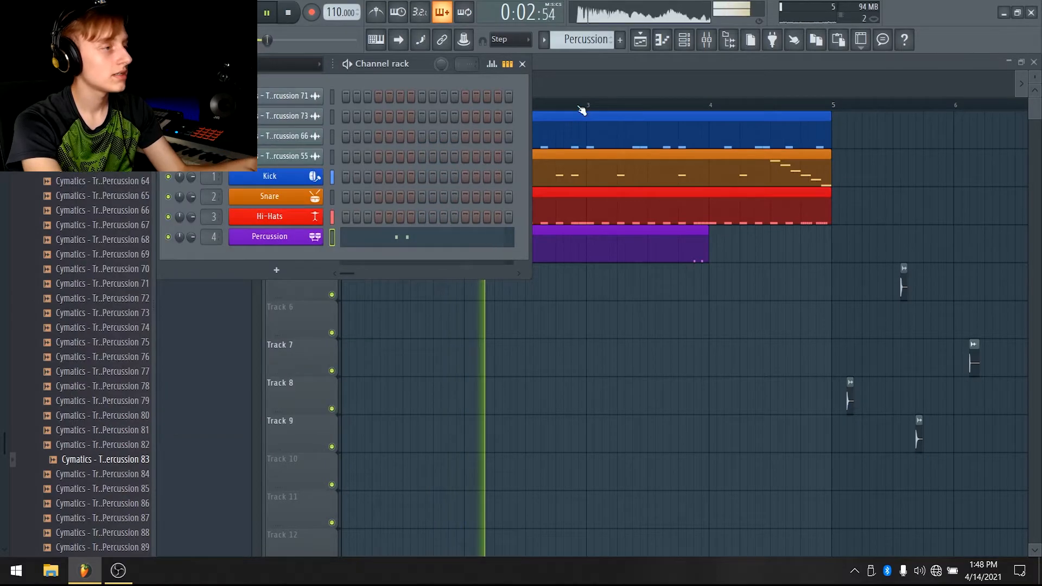
# Inspect the hi-hat channel settings and play the arrangement in the playlist
pyautogui.click(297, 216)
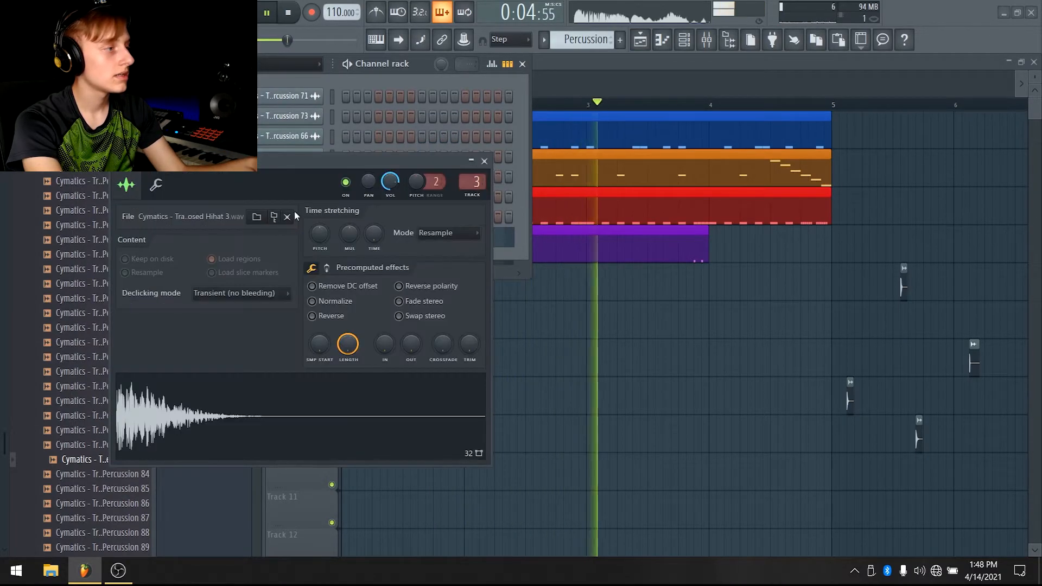
pyautogui.click(287, 217)
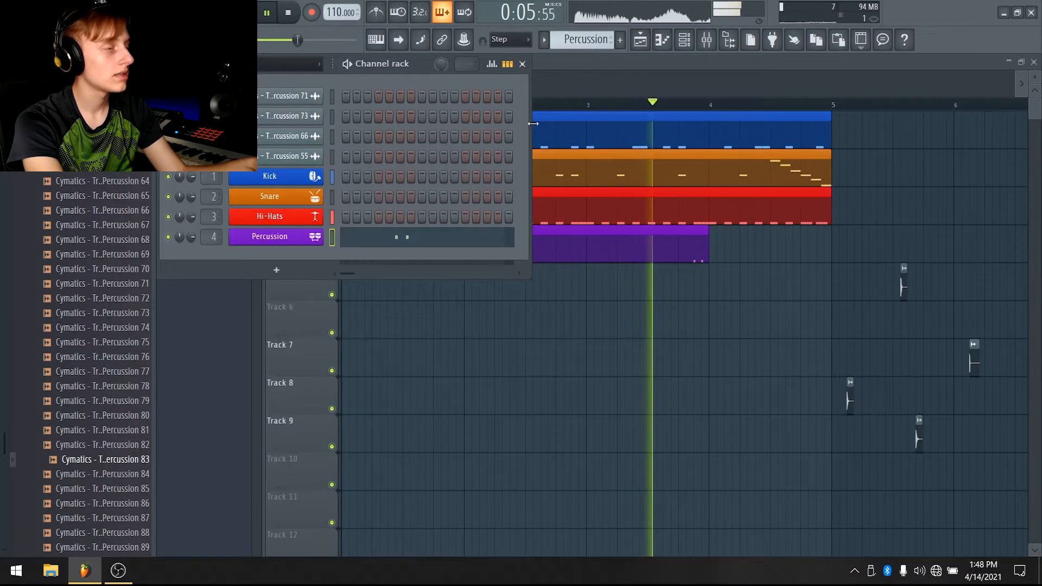
pyautogui.click(706, 40)
pyautogui.press('F5')
pyautogui.press('space')
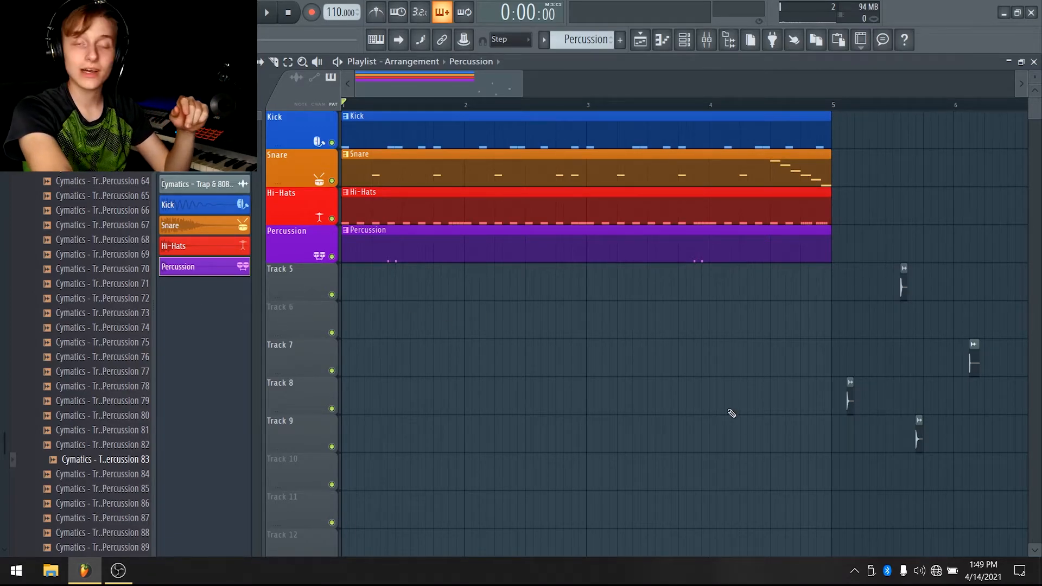
# Group track 5 with the Percussion track above it
pyautogui.moveTo(984, 293); pyautogui.dragTo(827, 436)
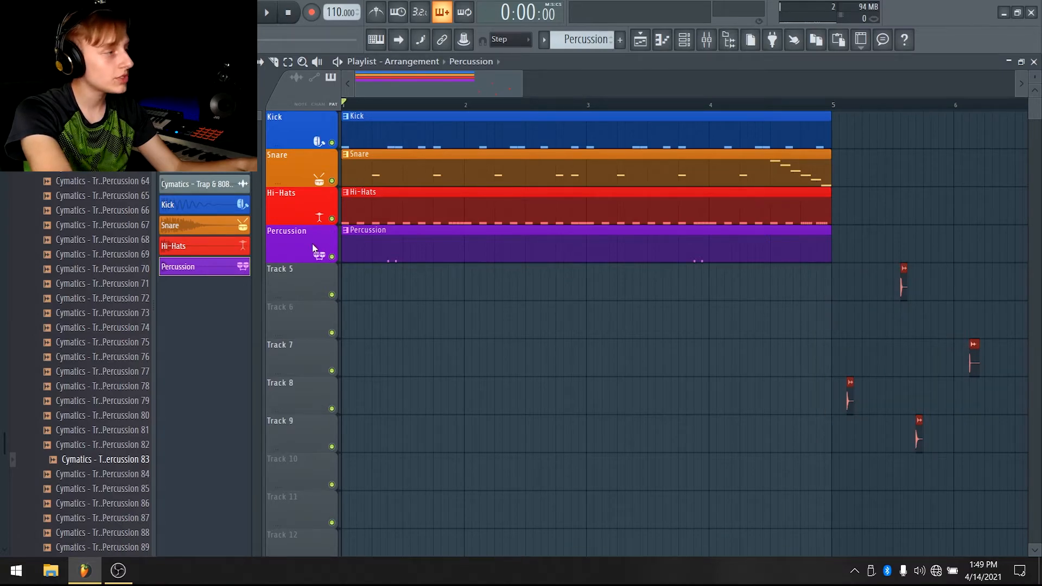
pyautogui.rightClick(295, 270)
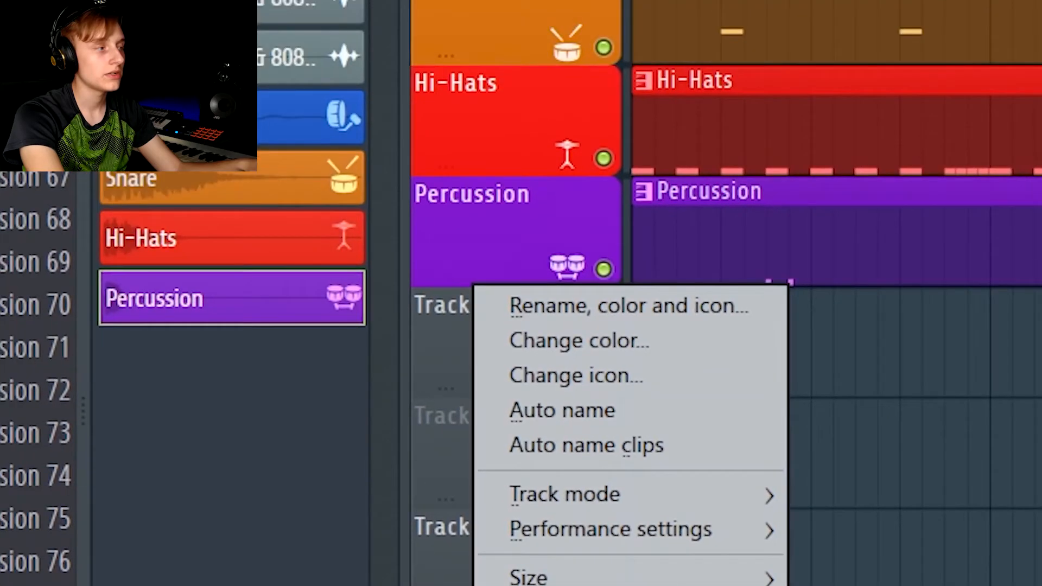
pyautogui.click(420, 275)
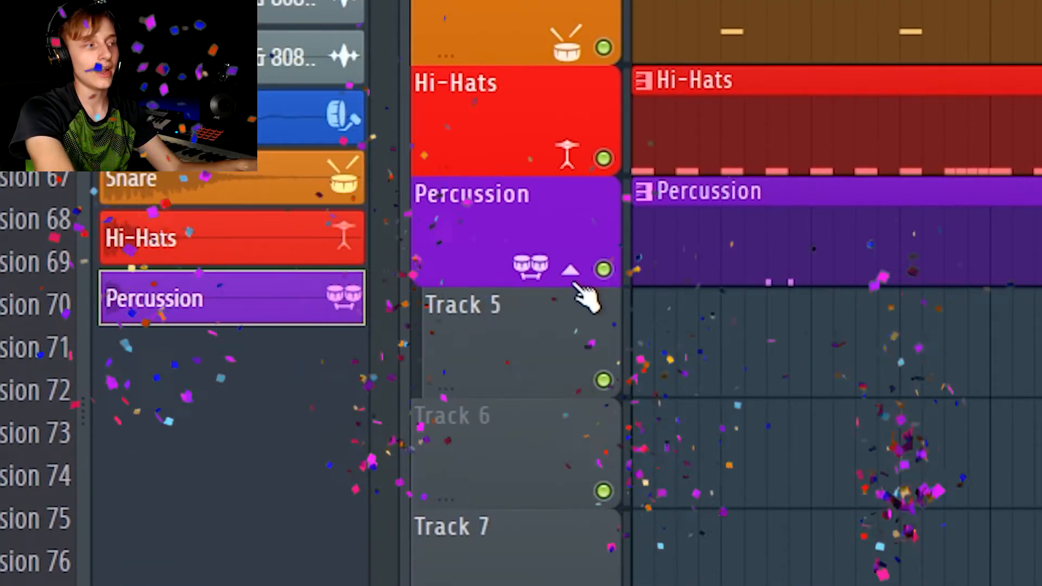
# Group Track 6 and Track 7 with the tracks above them under the Percussion group
pyautogui.rightClick(485, 449)
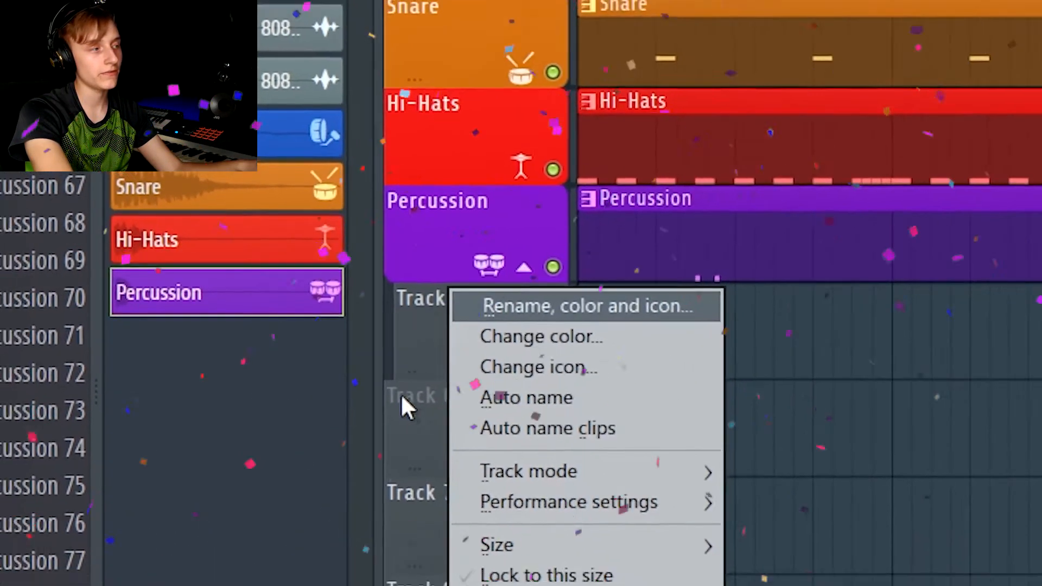
pyautogui.click(434, 411)
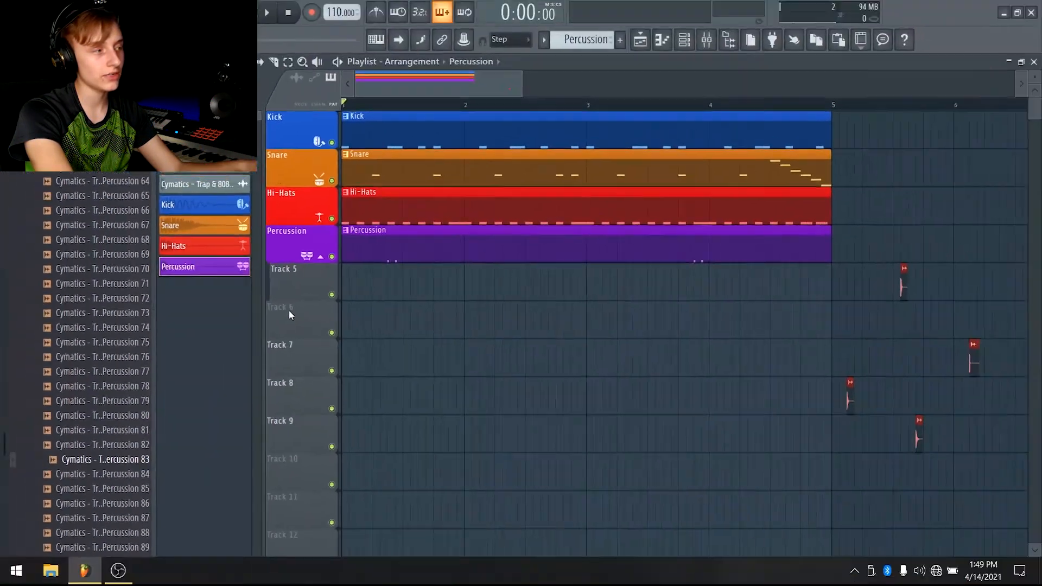
pyautogui.rightClick(289, 311)
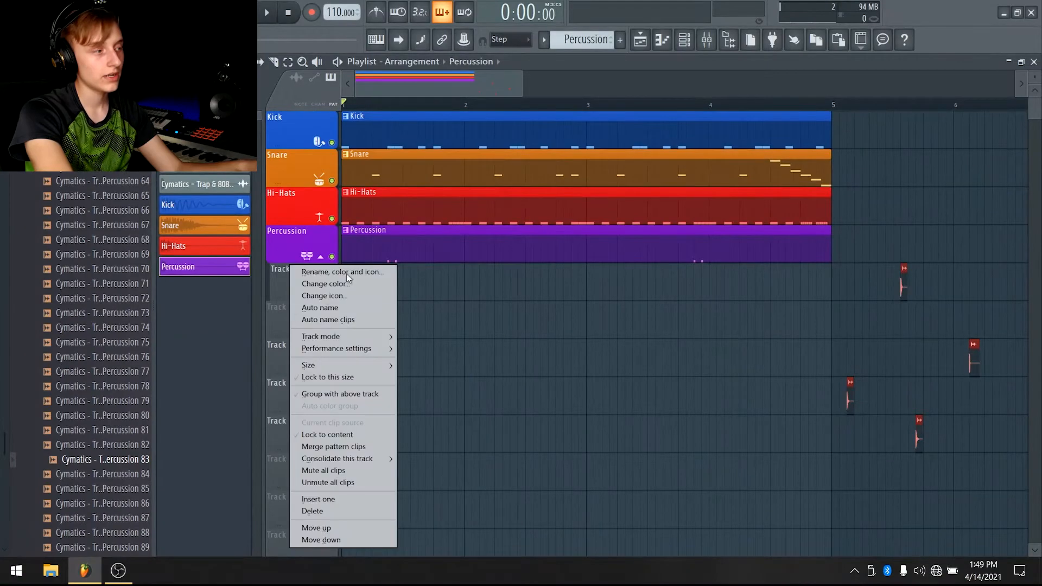
pyautogui.click(369, 392)
pyautogui.rightClick(309, 352)
pyautogui.click(358, 394)
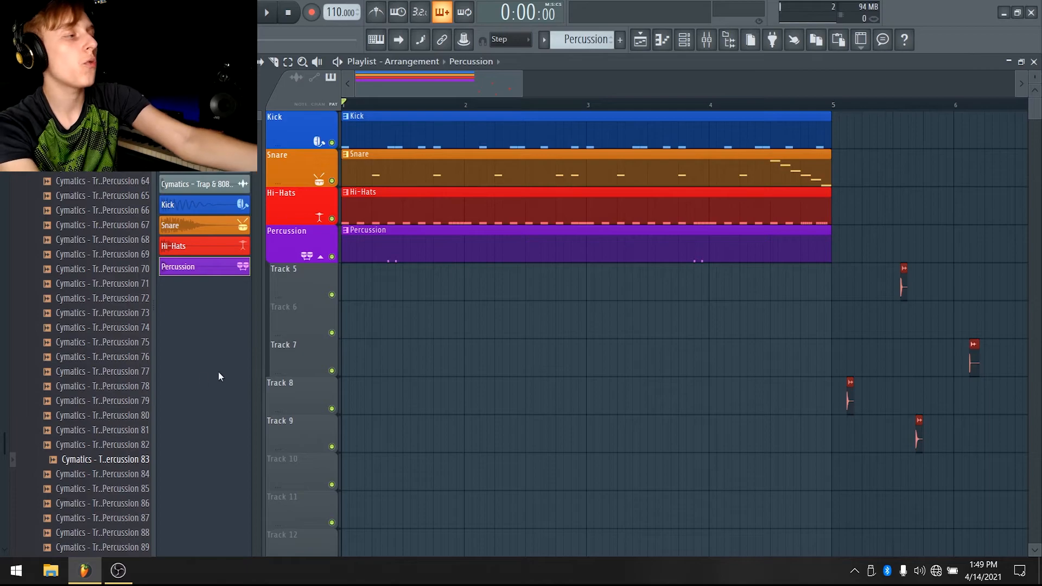
# Try collapsing the Percussion group and resizing the Percussion track's height
pyautogui.scroll(-5, 628, 281)
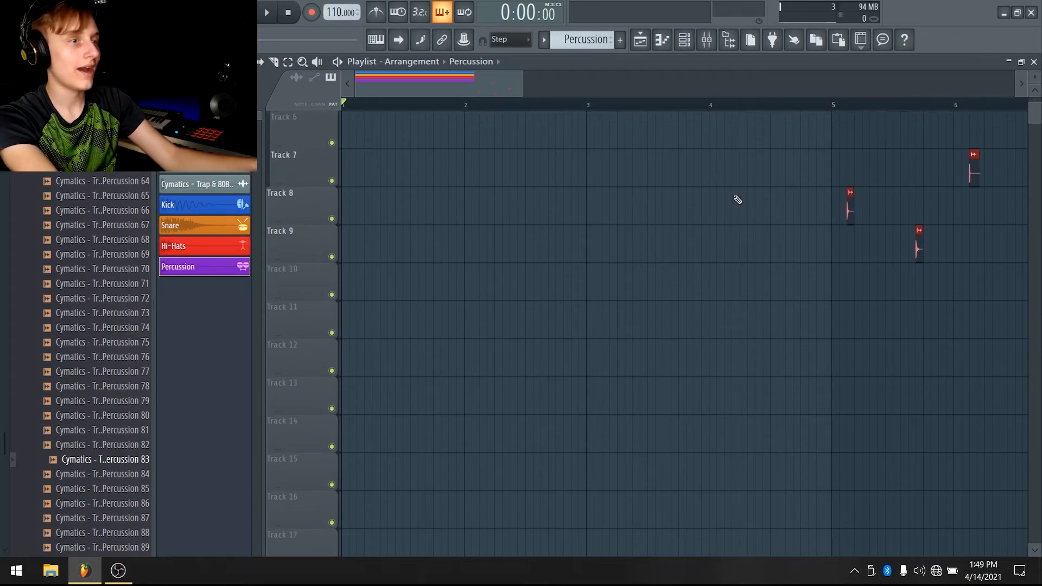
pyautogui.scroll(5, 850, 175)
pyautogui.moveTo(1039, 77); pyautogui.dragTo(1039, 103)
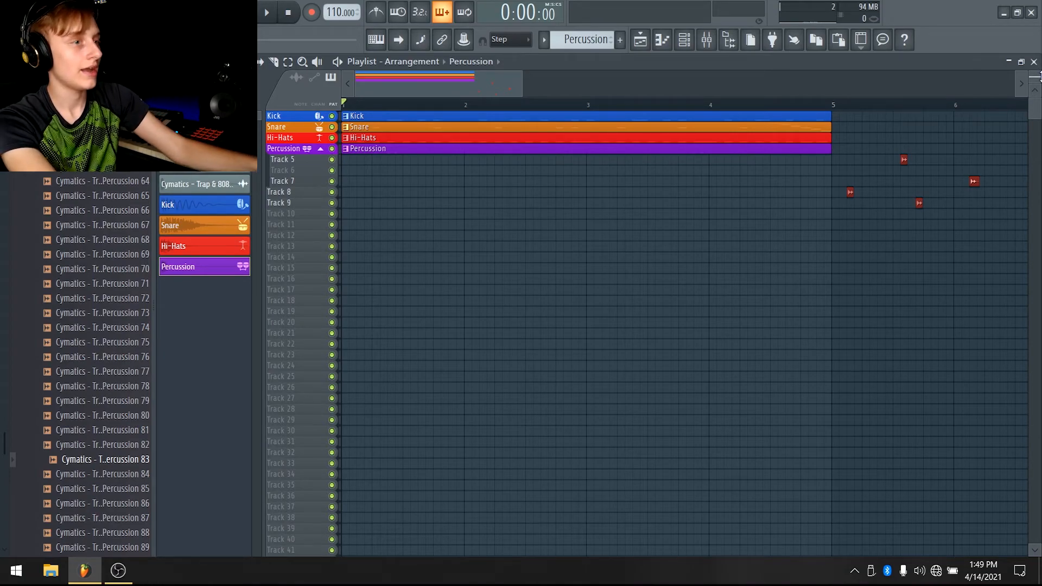
pyautogui.moveTo(1040, 76); pyautogui.dragTo(1039, 54)
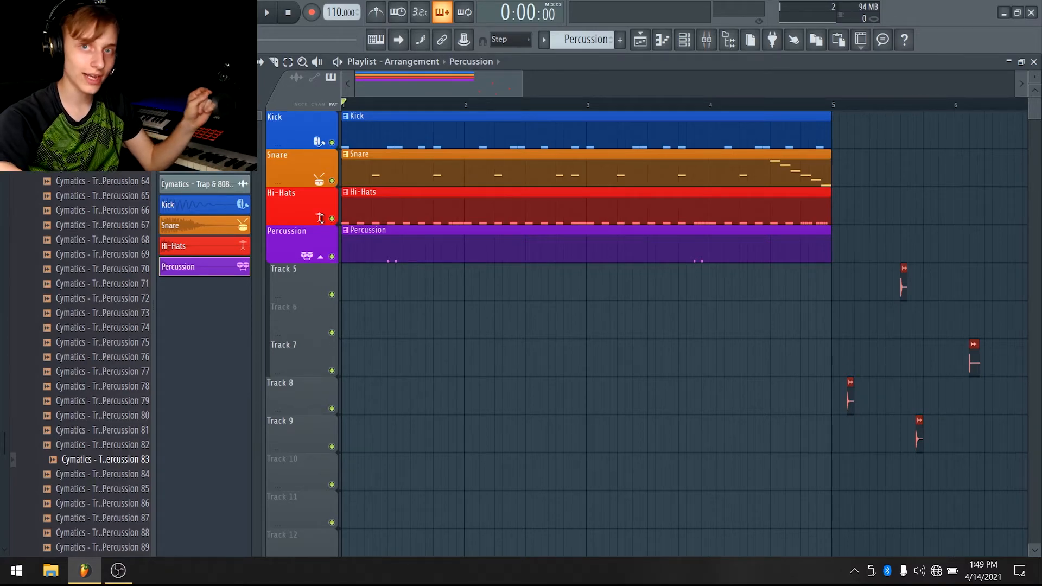
pyautogui.click(321, 257)
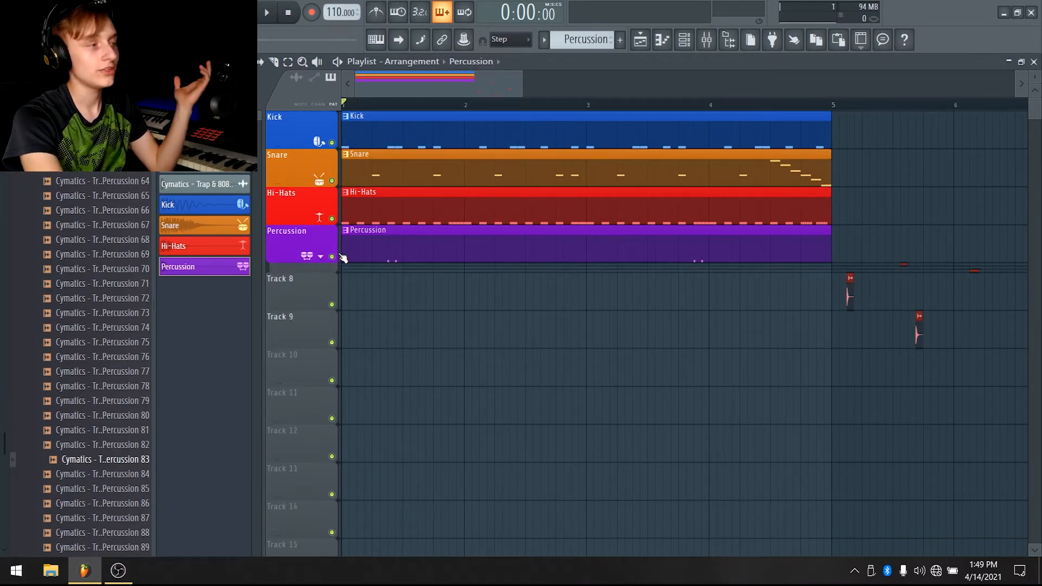
pyautogui.click(321, 257)
pyautogui.moveTo(298, 256); pyautogui.dragTo(301, 216)
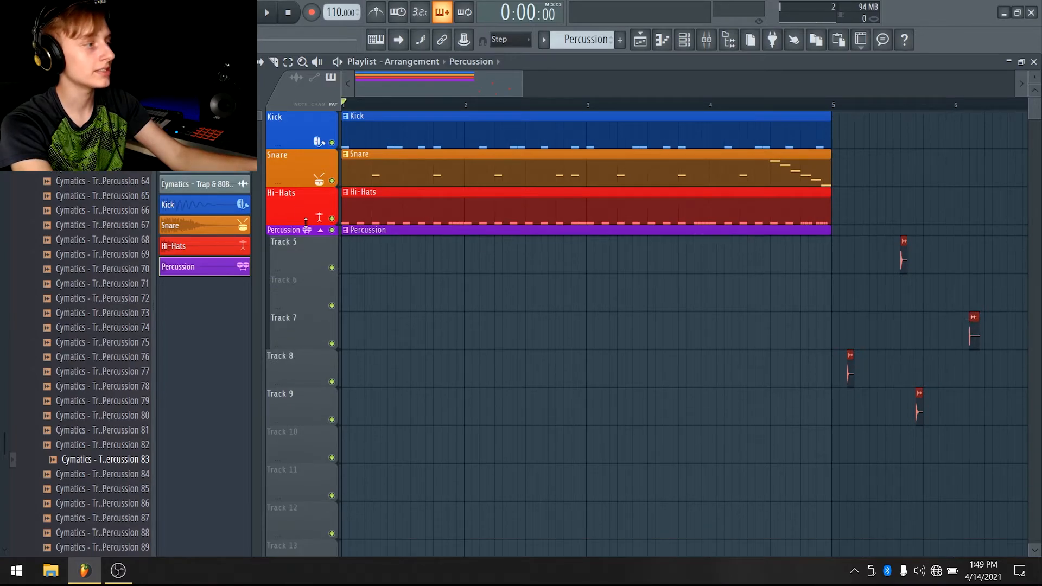
pyautogui.click(321, 230)
pyautogui.click(321, 231)
pyautogui.moveTo(300, 237); pyautogui.dragTo(300, 263)
# Create a new Pattern 5 and place its clip at the start of Track 5
pyautogui.click(620, 39)
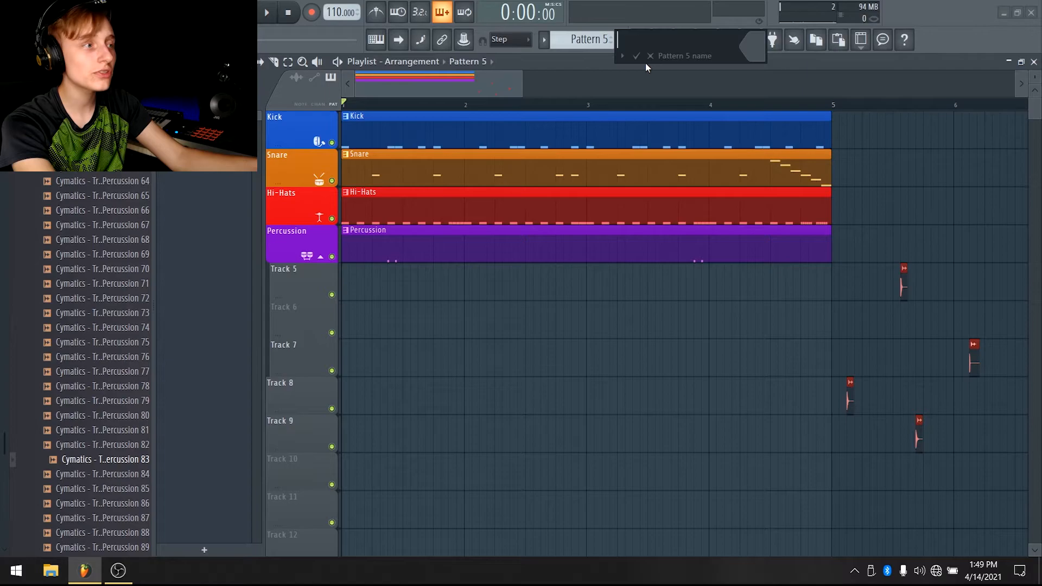
pyautogui.click(650, 56)
pyautogui.moveTo(369, 279); pyautogui.dragTo(351, 282)
pyautogui.rightClick(317, 279)
pyautogui.press('F6')
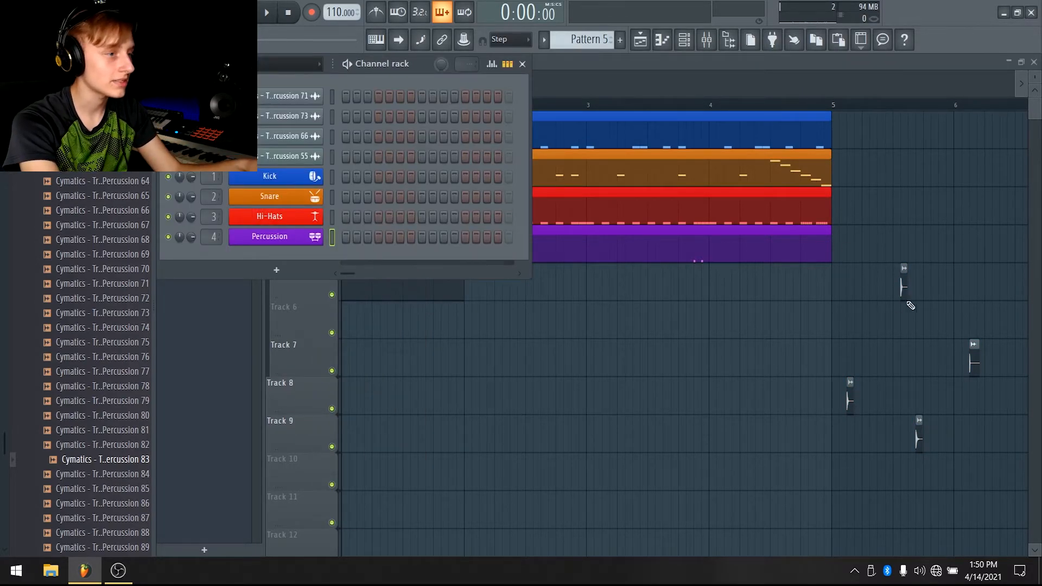
pyautogui.press('F6')
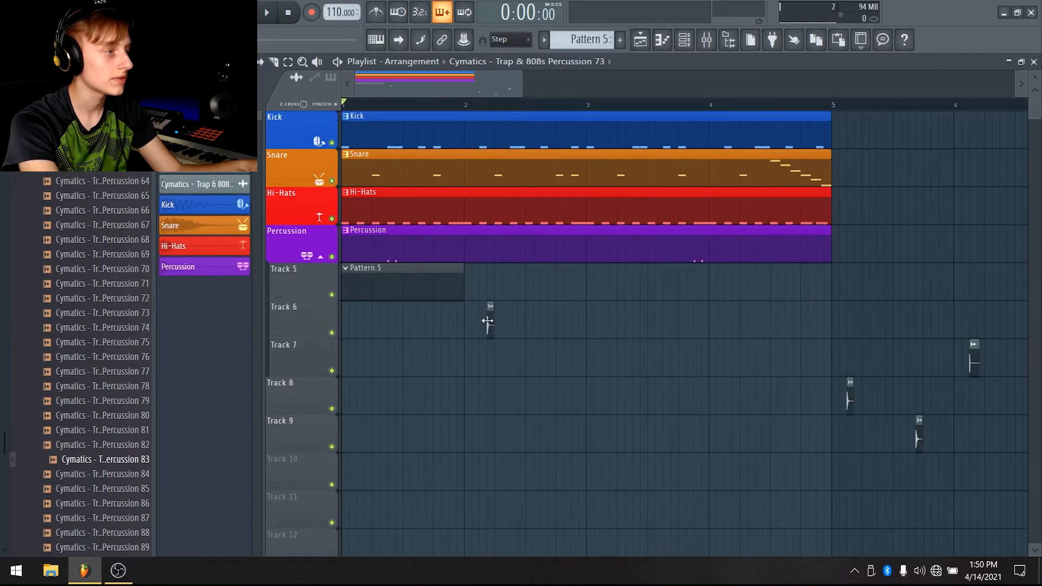
# Open the Percussion 73 sample's piano roll in Pattern 5
pyautogui.doubleClick(487, 321)
pyautogui.press('Escape')
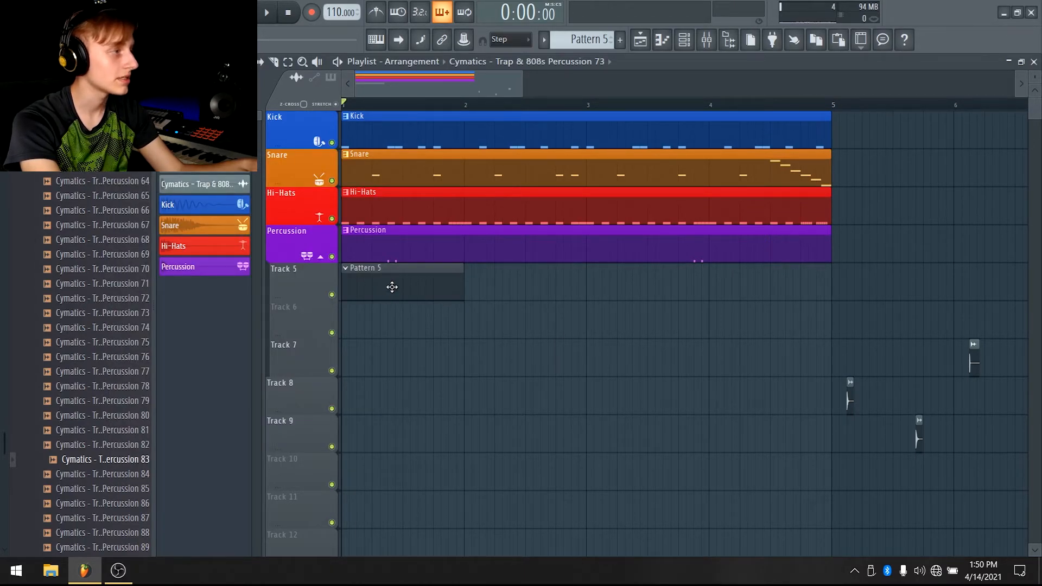
pyautogui.press('F7')
pyautogui.press('space')
pyautogui.press('space')
pyautogui.scroll(1, 320, 95)
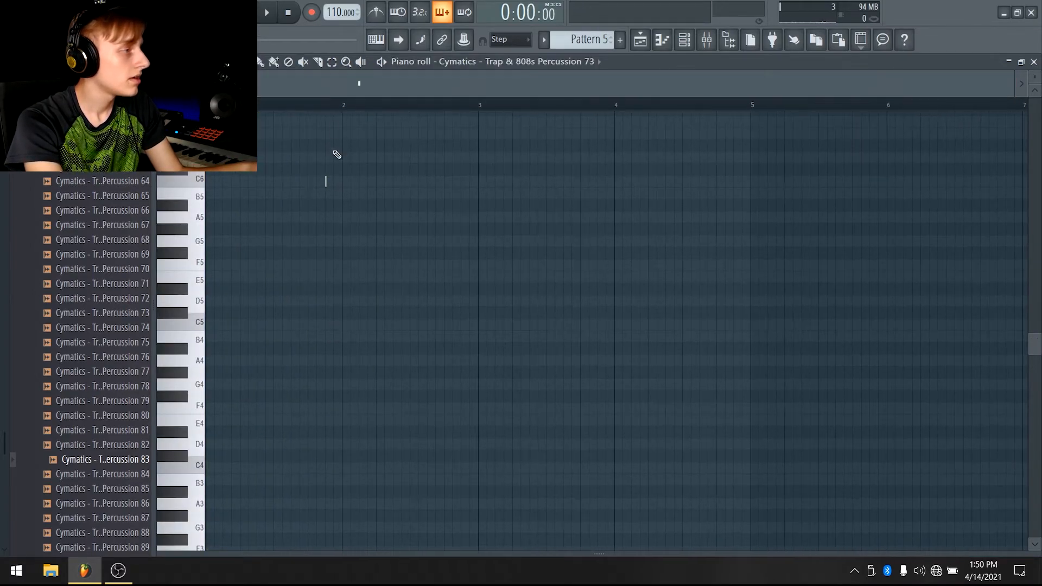
# Place percussion notes on C6 through the first bar while previewing playback
pyautogui.press('space')
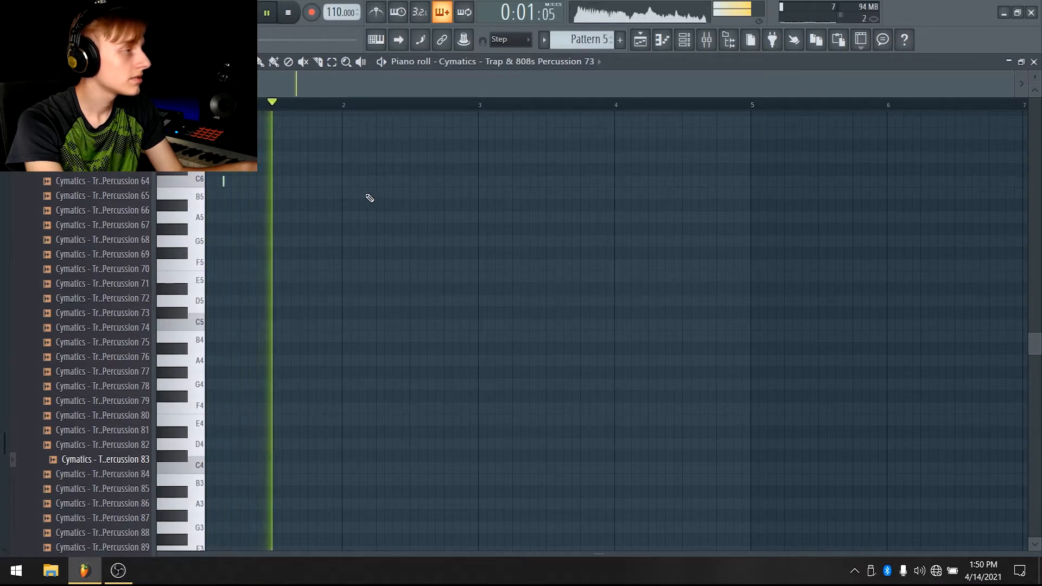
pyautogui.click(337, 183)
pyautogui.moveTo(334, 182); pyautogui.dragTo(326, 180)
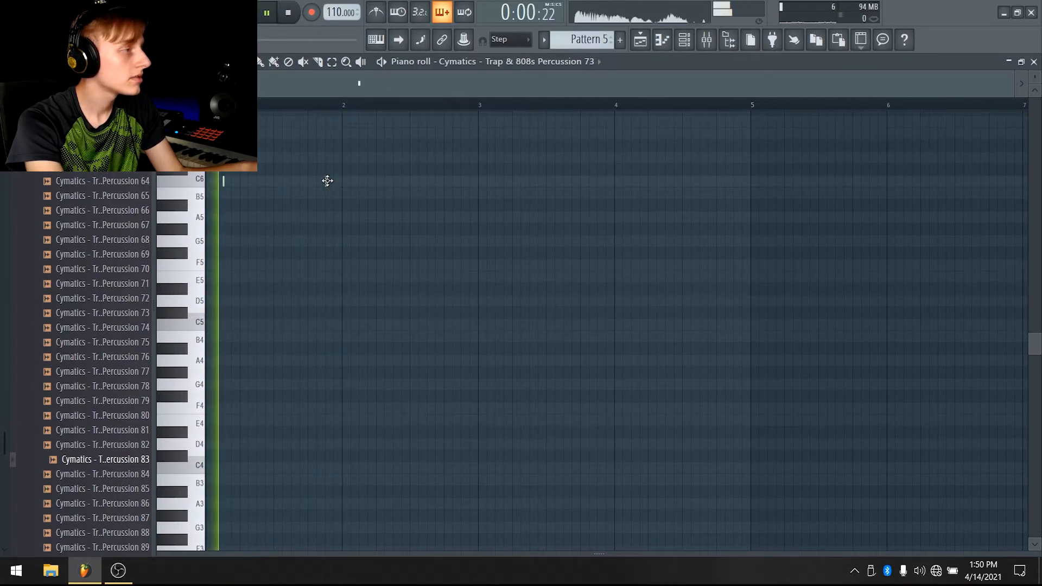
pyautogui.click(345, 184)
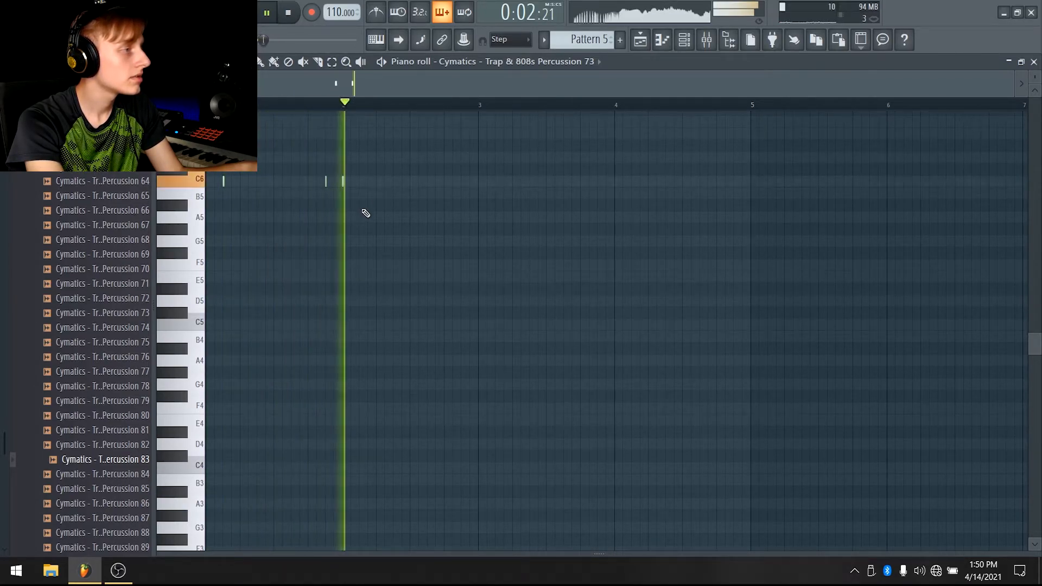
pyautogui.scroll(2, 348, 178)
pyautogui.click(339, 181)
pyautogui.rightClick(350, 182)
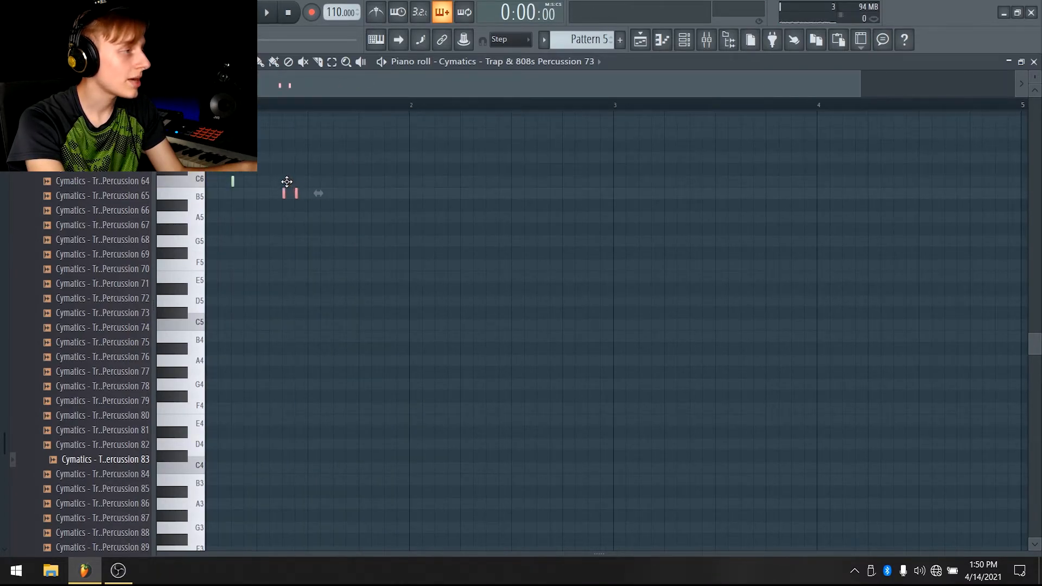
pyautogui.press('space')
pyautogui.press('space')
pyautogui.press('space')
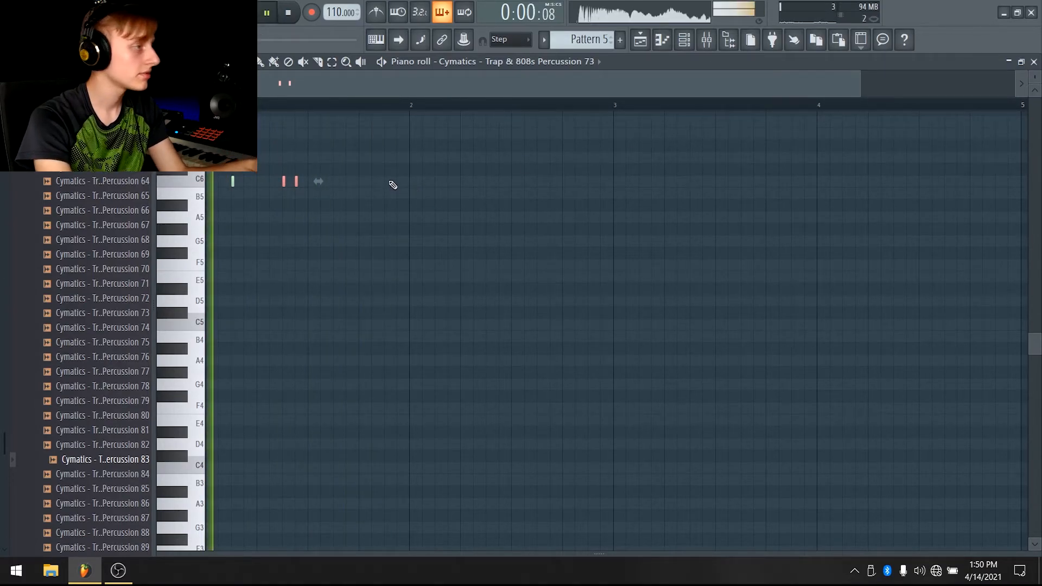
pyautogui.click(387, 183)
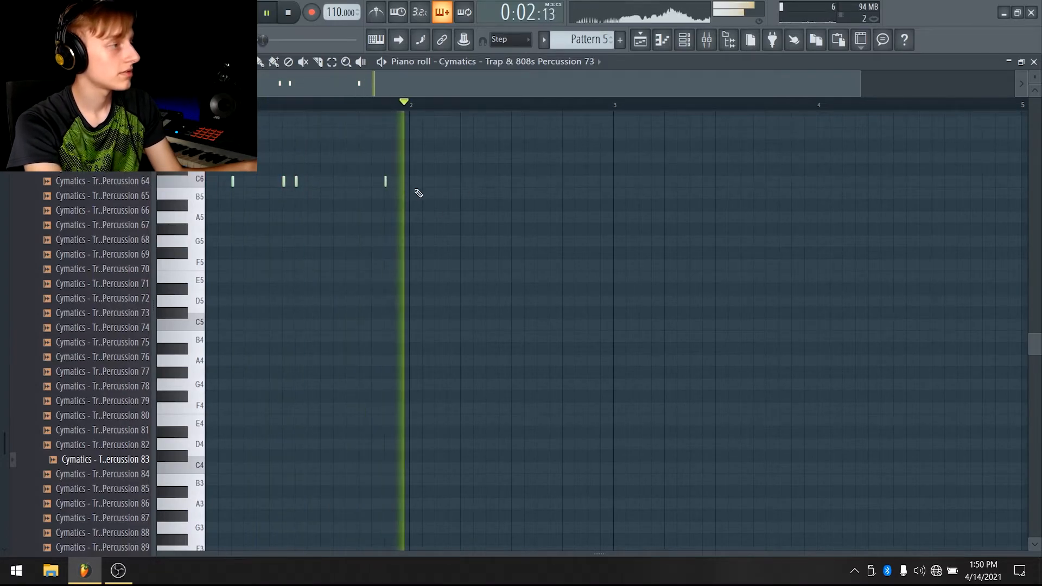
pyautogui.press('space')
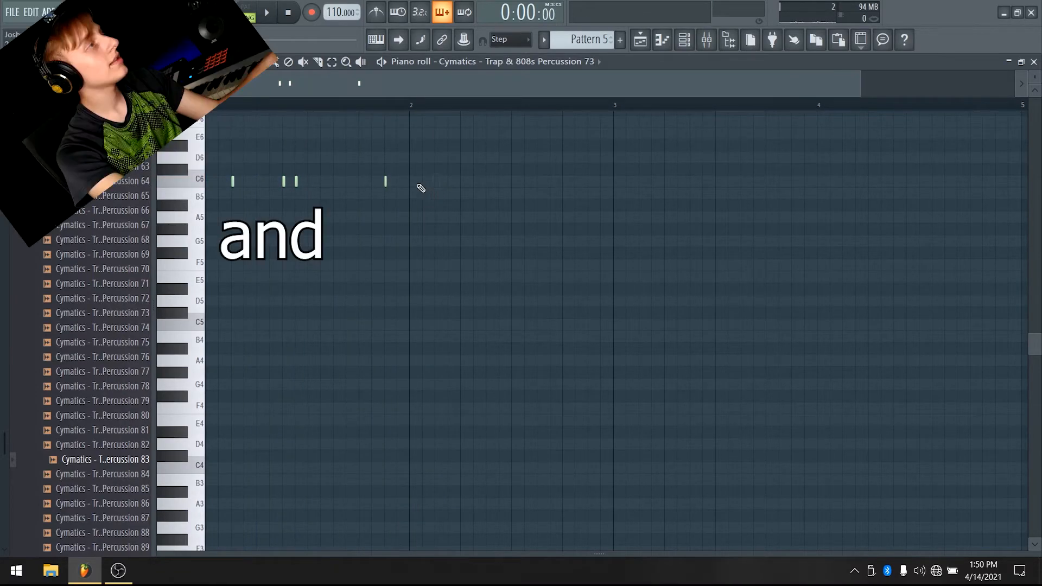
# Duplicate the first bar of percussion notes to fill four bars
pyautogui.moveTo(415, 111); pyautogui.dragTo(209, 125)
pyautogui.hotkey('ctrl', 'b')
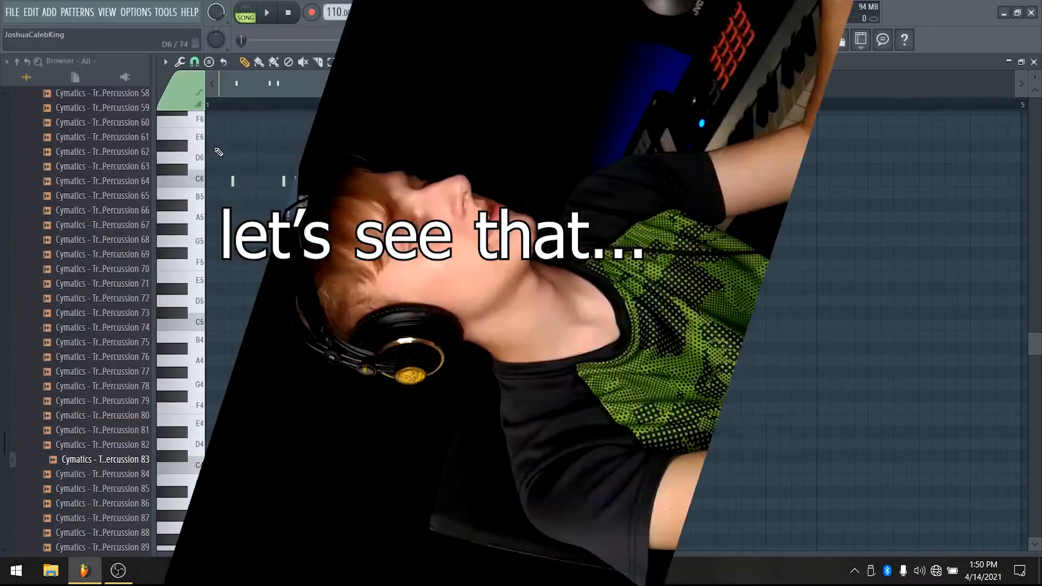
pyautogui.press('space')
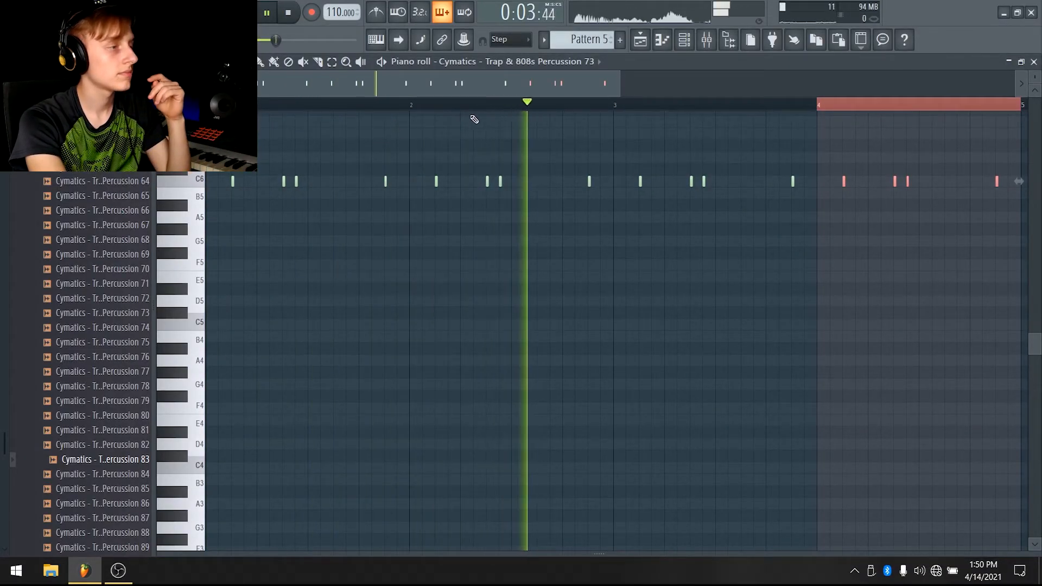
pyautogui.scroll(-3, 638, 109)
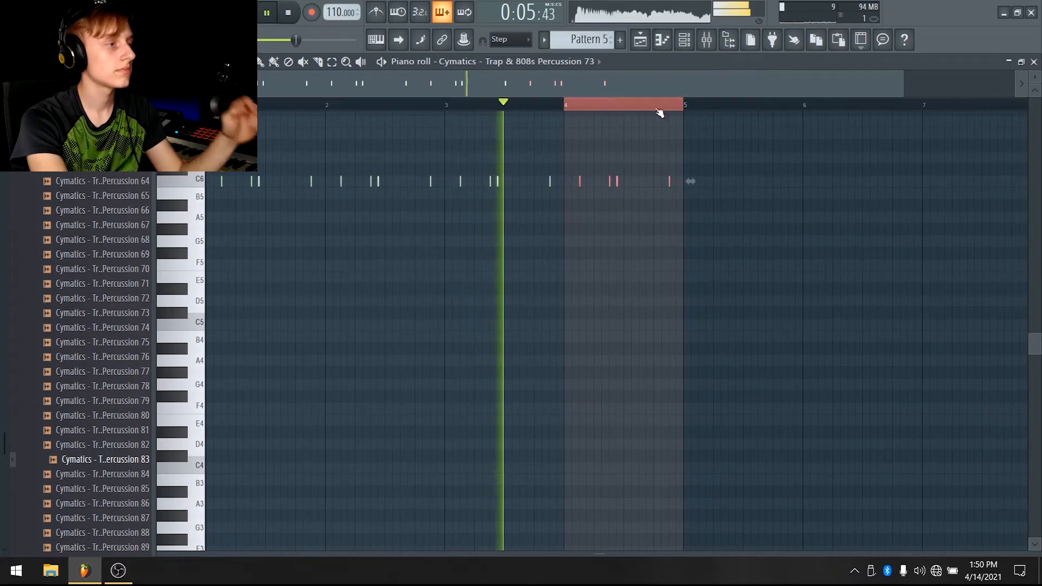
pyautogui.press('space')
pyautogui.keyDown('ctrl'); pyautogui.click(560, 109); pyautogui.keyUp('ctrl')
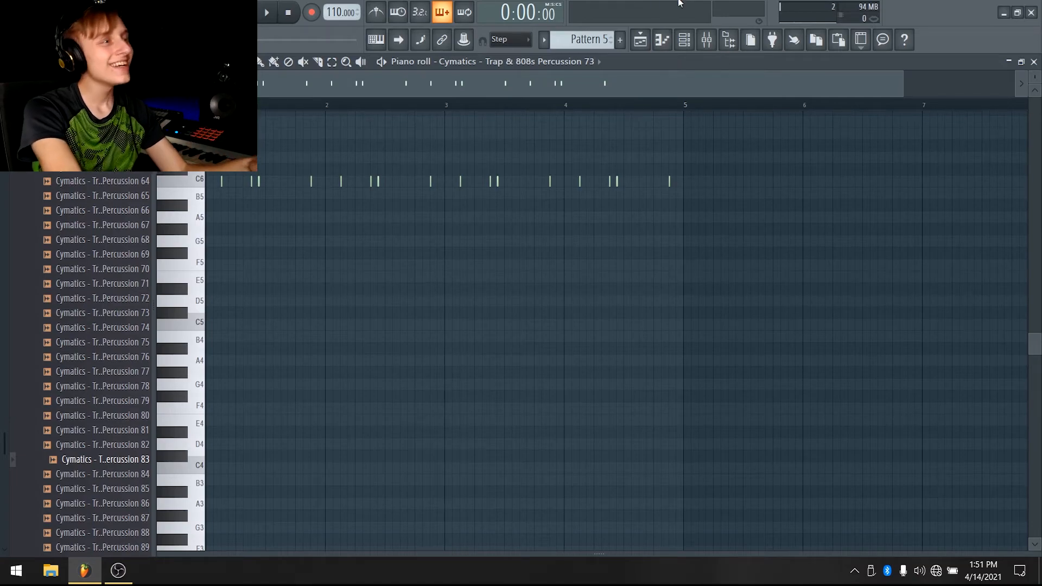
# Switch to the playlist and play the arrangement
pyautogui.click(729, 40)
pyautogui.press('space')
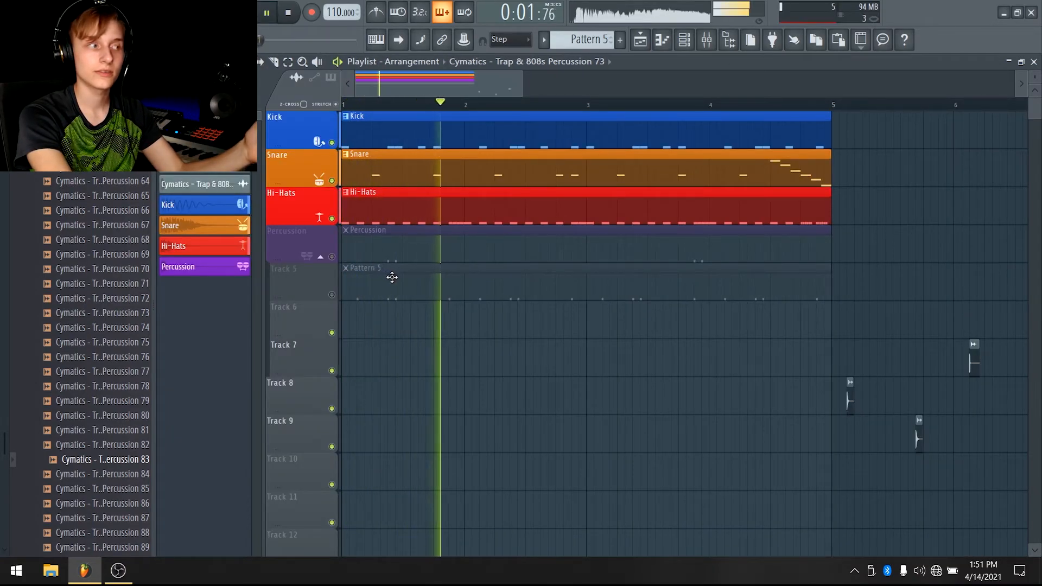
pyautogui.press('space')
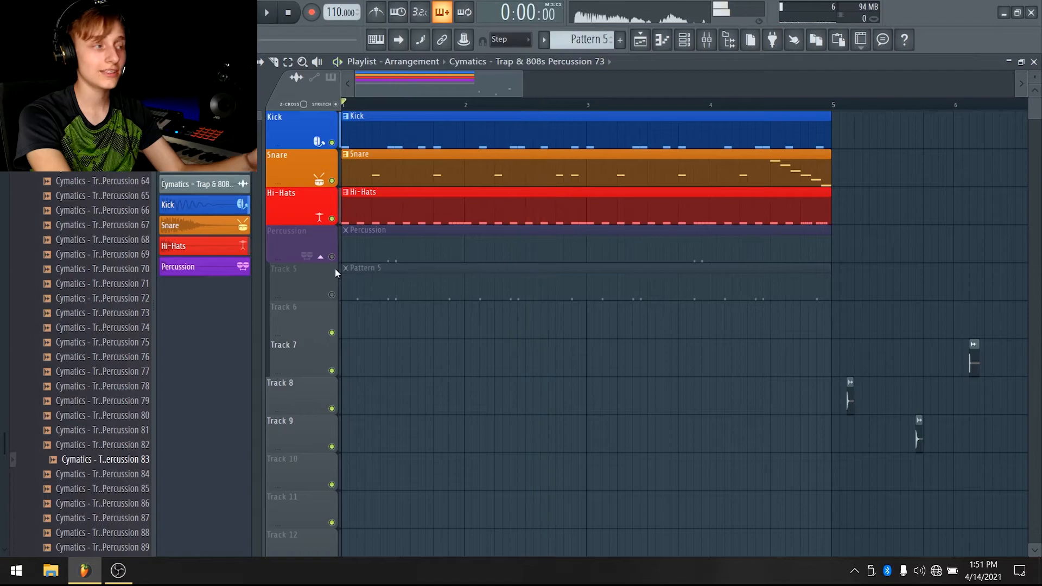
# Unmute the Percussion and Track 5 tracks and close the sample settings window
pyautogui.click(332, 256)
pyautogui.click(332, 294)
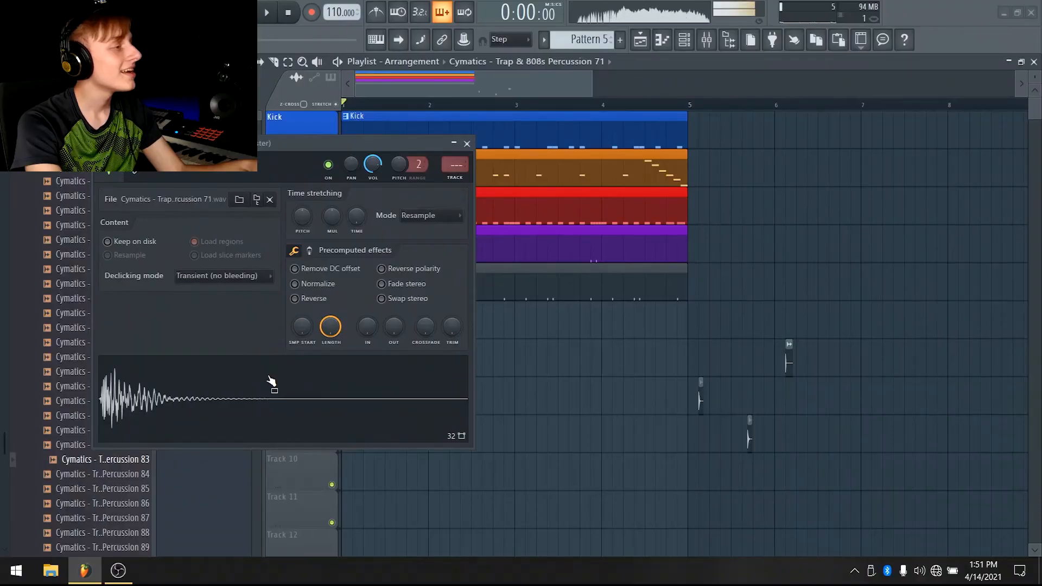
pyautogui.click(467, 143)
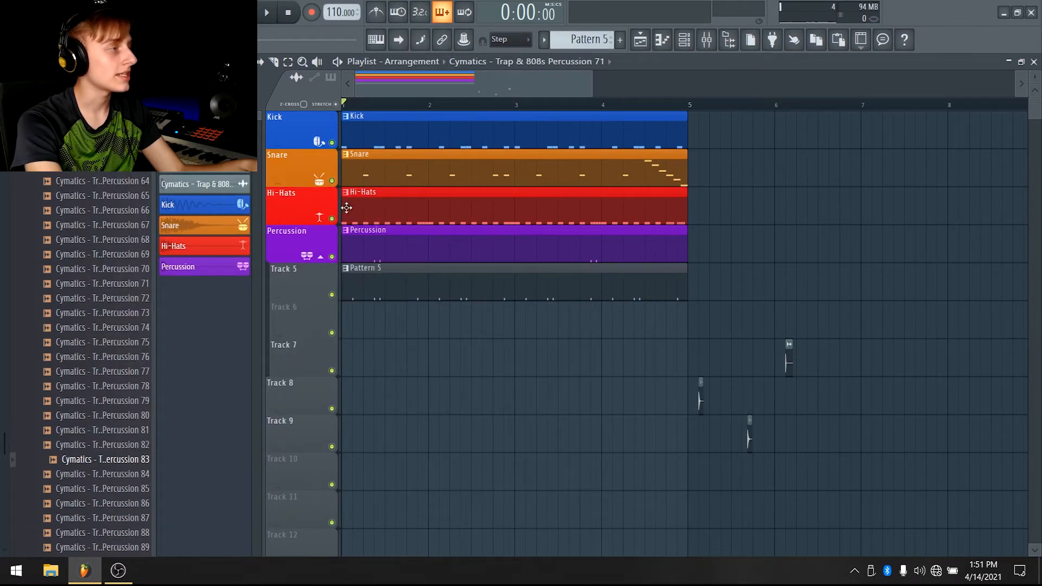
# Delete the stray percussion sample clip on Track 8
pyautogui.rightClick(701, 396)
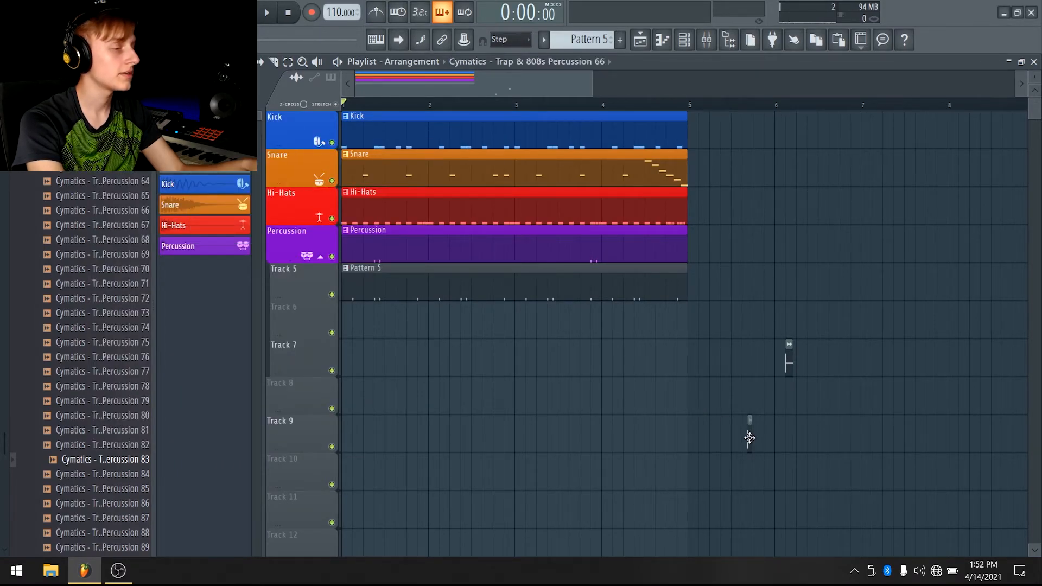
pyautogui.doubleClick(750, 438)
pyautogui.click(371, 363)
pyautogui.click(452, 128)
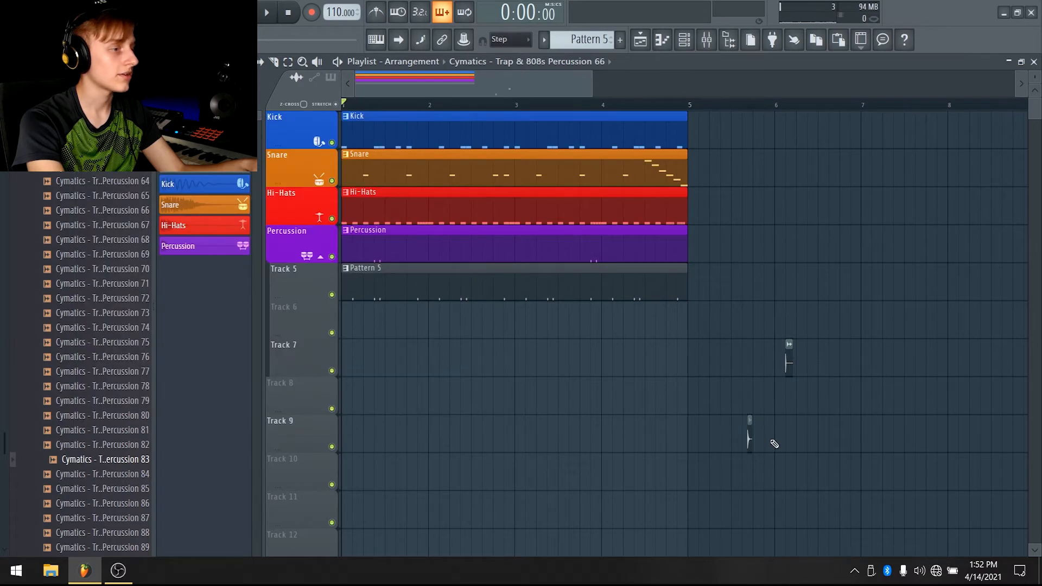
# Rename the new pattern and Track 5 to Percussion
pyautogui.rightClick(221, 146)
pyautogui.click(293, 288)
pyautogui.click(591, 328)
# Open and close the Percussion 55 sample's channel settings from its clip on Track 7
pyautogui.doubleClick(788, 361)
pyautogui.click(230, 366)
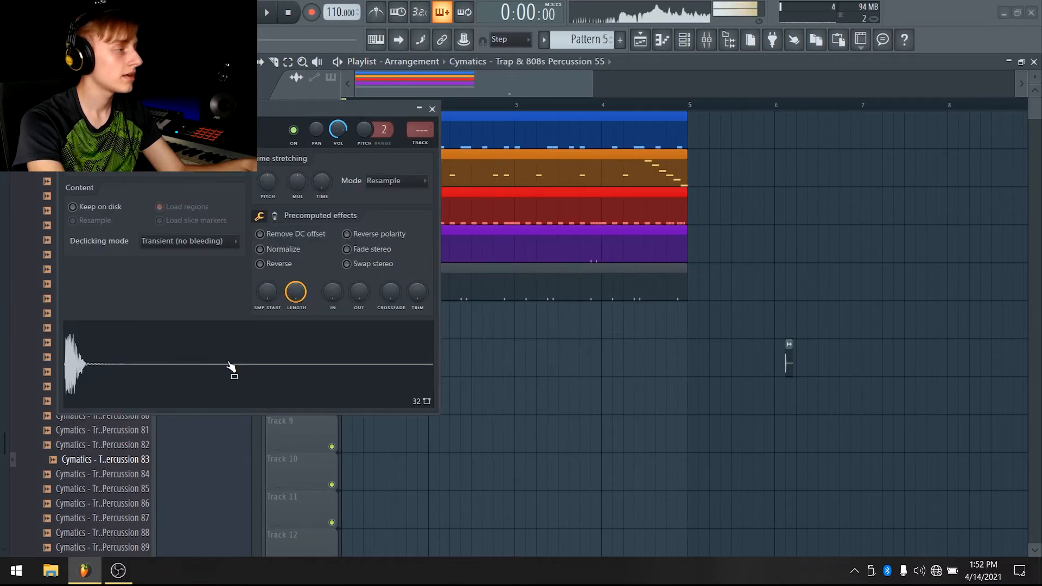
pyautogui.click(432, 109)
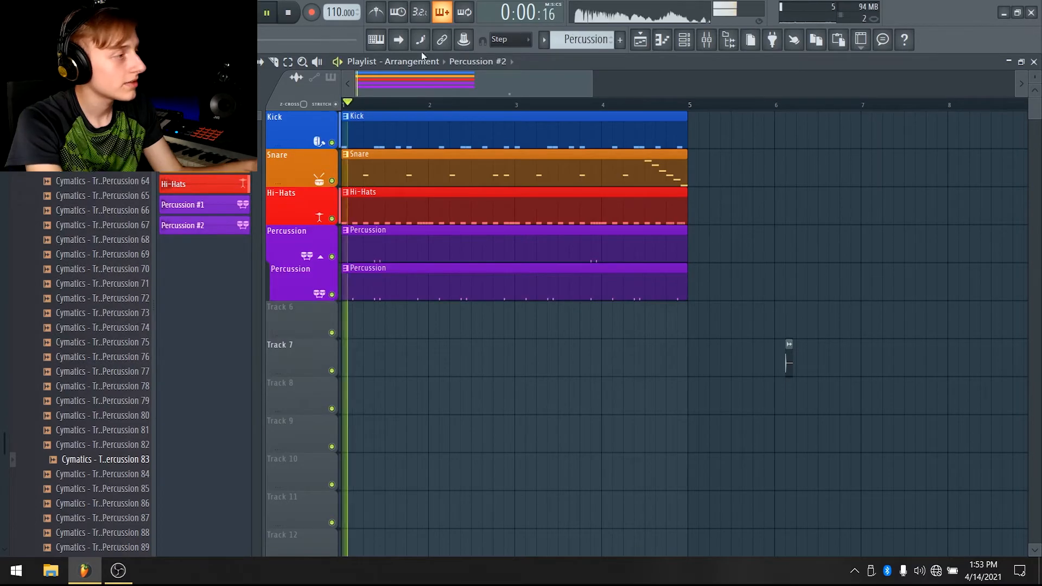
# Play the arrangement with both percussion patterns
pyautogui.press('space')
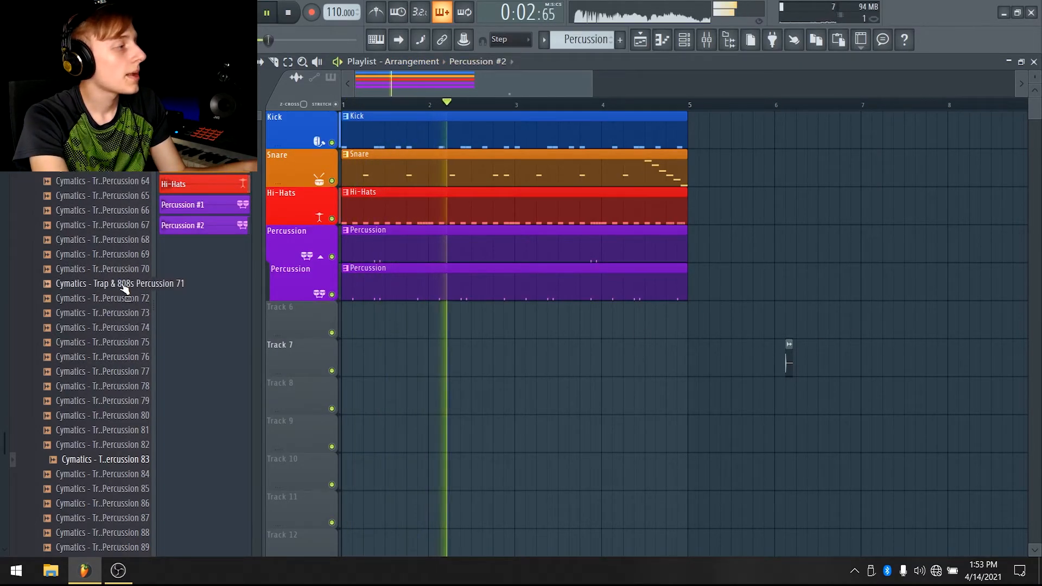
pyautogui.scroll(-2, 103, 288)
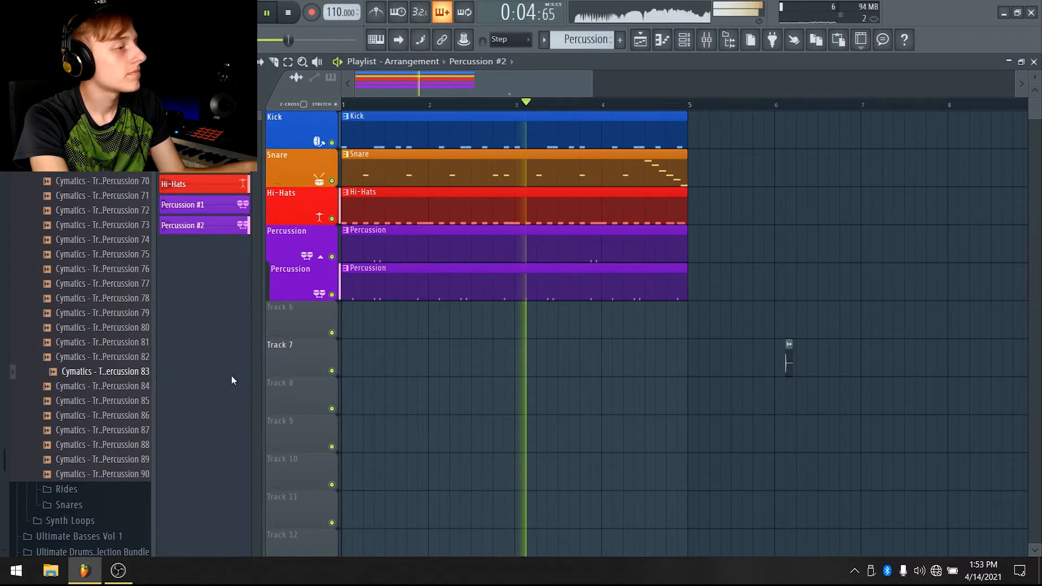
pyautogui.press('space')
pyautogui.press('space')
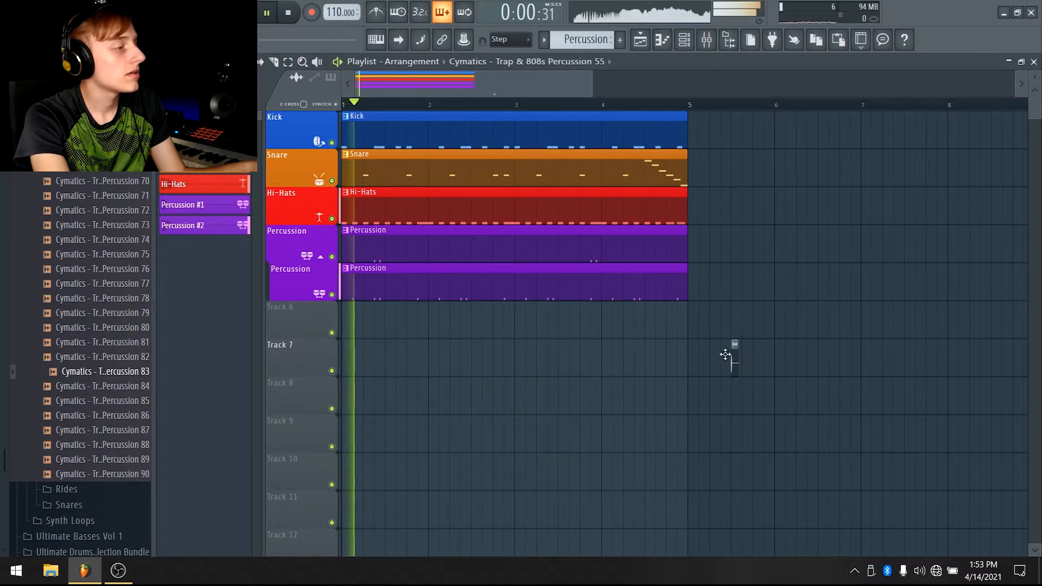
pyautogui.press('space')
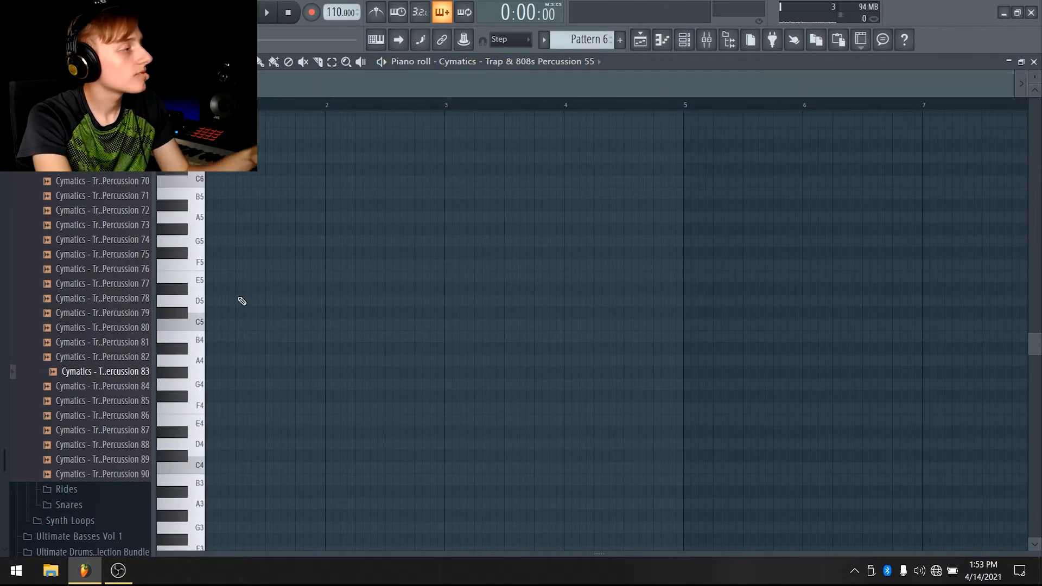
# Place a pair of short notes on F5 at the start of Pattern 6 in the piano roll and audition them
pyautogui.scroll(3, 239, 300)
pyautogui.rightClick(252, 374)
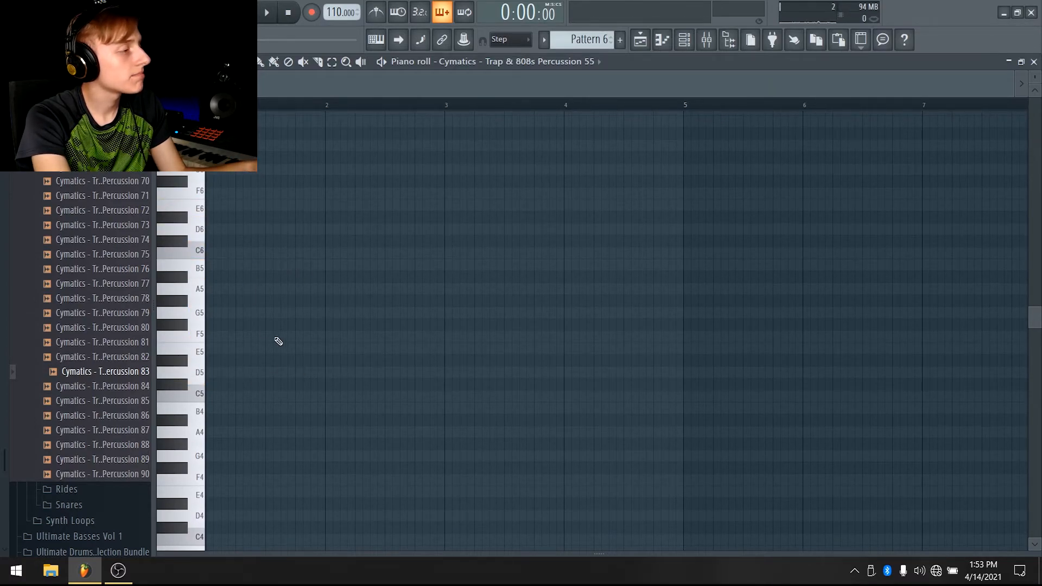
pyautogui.press('space')
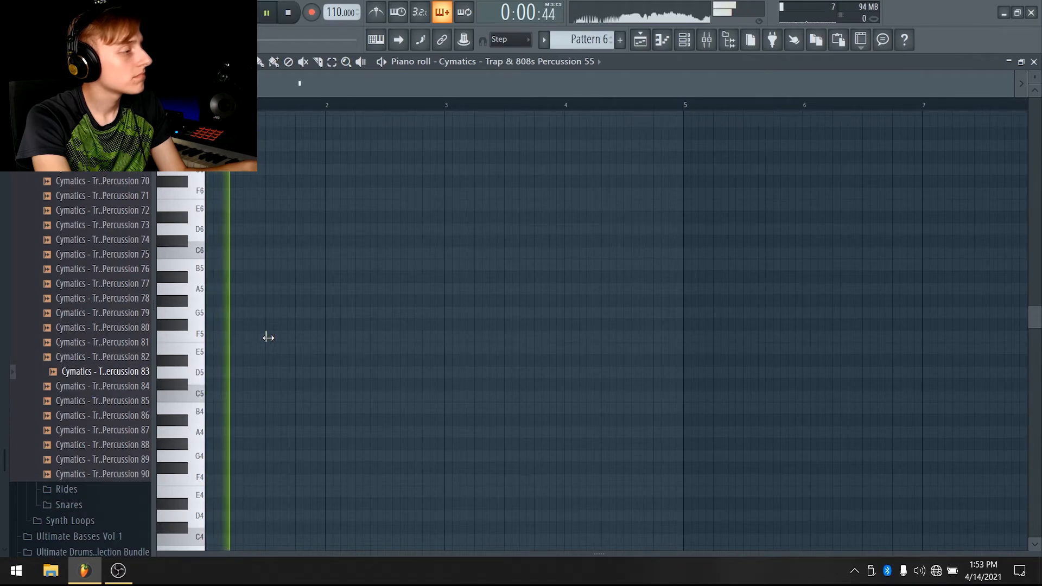
pyautogui.press('space')
pyautogui.press('space')
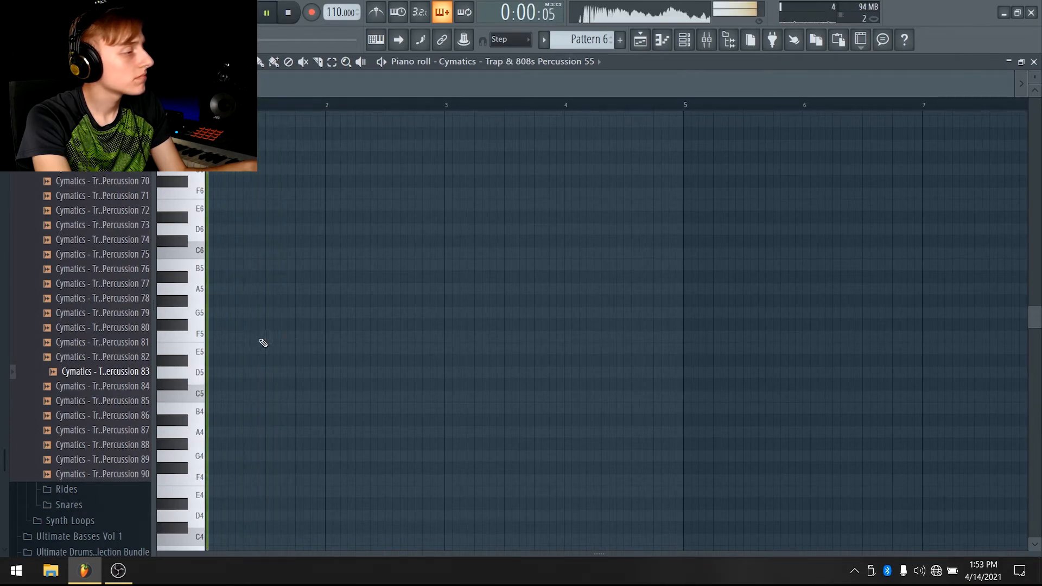
pyautogui.click(296, 337)
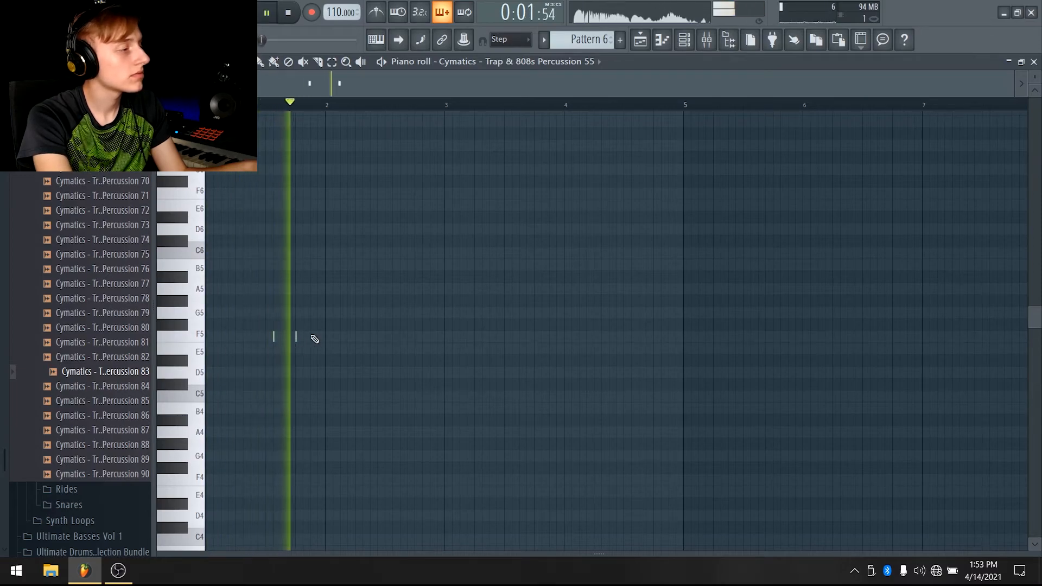
pyautogui.press('space')
pyautogui.press('space')
pyautogui.rightClick(296, 337)
pyautogui.scroll(-2, 482, 86)
pyautogui.press('space')
pyautogui.press('space')
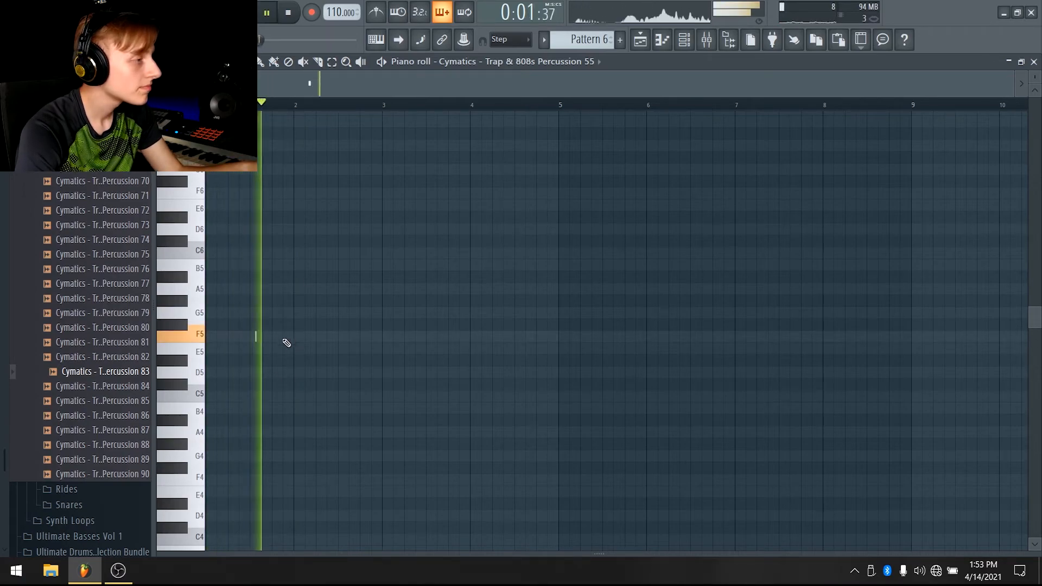
pyautogui.press('space')
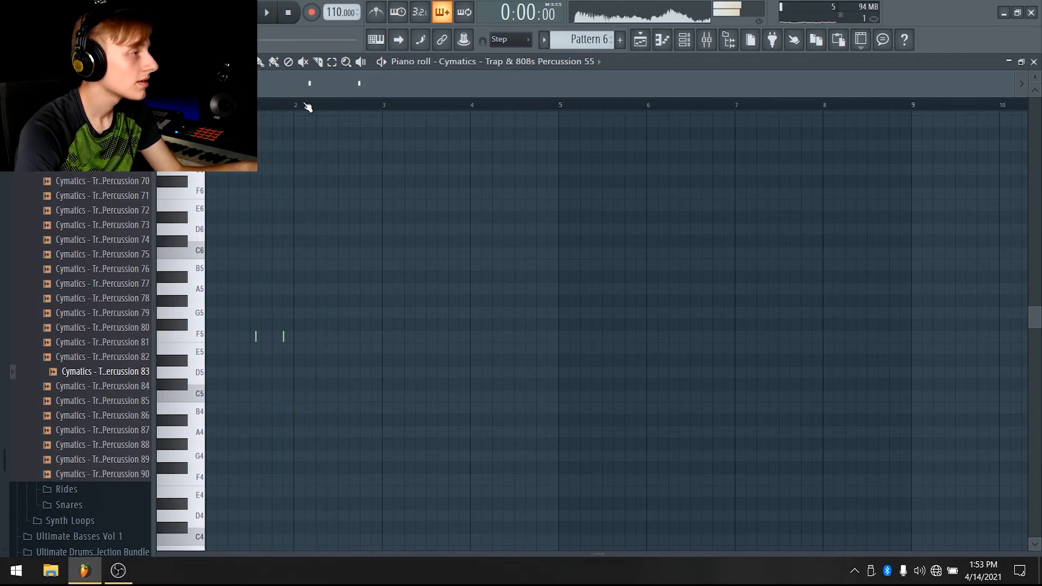
# Select the first bar of notes and duplicate it three times to fill four bars, then play the pattern
pyautogui.moveTo(298, 107); pyautogui.dragTo(217, 106)
pyautogui.hotkey('ctrl', 'b')
pyautogui.hotkey('ctrl', 'b')
pyautogui.hotkey('ctrl', 'b')
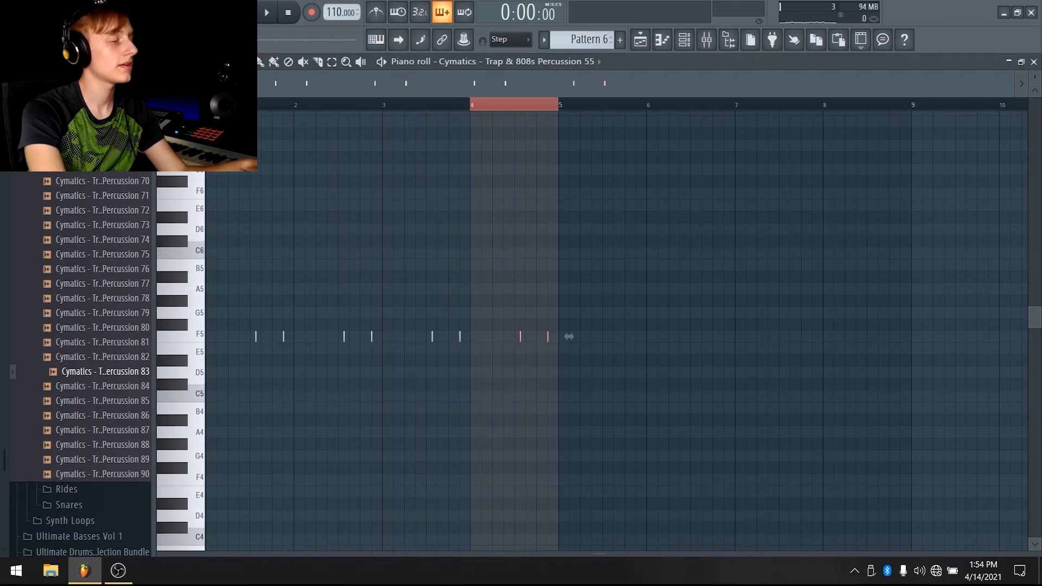
pyautogui.press('space')
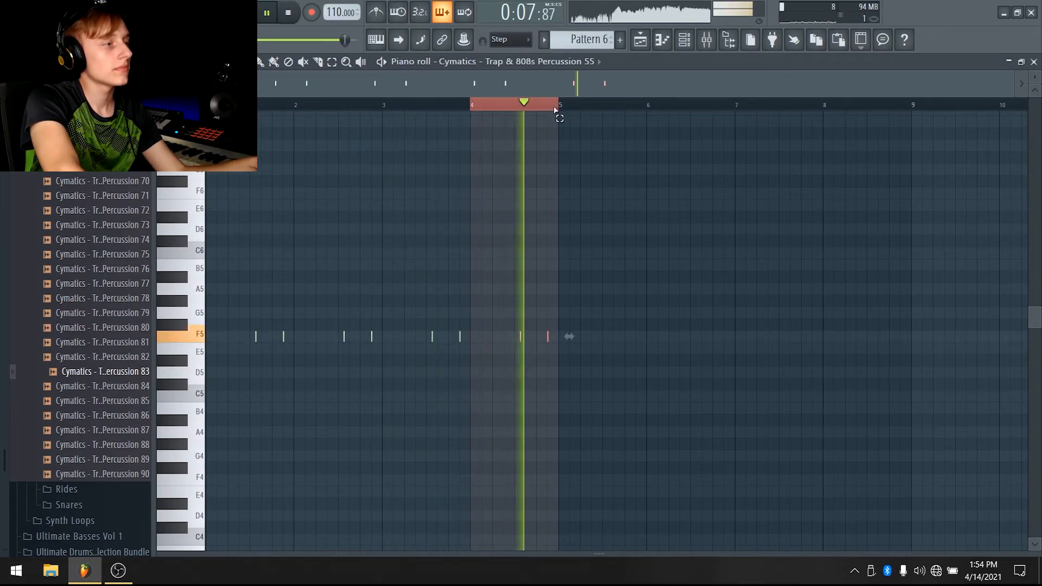
pyautogui.moveTo(559, 106); pyautogui.dragTo(487, 111)
pyautogui.press('space')
# Extend the Pattern 6 clip on Track 6 in the playlist to span the full four bars
pyautogui.press('F5')
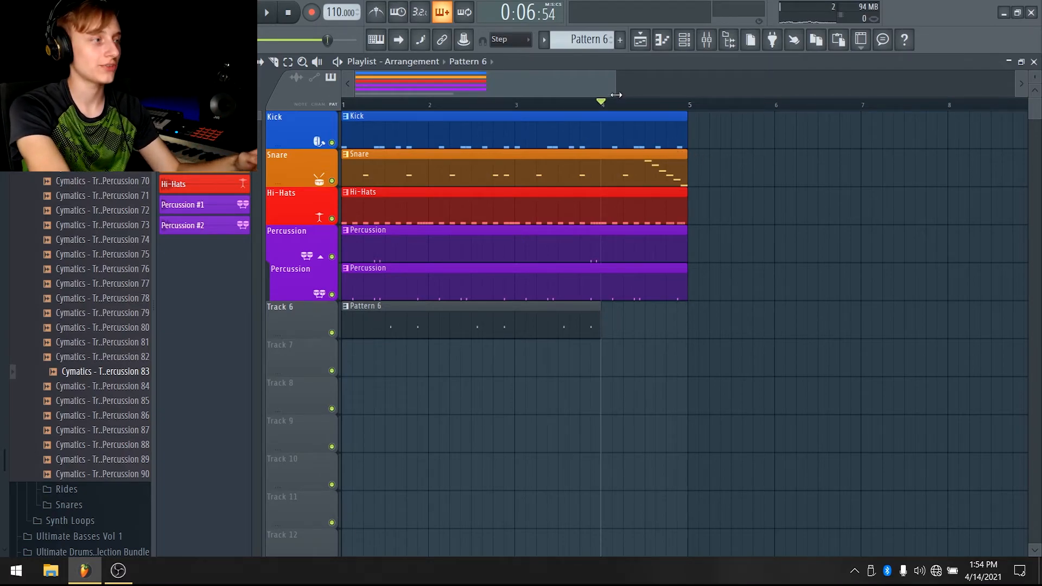
pyautogui.press('space')
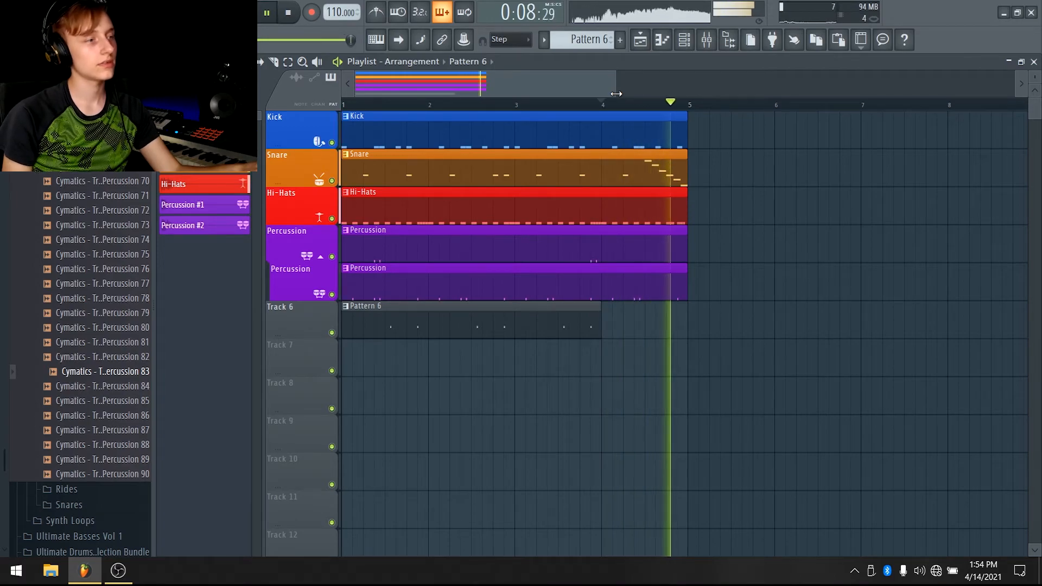
pyautogui.press('space')
pyautogui.moveTo(600, 313); pyautogui.dragTo(714, 313)
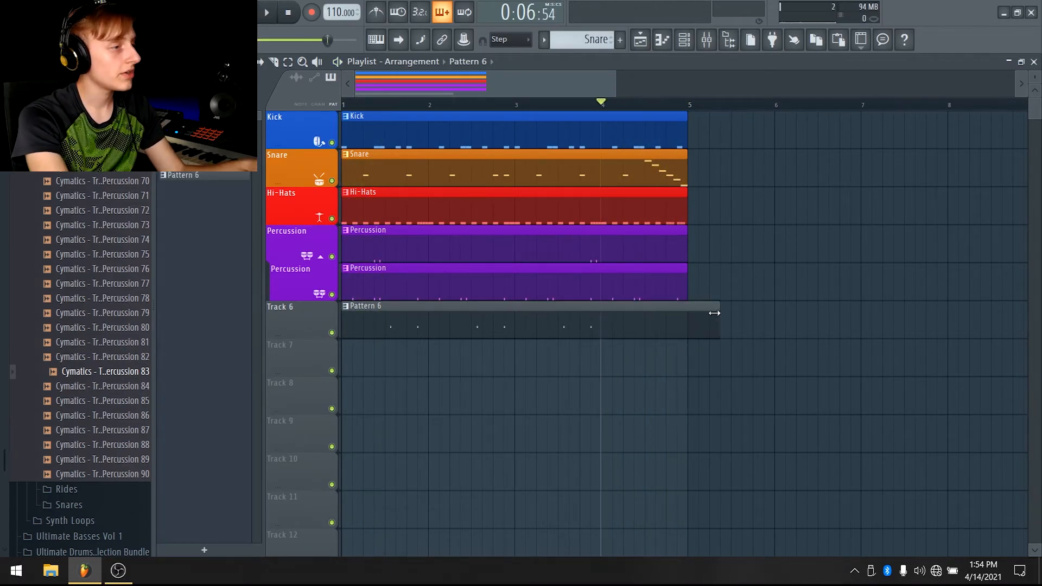
# Group Track 6 with the percussion track above and rename it Percussion #3
pyautogui.rightClick(305, 316)
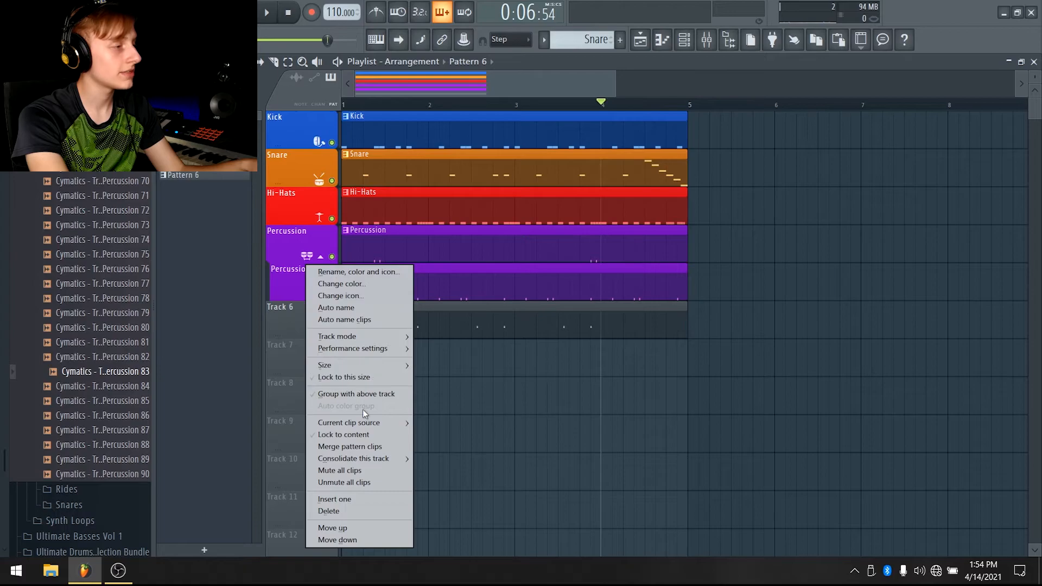
pyautogui.click(370, 394)
pyautogui.rightClick(304, 320)
pyautogui.click(347, 271)
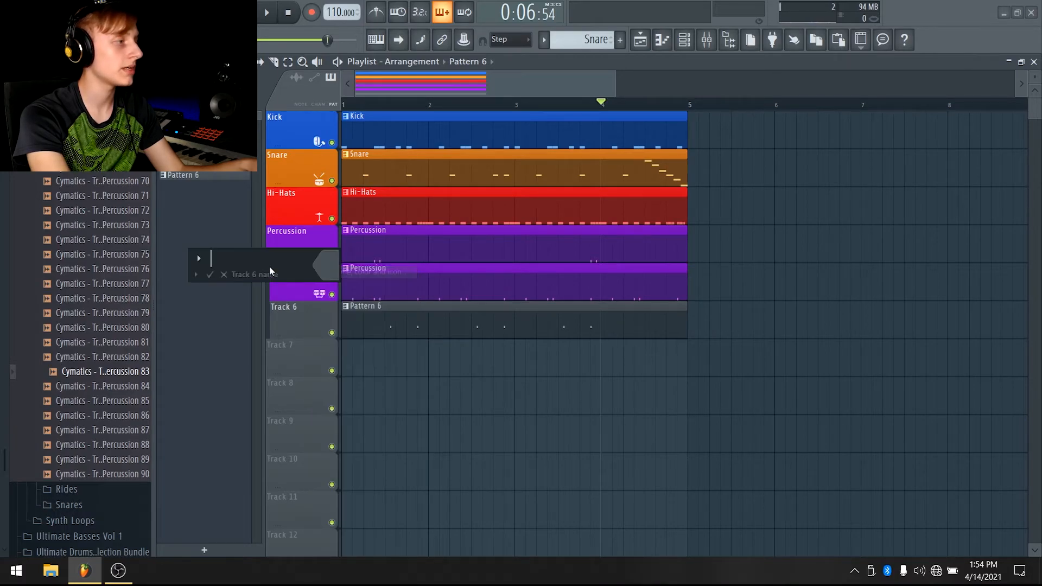
pyautogui.click(197, 275)
pyautogui.click(217, 289)
pyautogui.rightClick(318, 315)
pyautogui.click(337, 279)
pyautogui.click(306, 262)
pyautogui.write('3')
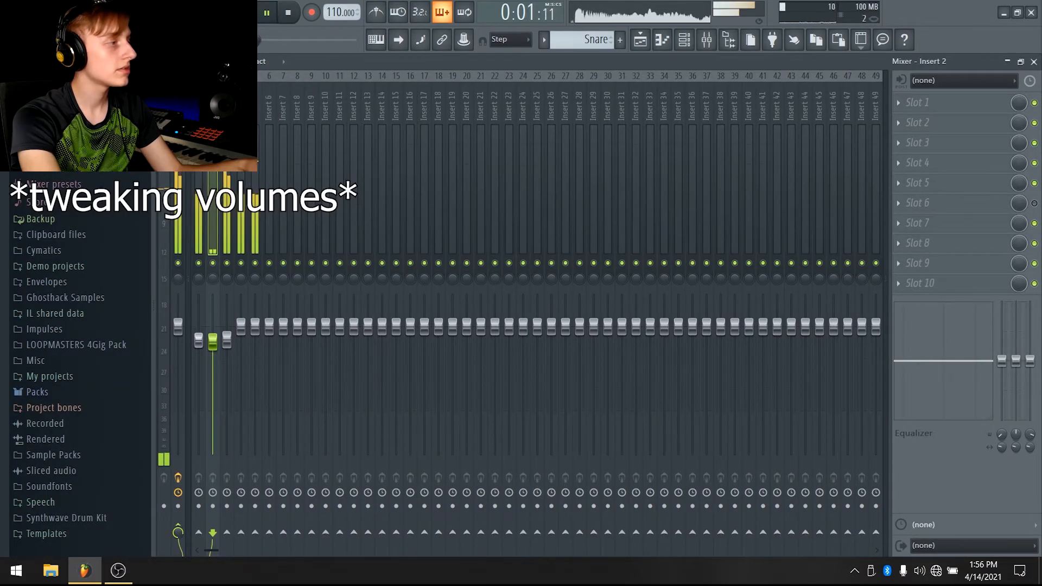
# Lower the volume faders of the percussion mixer inserts slightly
pyautogui.moveTo(213, 342); pyautogui.dragTo(199, 348)
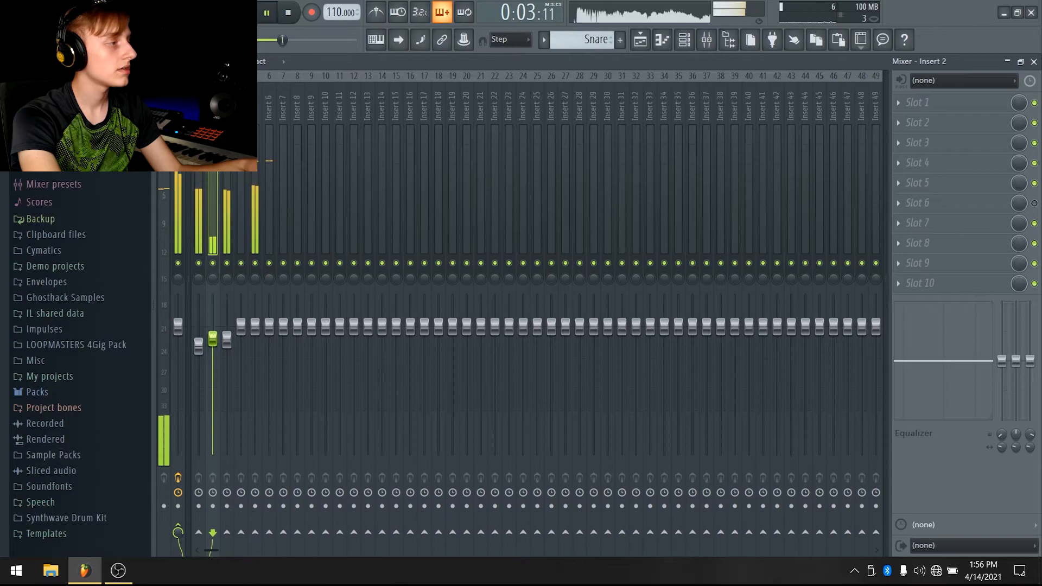
pyautogui.moveTo(255, 327); pyautogui.dragTo(268, 336)
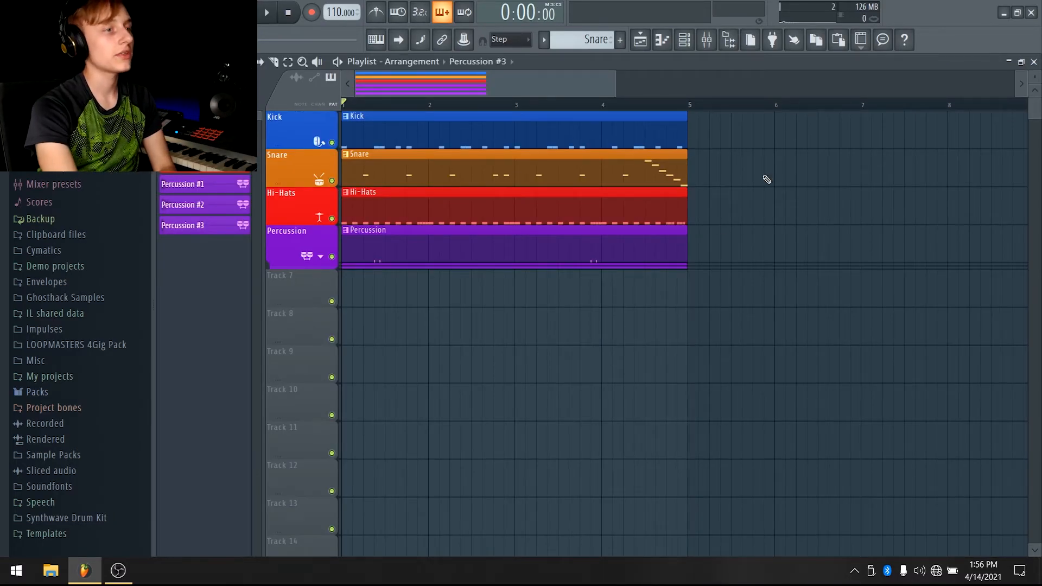
# Open the project info window to review it, then close it
pyautogui.click(883, 39)
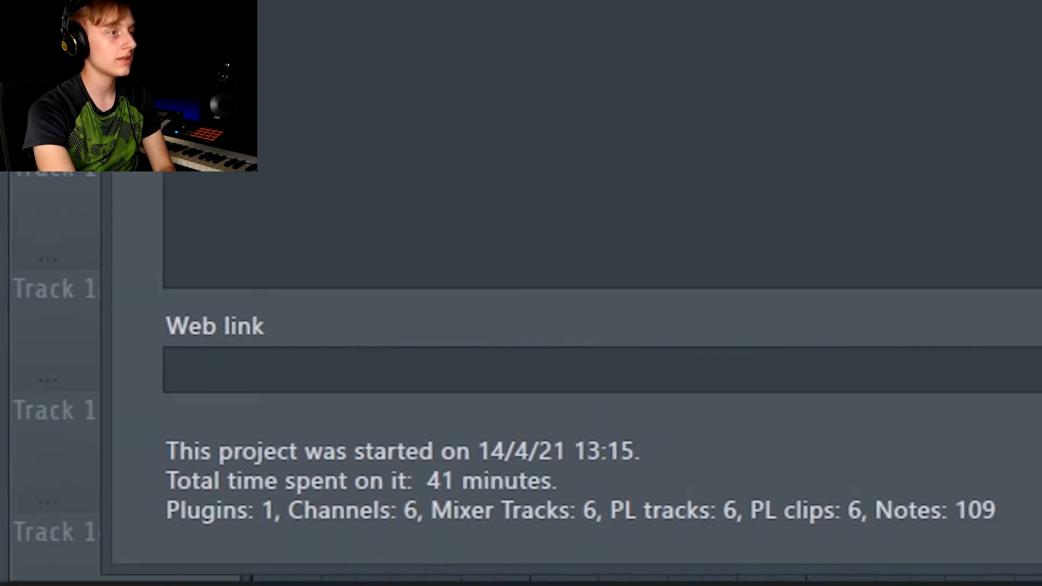
pyautogui.click(736, 6)
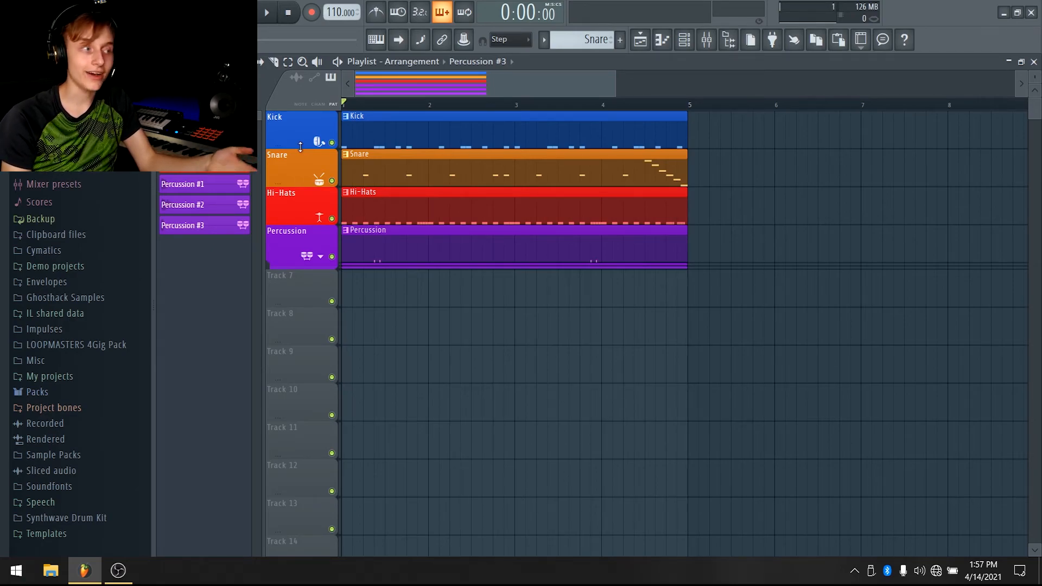
# Expand the grouped percussion tracks and briefly open and close the mixer
pyautogui.click(320, 256)
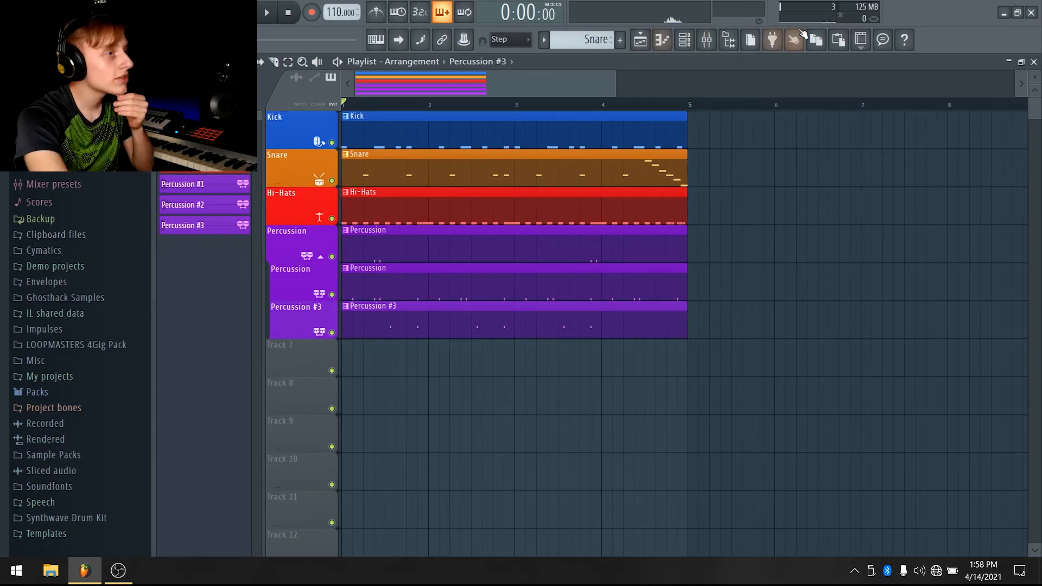
pyautogui.click(706, 39)
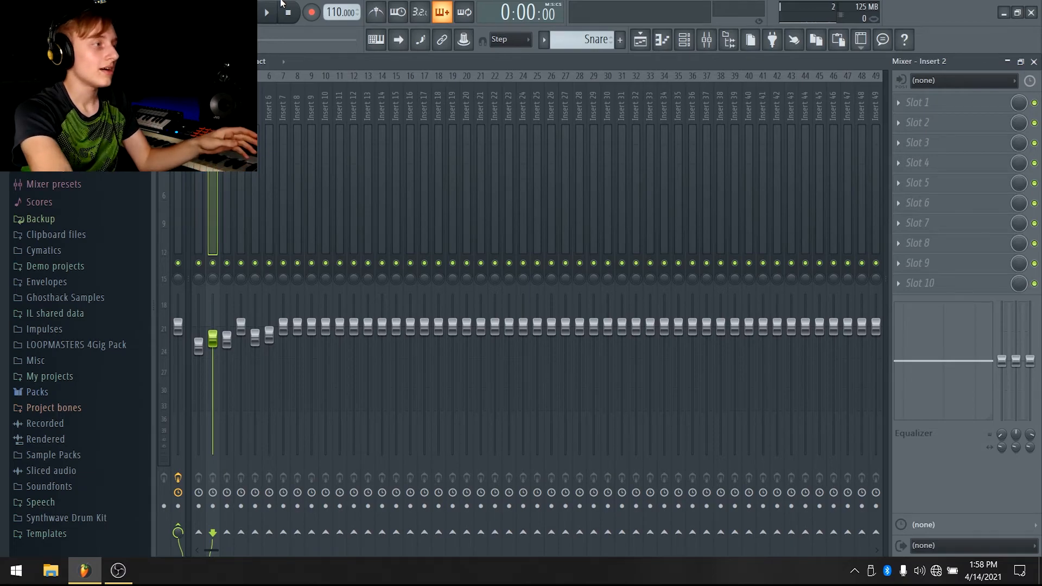
pyautogui.click(646, 40)
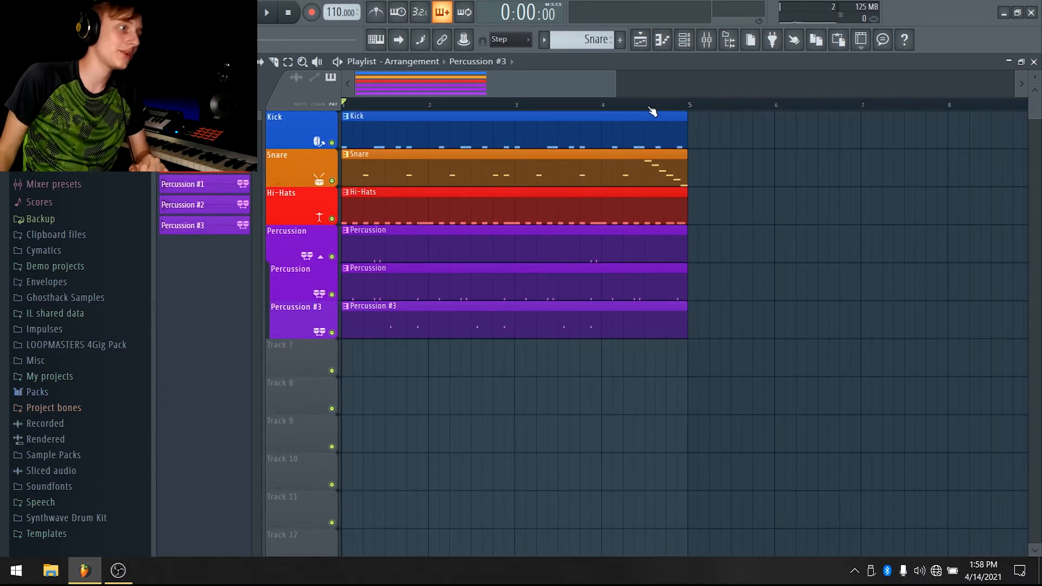